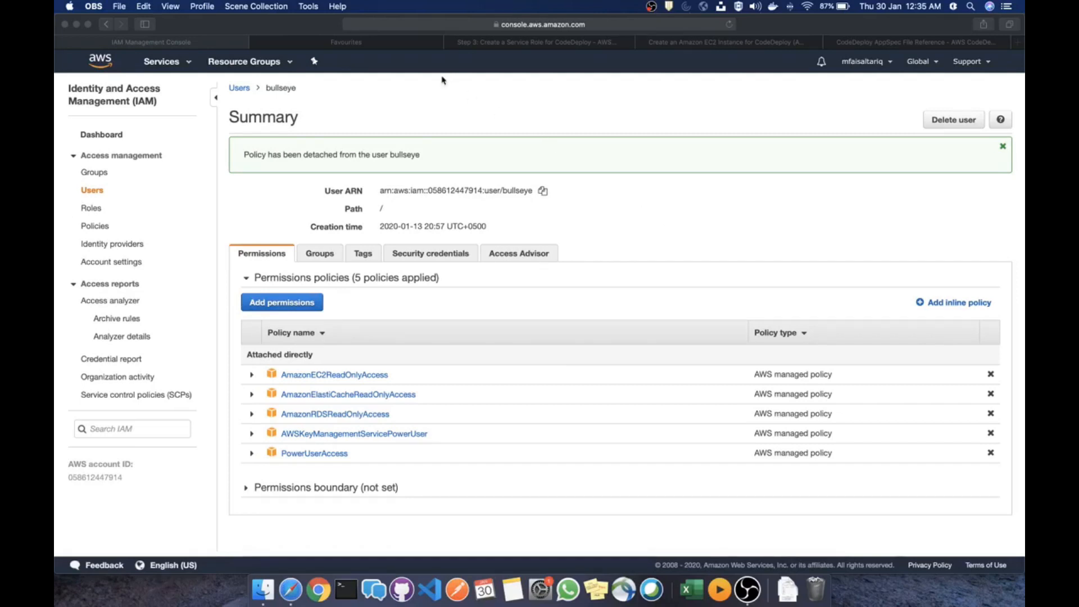
Go to IAM and open the IAM user's summary page
{"action": "left_click", "coordinate": [628, 225]}
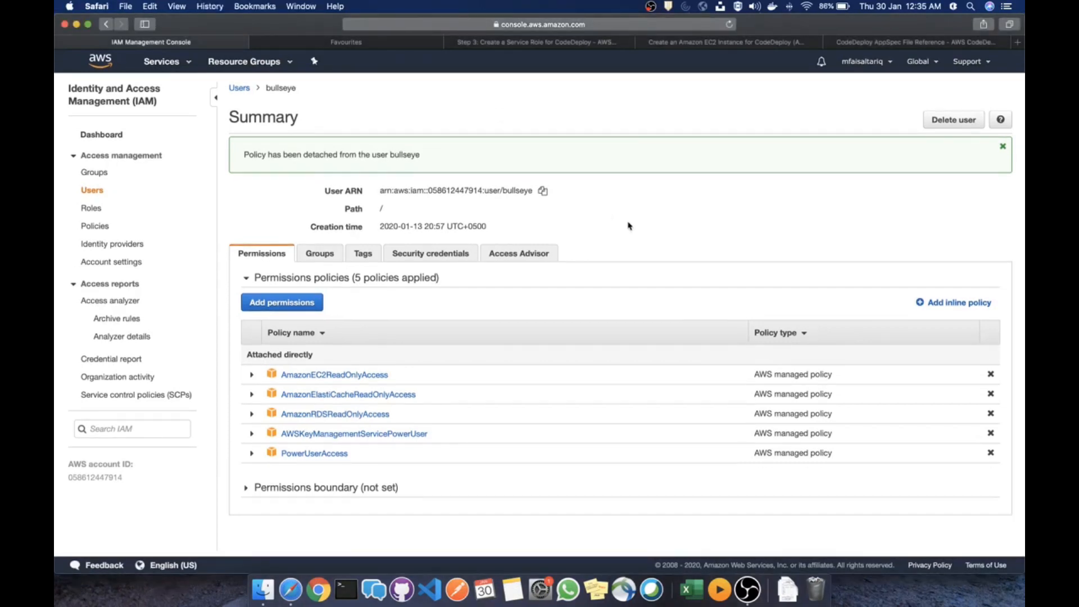
{"action": "left_click", "coordinate": [160, 64]}
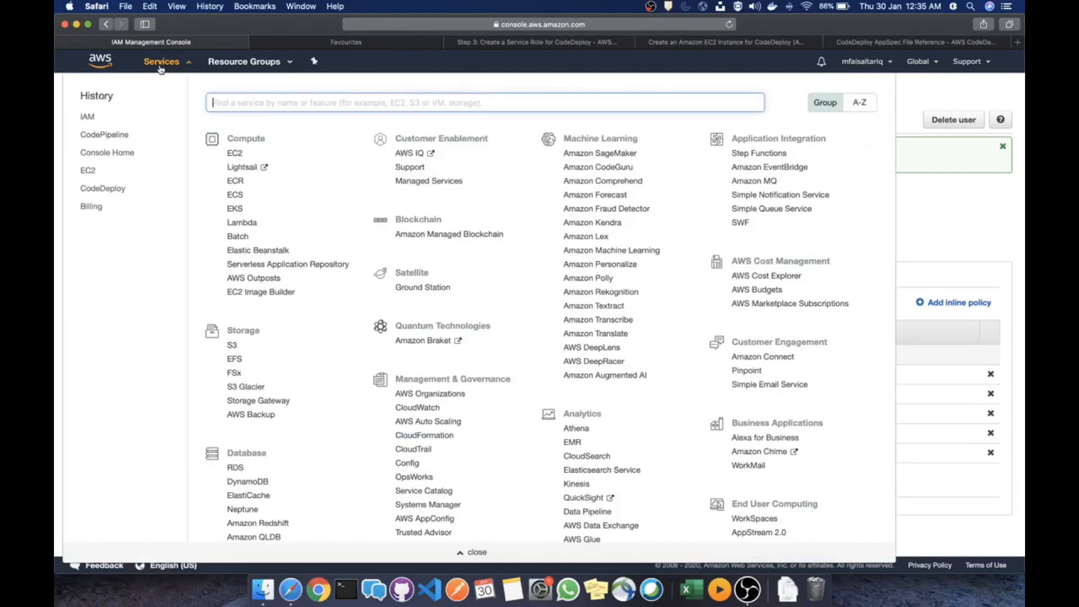
{"action": "left_click", "coordinate": [88, 118]}
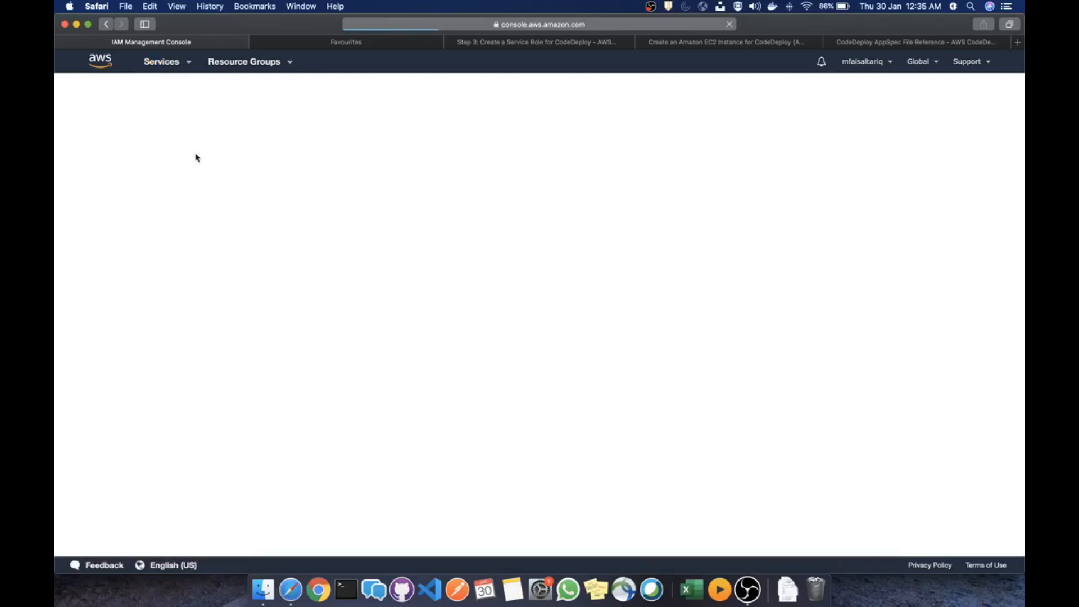
{"action": "left_click", "coordinate": [249, 179]}
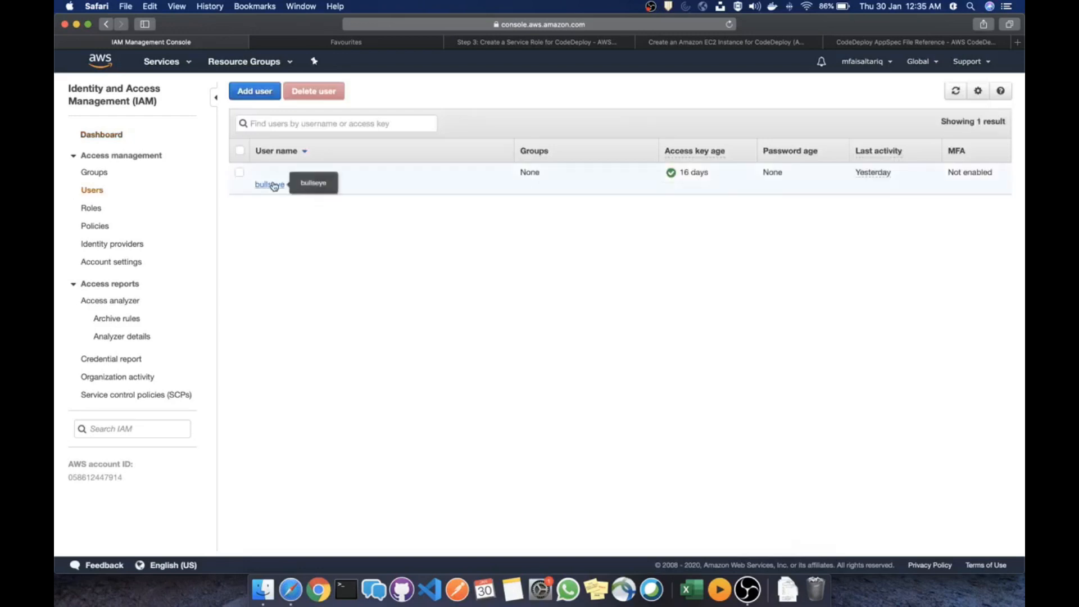
{"action": "left_click", "coordinate": [270, 184]}
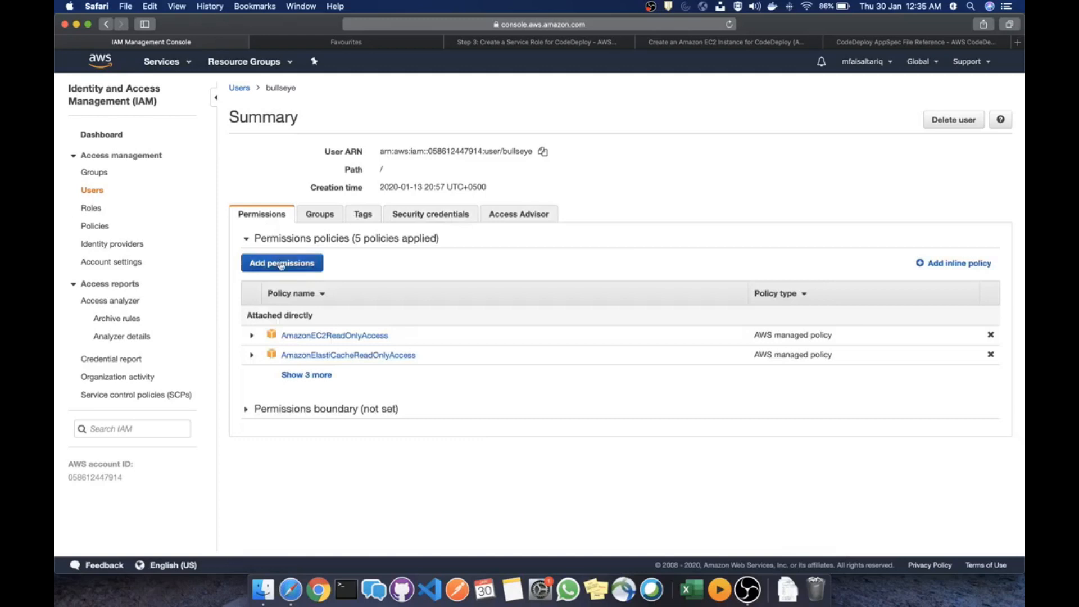
Attach the AWSCodeCommitFullAccess and AWSCodePipelineFullAccess policies directly to the user
{"action": "left_click", "coordinate": [282, 263]}
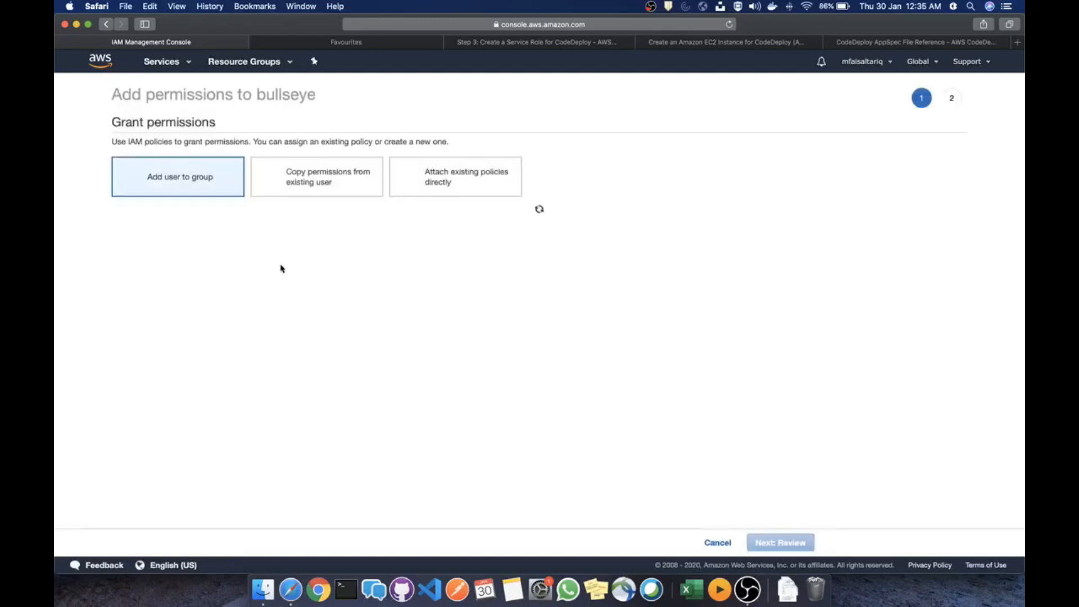
{"action": "left_click", "coordinate": [486, 183]}
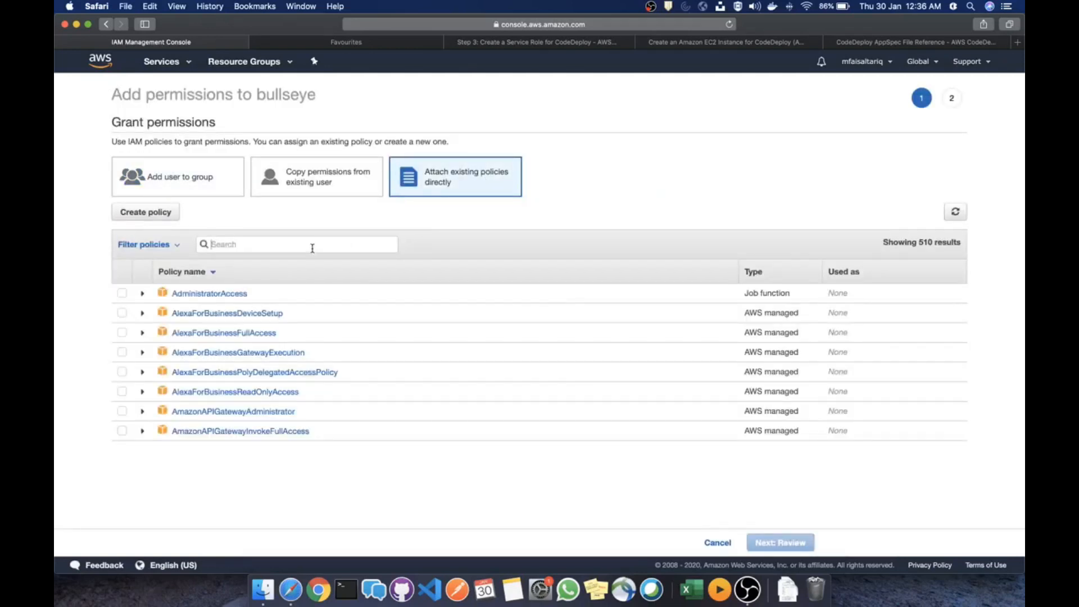
{"action": "type", "text": "codecommi"}
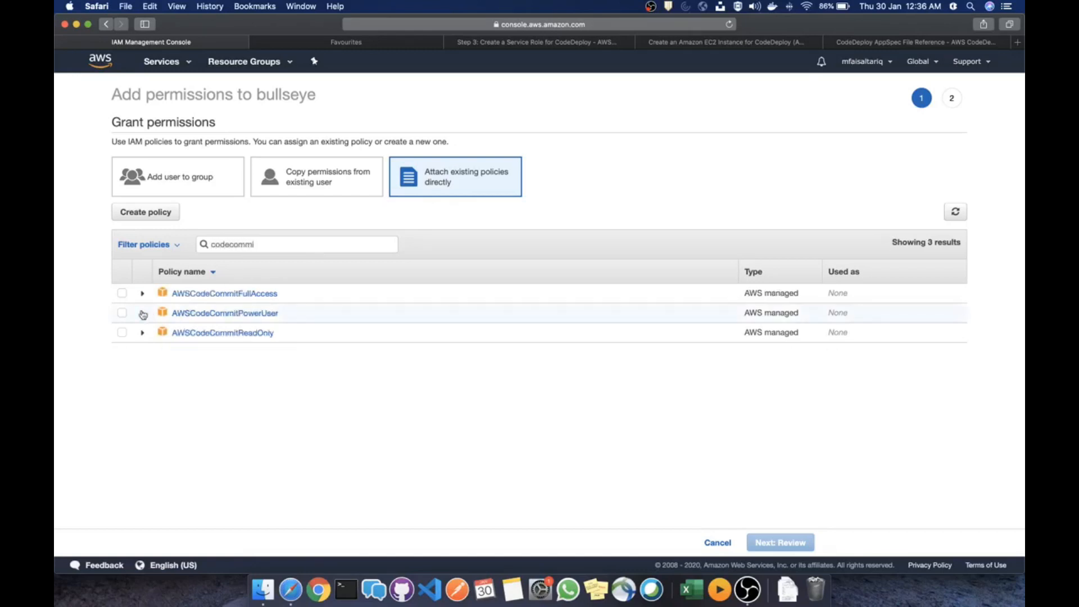
{"action": "left_click", "coordinate": [122, 293]}
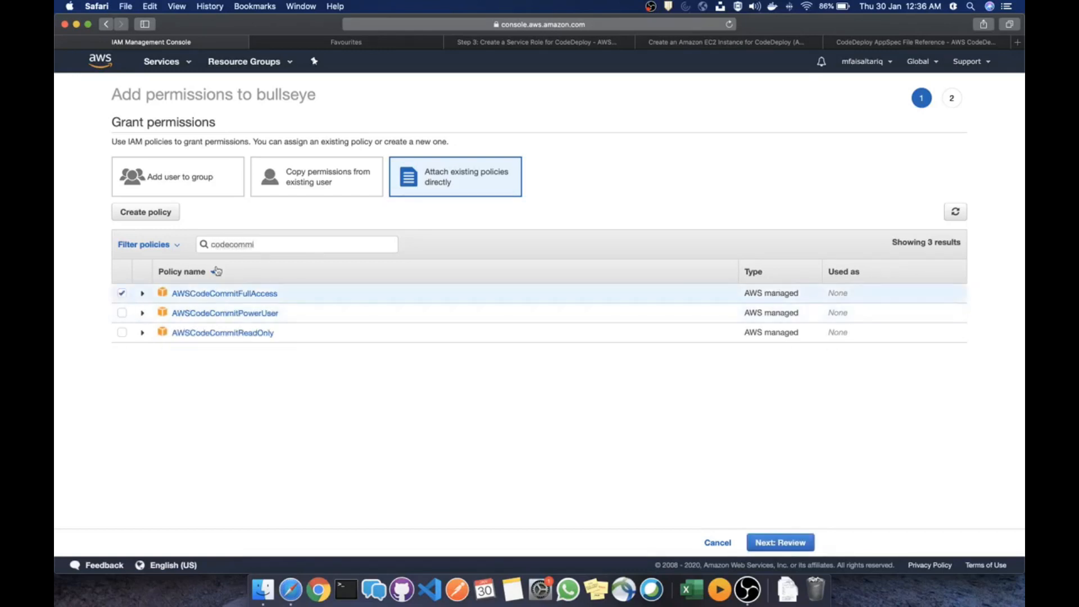
{"action": "double_click", "coordinate": [275, 247]}
{"action": "type", "text": "codepipe"}
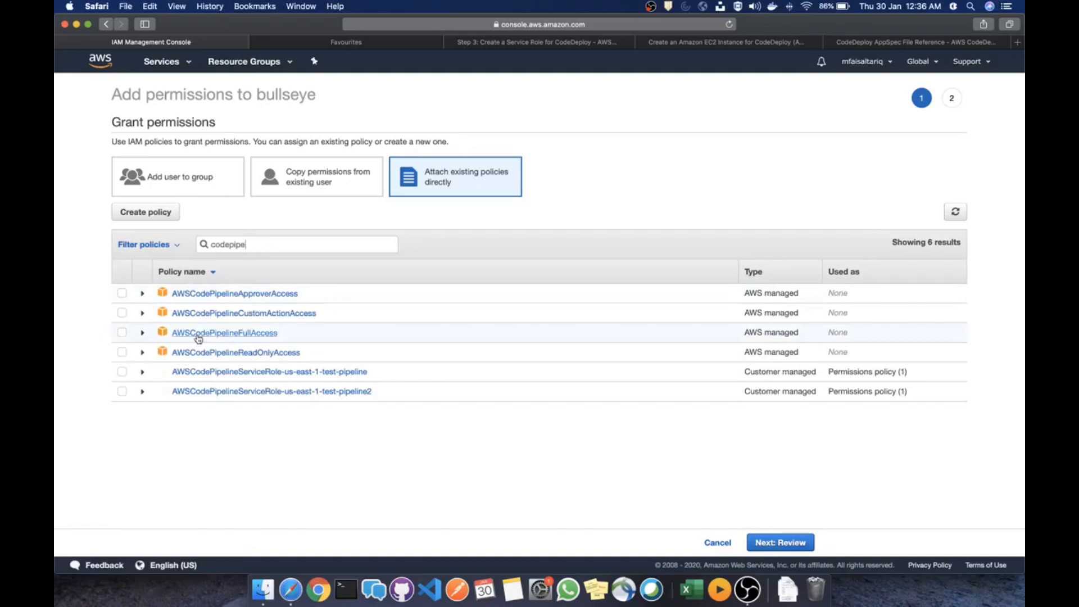
{"action": "left_click", "coordinate": [122, 332]}
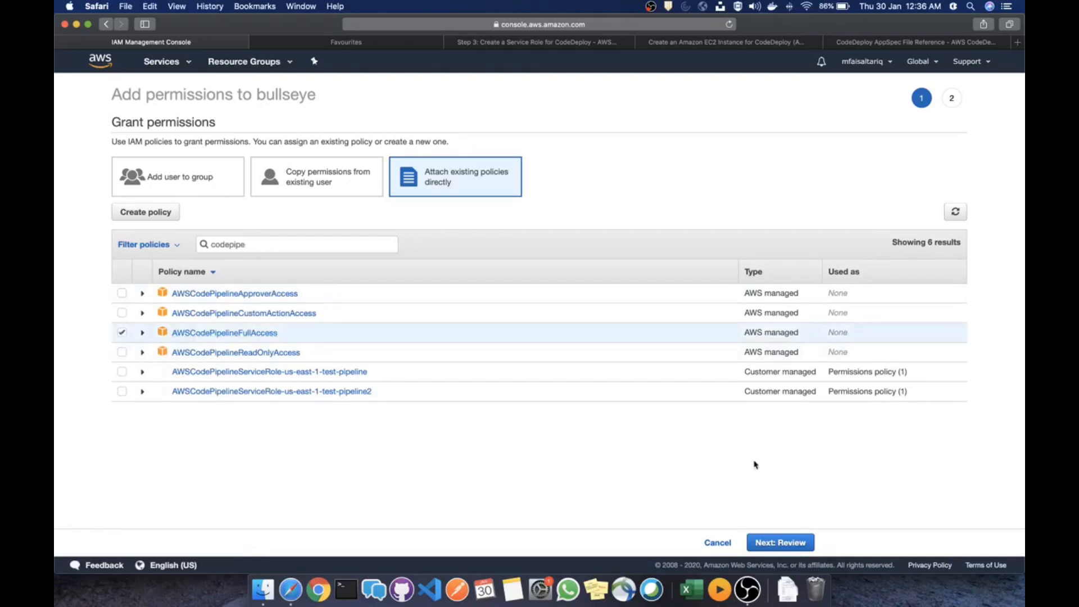
{"action": "left_click", "coordinate": [795, 542]}
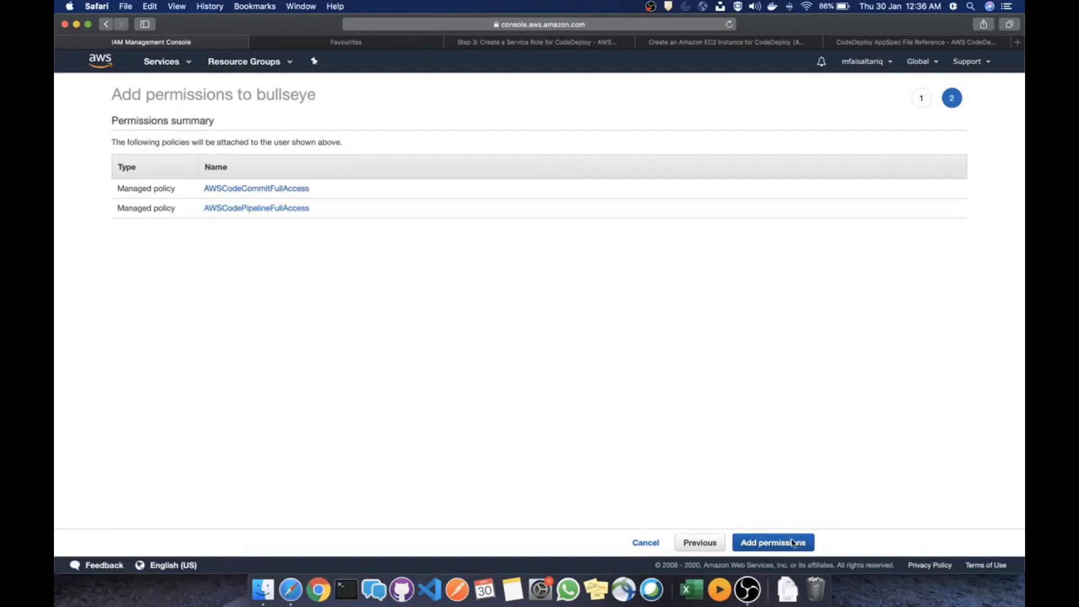
{"action": "left_click", "coordinate": [793, 543]}
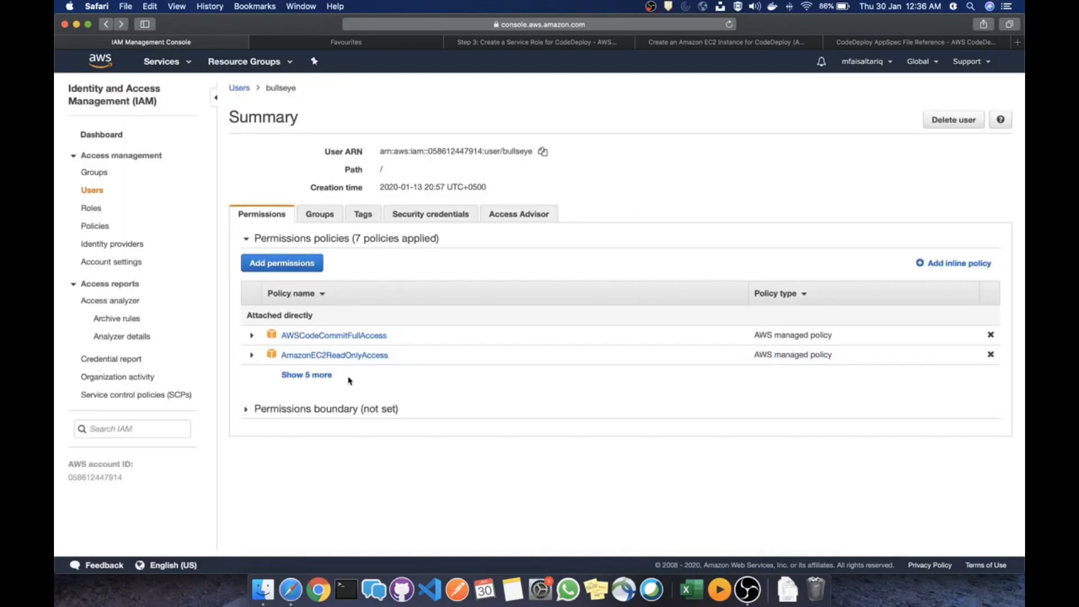
Expand the user's policy list to confirm all seven policies, then view the IAM roles list
{"action": "left_click", "coordinate": [306, 376]}
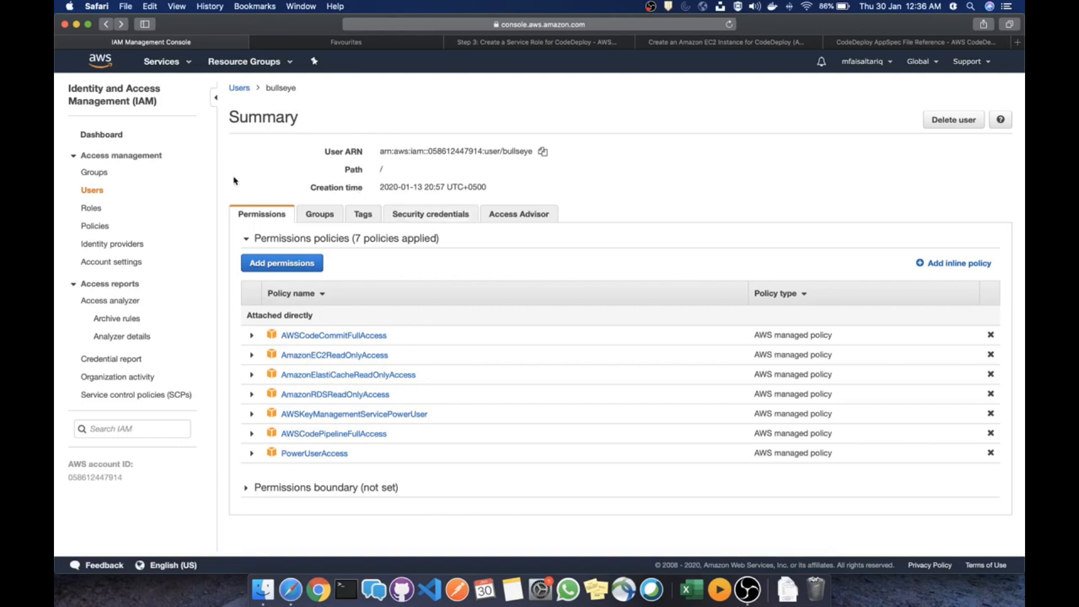
{"action": "left_click", "coordinate": [91, 208]}
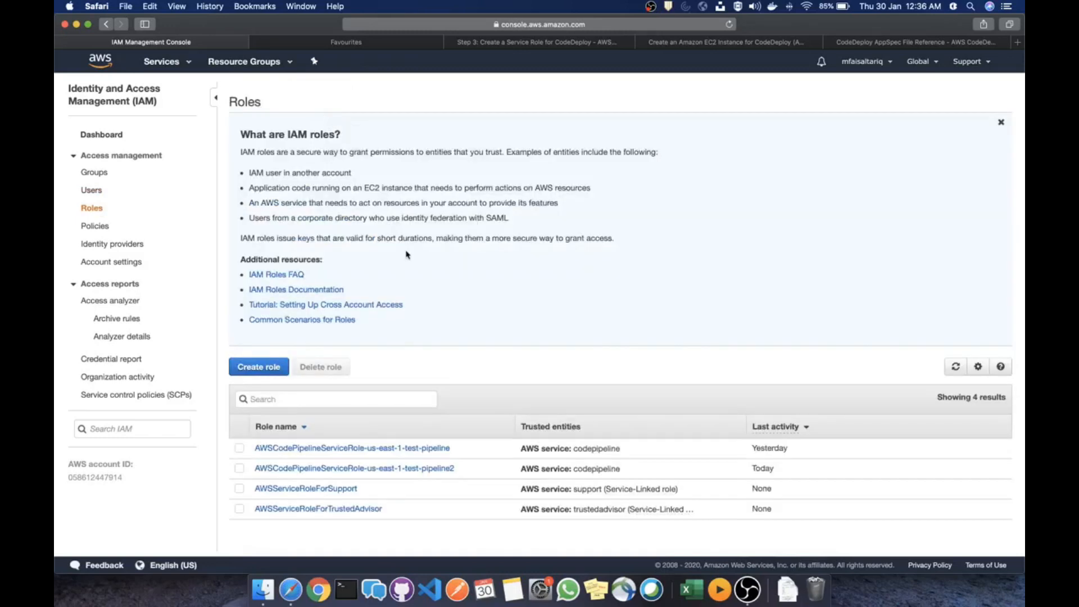
Start a new role for the EC2 service with the AmazonS3ReadOnlyAccess policy
{"action": "left_click", "coordinate": [263, 370]}
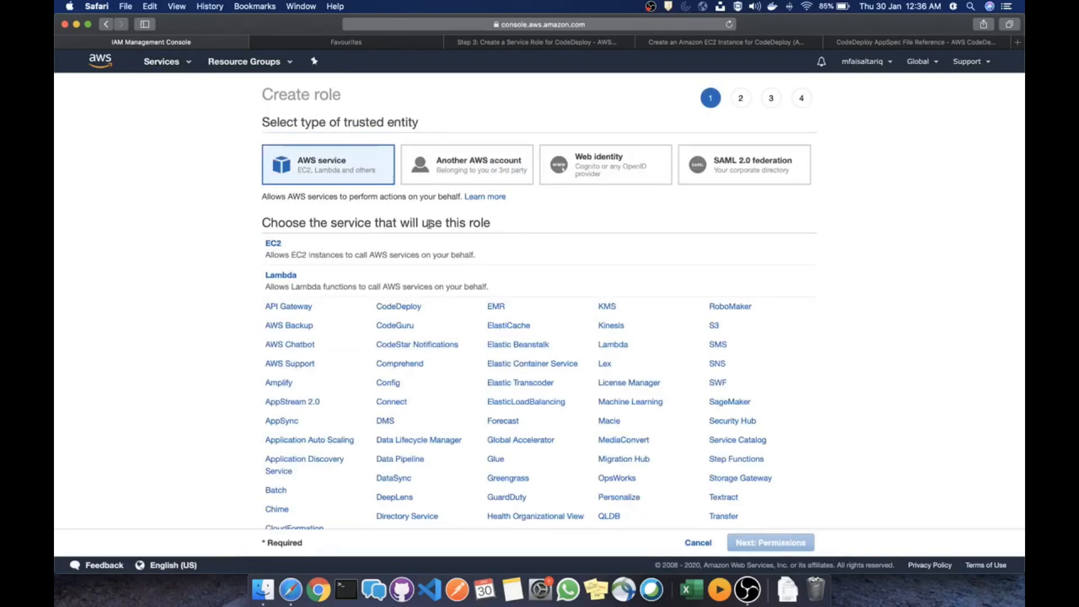
{"action": "left_click", "coordinate": [431, 255]}
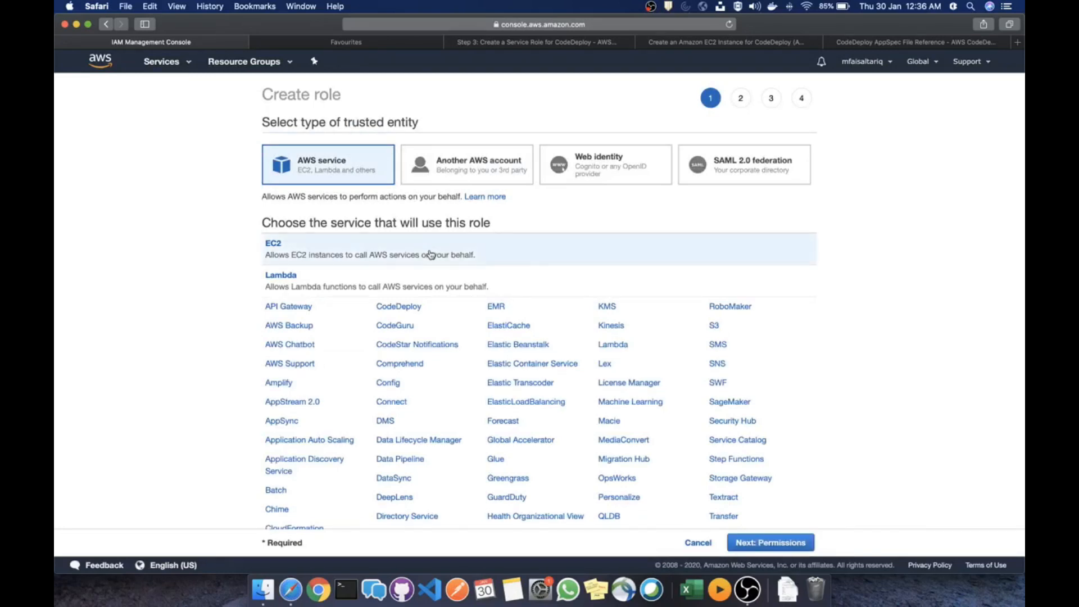
{"action": "left_click", "coordinate": [789, 543]}
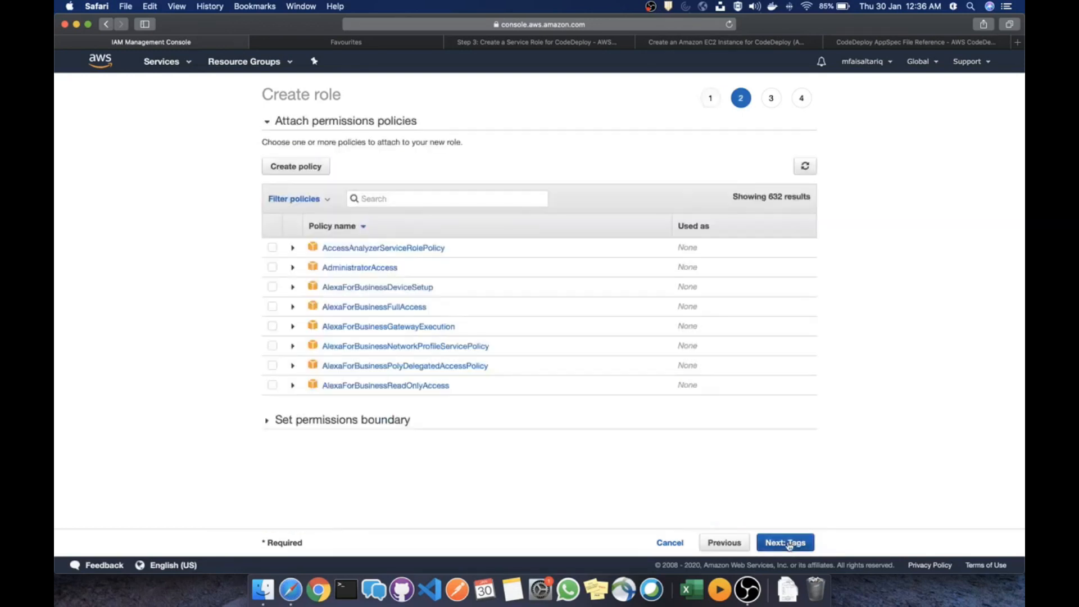
{"action": "left_click", "coordinate": [441, 198]}
{"action": "type", "text": "s3"}
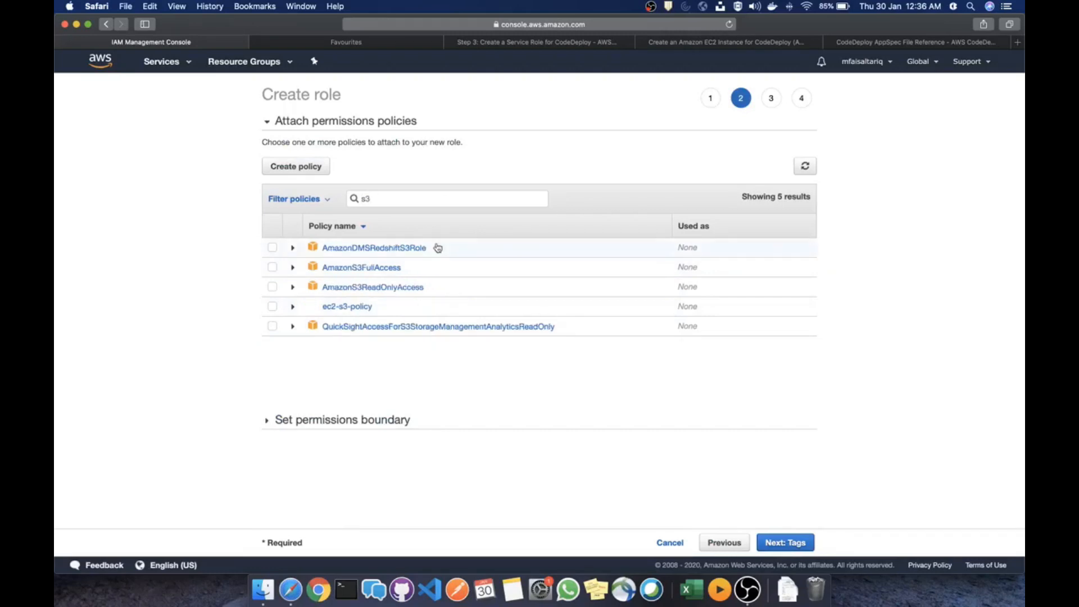
{"action": "left_click", "coordinate": [416, 289]}
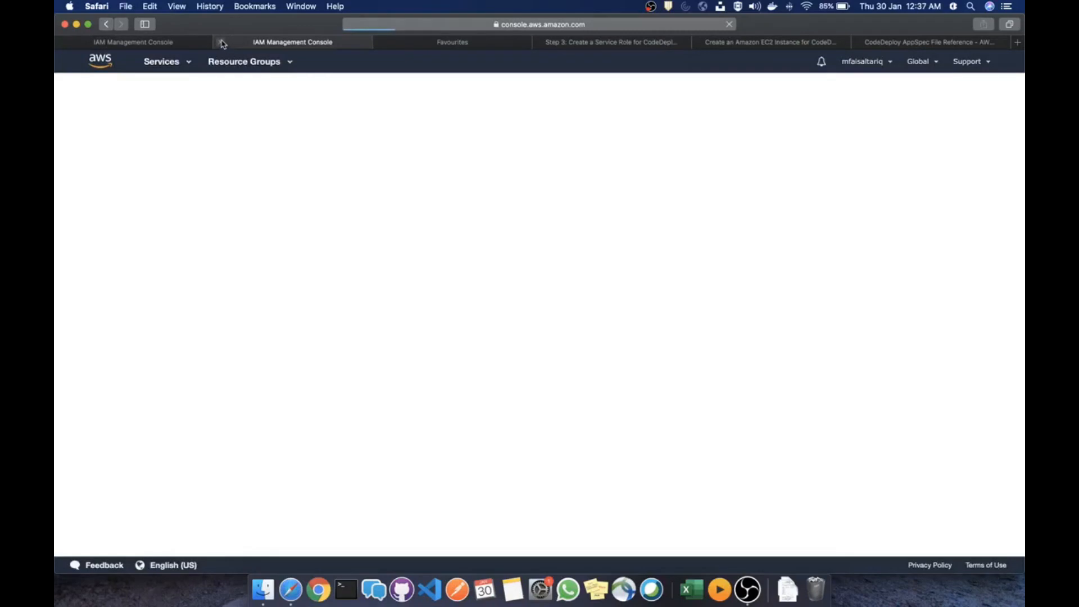
{"action": "left_click", "coordinate": [224, 42]}
{"action": "left_click", "coordinate": [273, 287]}
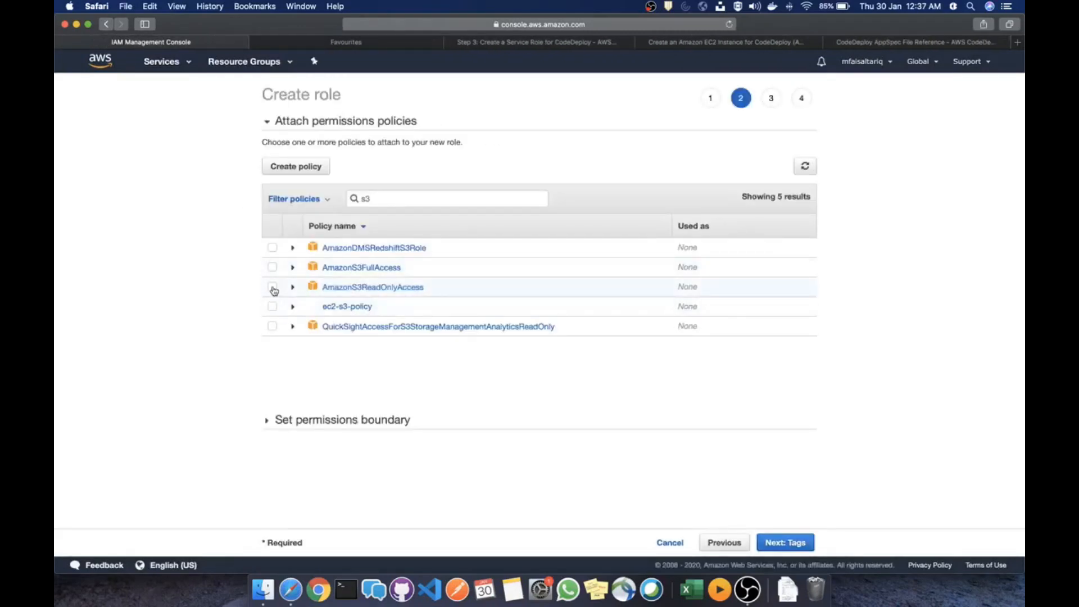
Skip tags, name the role ec2-s3-codedeploy, and create it
{"action": "left_click", "coordinate": [790, 545]}
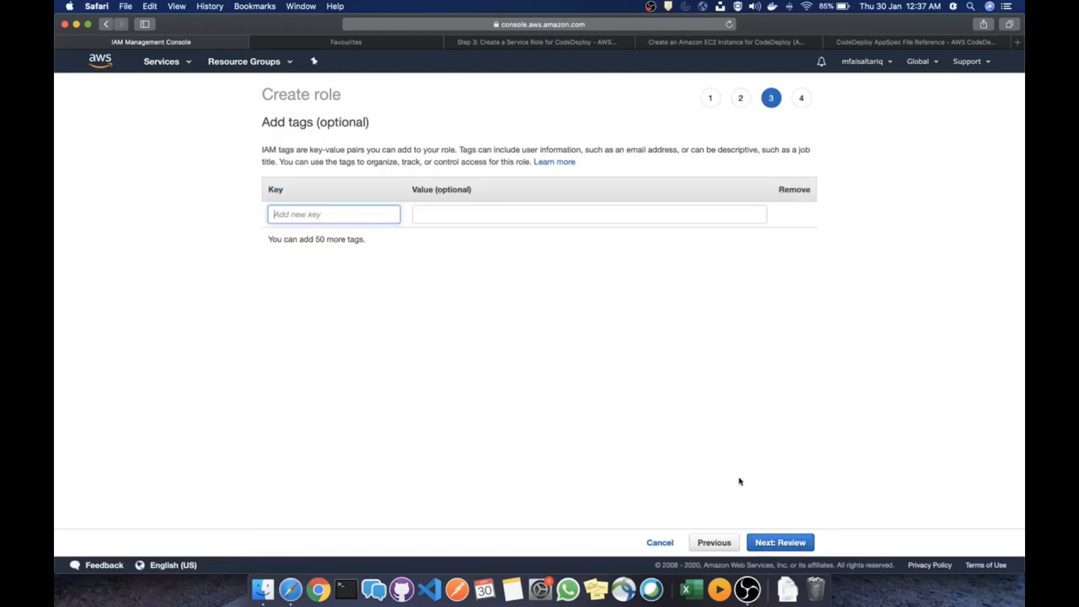
{"action": "left_click", "coordinate": [767, 540]}
{"action": "left_click", "coordinate": [516, 160]}
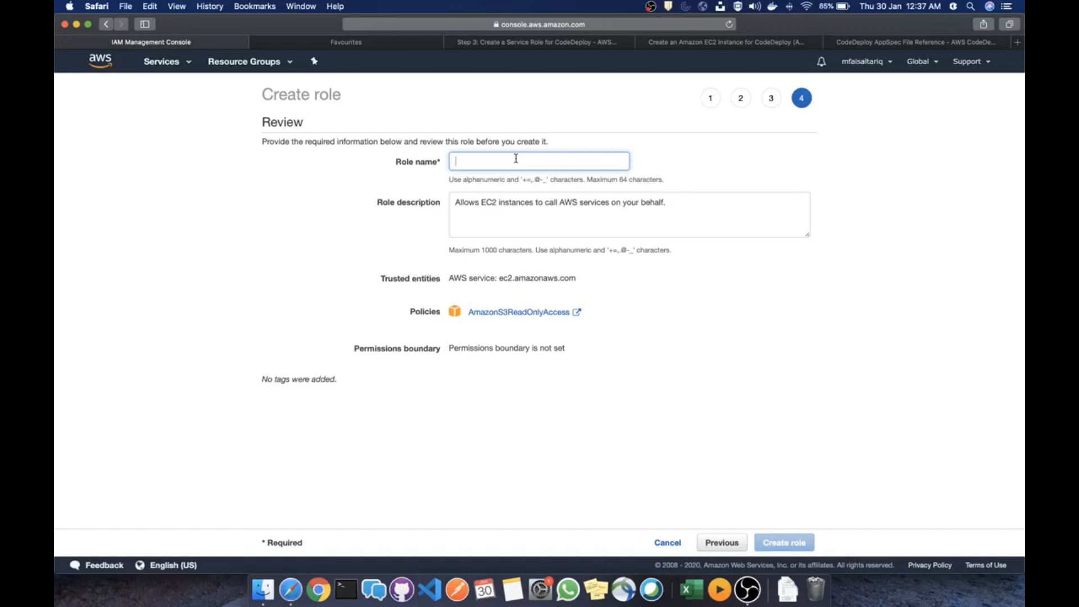
{"action": "type", "text": "ec2-s3-codedeploy"}
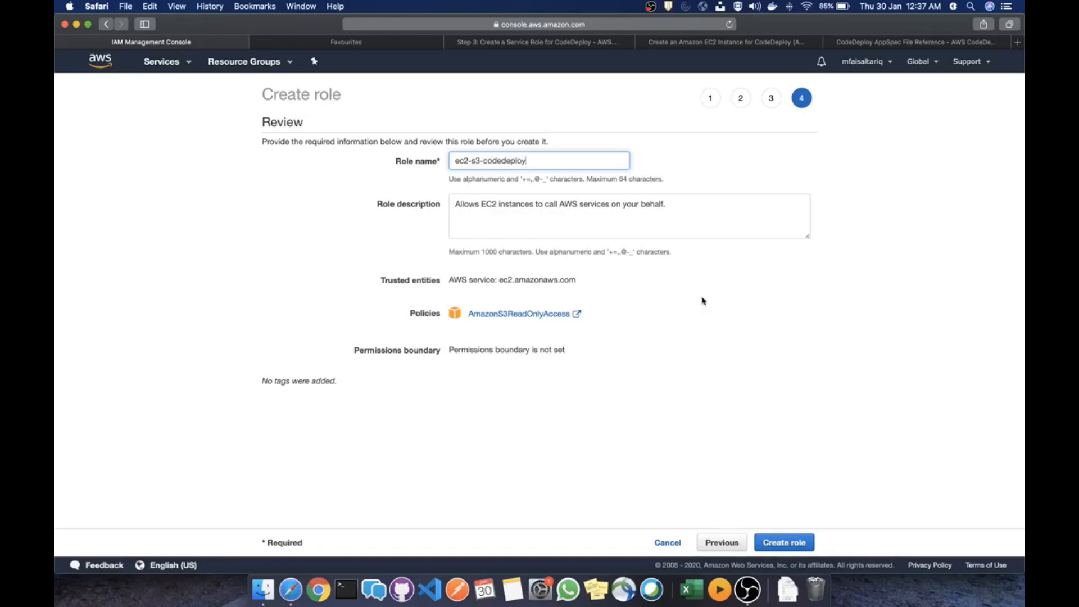
{"action": "left_click", "coordinate": [734, 395]}
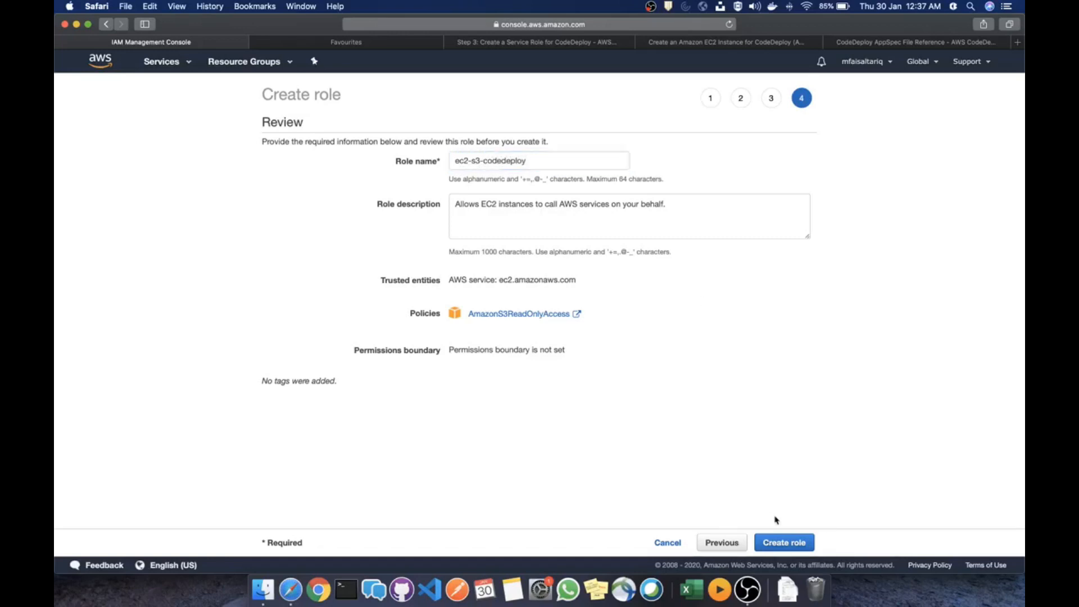
{"action": "left_click", "coordinate": [783, 547]}
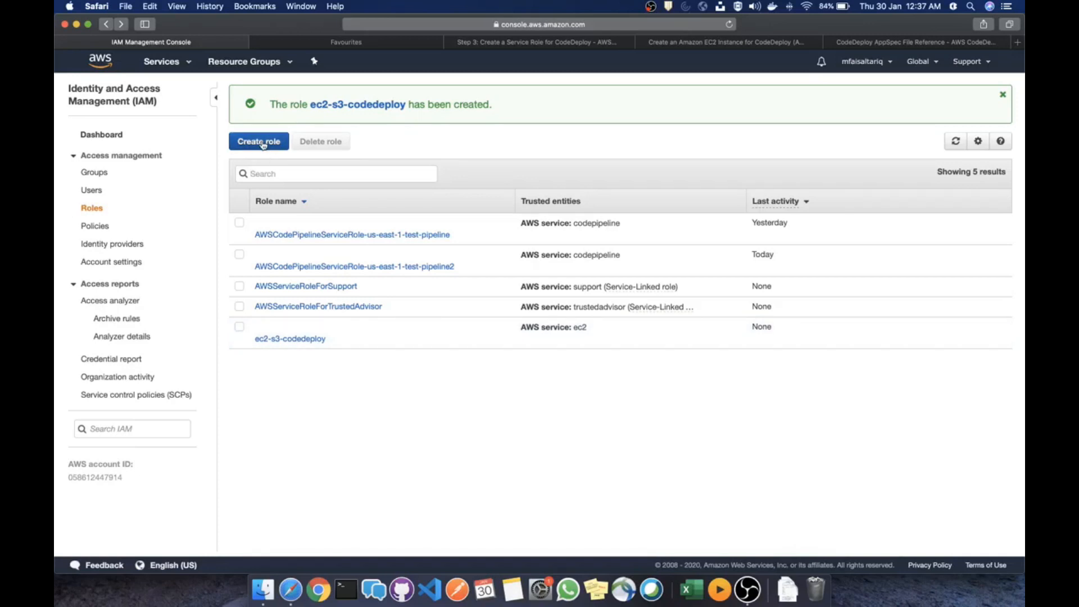
Start another new role with CodeDeploy as the trusted service and use case
{"action": "left_click", "coordinate": [263, 144]}
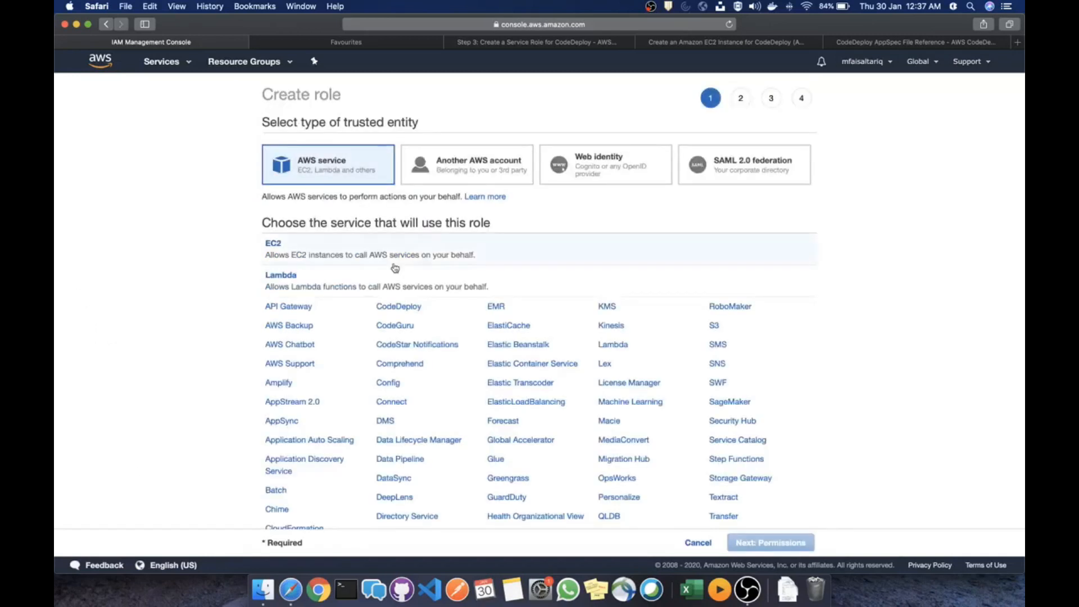
{"action": "scroll", "coordinate": [436, 307], "scroll_direction": "down", "scroll_amount": 3}
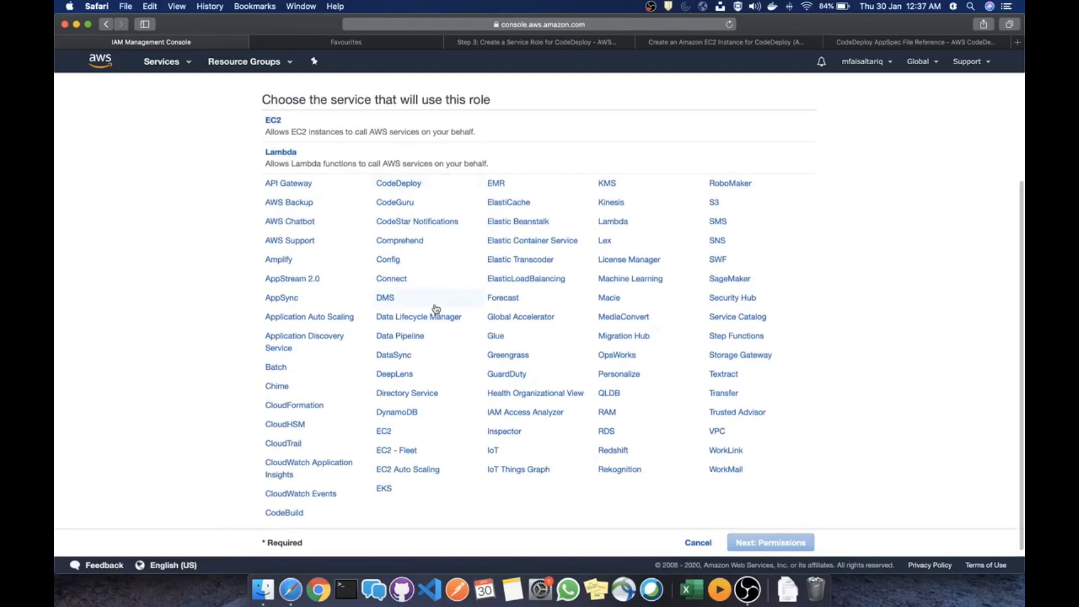
{"action": "left_click", "coordinate": [399, 183]}
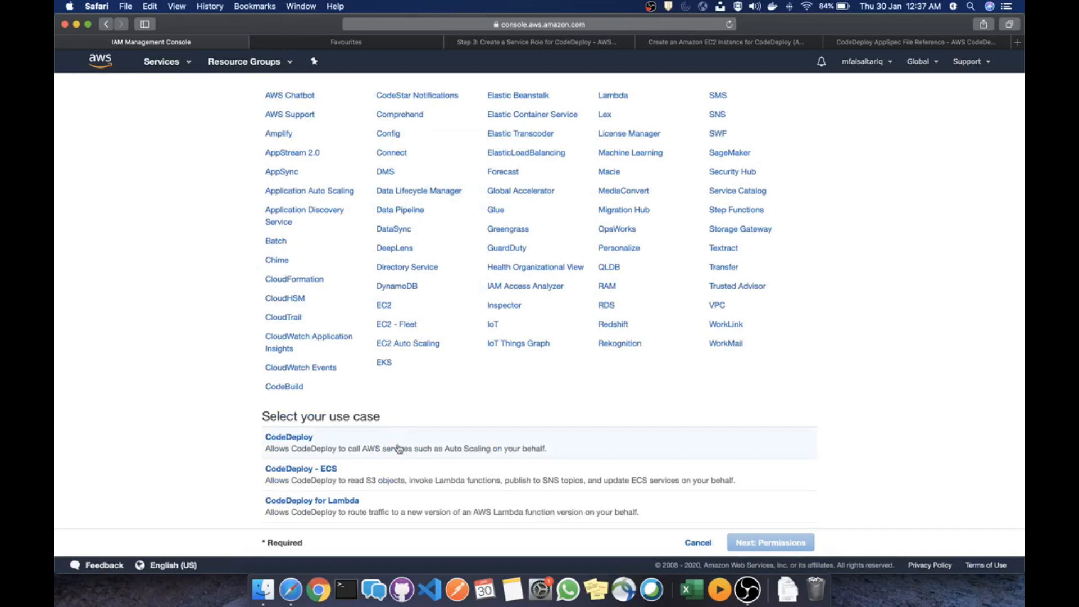
{"action": "left_click", "coordinate": [393, 448]}
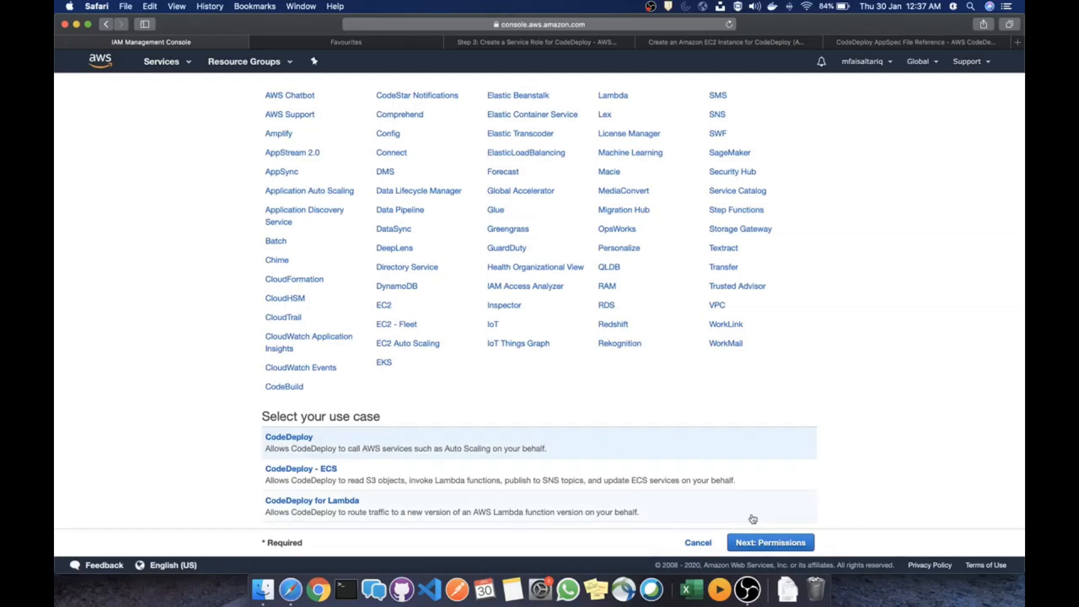
{"action": "left_click", "coordinate": [756, 541]}
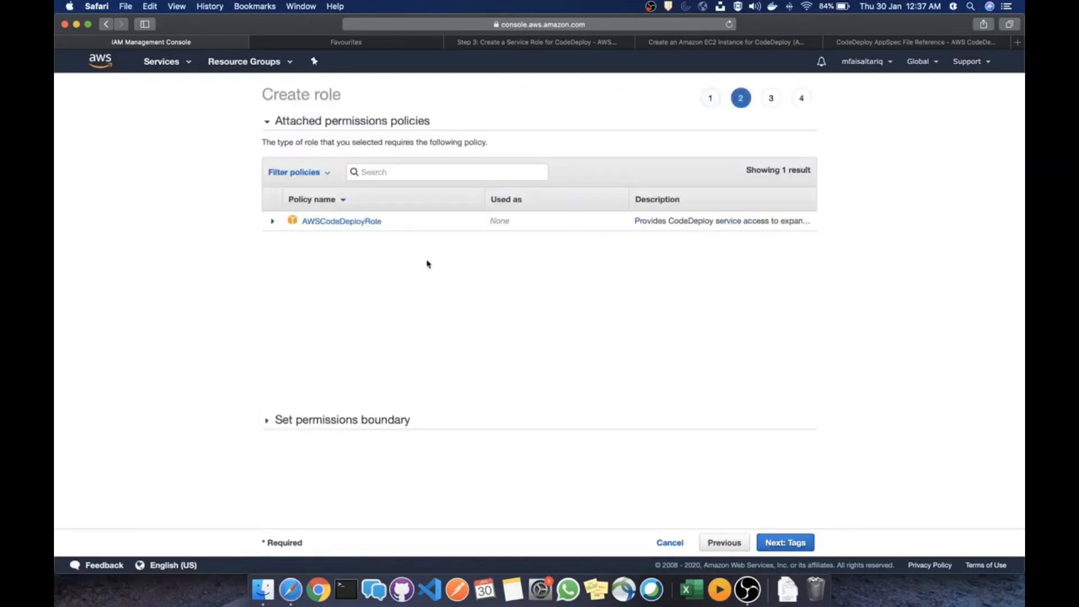
Inspect the AWSCodeDeployRole policy's raw JSON
{"action": "left_click", "coordinate": [272, 221]}
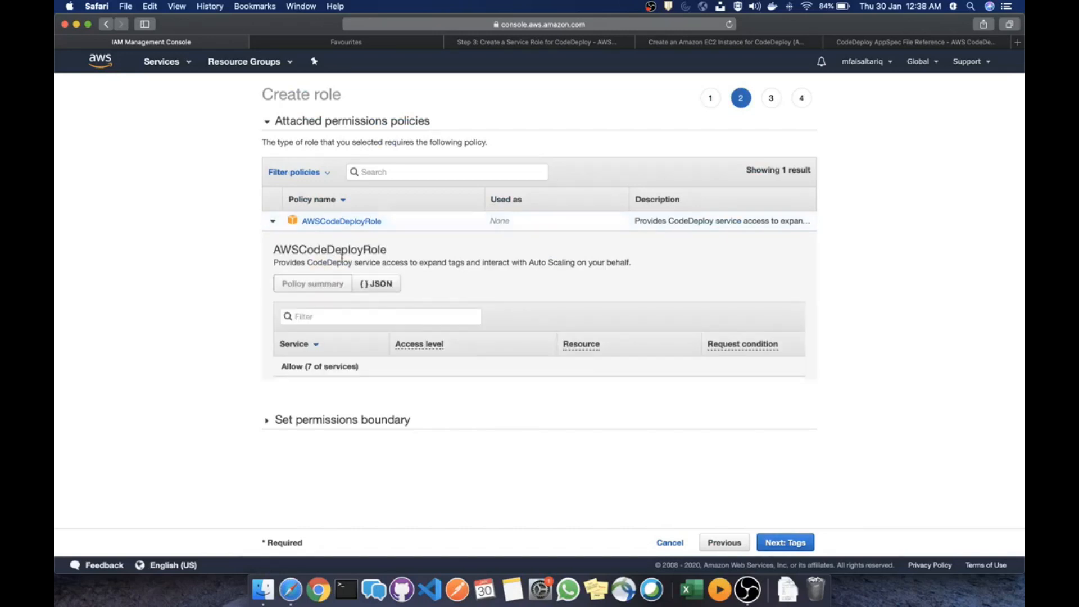
{"action": "left_click", "coordinate": [382, 284]}
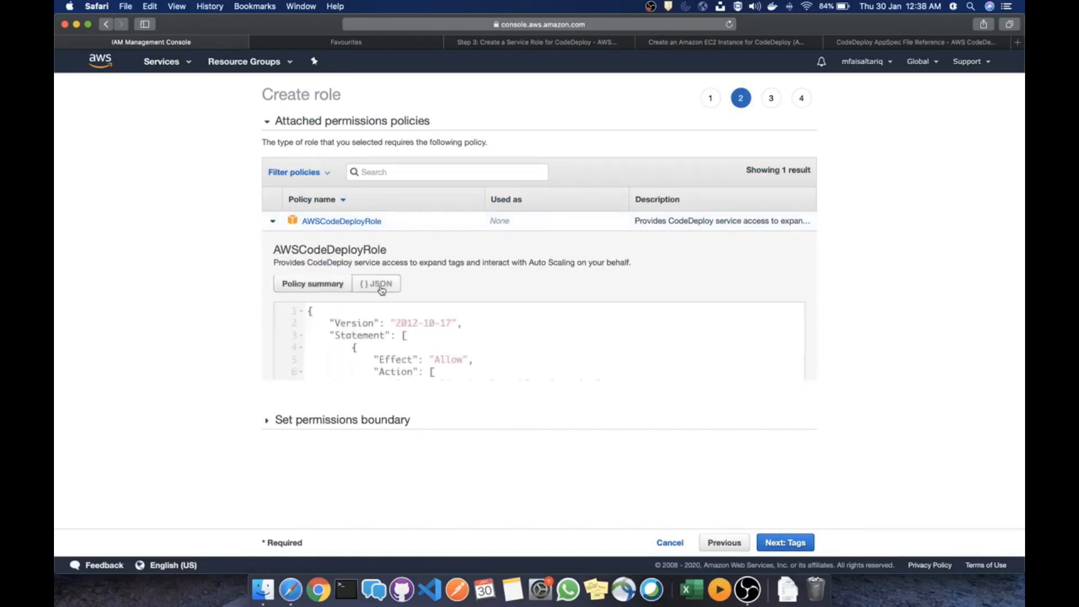
{"action": "scroll", "coordinate": [483, 356], "scroll_direction": "down", "scroll_amount": 5}
{"action": "scroll", "coordinate": [484, 355], "scroll_direction": "down", "scroll_amount": 10}
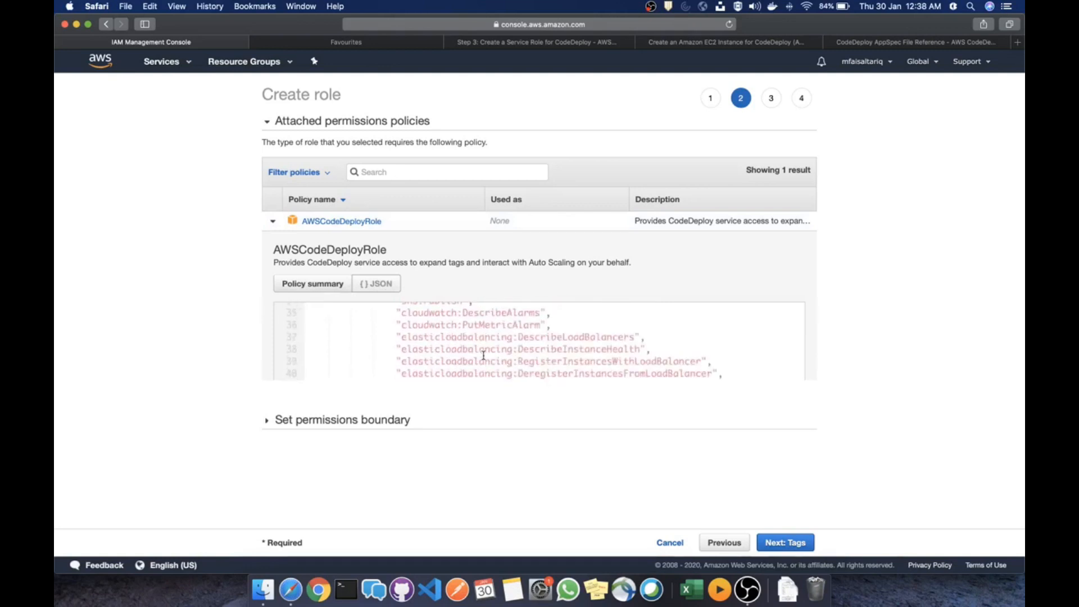
{"action": "scroll", "coordinate": [483, 355], "scroll_direction": "up", "scroll_amount": 15}
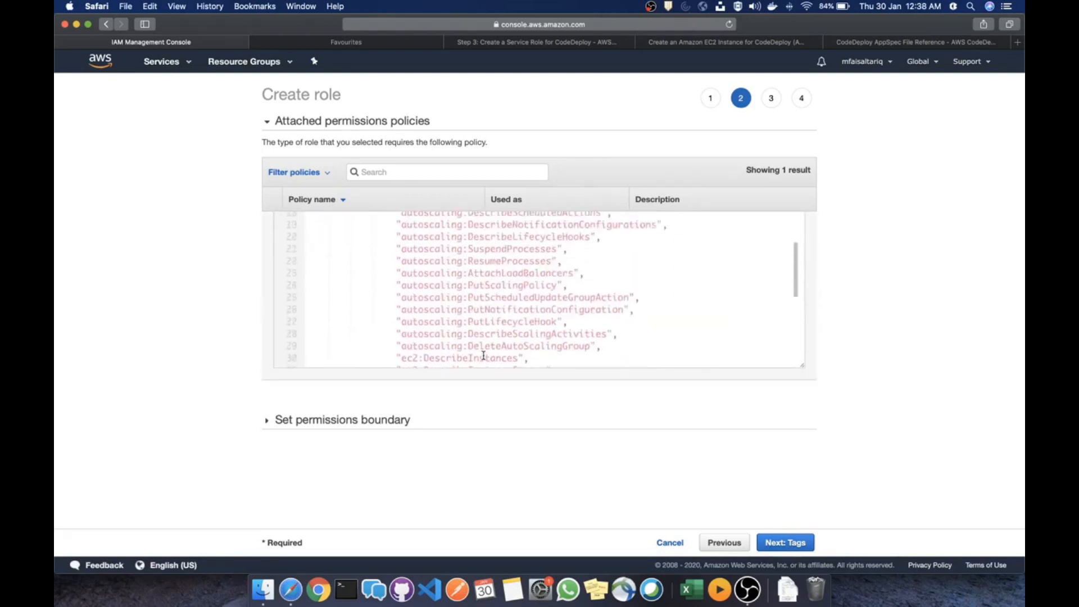
{"action": "scroll", "coordinate": [484, 355], "scroll_direction": "up", "scroll_amount": 3}
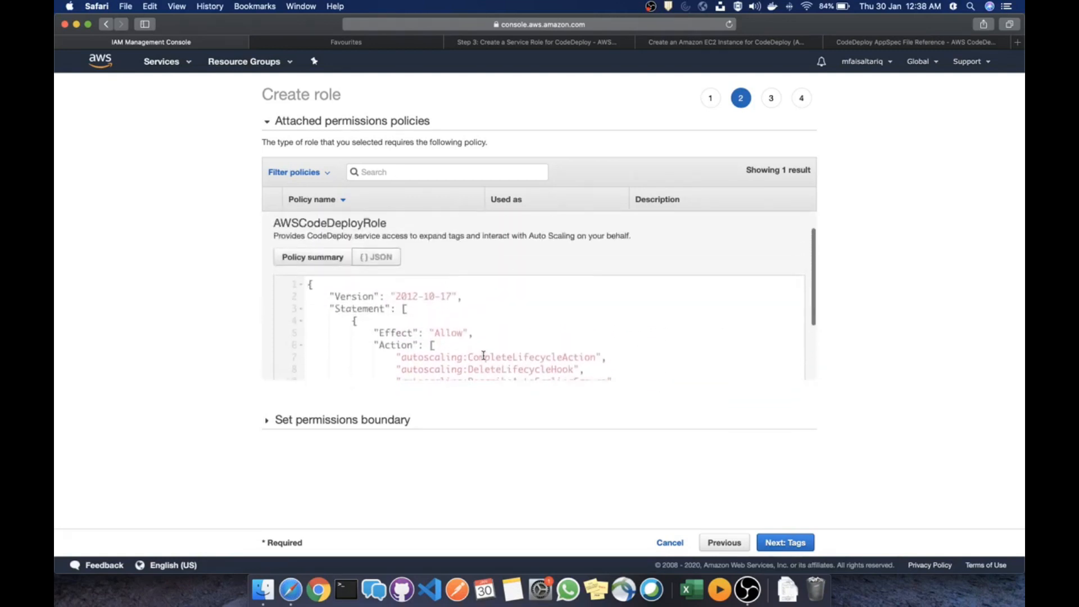
{"action": "scroll", "coordinate": [483, 355], "scroll_direction": "down", "scroll_amount": 10}
{"action": "scroll", "coordinate": [483, 355], "scroll_direction": "up", "scroll_amount": 12}
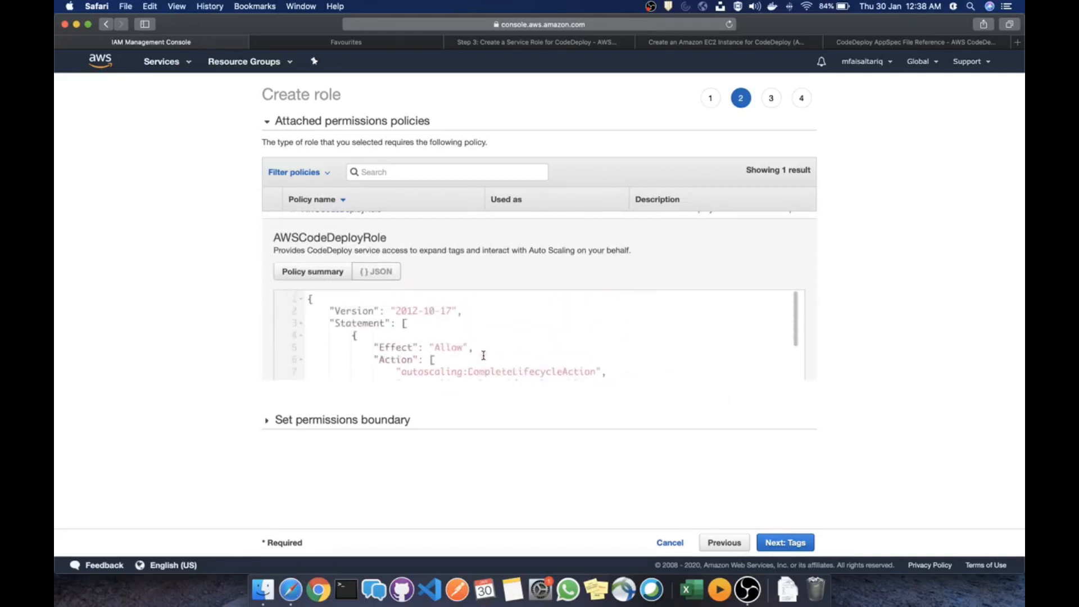
{"action": "scroll", "coordinate": [483, 355], "scroll_direction": "down", "scroll_amount": 12}
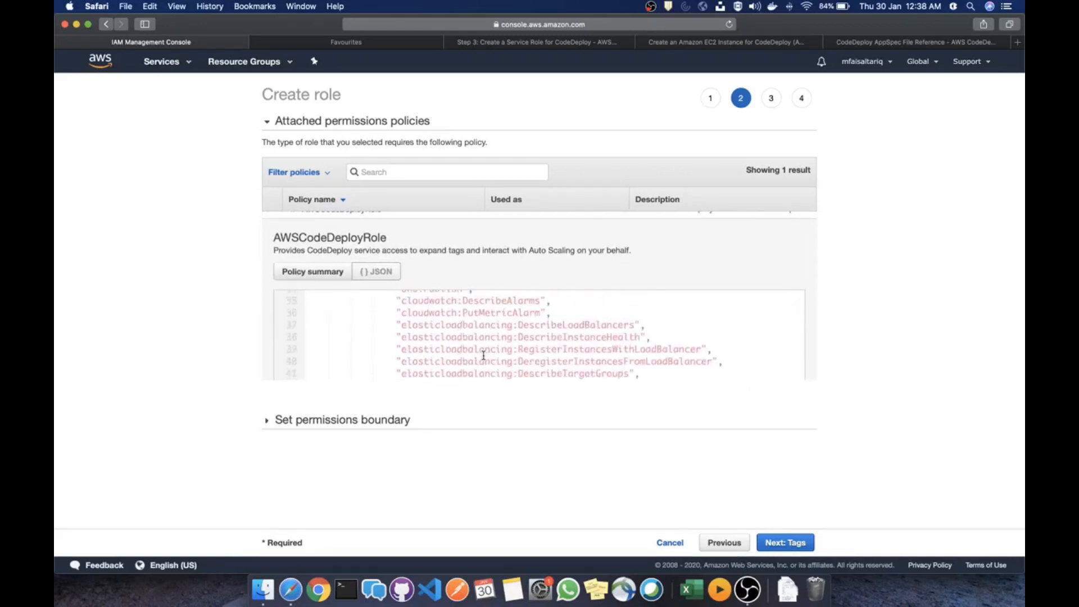
{"action": "scroll", "coordinate": [483, 355], "scroll_direction": "down", "scroll_amount": 5}
{"action": "scroll", "coordinate": [483, 356], "scroll_direction": "up", "scroll_amount": 5}
{"action": "scroll", "coordinate": [484, 356], "scroll_direction": "down", "scroll_amount": 5}
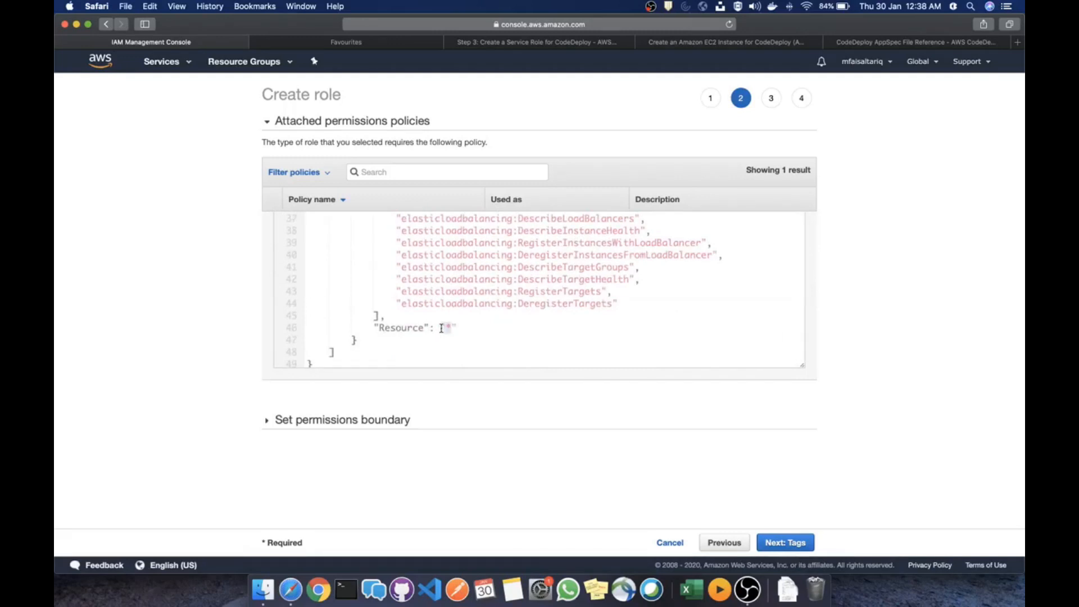
{"action": "scroll", "coordinate": [507, 298], "scroll_direction": "up", "scroll_amount": 10}
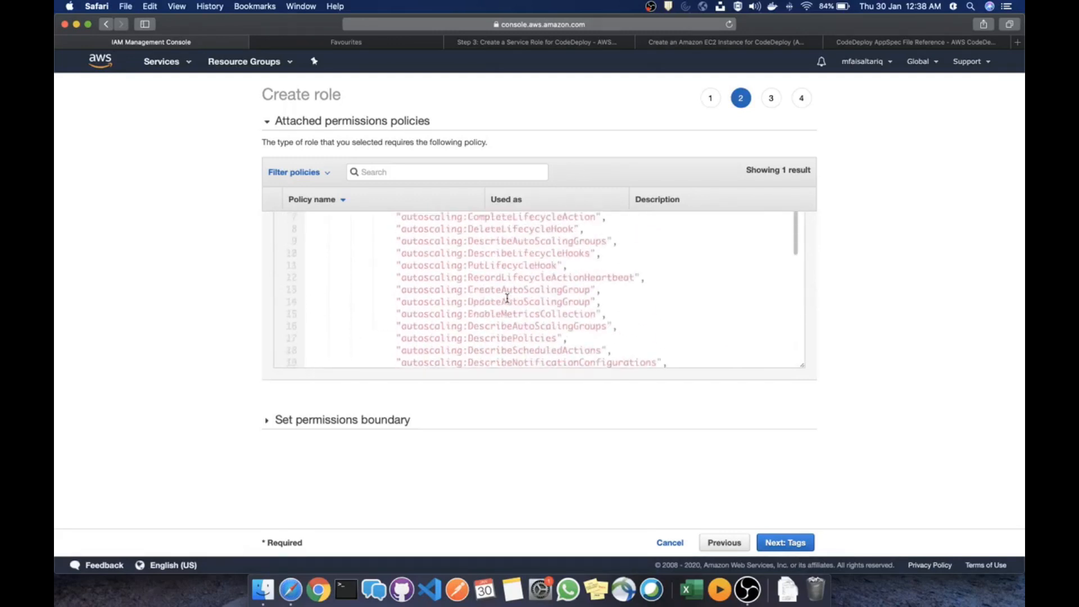
{"action": "scroll", "coordinate": [507, 298], "scroll_direction": "up", "scroll_amount": 2}
{"action": "scroll", "coordinate": [507, 298], "scroll_direction": "down", "scroll_amount": 10}
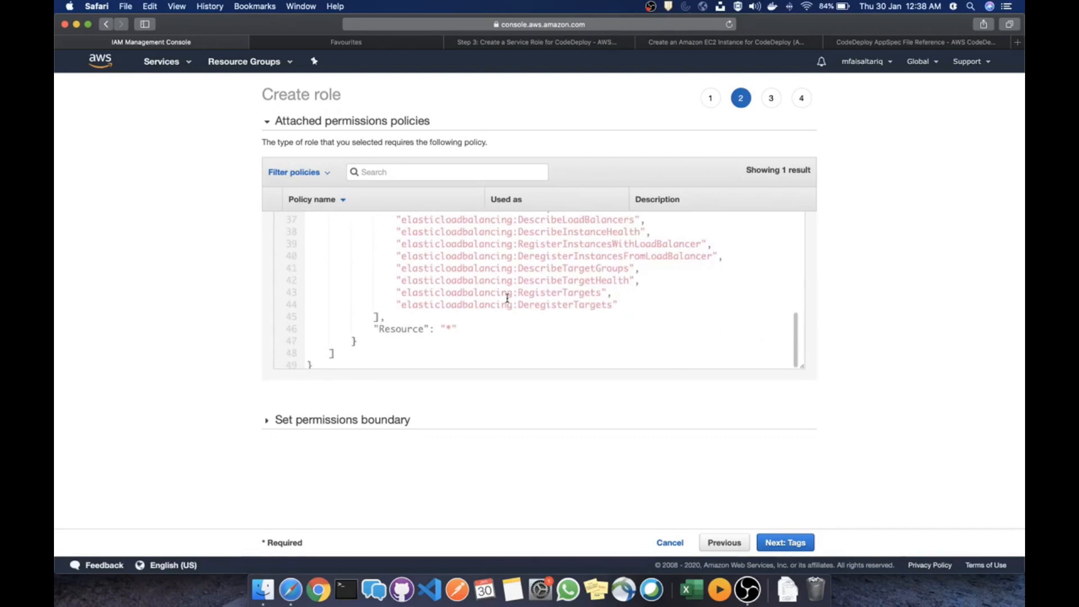
{"action": "scroll", "coordinate": [507, 298], "scroll_direction": "up", "scroll_amount": 10}
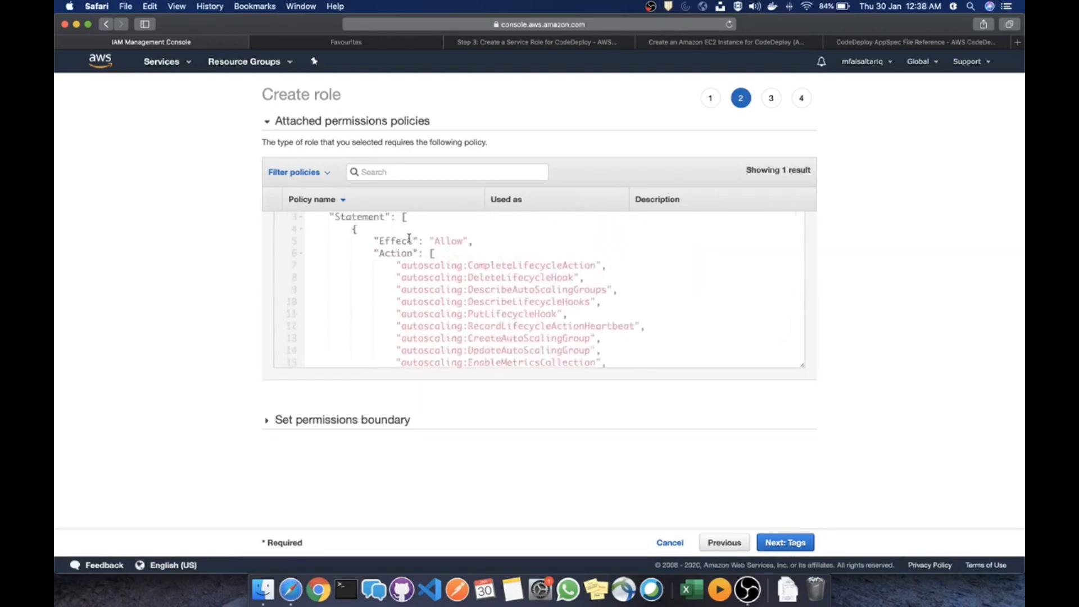
{"action": "scroll", "coordinate": [473, 278], "scroll_direction": "down", "scroll_amount": 10}
{"action": "scroll", "coordinate": [474, 277], "scroll_direction": "up", "scroll_amount": 10}
Skip tags, name the role code-deploy-role, and create it
{"action": "left_click", "coordinate": [789, 546]}
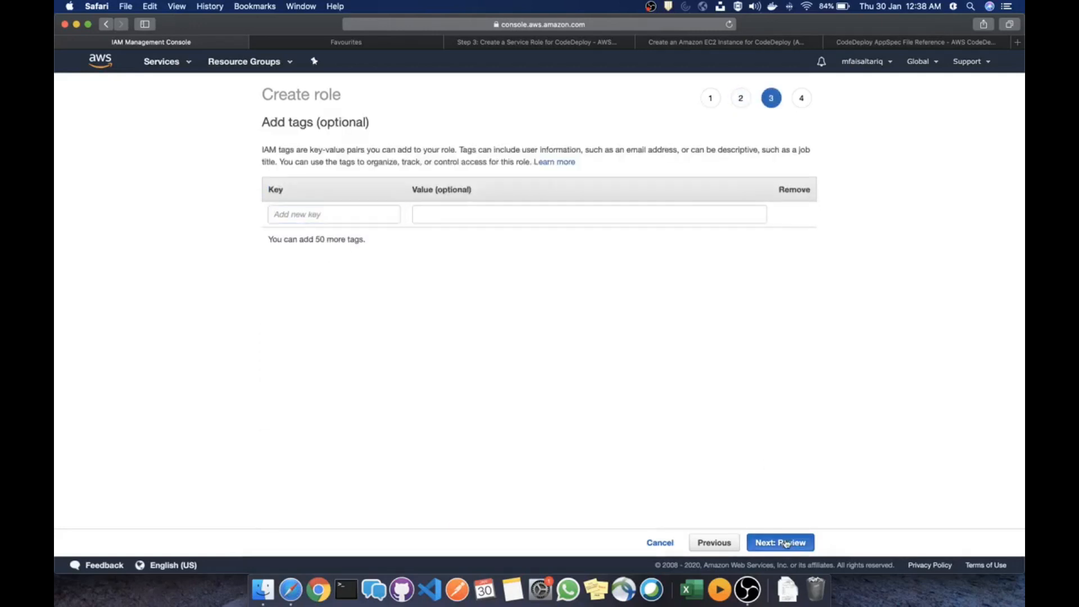
{"action": "left_click", "coordinate": [787, 543]}
{"action": "left_click", "coordinate": [544, 162]}
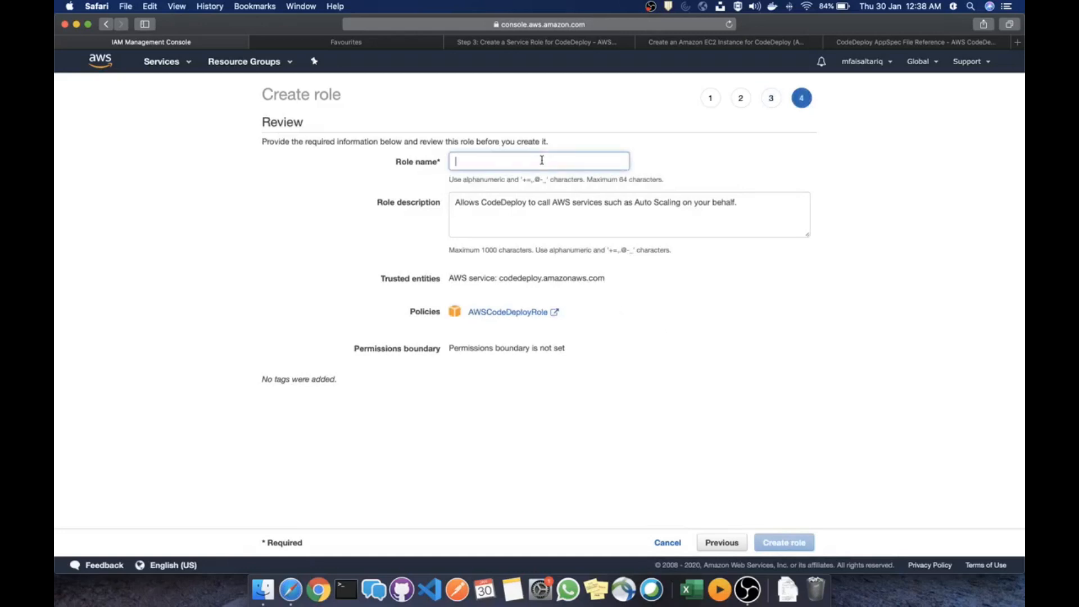
{"action": "type", "text": "e"}
{"action": "key", "text": "BackSpace"}
{"action": "type", "text": "code"}
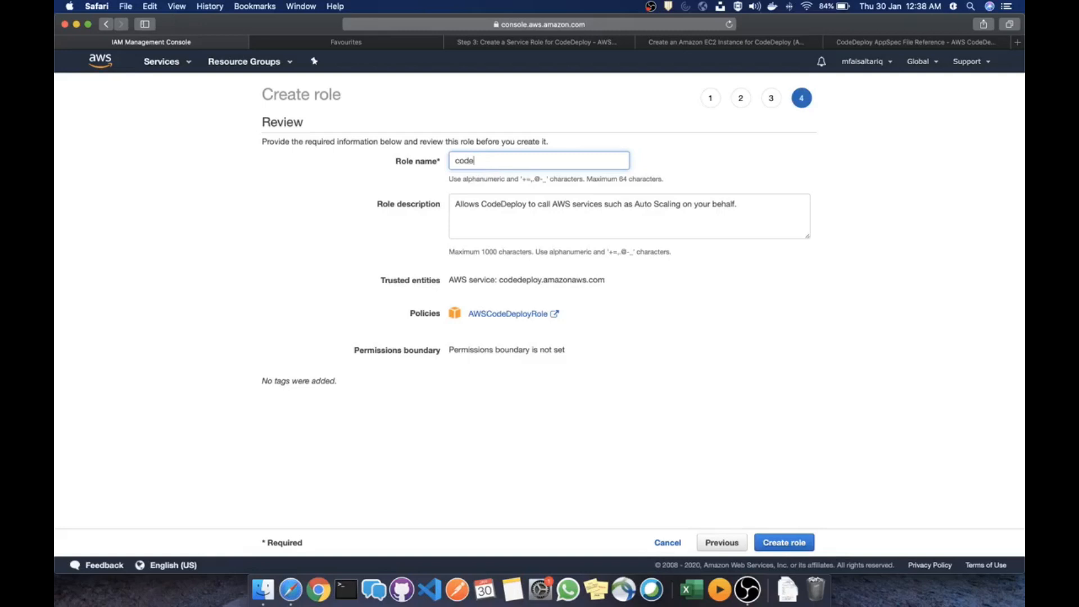
{"action": "type", "text": "-deploy-role"}
{"action": "left_click", "coordinate": [787, 543]}
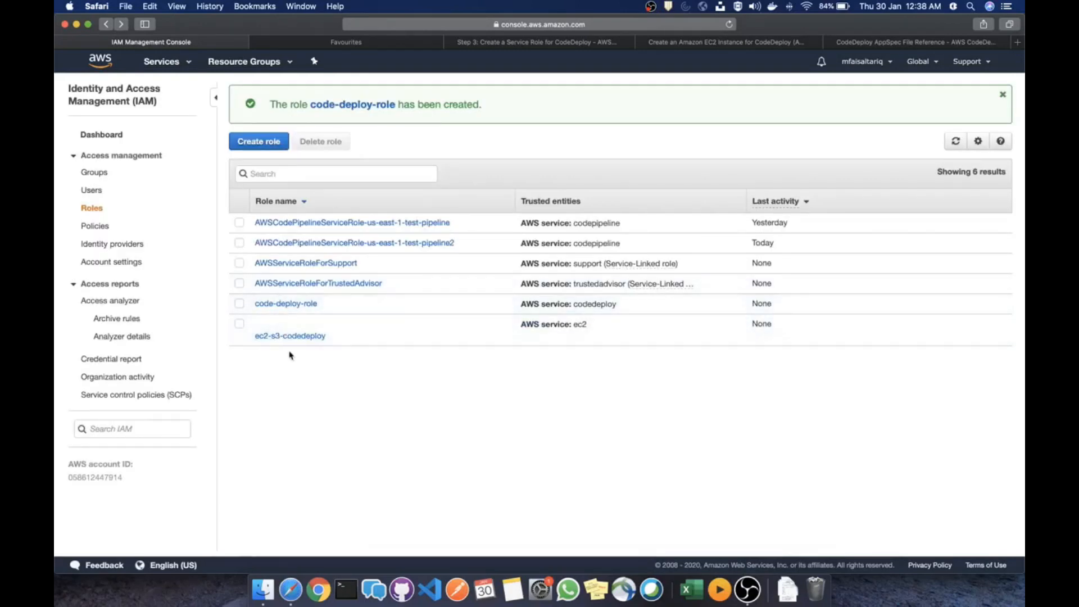
Start a new IAM policy in the JSON editor and bring up the CodeDeploy service-role guide
{"action": "left_click", "coordinate": [104, 228]}
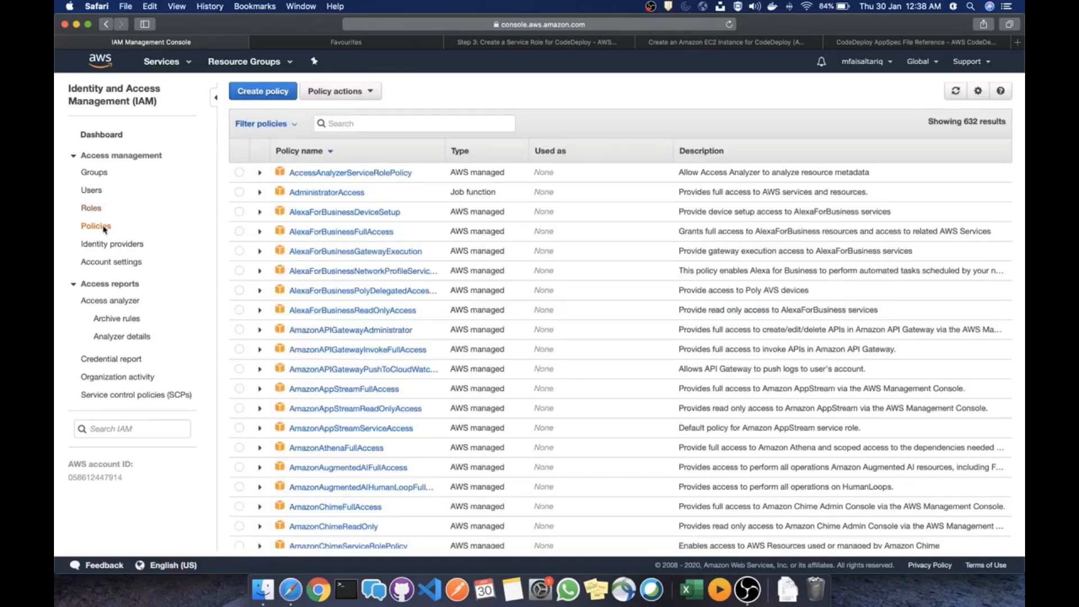
{"action": "left_click", "coordinate": [263, 93]}
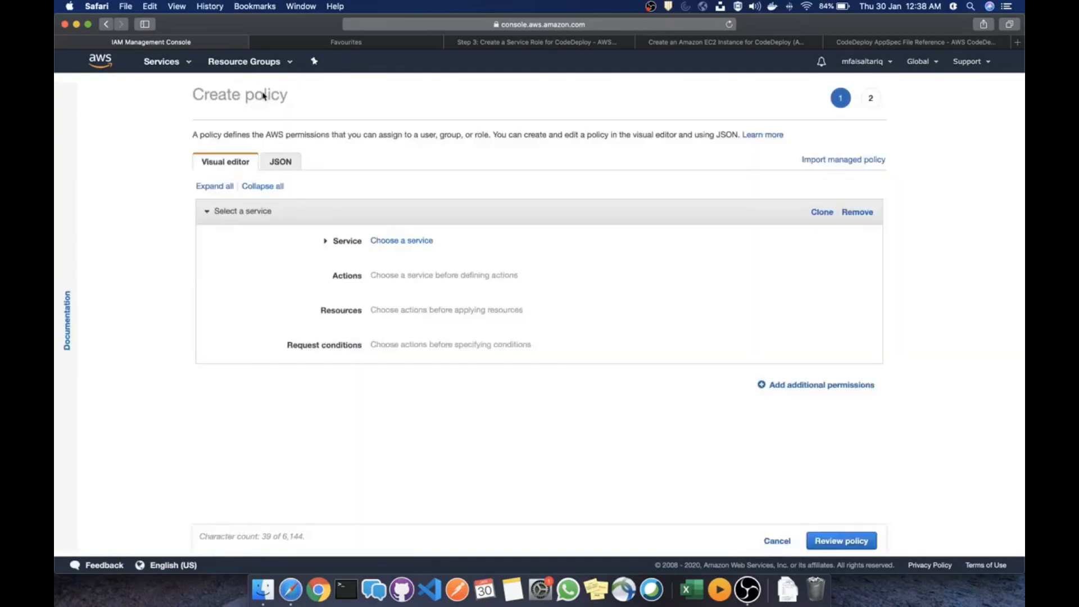
{"action": "left_click", "coordinate": [284, 162]}
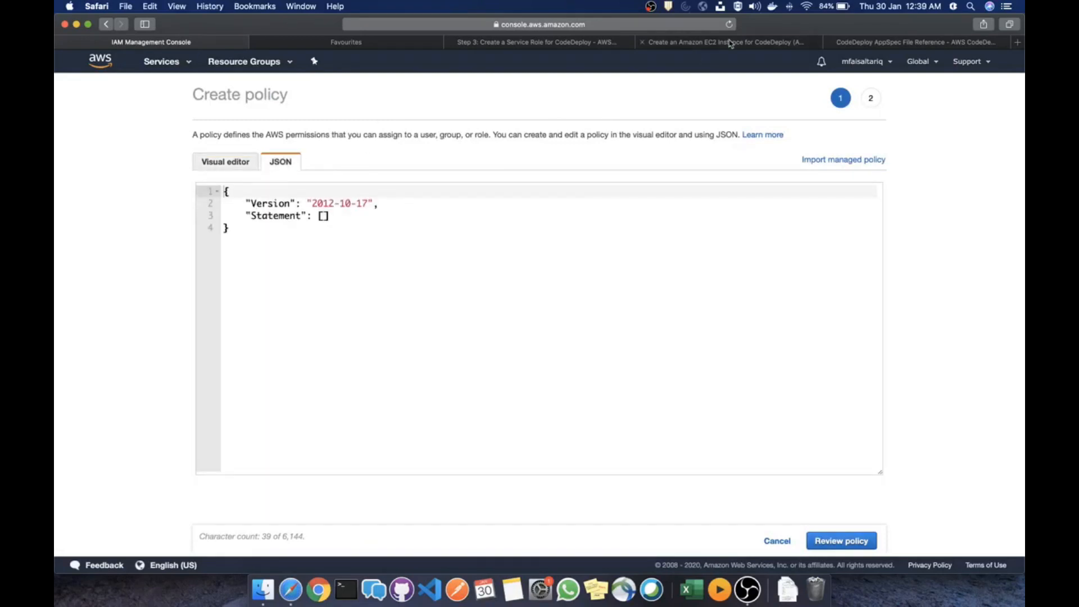
{"action": "left_click", "coordinate": [731, 43]}
{"action": "left_click", "coordinate": [562, 45]}
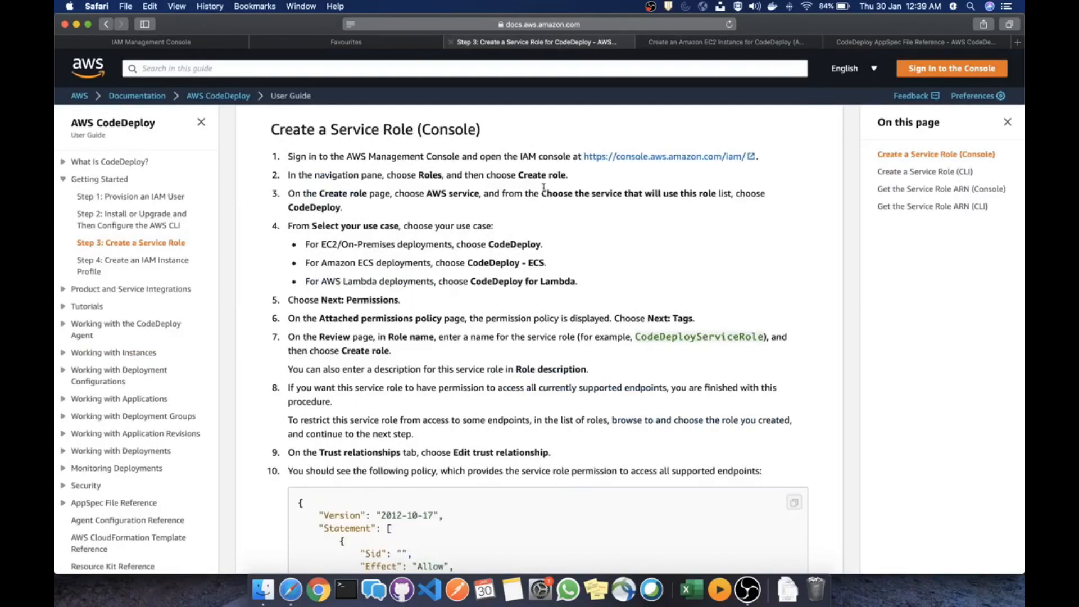
Copy the S3 Get/List policy JSON from the Step 4 instance-profile console instructions
{"action": "left_click", "coordinate": [161, 264]}
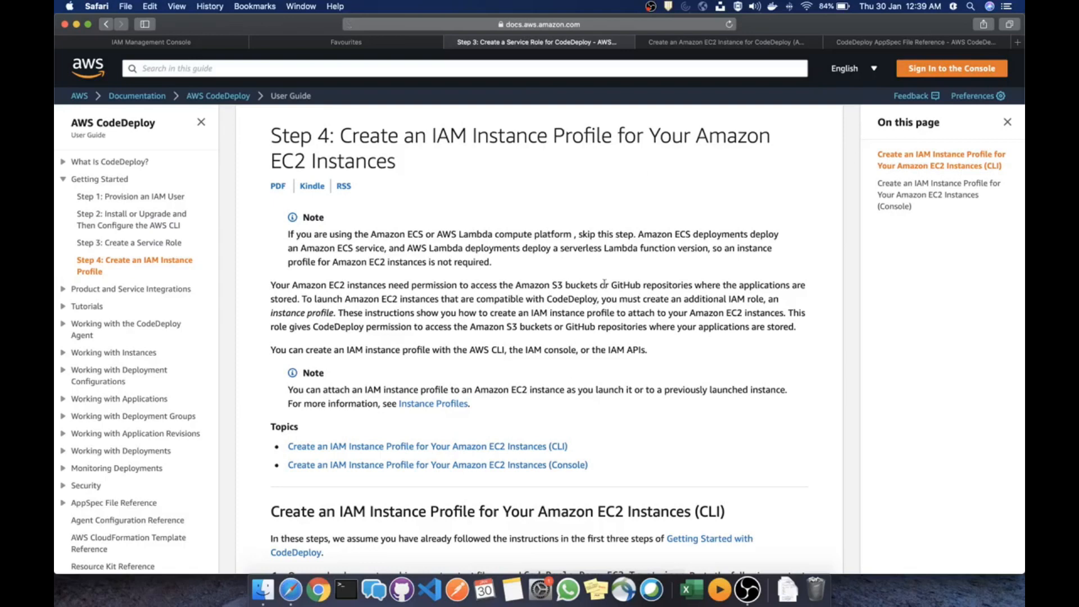
{"action": "left_click", "coordinate": [920, 194]}
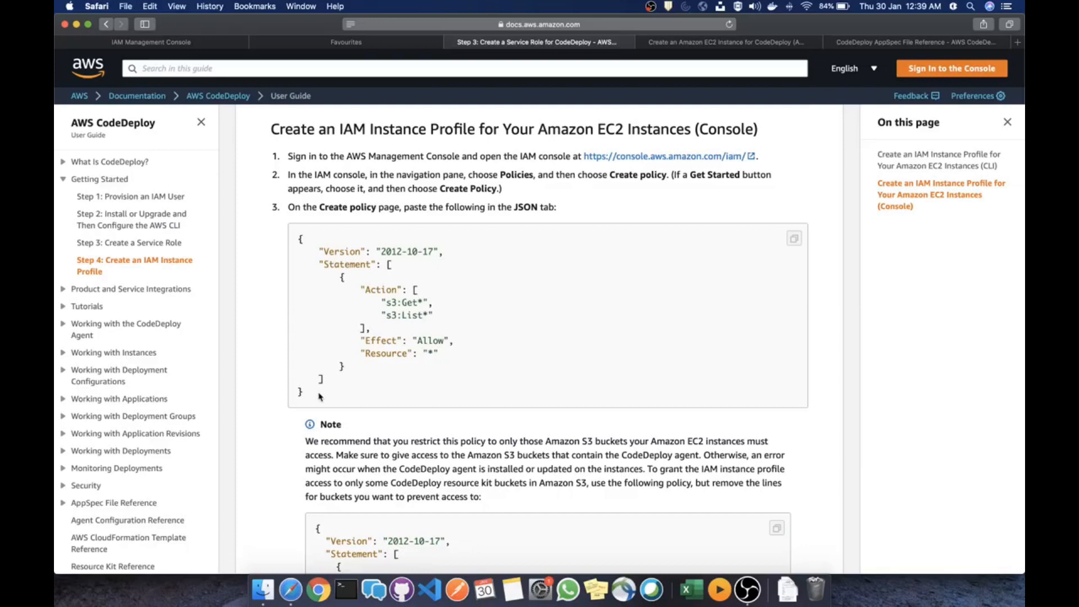
{"action": "left_click_drag", "start_coordinate": [319, 397], "coordinate": [292, 239]}
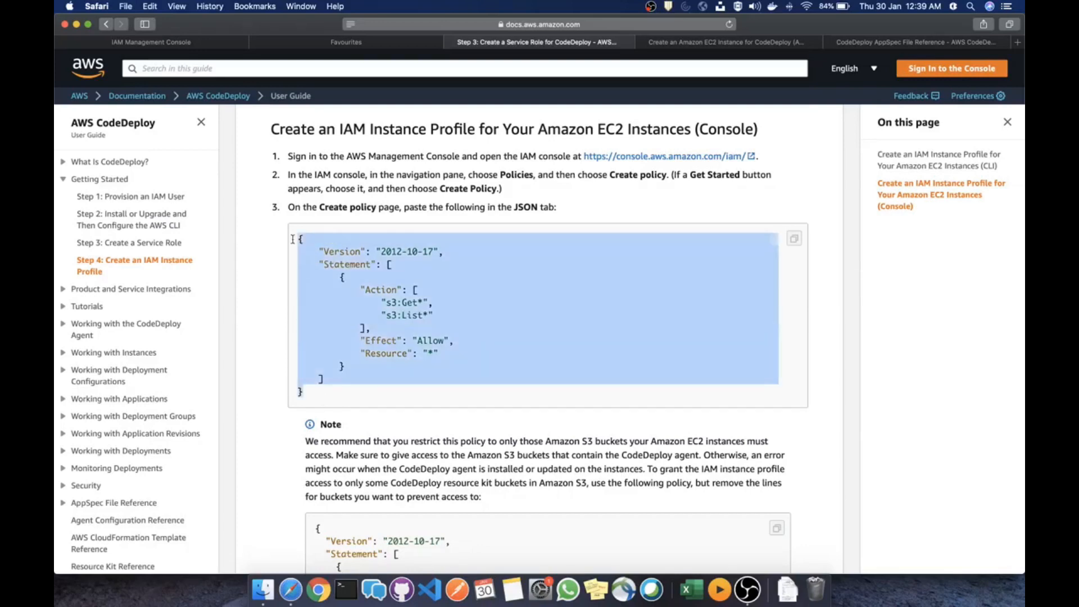
{"action": "key", "text": "super+c"}
Replace the new policy's default JSON with the copied S3 Get/List policy
{"action": "left_click", "coordinate": [180, 43]}
{"action": "key", "text": "super+a"}
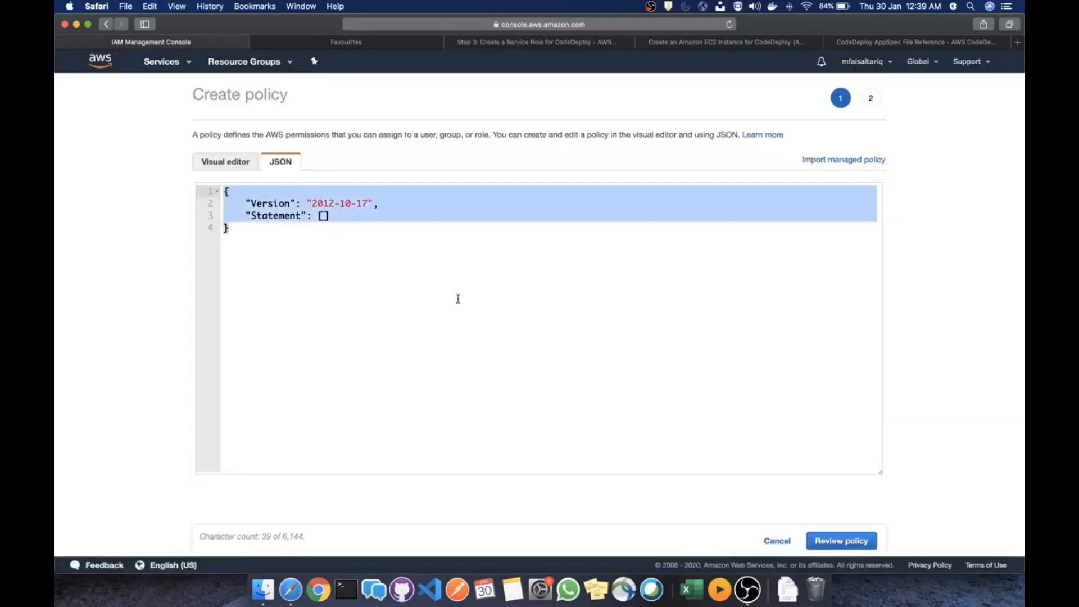
{"action": "key", "text": "super+v"}
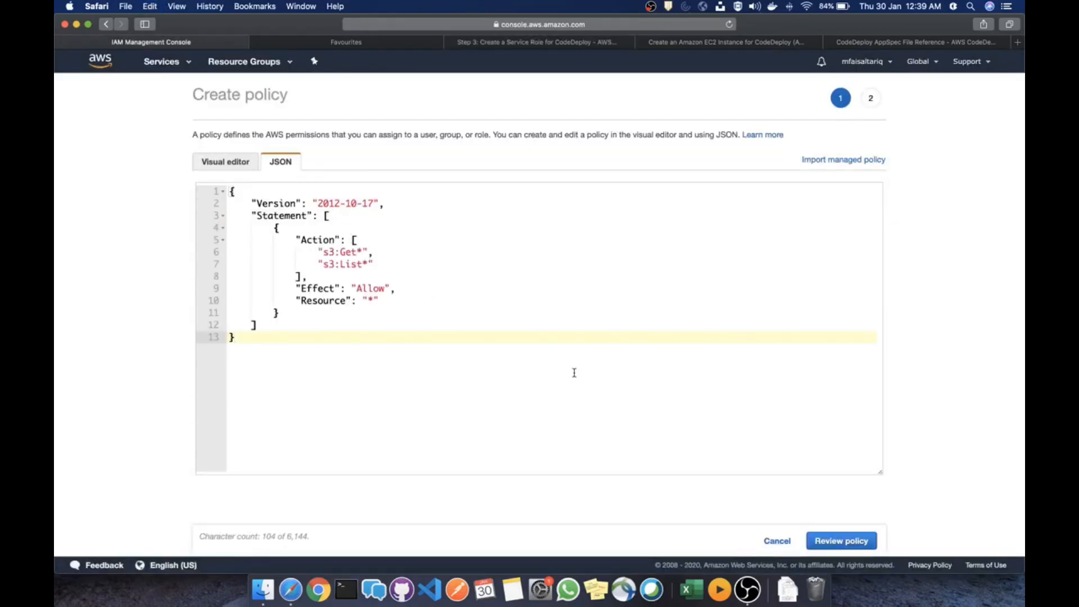
{"action": "left_click", "coordinate": [846, 542]}
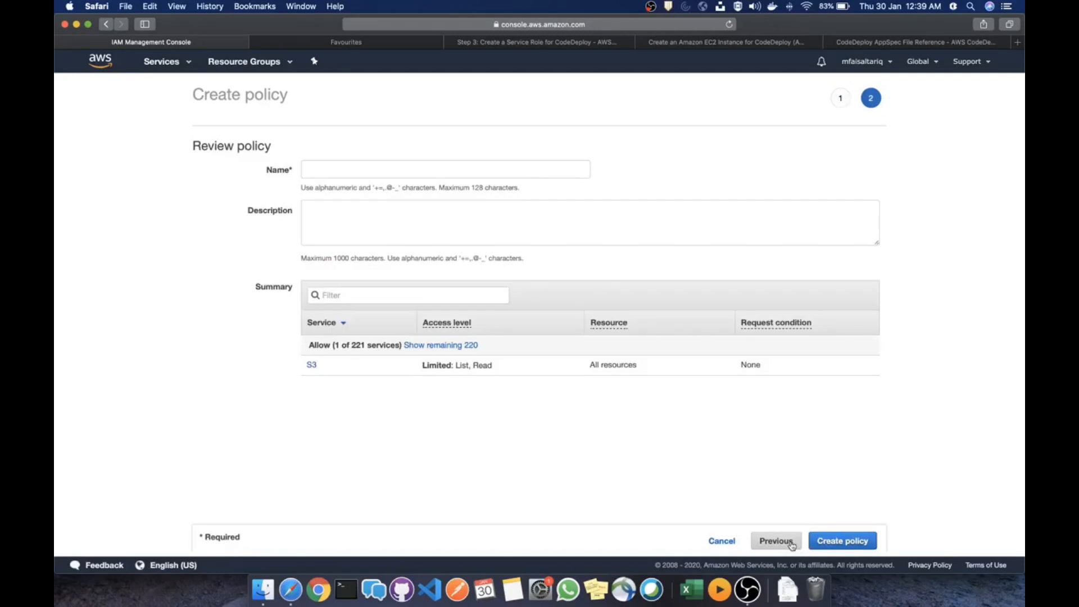
{"action": "left_click", "coordinate": [776, 541]}
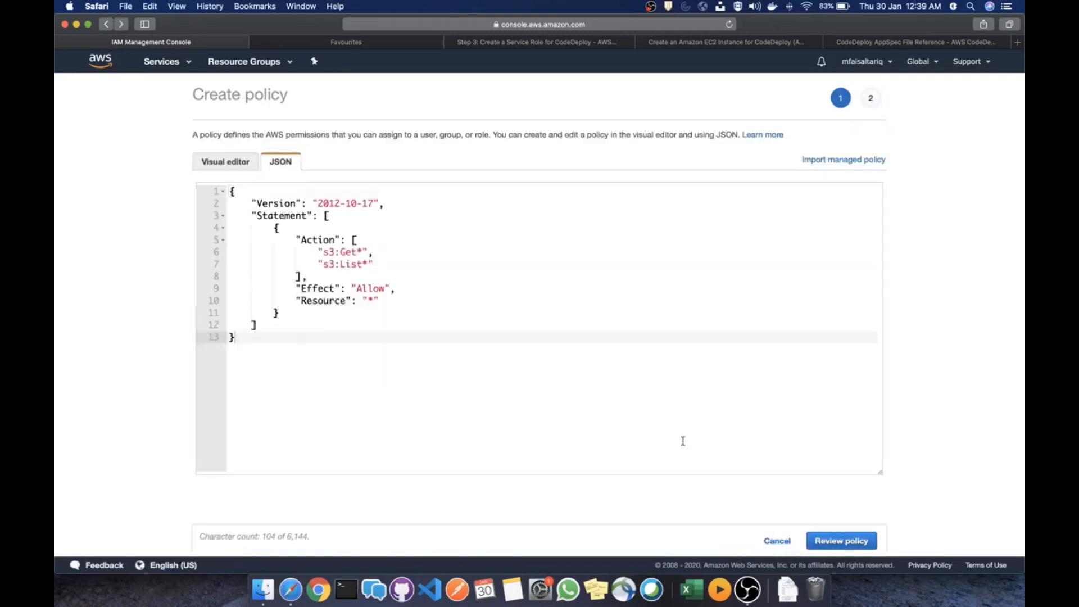
{"action": "left_click", "coordinate": [368, 302]}
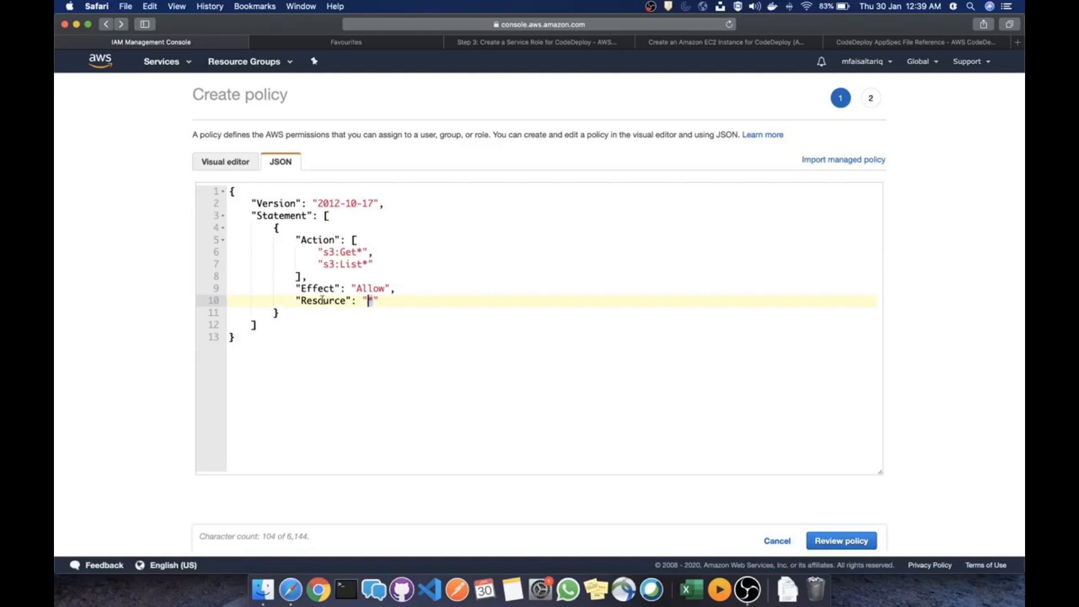
{"action": "left_click_drag", "start_coordinate": [375, 264], "coordinate": [324, 251]}
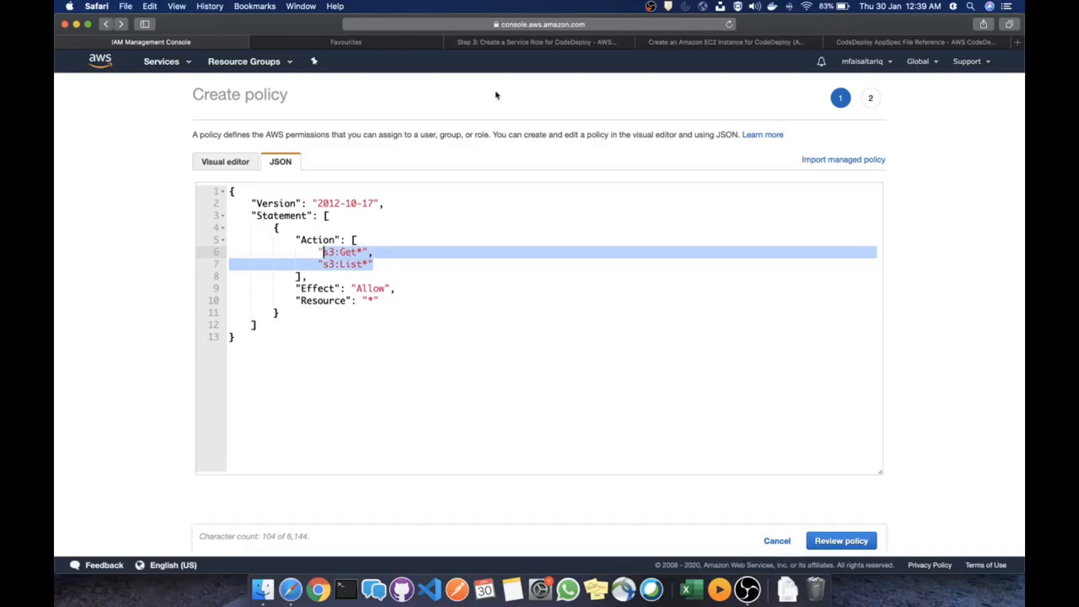
{"action": "left_click", "coordinate": [514, 43]}
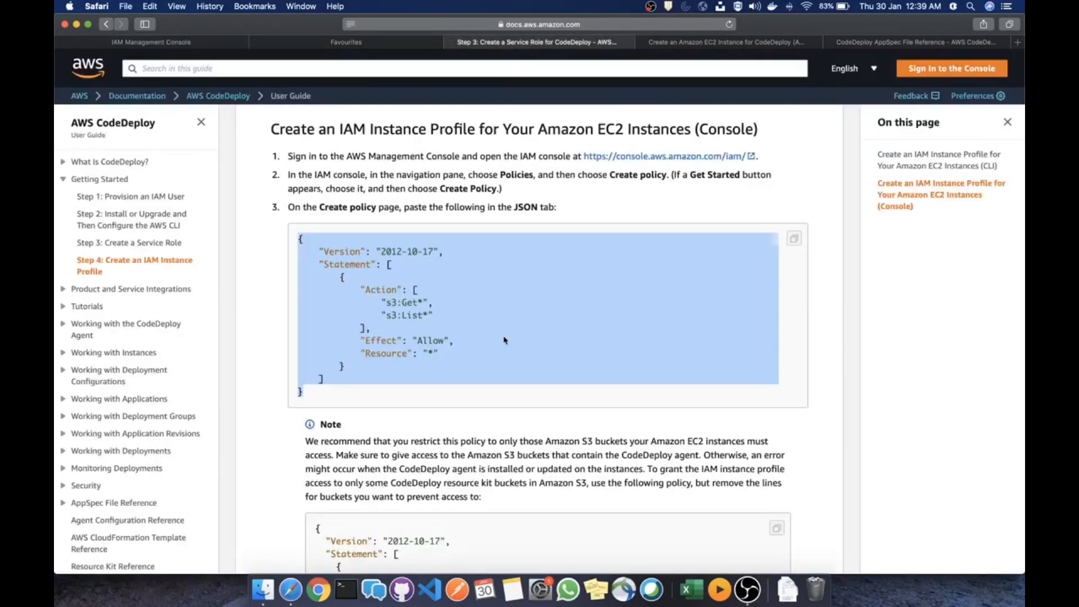
{"action": "scroll", "coordinate": [504, 341], "scroll_direction": "down", "scroll_amount": 10}
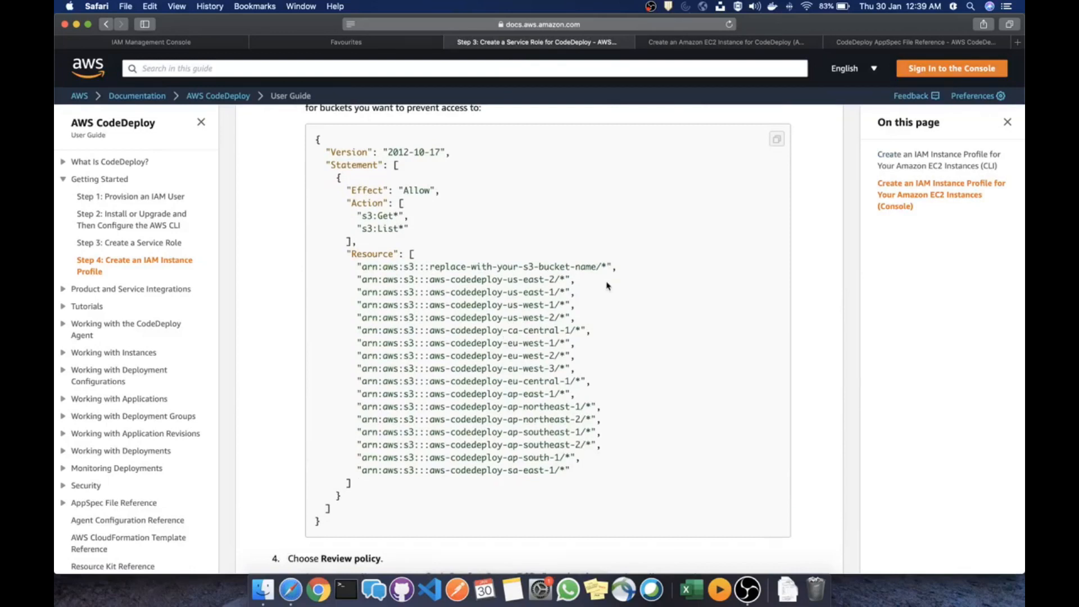
{"action": "left_click_drag", "start_coordinate": [584, 475], "coordinate": [344, 213]}
{"action": "scroll", "coordinate": [380, 232], "scroll_direction": "up", "scroll_amount": 2}
{"action": "scroll", "coordinate": [443, 252], "scroll_direction": "up", "scroll_amount": 2}
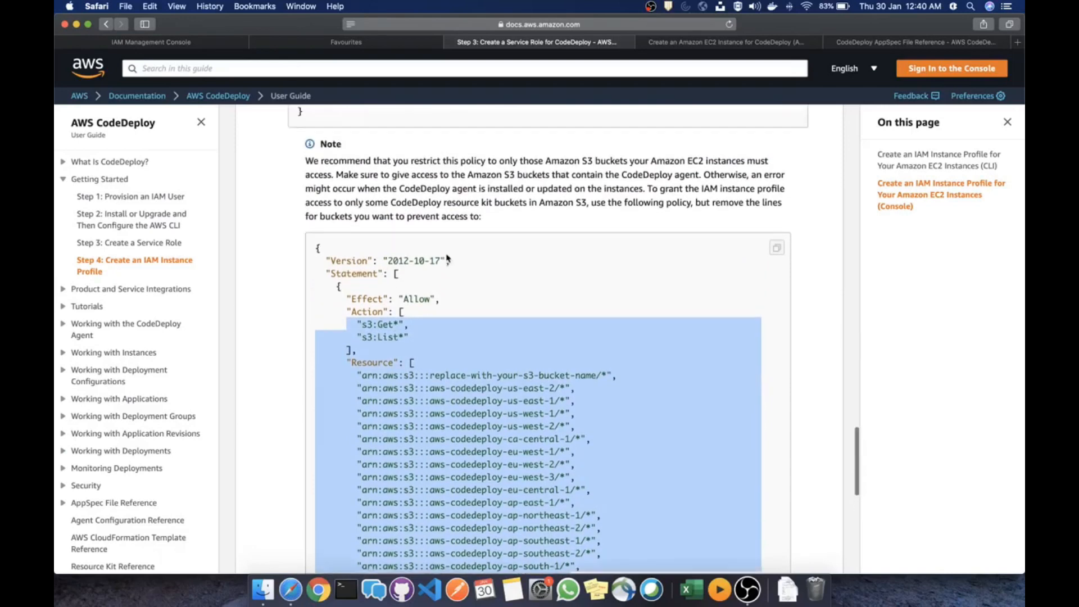
{"action": "scroll", "coordinate": [448, 258], "scroll_direction": "down", "scroll_amount": 3}
{"action": "scroll", "coordinate": [448, 257], "scroll_direction": "up", "scroll_amount": 4}
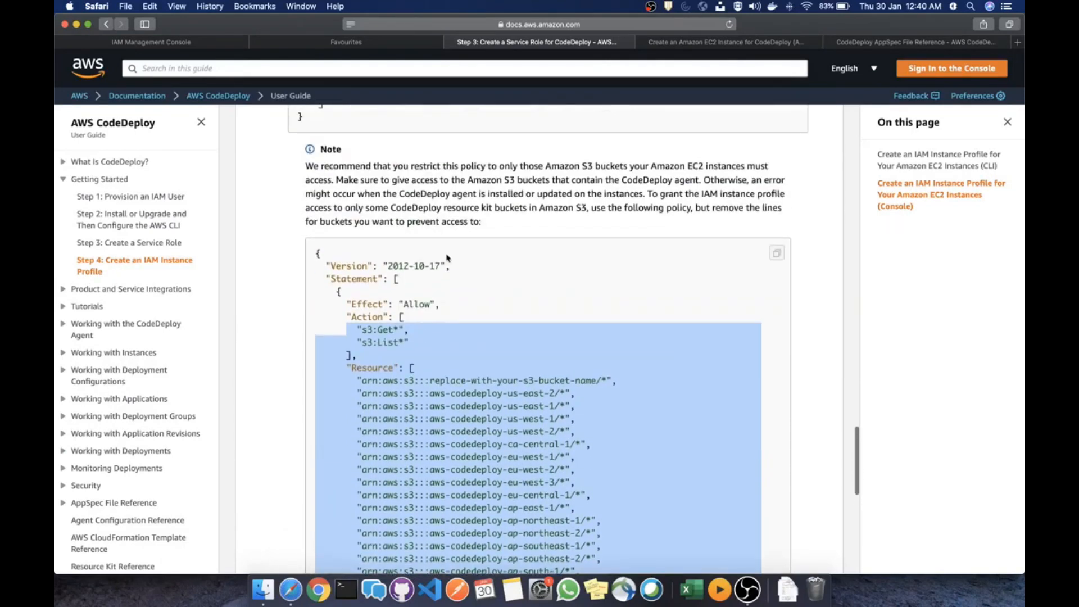
{"action": "scroll", "coordinate": [448, 257], "scroll_direction": "down", "scroll_amount": 5}
{"action": "scroll", "coordinate": [448, 258], "scroll_direction": "down", "scroll_amount": 1}
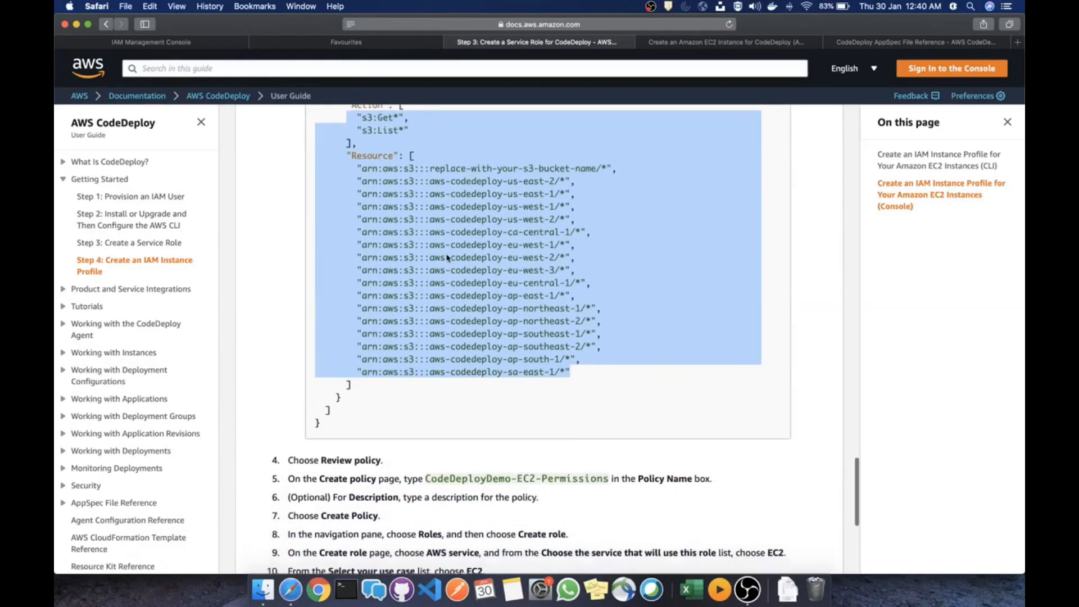
{"action": "scroll", "coordinate": [448, 258], "scroll_direction": "up", "scroll_amount": 4}
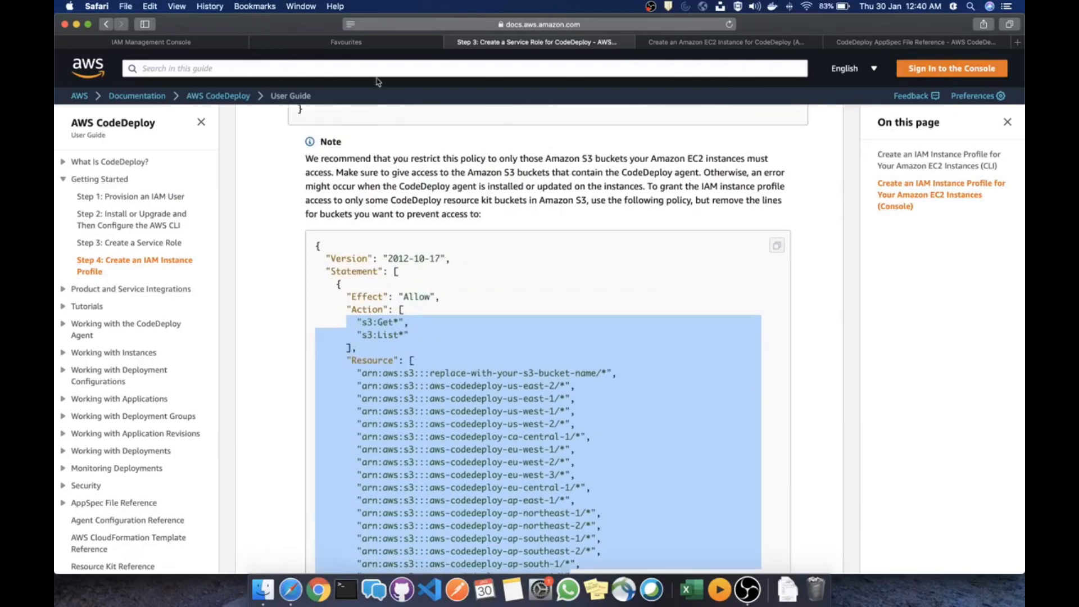
{"action": "scroll", "coordinate": [462, 385], "scroll_direction": "down", "scroll_amount": 3}
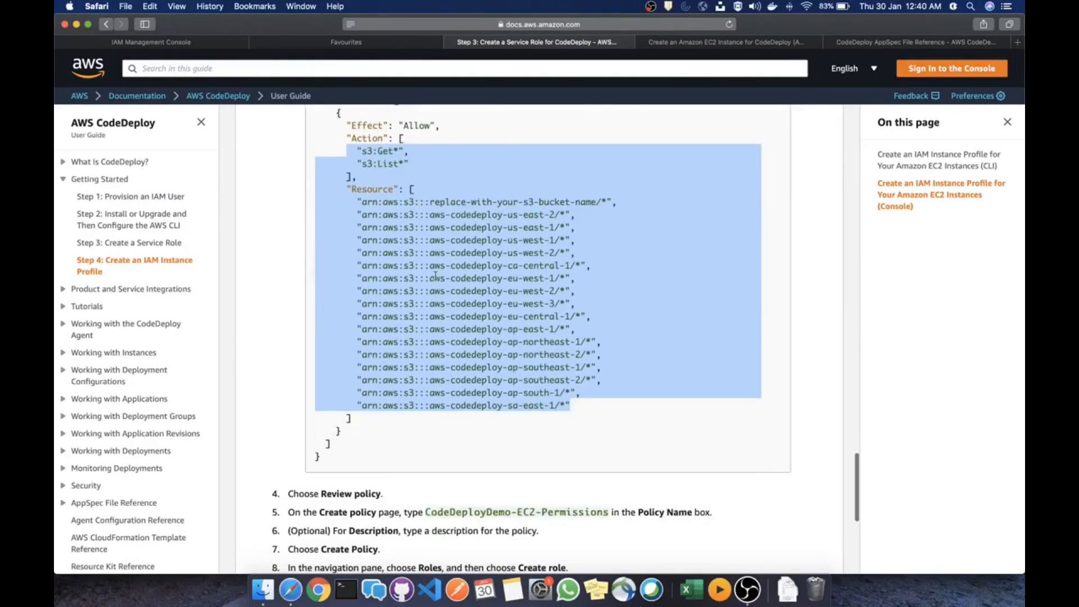
Review the policy, name it ec2-codedeploy-policy, and create it
{"action": "left_click", "coordinate": [167, 43]}
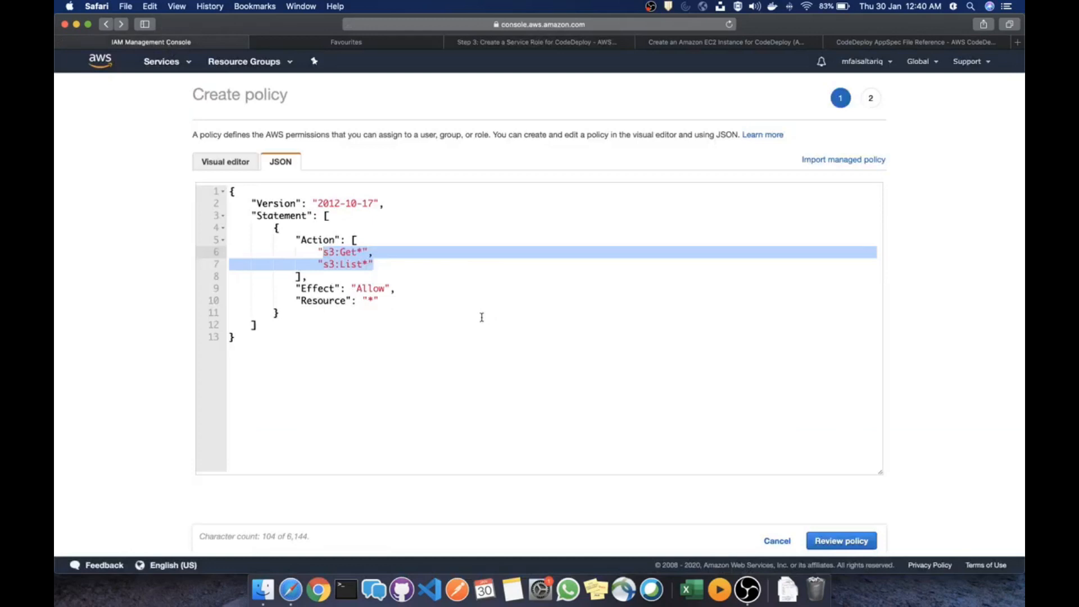
{"action": "left_click", "coordinate": [399, 301]}
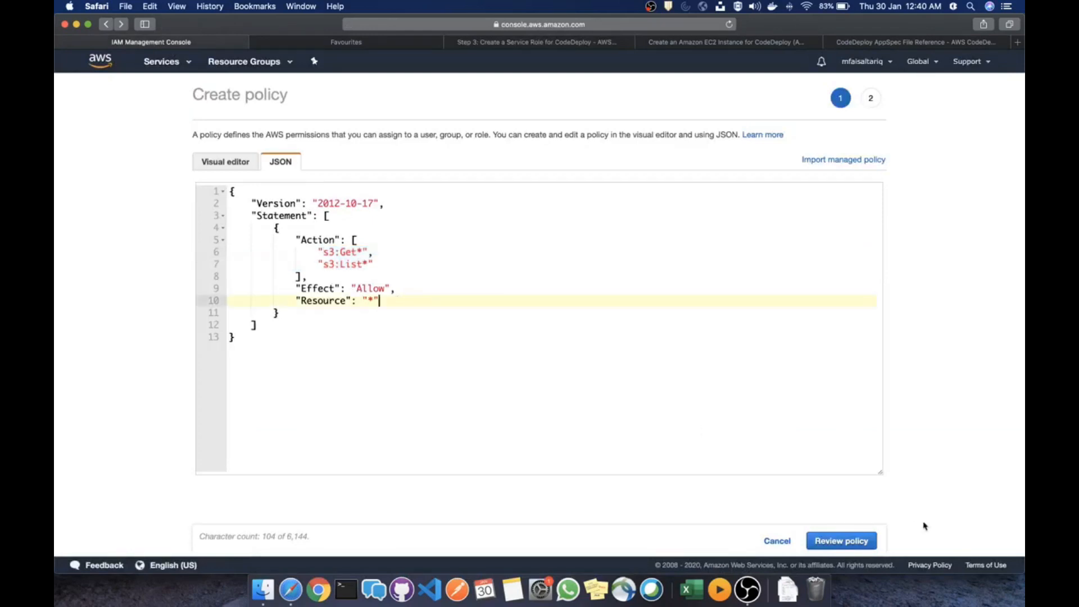
{"action": "left_click", "coordinate": [843, 540]}
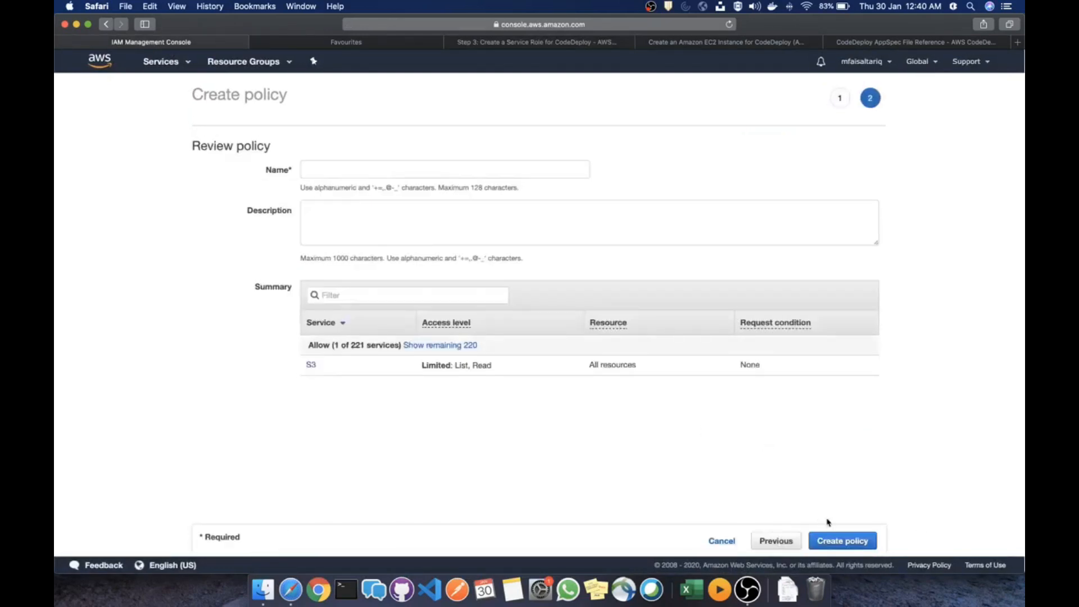
{"action": "left_click", "coordinate": [422, 167]}
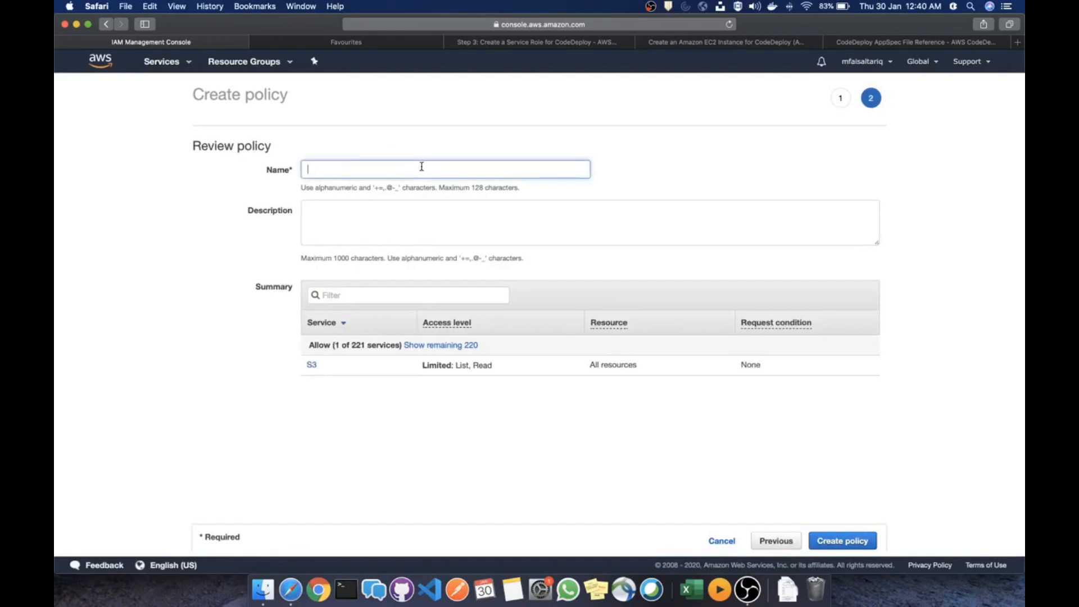
{"action": "type", "text": "ec2-codedeploy-pol"}
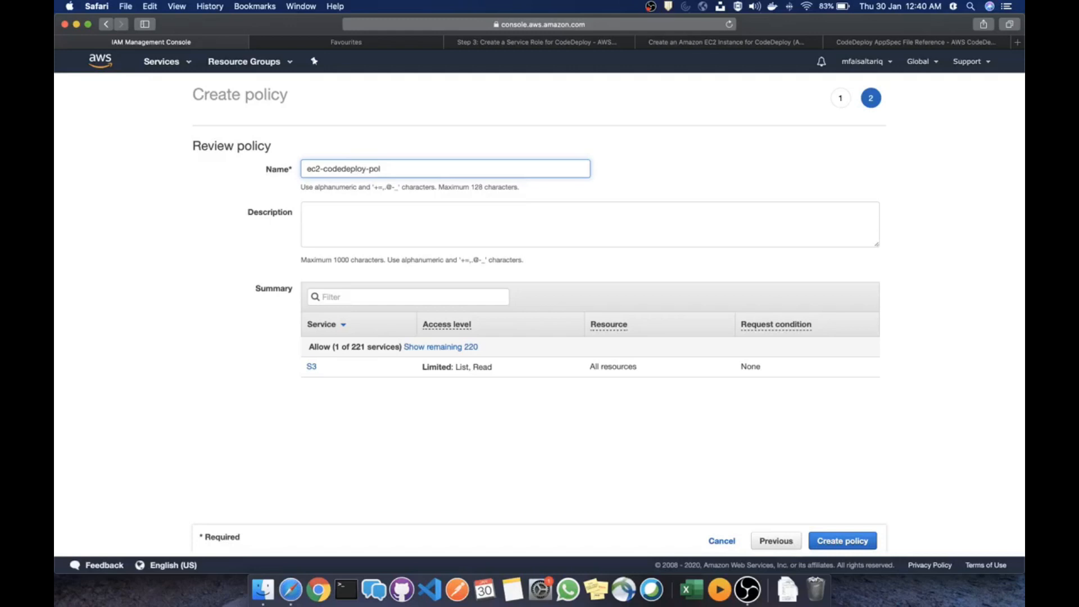
{"action": "type", "text": "cy"}
{"action": "scroll", "coordinate": [562, 315], "scroll_direction": "down", "scroll_amount": 1}
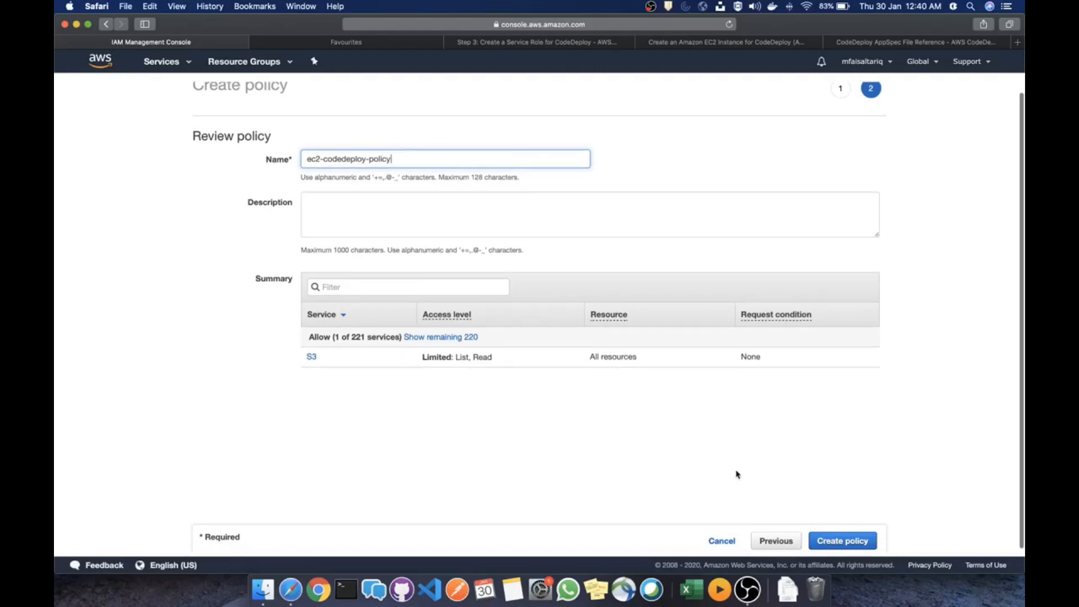
{"action": "left_click", "coordinate": [832, 540]}
Filter the policies list by 'ec2-co' to find the new policy
{"action": "scroll", "coordinate": [611, 369], "scroll_direction": "down", "scroll_amount": 1}
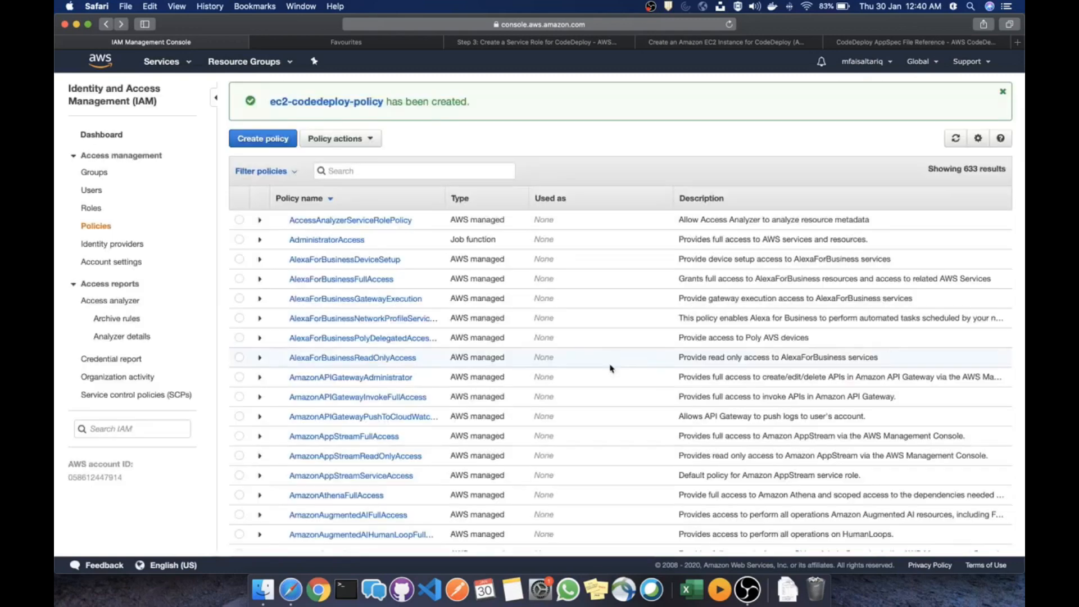
{"action": "left_click", "coordinate": [405, 168]}
{"action": "type", "text": "ec2-code"}
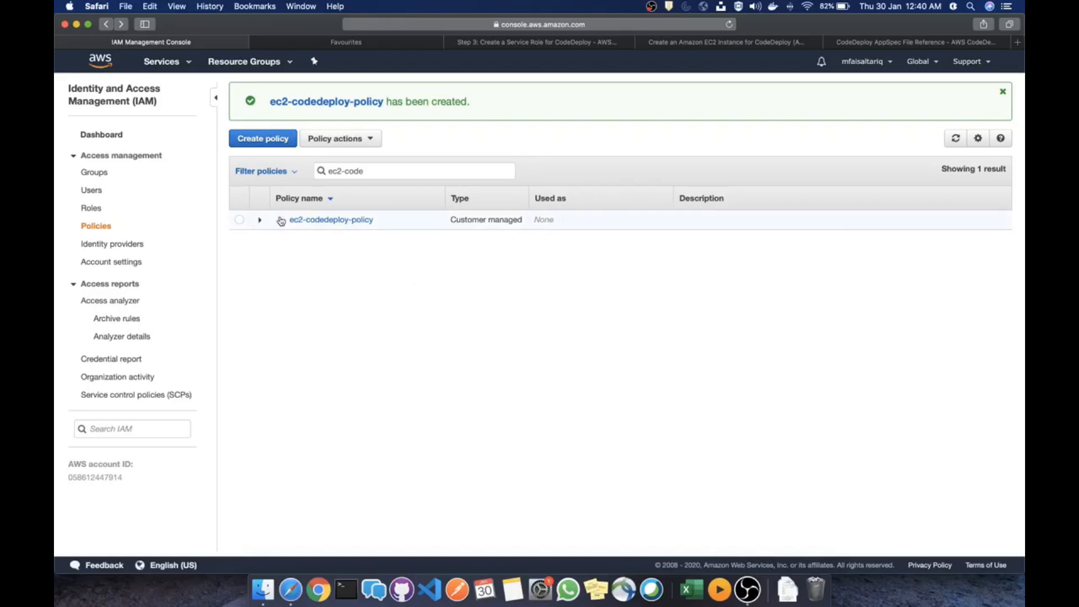
Terminate the running t2.micro EC2 instance and start launching a new instance
{"action": "left_click", "coordinate": [172, 62]}
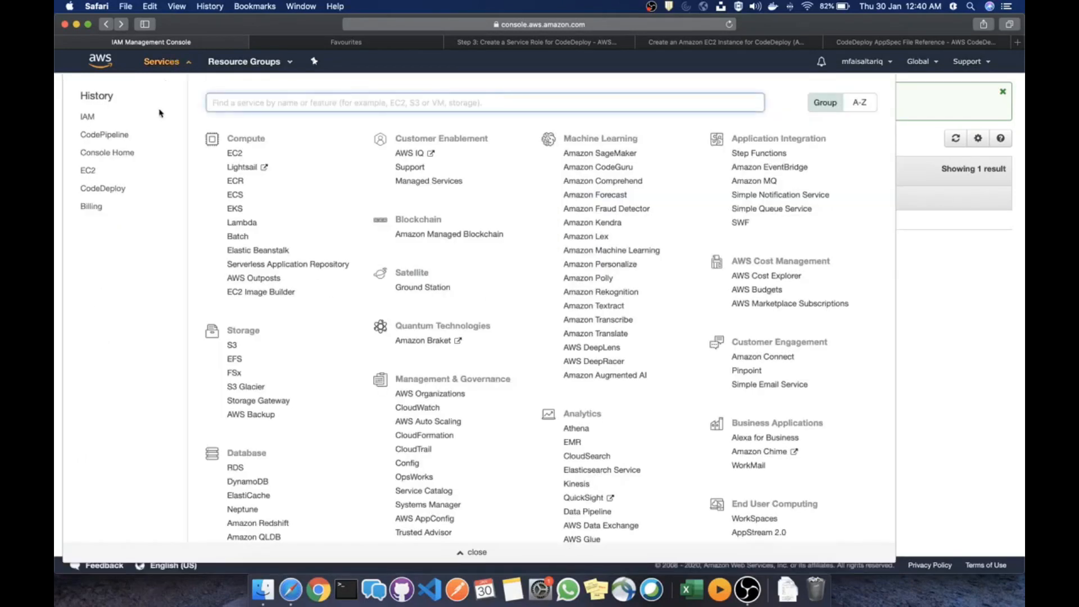
{"action": "left_click", "coordinate": [234, 153]}
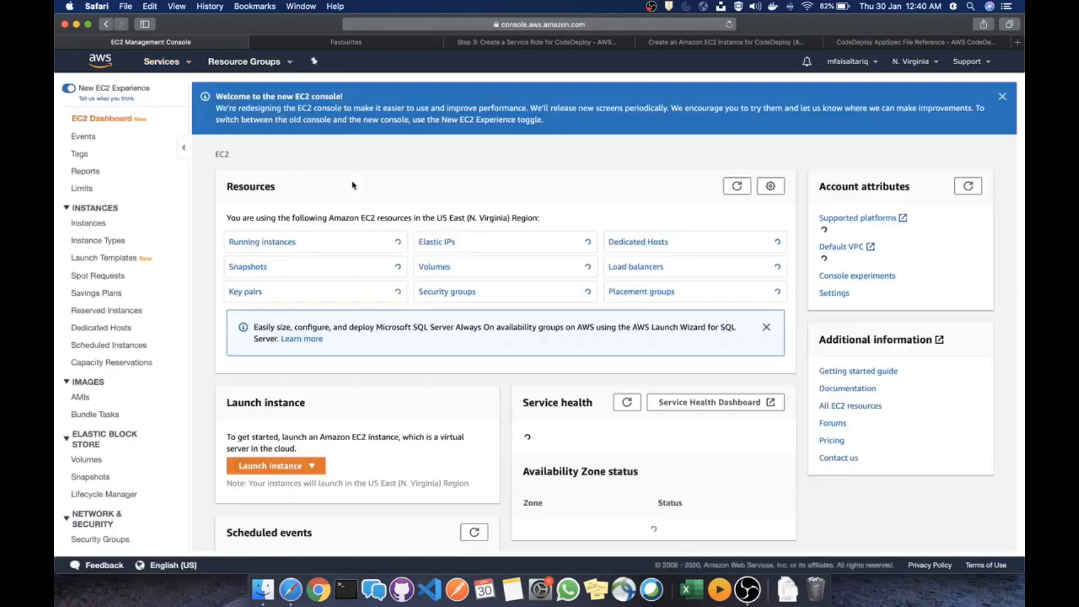
{"action": "left_click", "coordinate": [284, 243]}
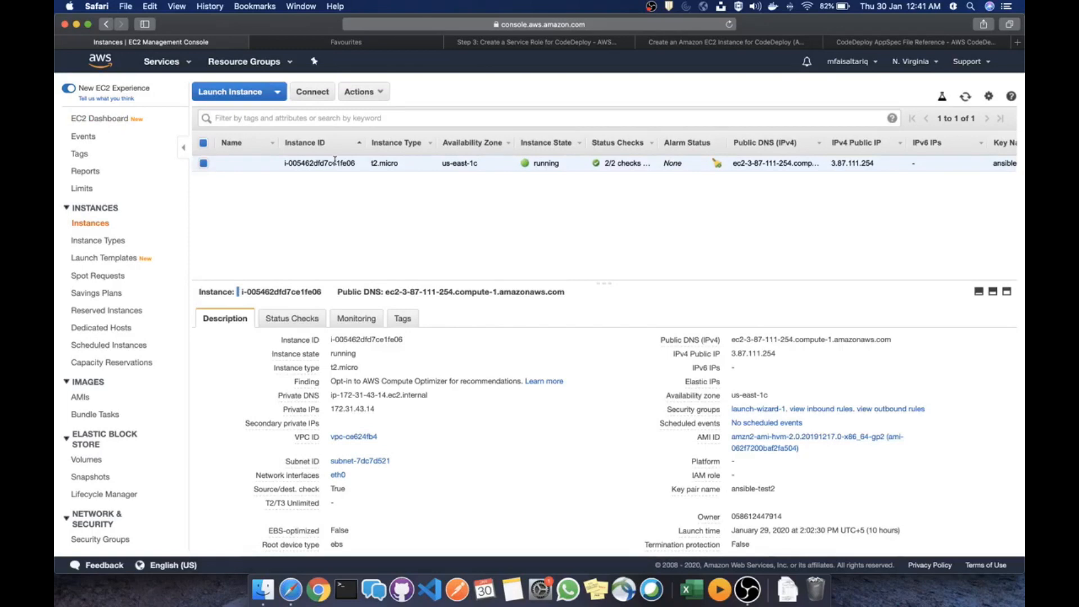
{"action": "right_click", "coordinate": [335, 161]}
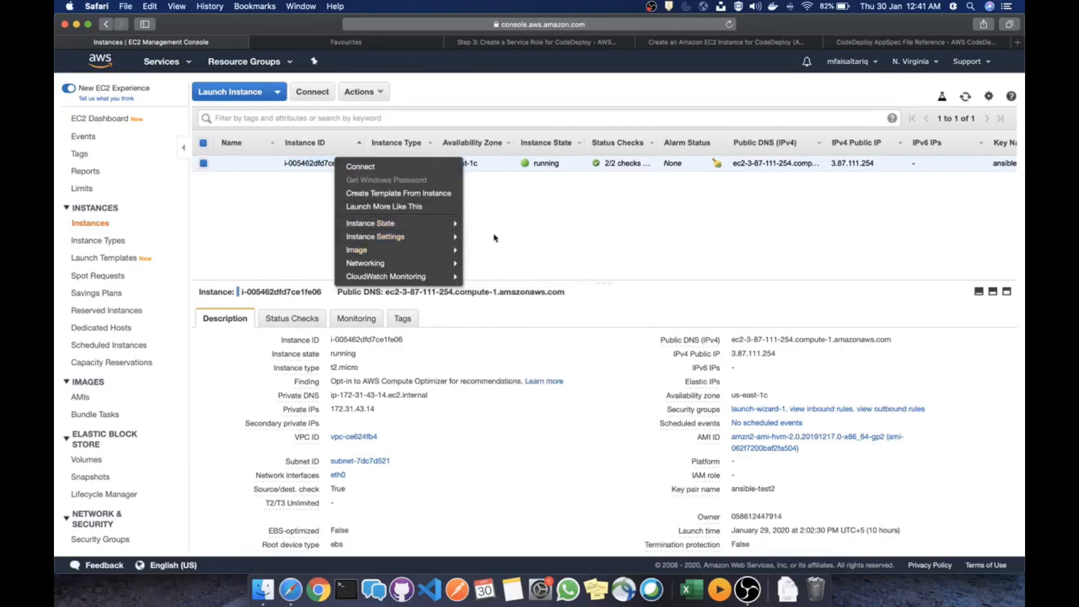
{"action": "mouse_move", "coordinate": [449, 223]}
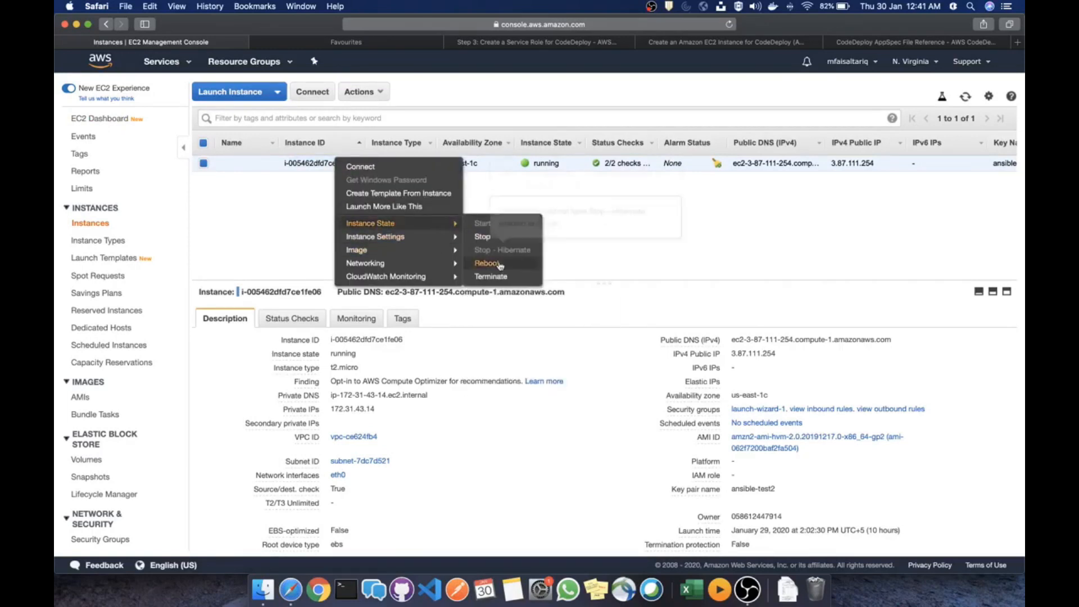
{"action": "left_click", "coordinate": [491, 276]}
{"action": "left_click", "coordinate": [705, 394]}
{"action": "left_click", "coordinate": [254, 95]}
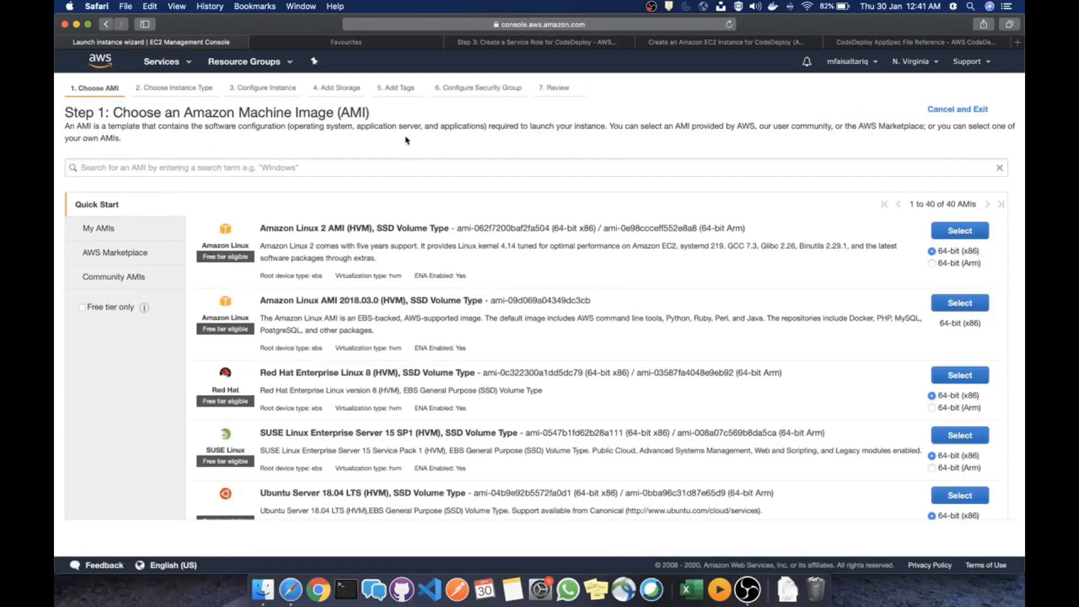
Search for AMI ami-0cc42a6aebecacf7b under Community AMIs and select it
{"action": "left_click", "coordinate": [386, 44]}
{"action": "left_click", "coordinate": [540, 23]}
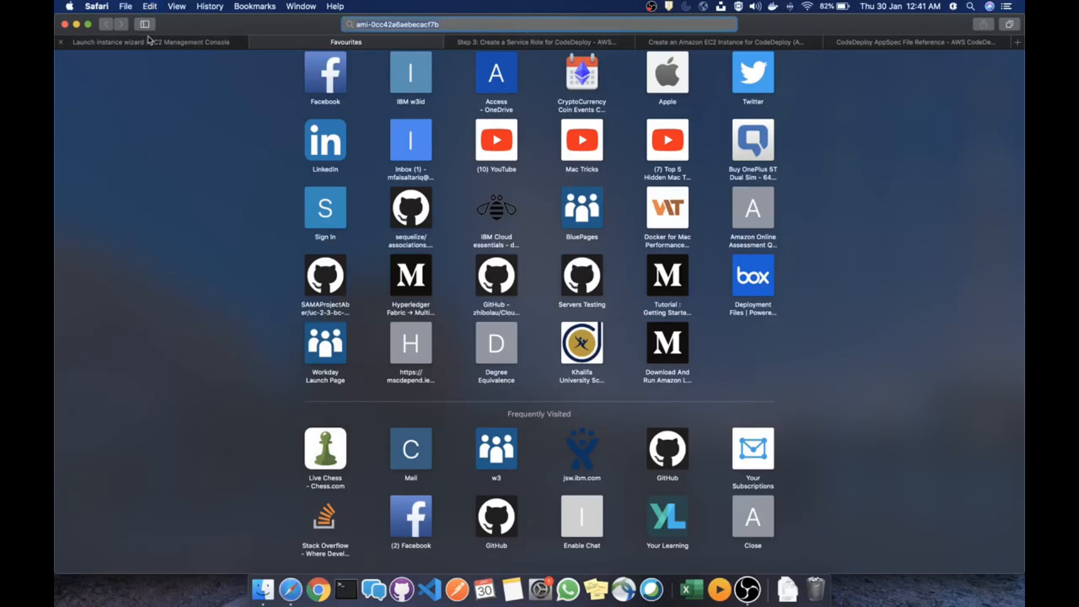
{"action": "left_click", "coordinate": [152, 42]}
{"action": "left_click", "coordinate": [333, 169]}
{"action": "type", "text": "ami-0cc42a6aebecacf7b"}
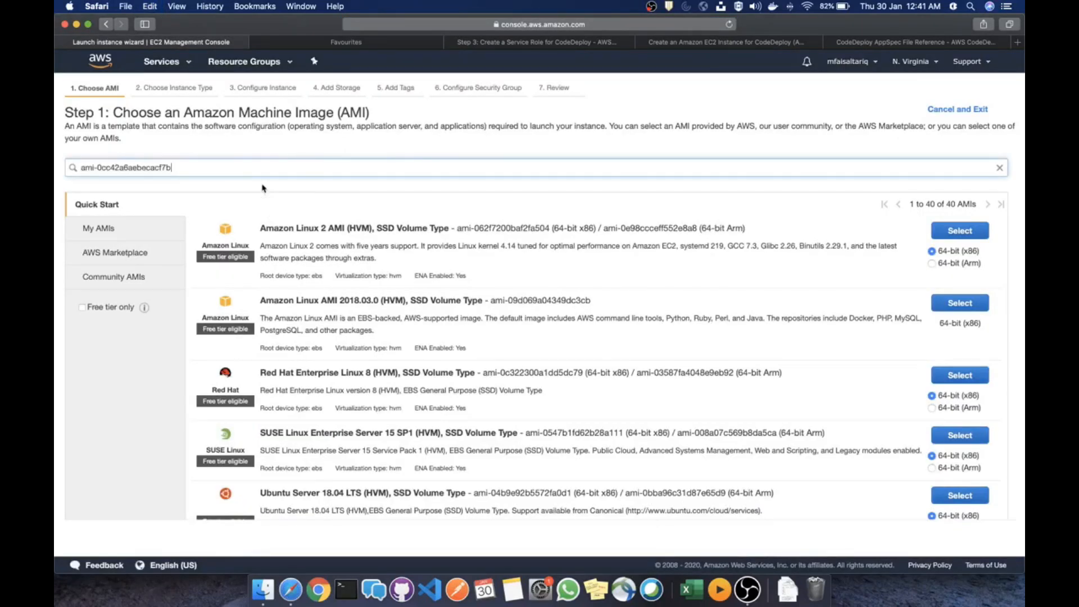
{"action": "key", "text": "Return"}
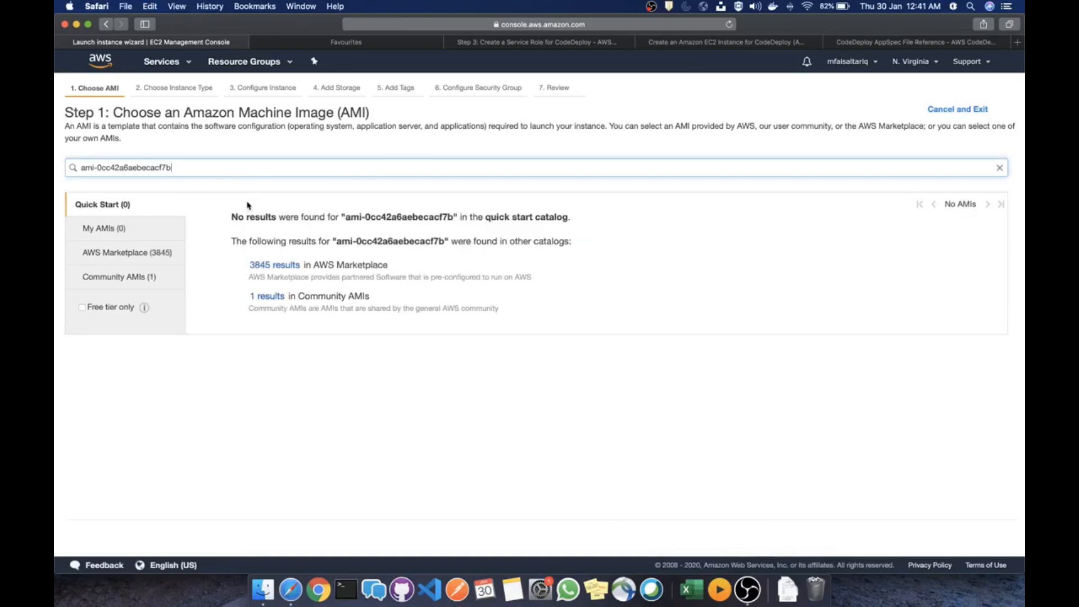
{"action": "left_click", "coordinate": [144, 281]}
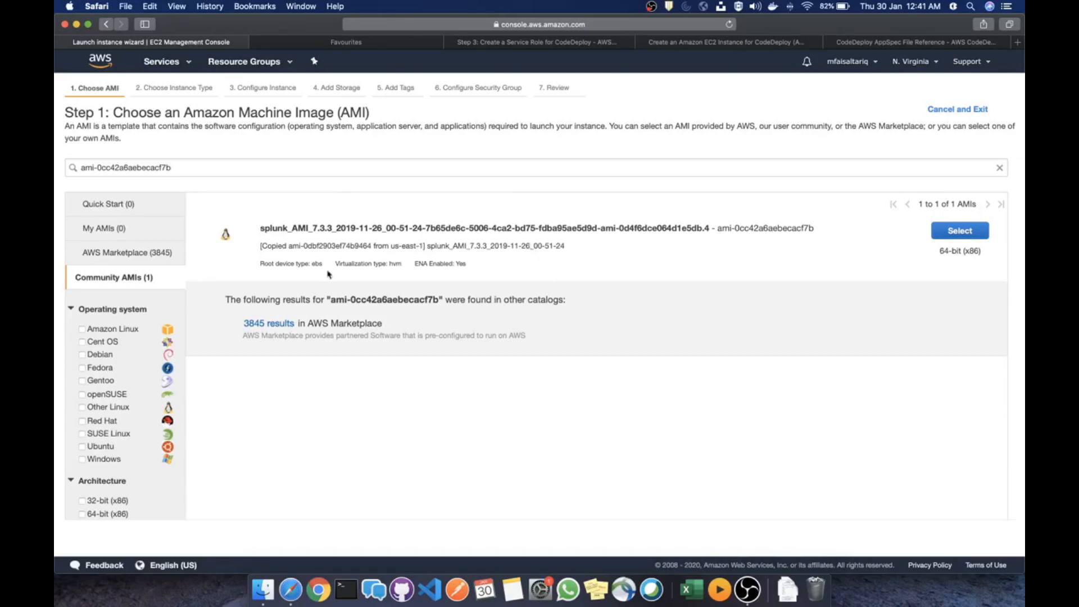
{"action": "scroll", "coordinate": [118, 339], "scroll_direction": "down", "scroll_amount": 1}
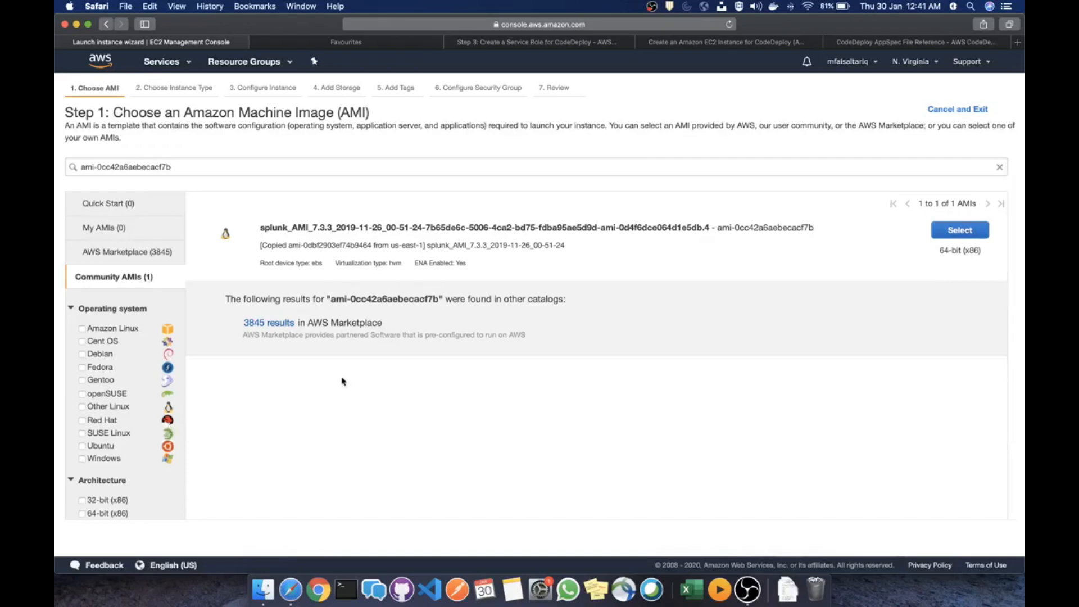
{"action": "scroll", "coordinate": [693, 290], "scroll_direction": "right", "scroll_amount": 1}
{"action": "scroll", "coordinate": [807, 181], "scroll_direction": "left", "scroll_amount": 1}
{"action": "left_click", "coordinate": [960, 230]}
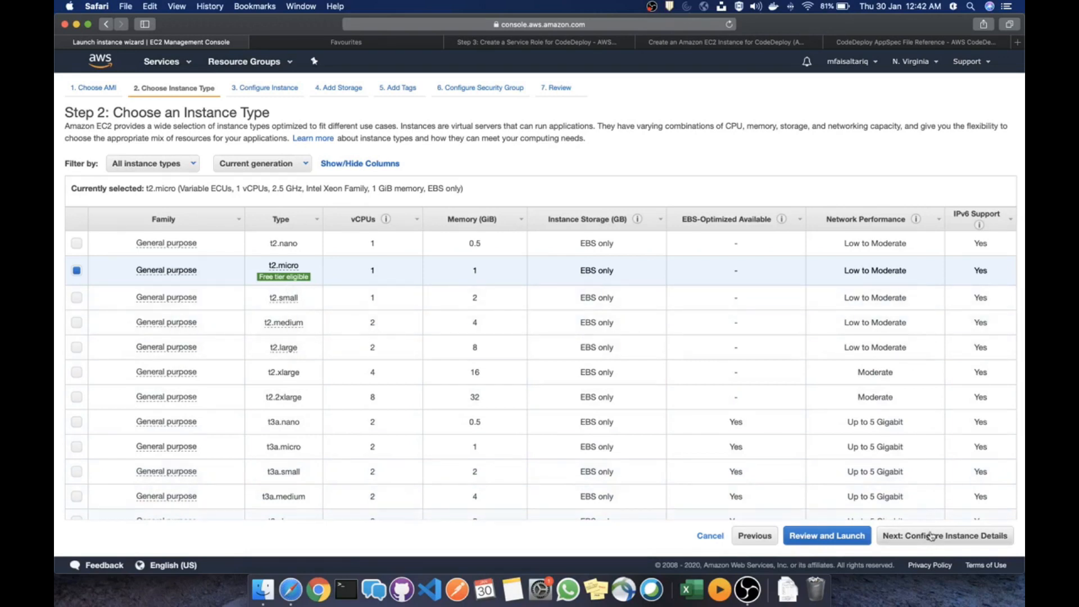
Keep the t2.micro instance type (1 vCPU, 1 GiB) and continue to instance details
{"action": "left_click", "coordinate": [931, 537]}
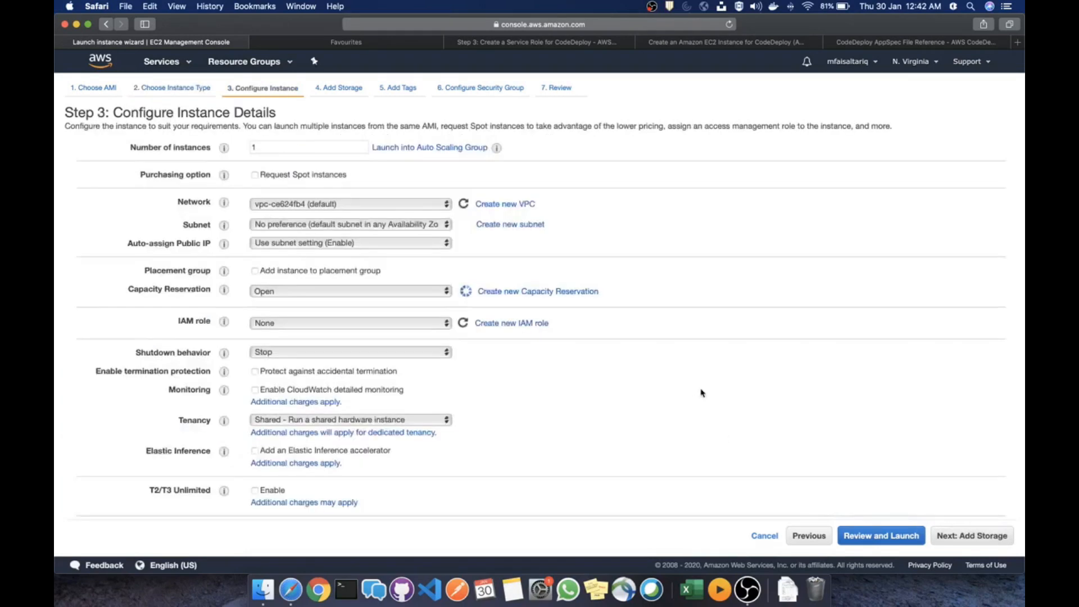
Assign the ec2-s3-codedeploy IAM role, focus the User data box, and bring up the CodeDeploy EC2 guide
{"action": "left_click", "coordinate": [379, 328]}
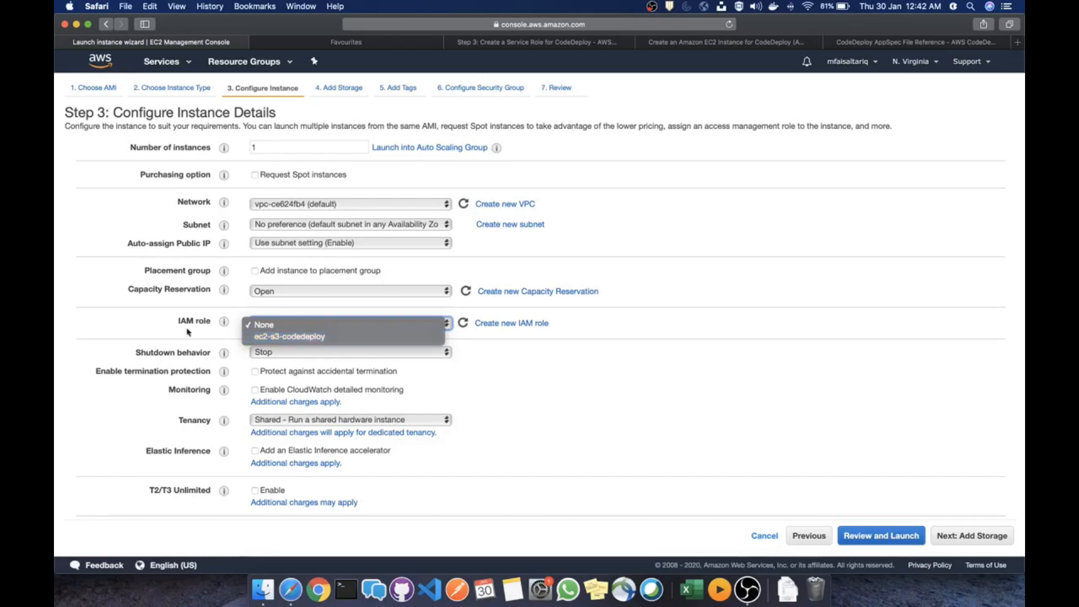
{"action": "left_click", "coordinate": [271, 337]}
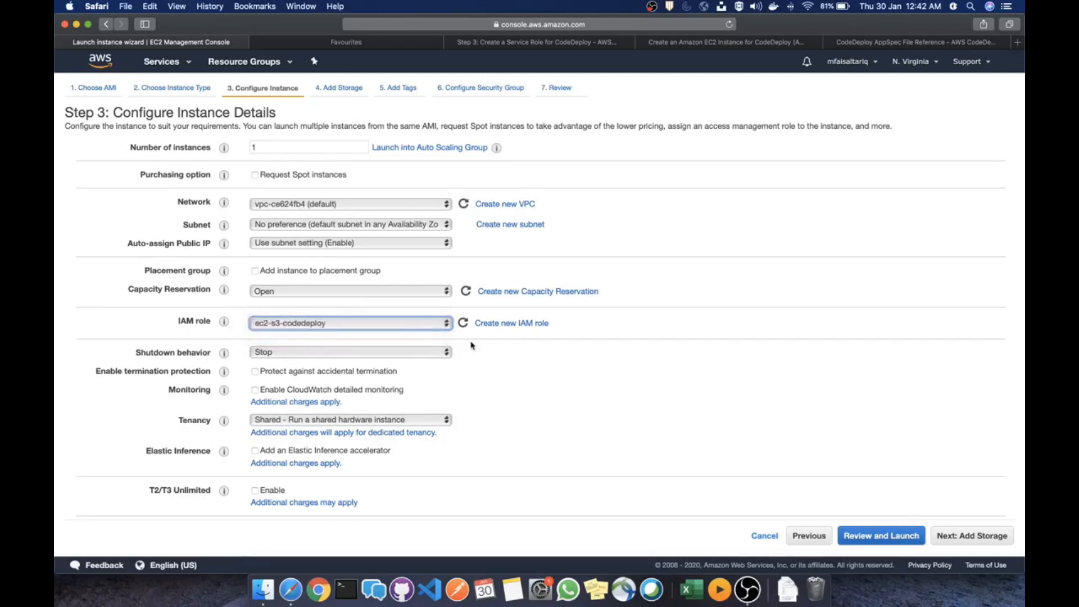
{"action": "scroll", "coordinate": [540, 413], "scroll_direction": "down", "scroll_amount": 3}
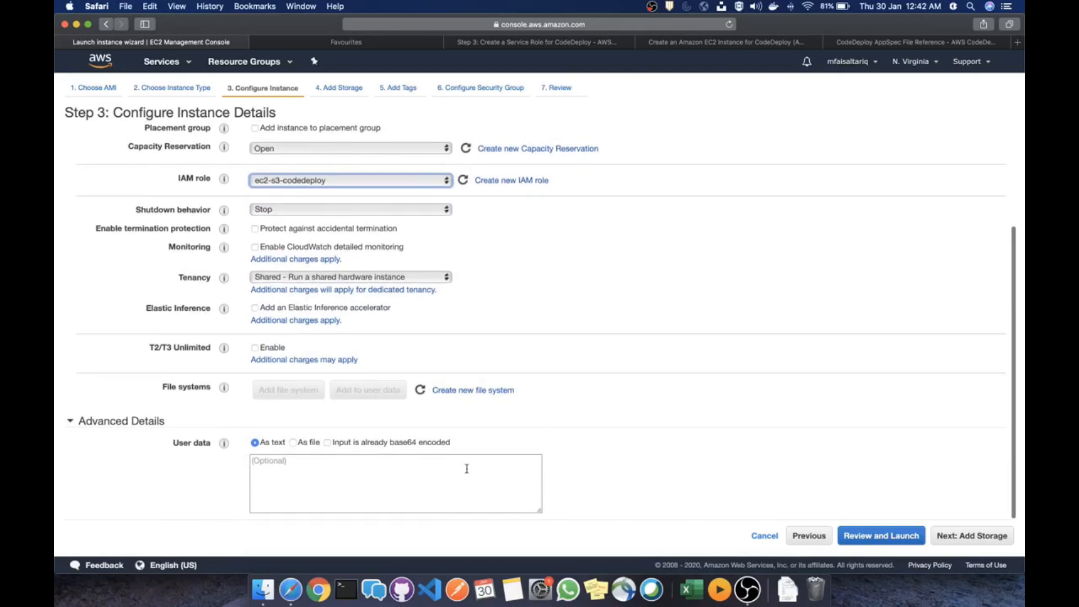
{"action": "left_click", "coordinate": [431, 482]}
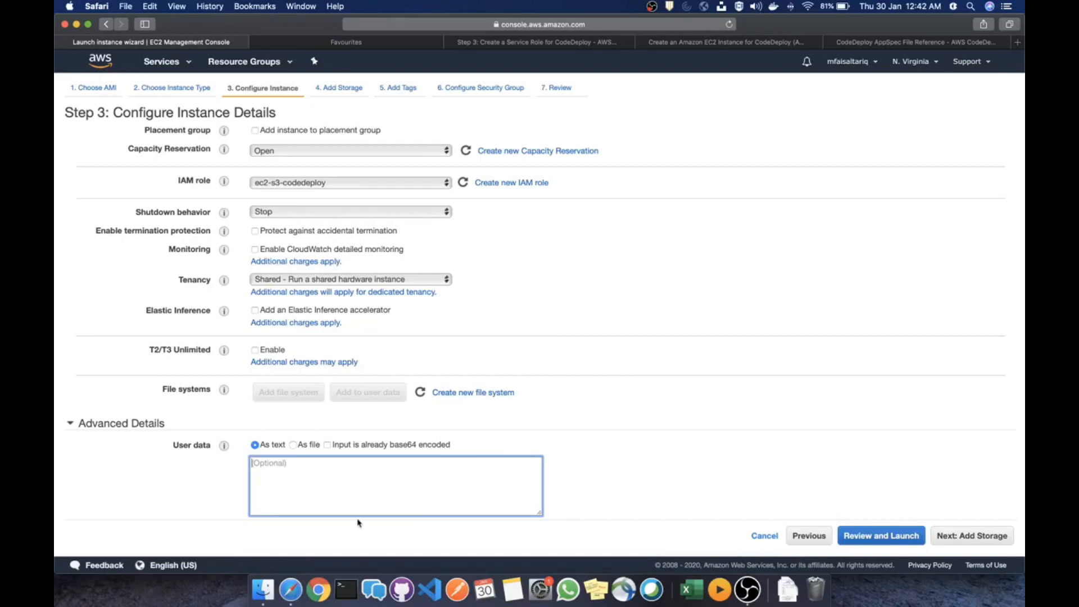
{"action": "left_click", "coordinate": [727, 45]}
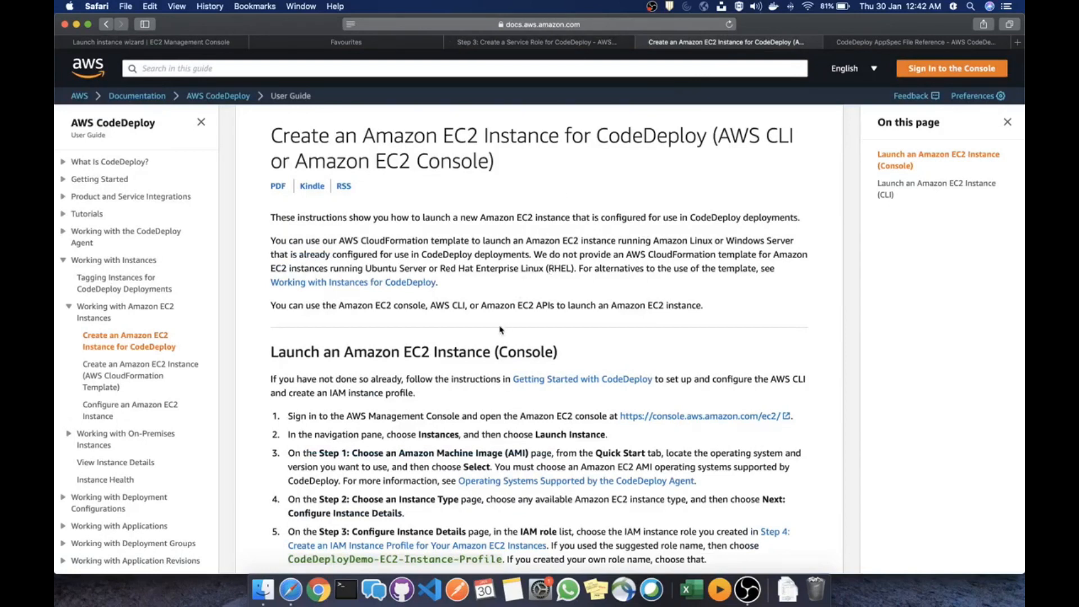
Copy the Amazon Linux CodeDeploy agent install script from the docs into User data
{"action": "scroll", "coordinate": [499, 330], "scroll_direction": "down", "scroll_amount": 8}
{"action": "scroll", "coordinate": [500, 330], "scroll_direction": "down", "scroll_amount": 1}
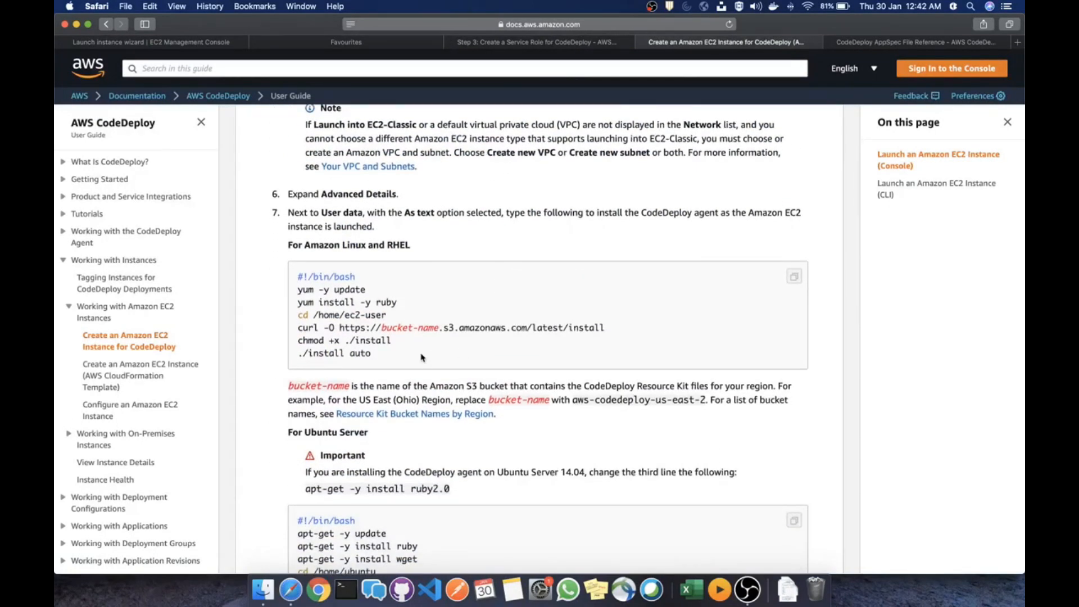
{"action": "left_click_drag", "start_coordinate": [385, 359], "coordinate": [294, 277]}
{"action": "key", "text": "super+c"}
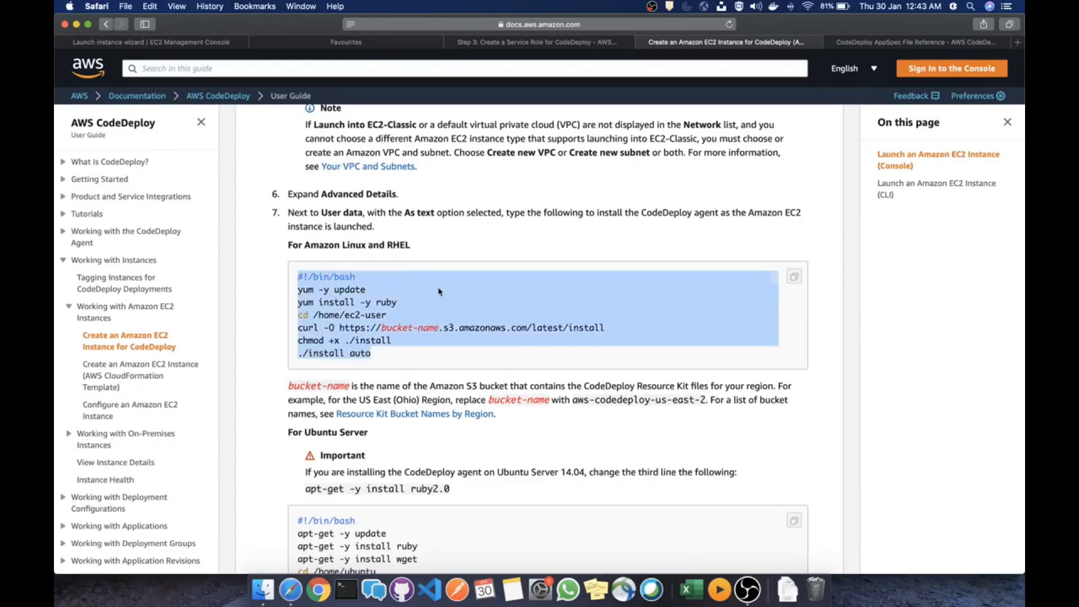
{"action": "scroll", "coordinate": [441, 292], "scroll_direction": "down", "scroll_amount": 1}
{"action": "scroll", "coordinate": [395, 256], "scroll_direction": "down", "scroll_amount": 1}
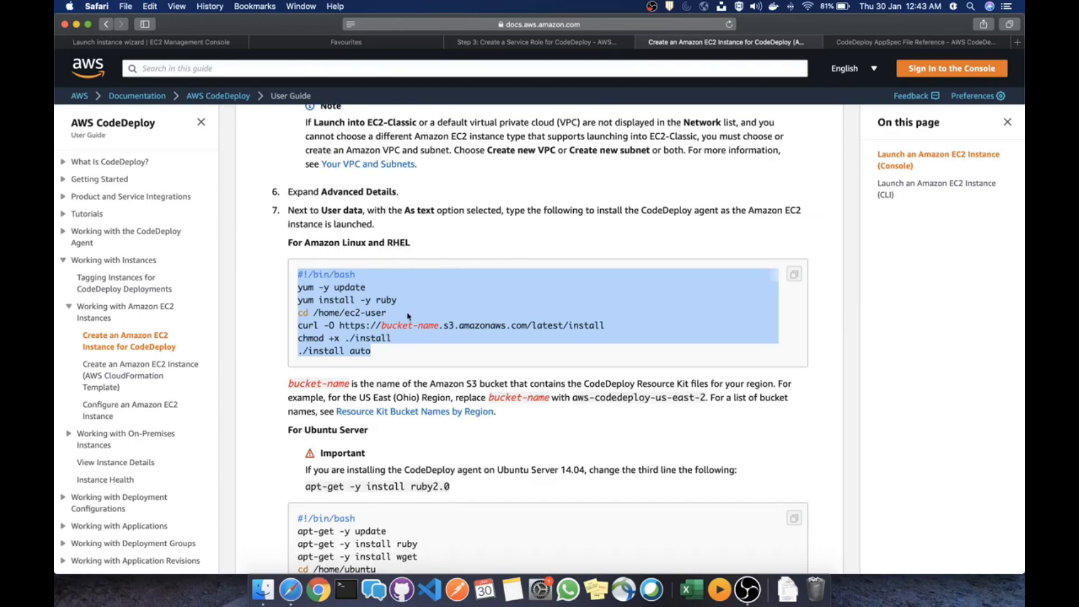
{"action": "scroll", "coordinate": [406, 318], "scroll_direction": "down", "scroll_amount": 7}
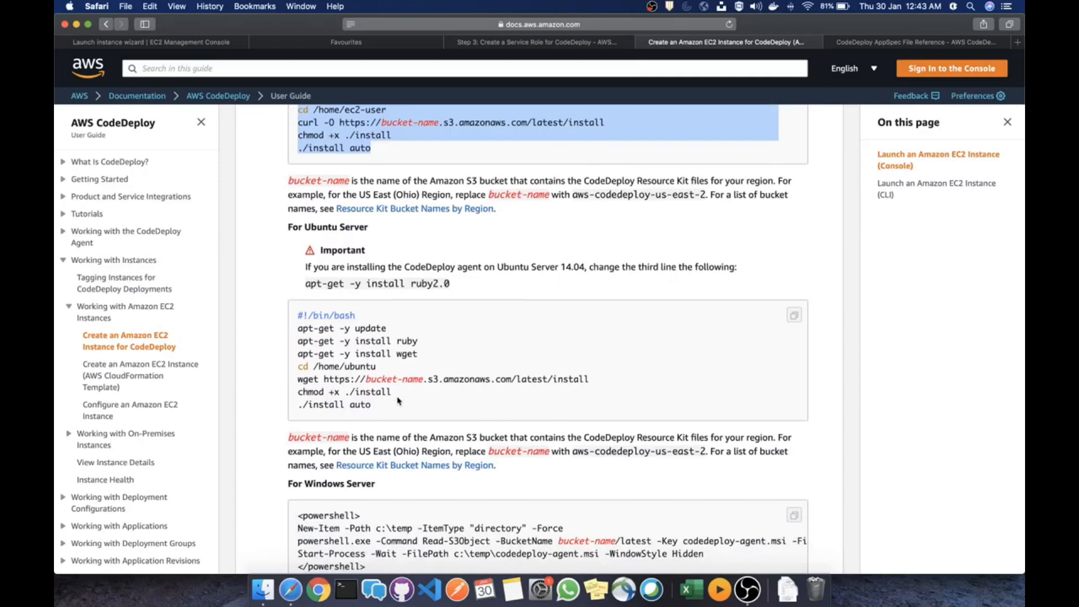
{"action": "scroll", "coordinate": [430, 378], "scroll_direction": "down", "scroll_amount": 5}
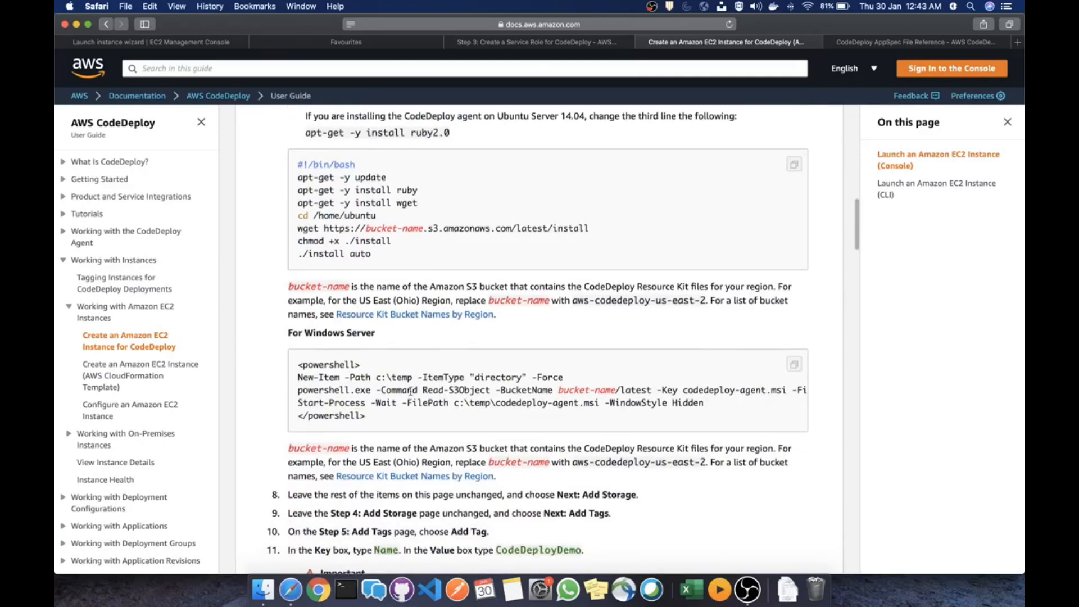
{"action": "scroll", "coordinate": [399, 371], "scroll_direction": "up", "scroll_amount": 9}
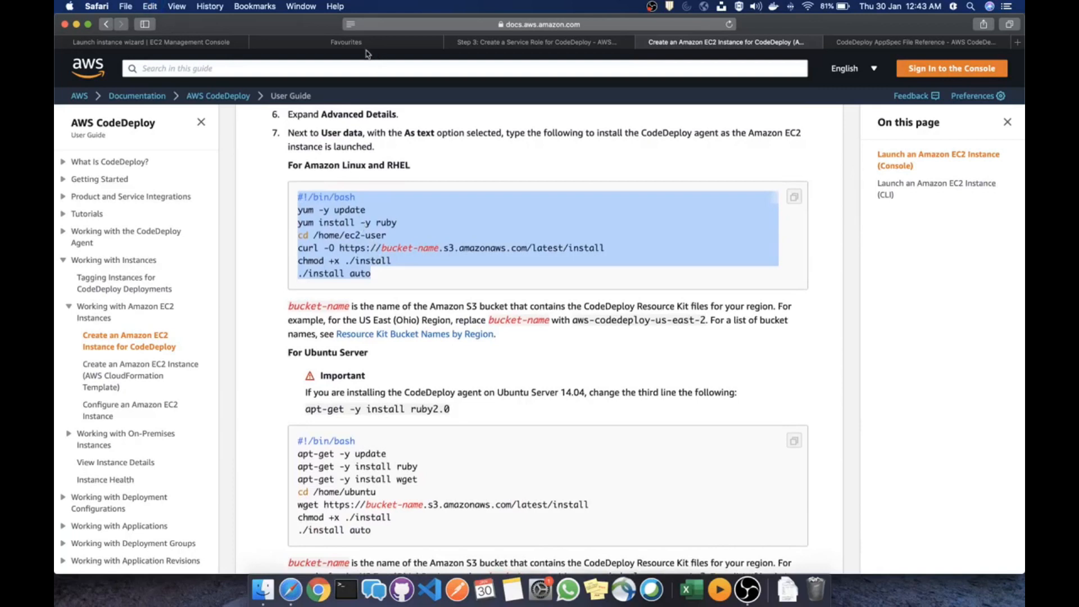
{"action": "left_click", "coordinate": [199, 43]}
{"action": "key", "text": "super+v"}
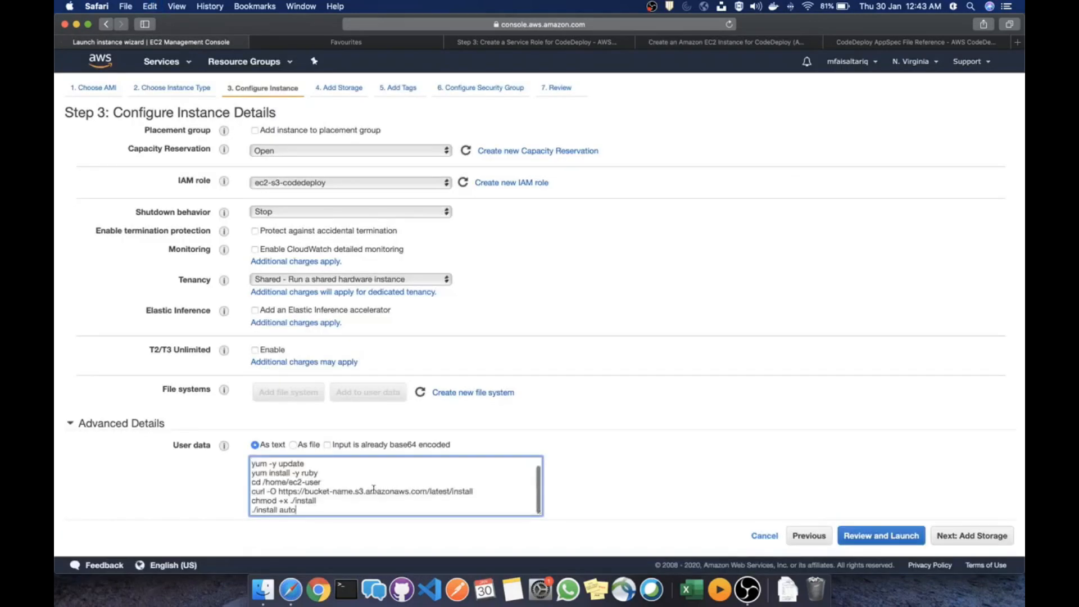
Select the bucket-name placeholder and copy the sample bucket aws-codedeploy-us-east-2 from the docs
{"action": "left_click_drag", "start_coordinate": [352, 493], "coordinate": [309, 493]}
{"action": "left_click", "coordinate": [669, 43]}
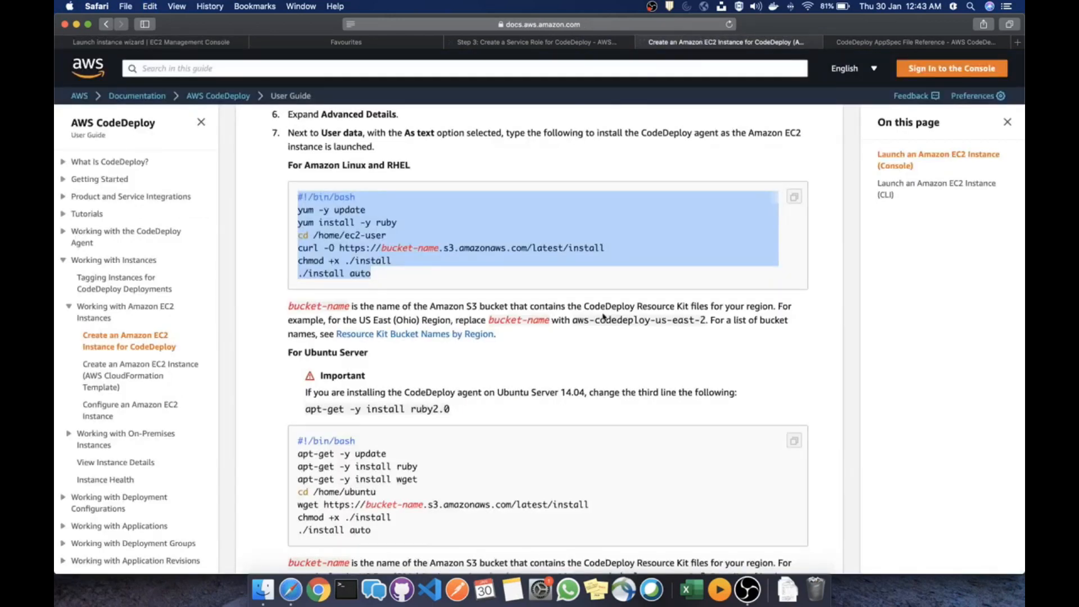
{"action": "scroll", "coordinate": [607, 469], "scroll_direction": "down", "scroll_amount": 1}
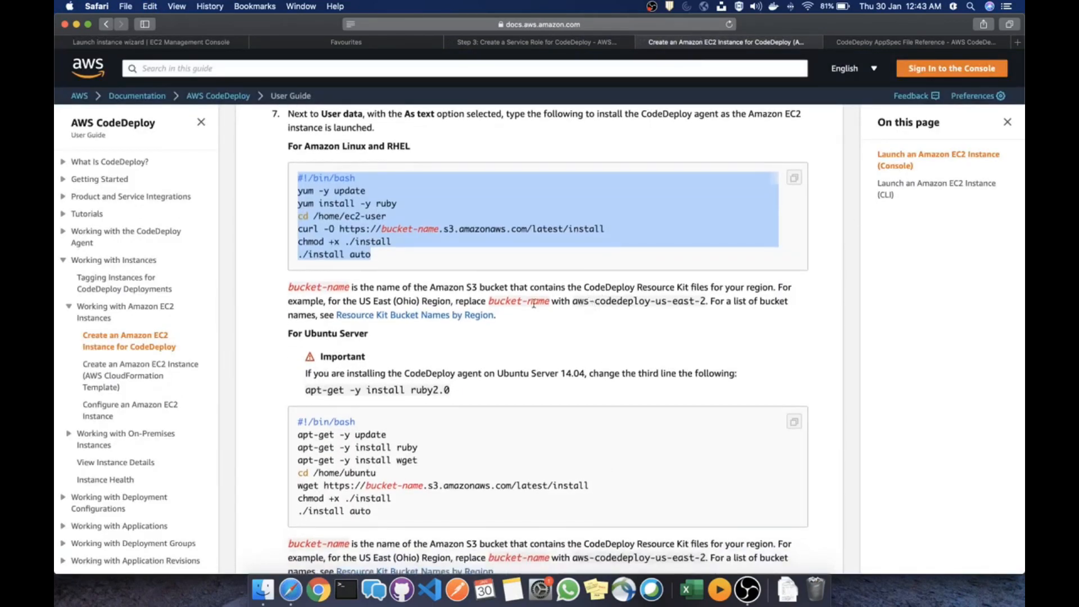
{"action": "left_click_drag", "start_coordinate": [574, 303], "coordinate": [703, 302]}
{"action": "key", "text": "super+c"}
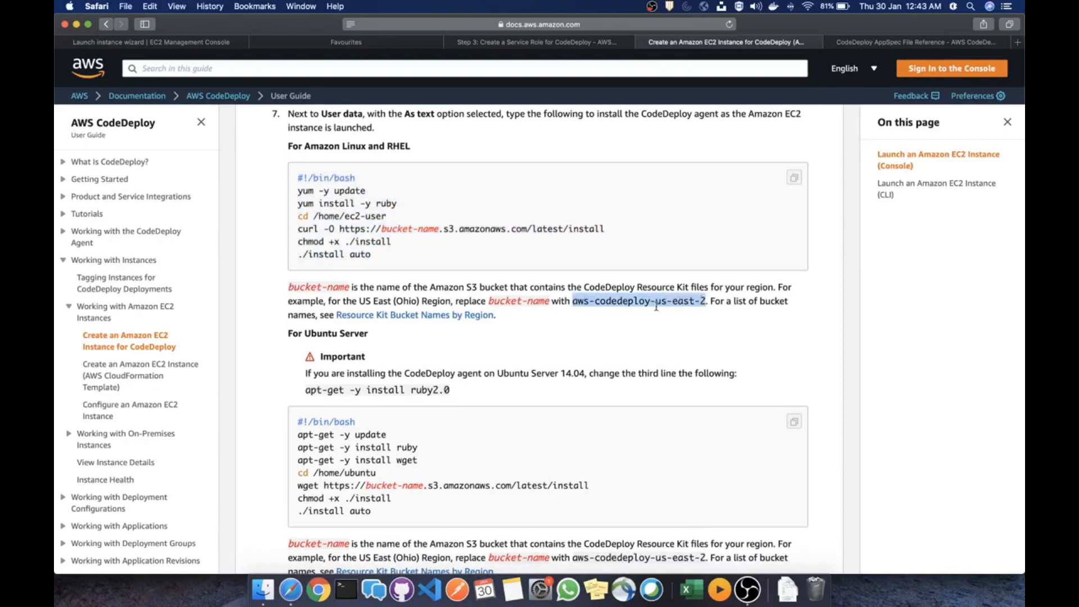
{"action": "left_click", "coordinate": [180, 44]}
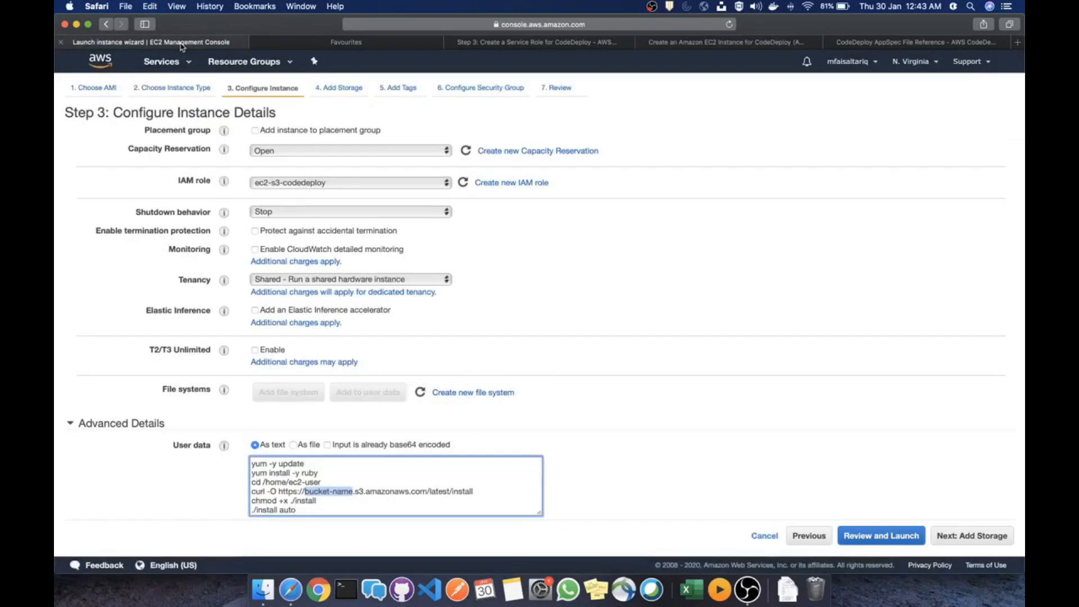
Replace bucket-name in the script URL with aws-codedeploy-us-east-1
{"action": "key", "text": "super+v"}
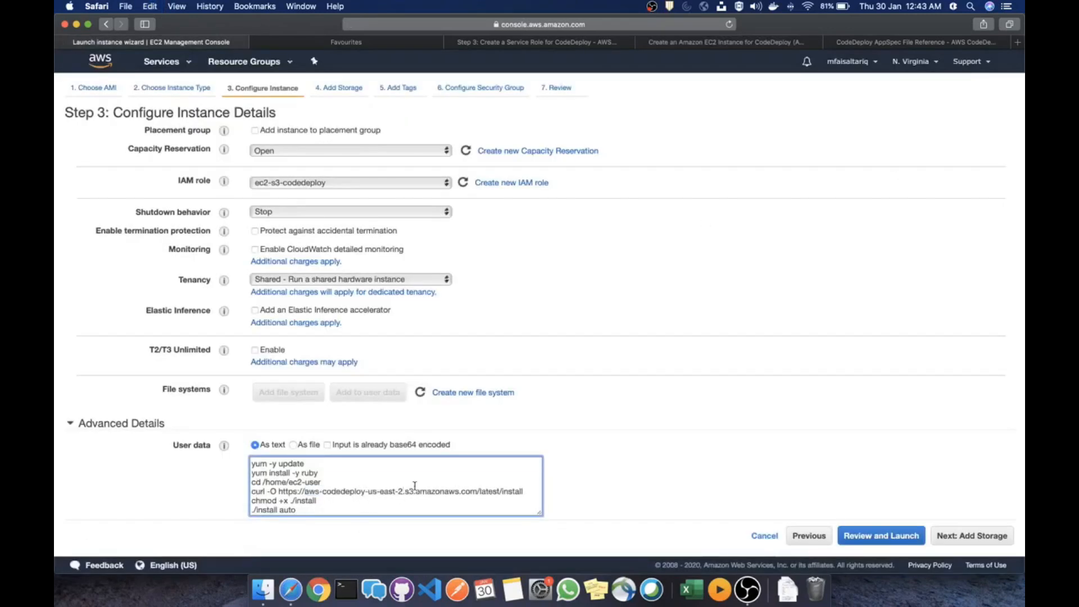
{"action": "left_click", "coordinate": [917, 61]}
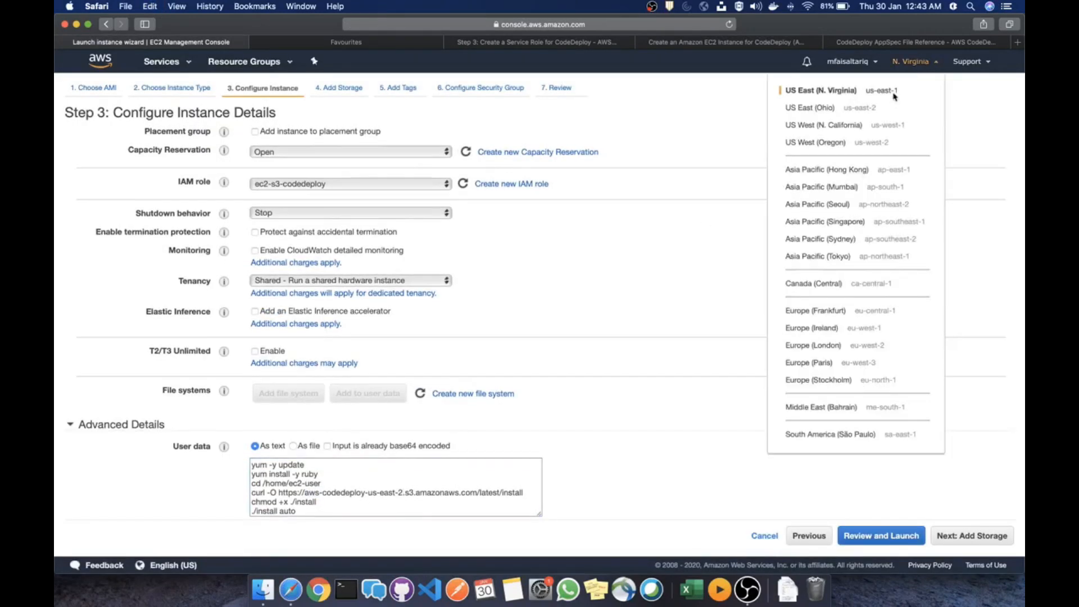
{"action": "left_click", "coordinate": [403, 493]}
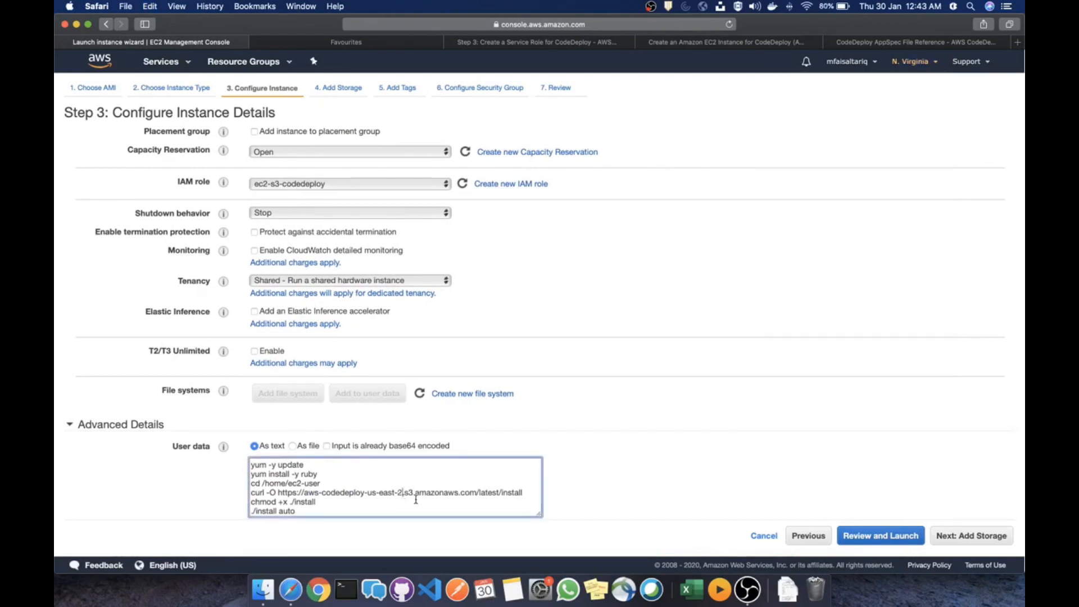
{"action": "key", "text": "BackSpace"}
{"action": "type", "text": "1"}
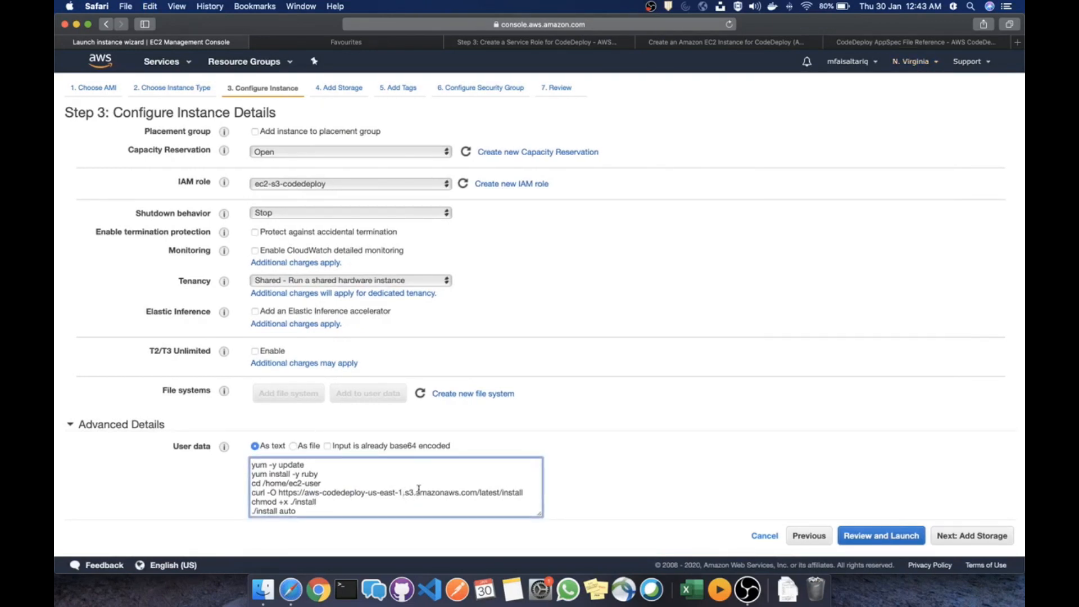
{"action": "left_click", "coordinate": [561, 445]}
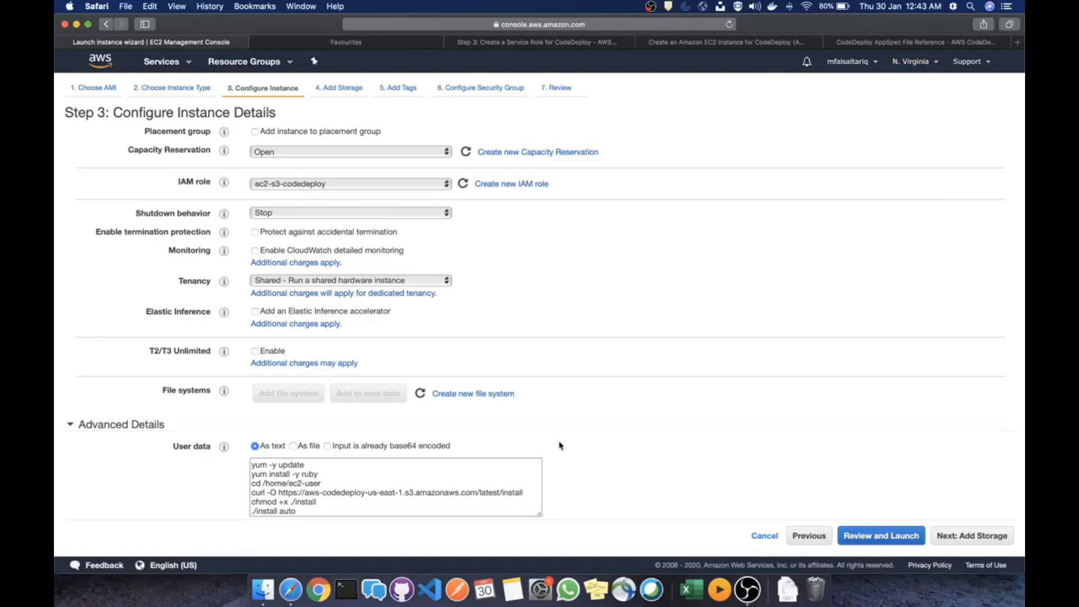
{"action": "scroll", "coordinate": [564, 446], "scroll_direction": "down", "scroll_amount": 1}
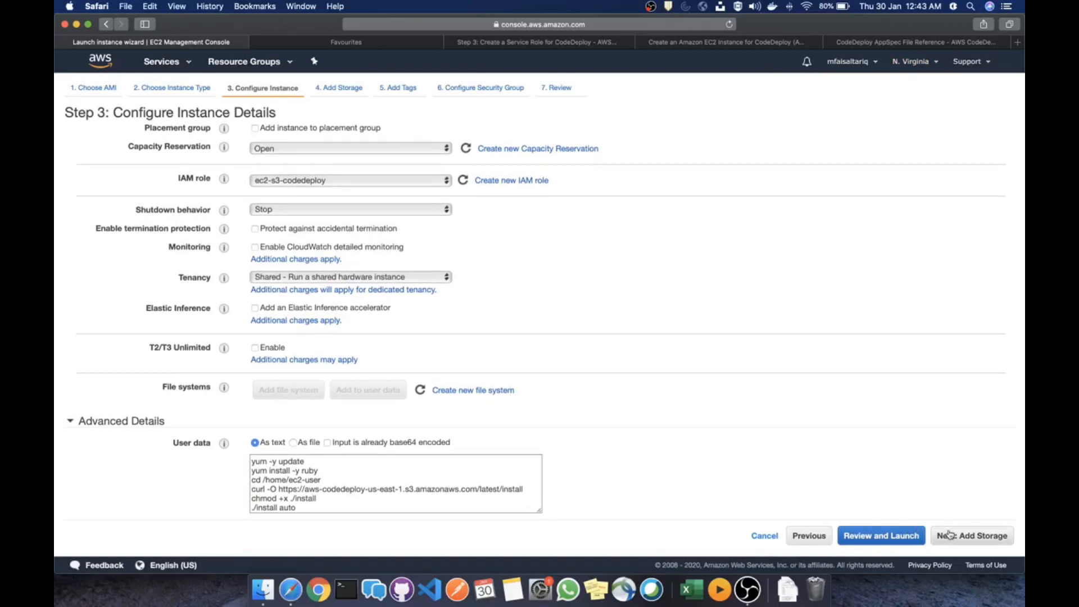
Skip storage and tag the instance with key splunk and value test
{"action": "left_click", "coordinate": [968, 543]}
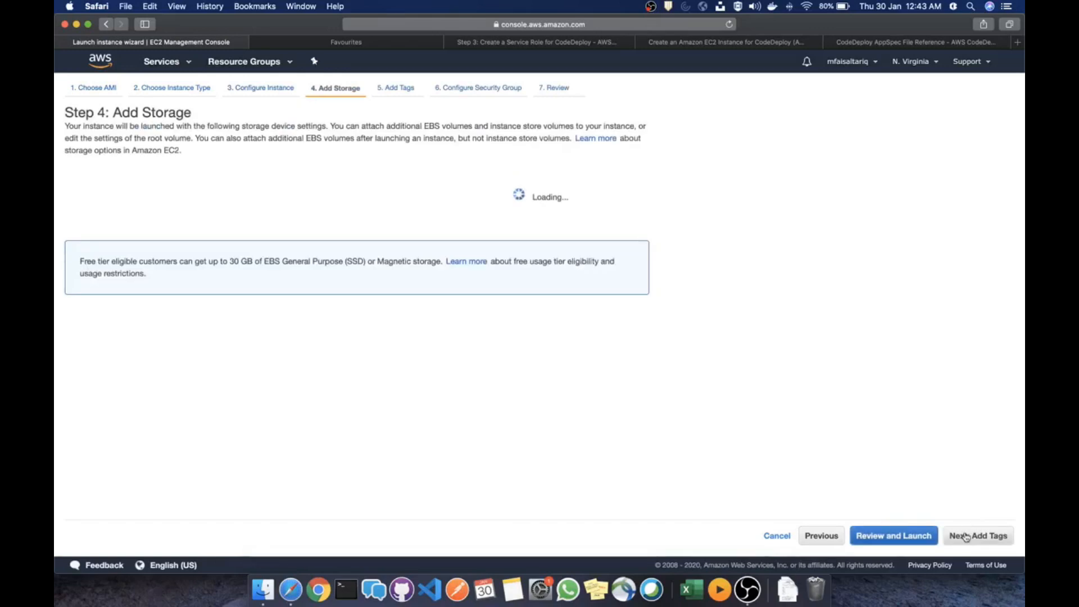
{"action": "left_click", "coordinate": [966, 541]}
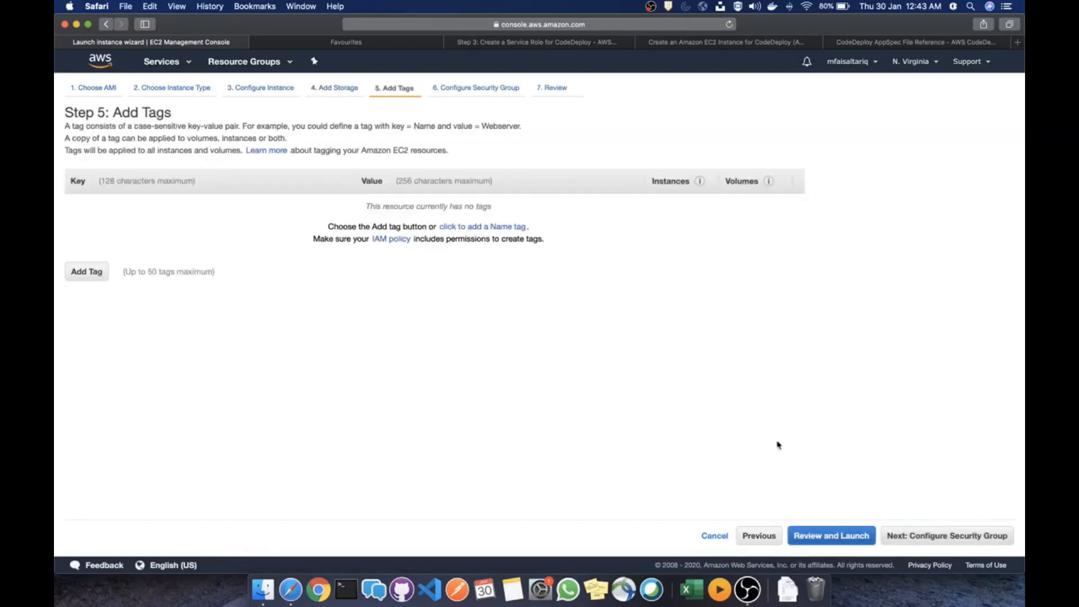
{"action": "left_click", "coordinate": [79, 271]}
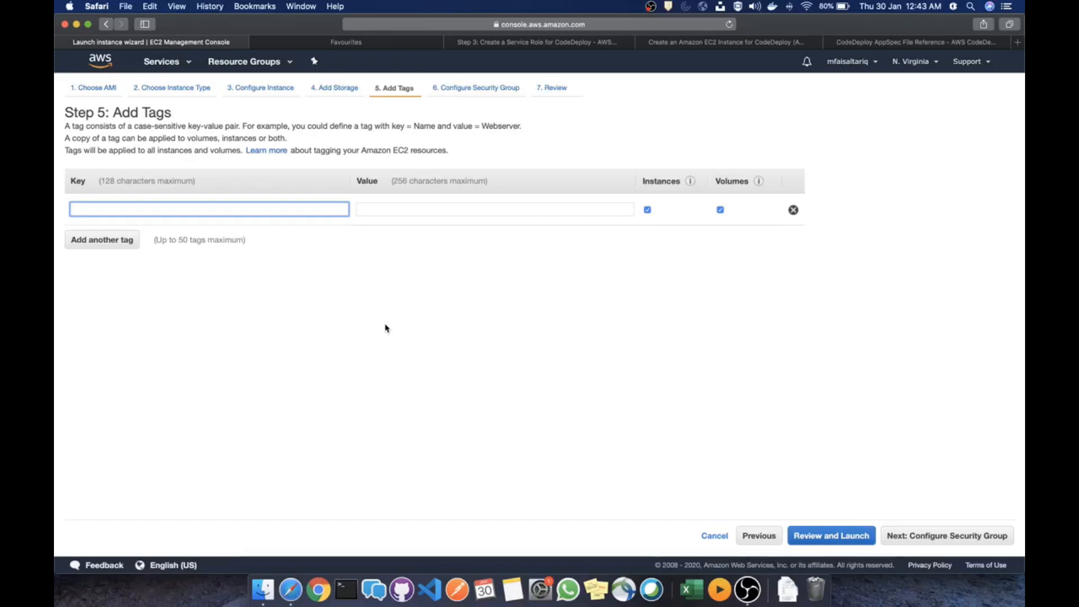
{"action": "type", "text": "splunk"}
{"action": "key", "text": "Tab"}
{"action": "type", "text": "test"}
{"action": "left_click", "coordinate": [746, 409]}
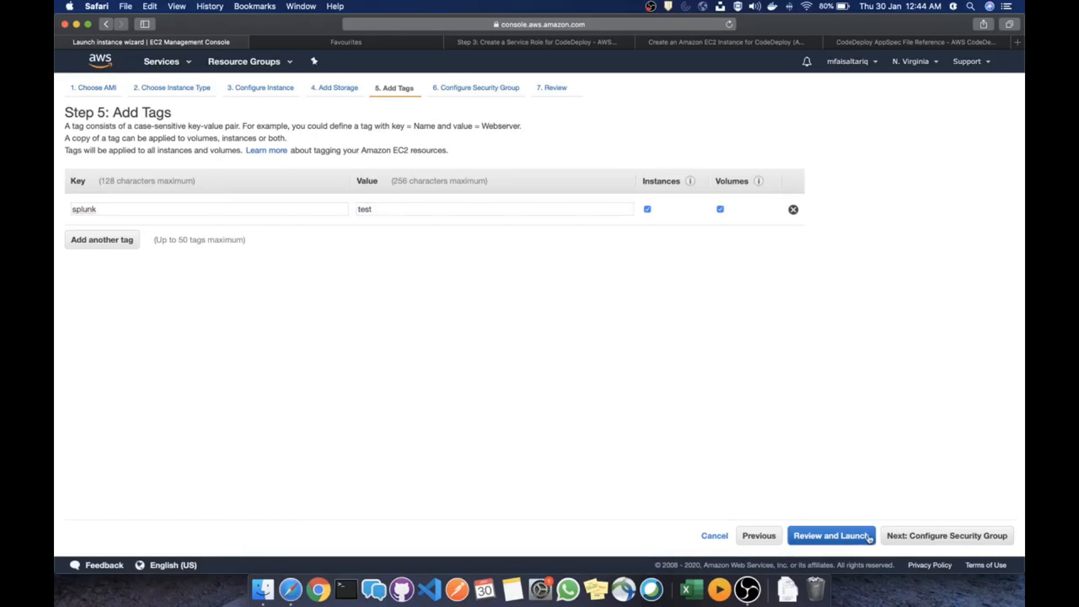
{"action": "left_click", "coordinate": [933, 537]}
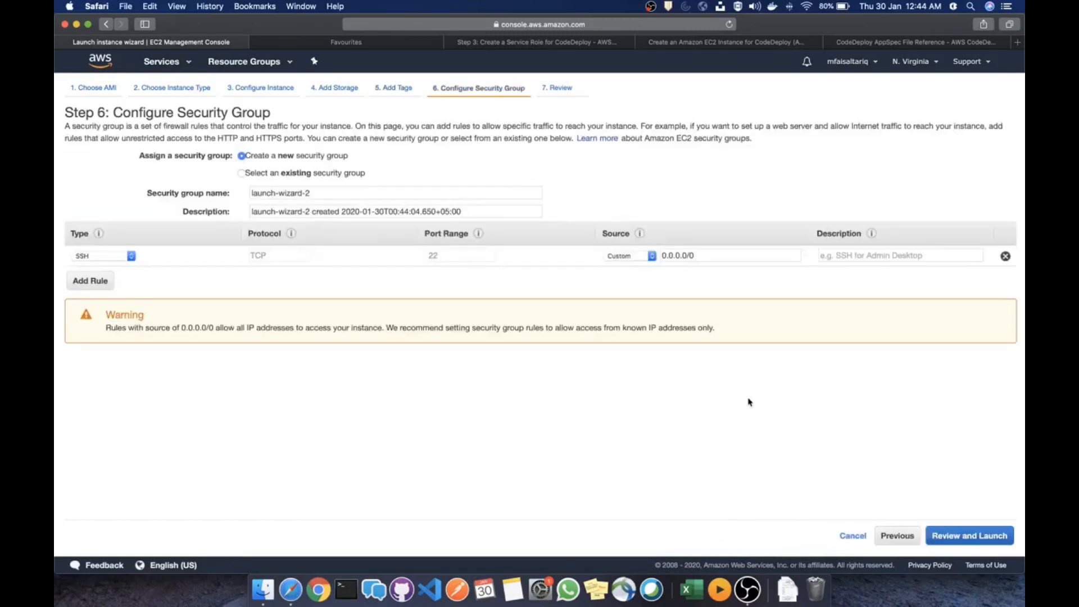
Reuse security group launch-wizard-1, checking its SSH and All TCP 0.0.0.0/0 rules, then review
{"action": "left_click", "coordinate": [267, 175]}
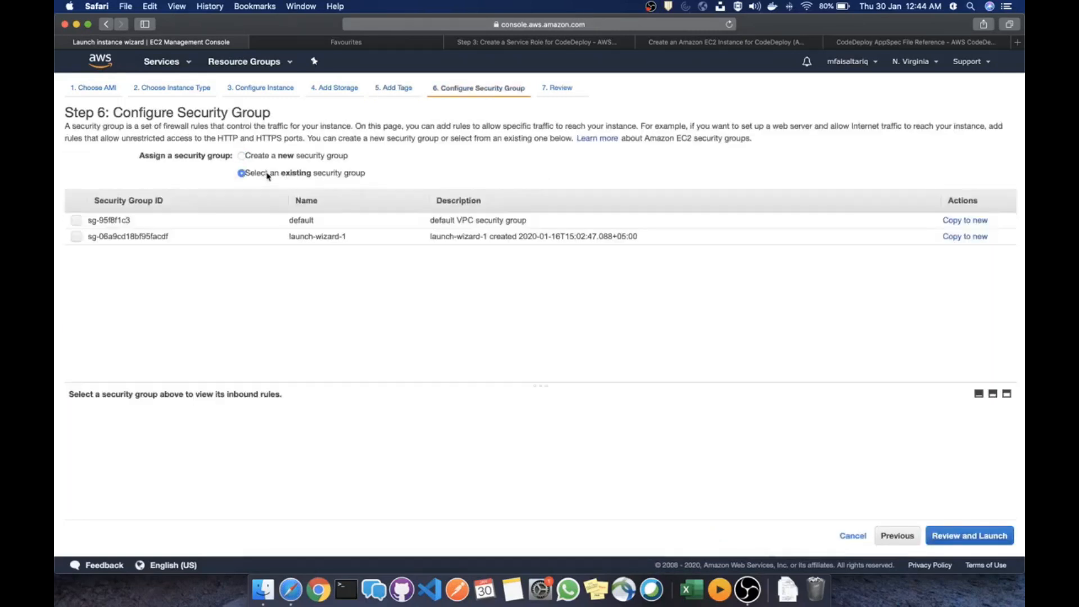
{"action": "left_click", "coordinate": [262, 241]}
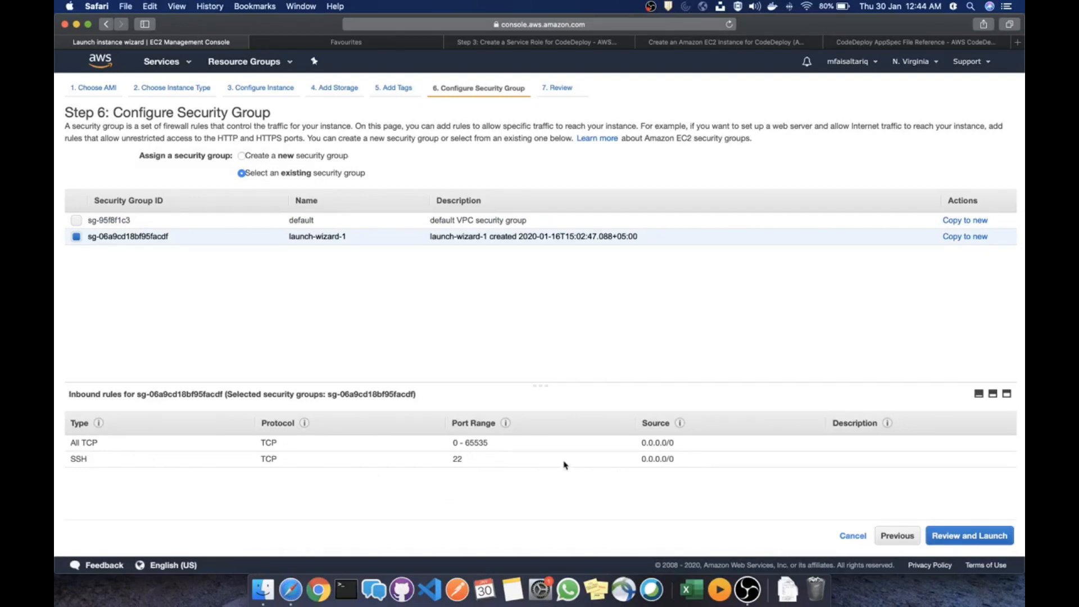
{"action": "left_click_drag", "start_coordinate": [689, 463], "coordinate": [638, 443]}
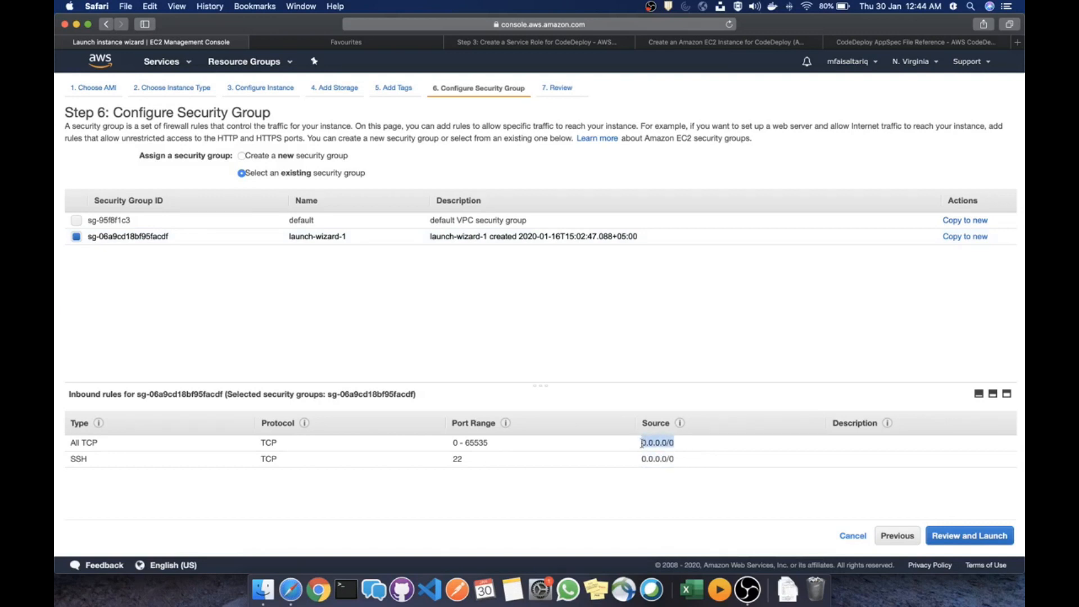
{"action": "left_click_drag", "start_coordinate": [683, 462], "coordinate": [641, 459]}
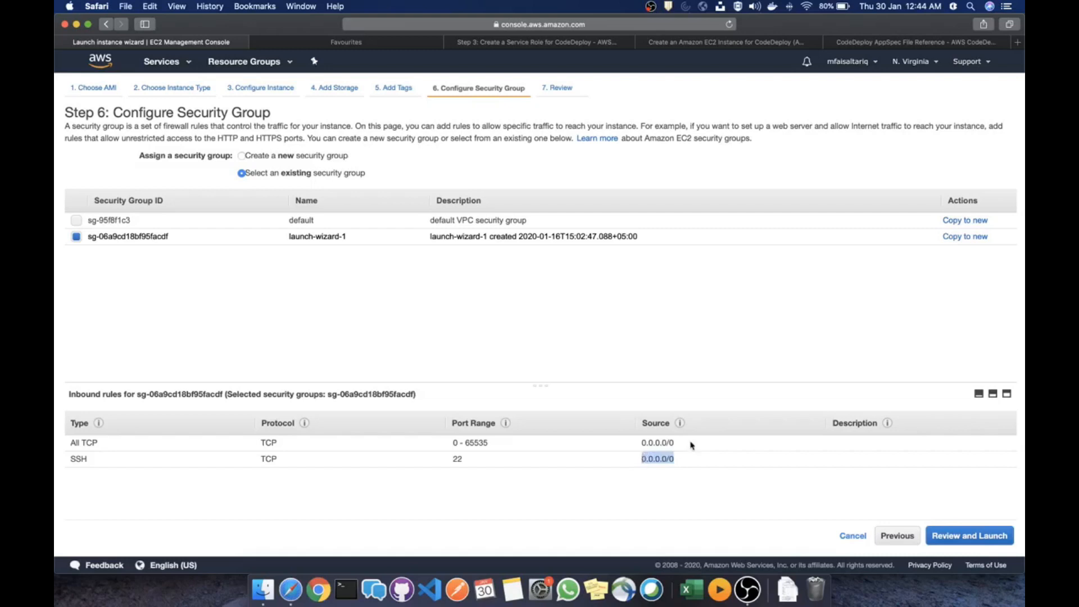
{"action": "left_click_drag", "start_coordinate": [683, 446], "coordinate": [624, 456]}
{"action": "left_click_drag", "start_coordinate": [686, 444], "coordinate": [639, 442]}
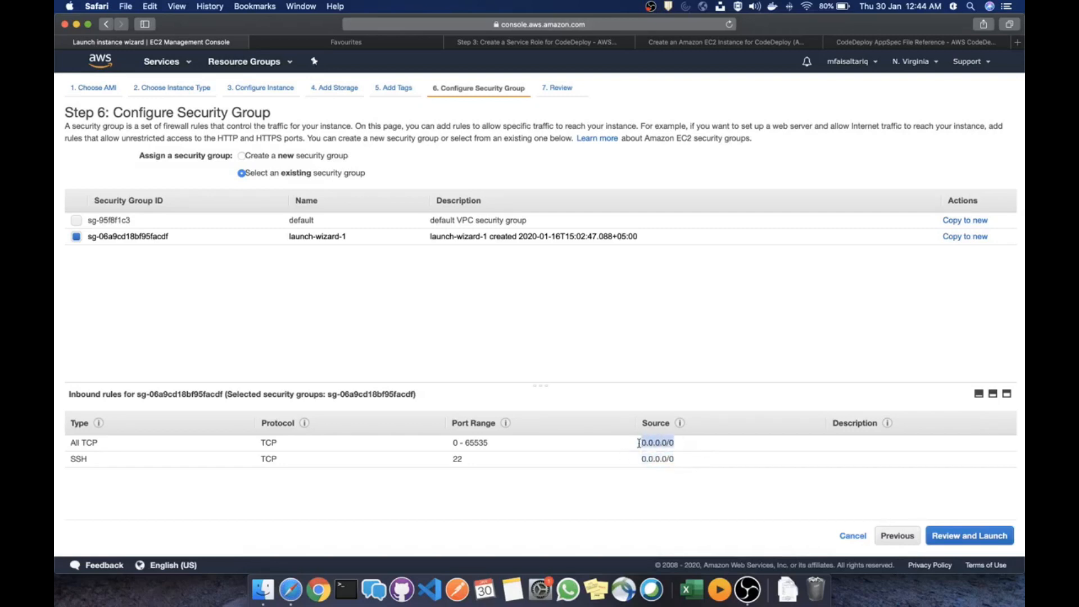
{"action": "left_click", "coordinate": [736, 490]}
{"action": "left_click", "coordinate": [968, 537]}
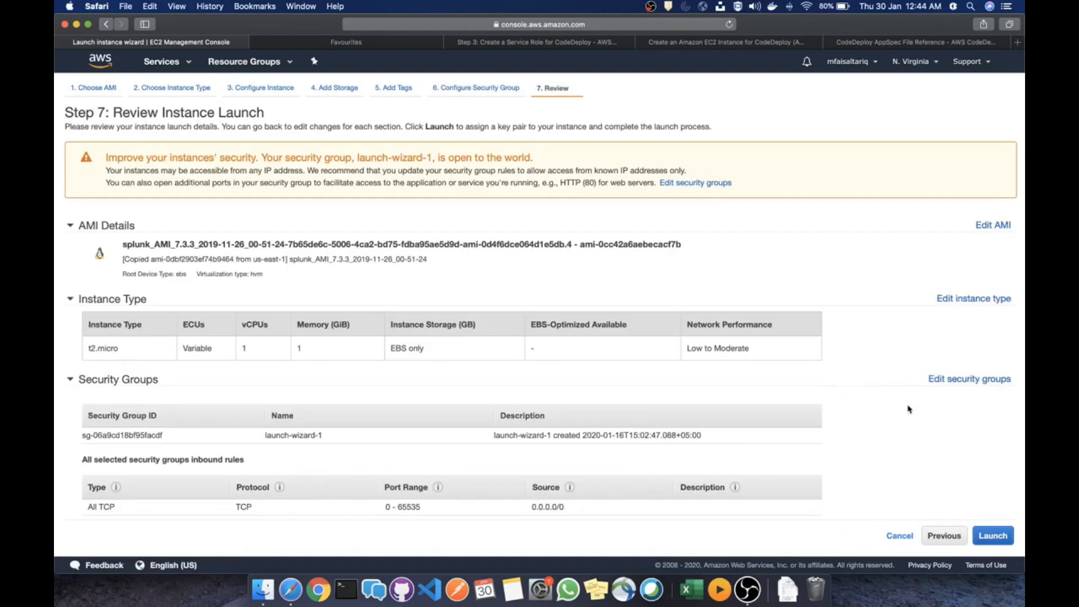
Launch the instance with key pair ansible-test2 after acknowledging the private key file
{"action": "scroll", "coordinate": [911, 410], "scroll_direction": "down", "scroll_amount": 3}
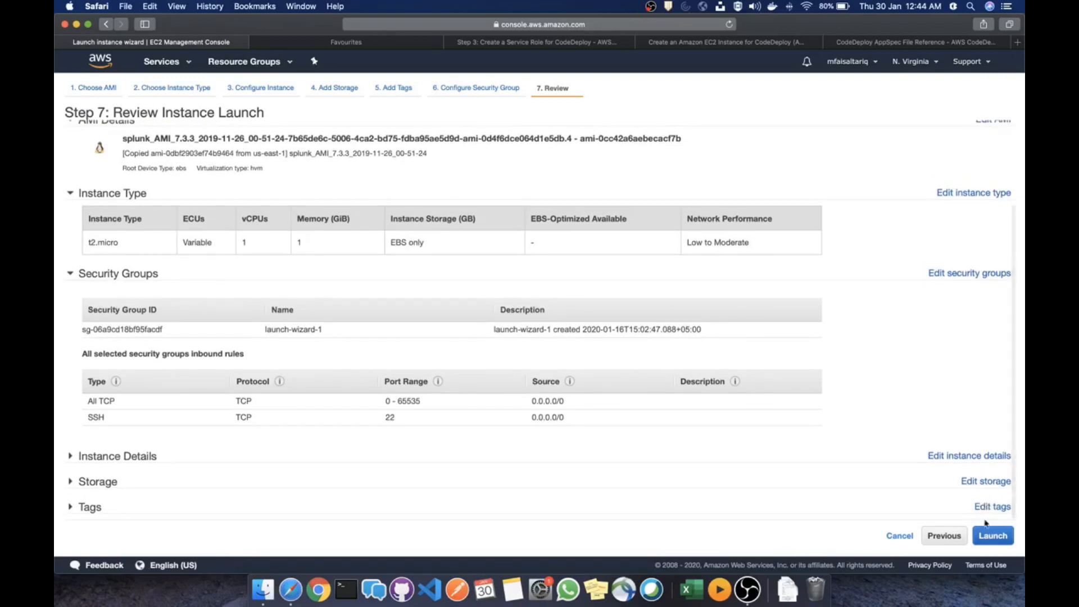
{"action": "left_click", "coordinate": [993, 536]}
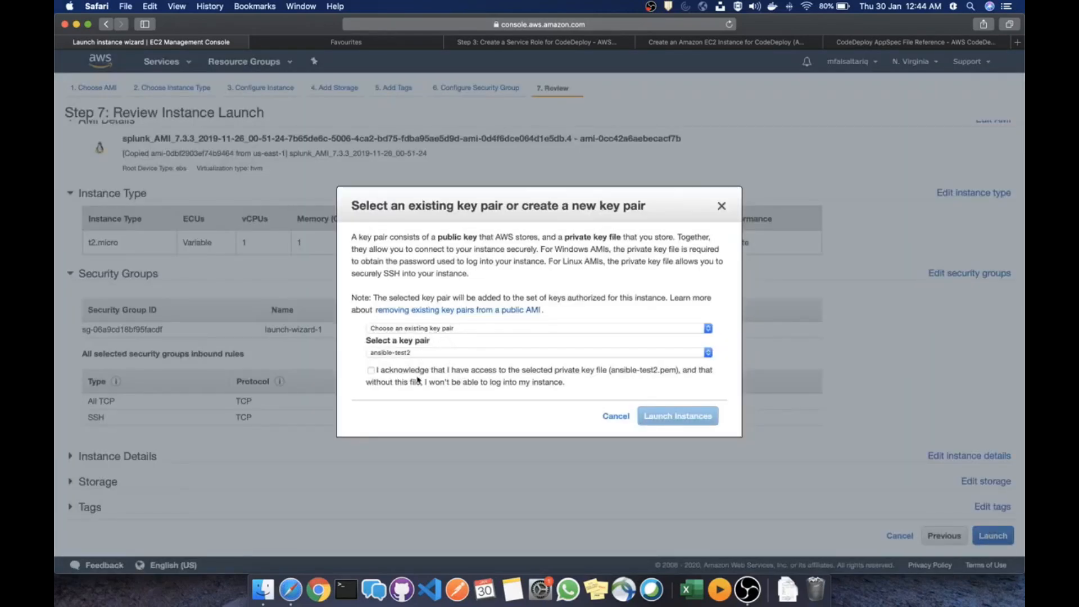
{"action": "left_click", "coordinate": [384, 371]}
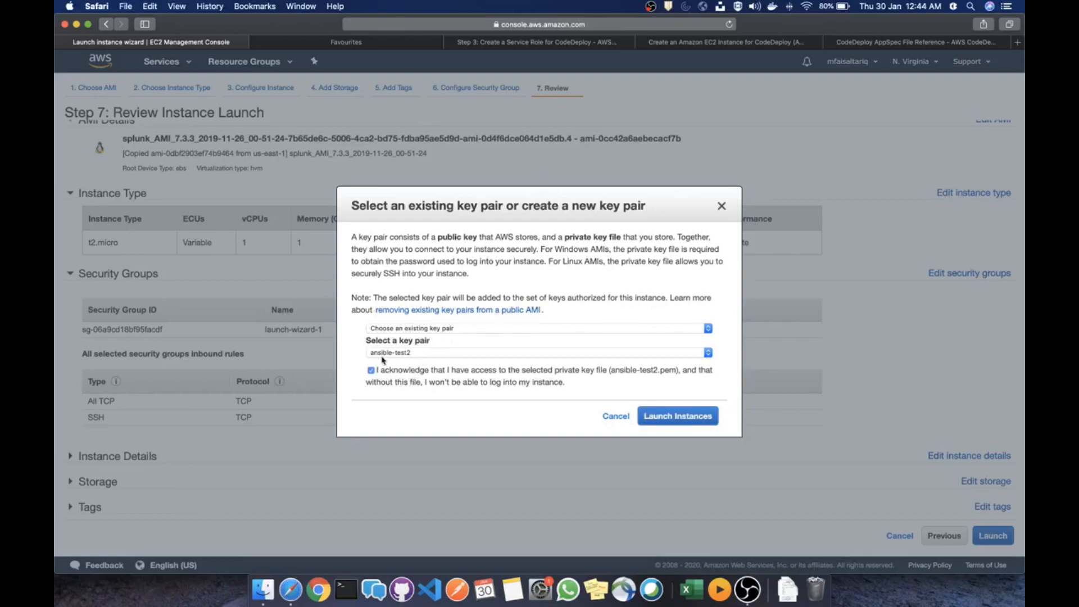
{"action": "left_click", "coordinate": [433, 355]}
{"action": "left_click", "coordinate": [438, 353]}
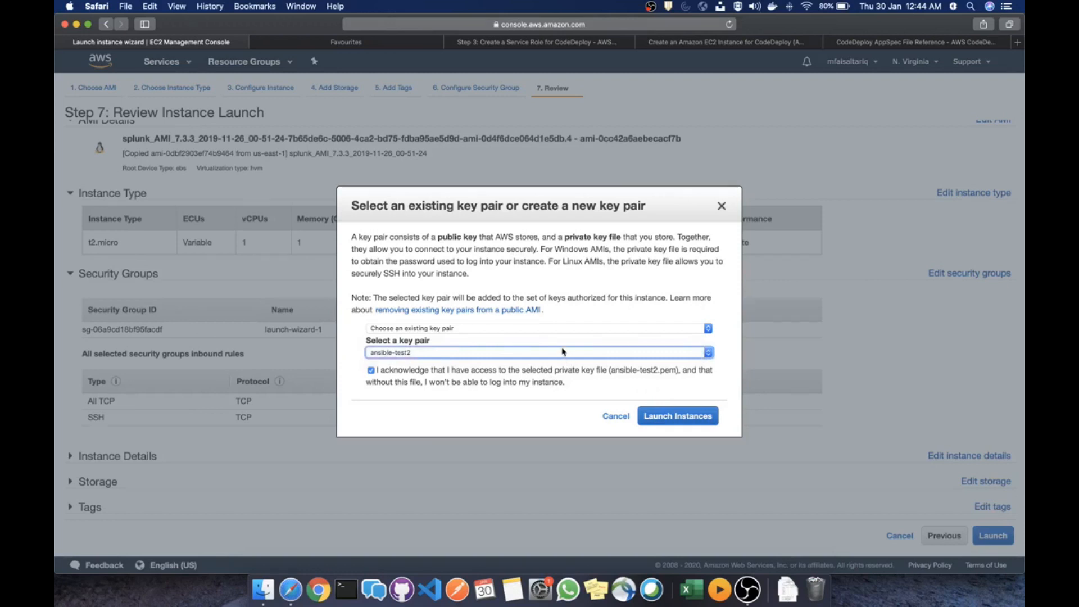
{"action": "left_click", "coordinate": [669, 419]}
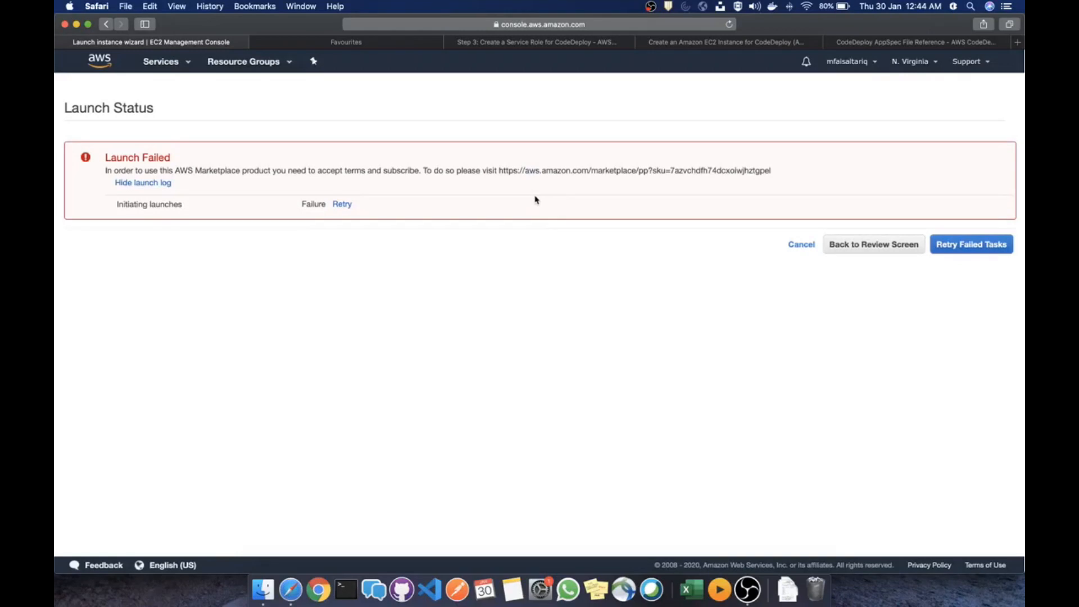
Retry the launch from the review screen, which again fails over Marketplace terms
{"action": "left_click", "coordinate": [853, 246]}
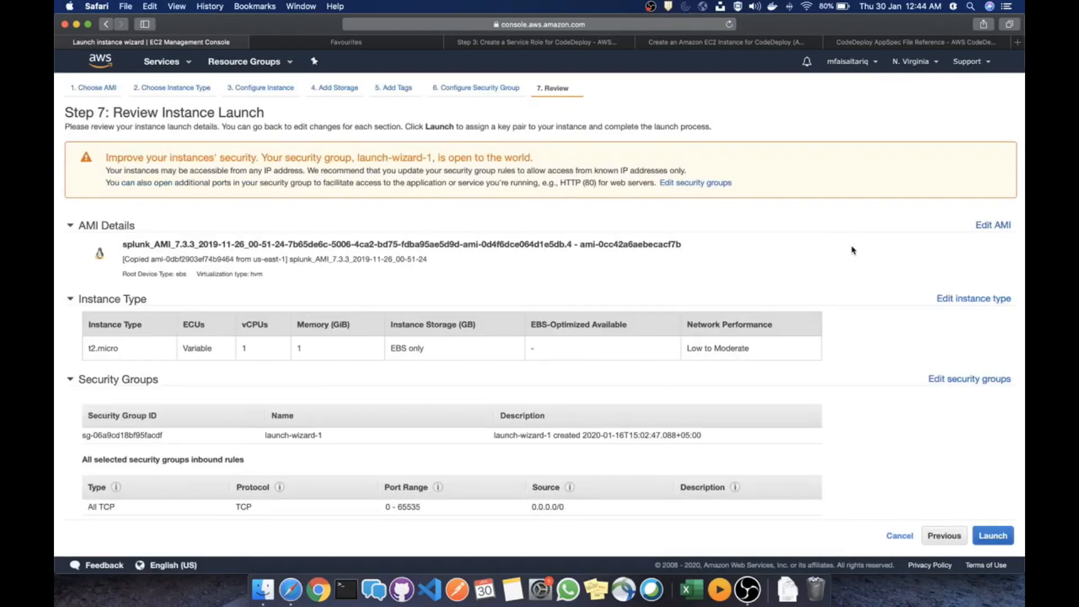
{"action": "left_click", "coordinate": [993, 536]}
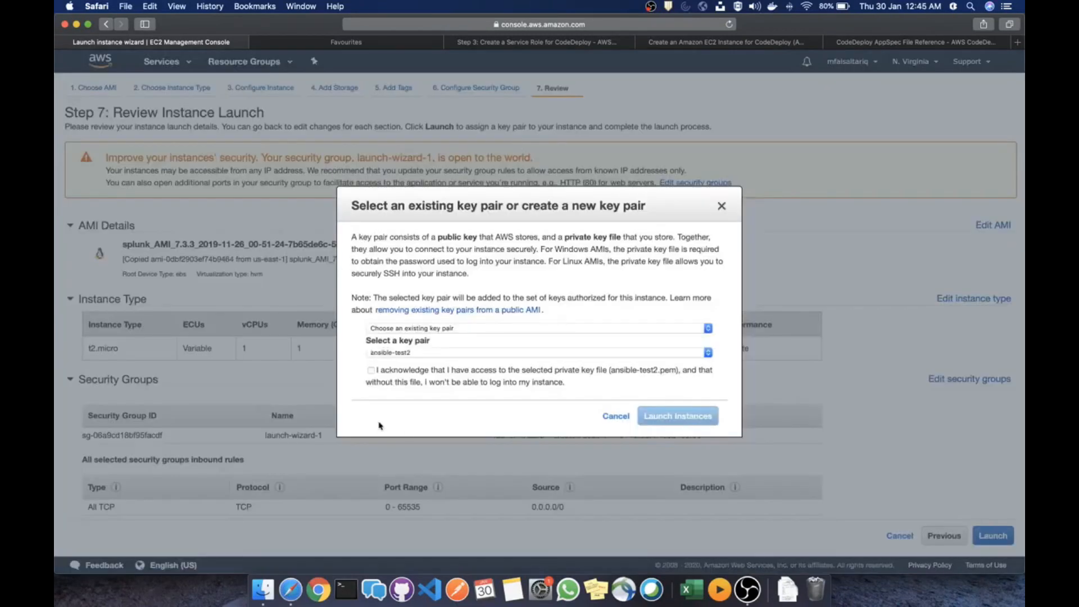
{"action": "left_click", "coordinate": [371, 371]}
{"action": "left_click", "coordinate": [674, 416]}
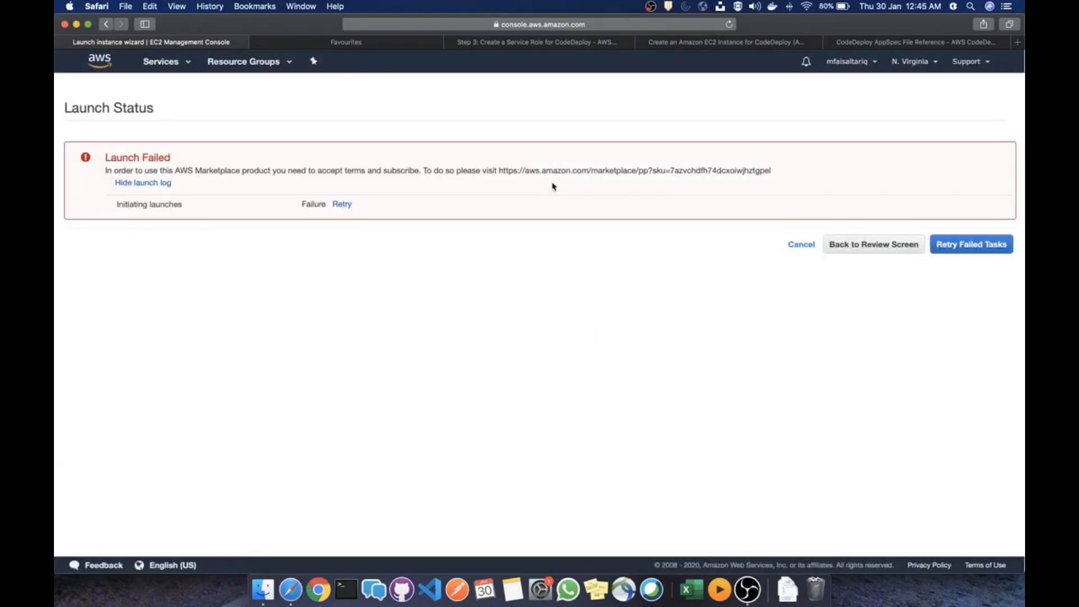
Go back from the failed launch and reselect the splunk AMI
{"action": "left_click", "coordinate": [901, 245]}
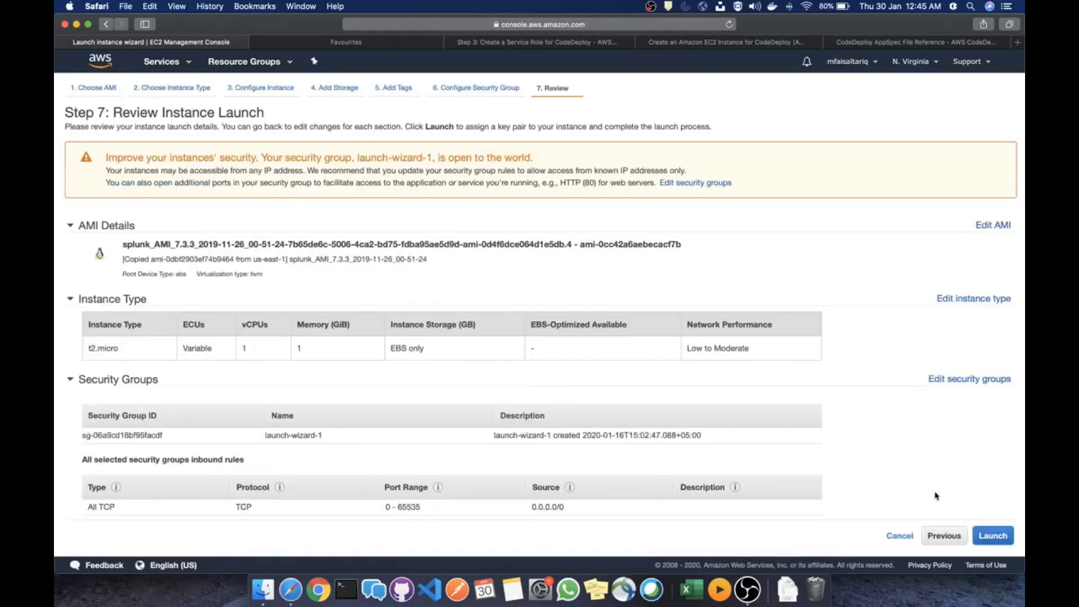
{"action": "scroll", "coordinate": [934, 485], "scroll_direction": "down", "scroll_amount": 5}
{"action": "scroll", "coordinate": [933, 485], "scroll_direction": "up", "scroll_amount": 5}
{"action": "left_click", "coordinate": [997, 228]}
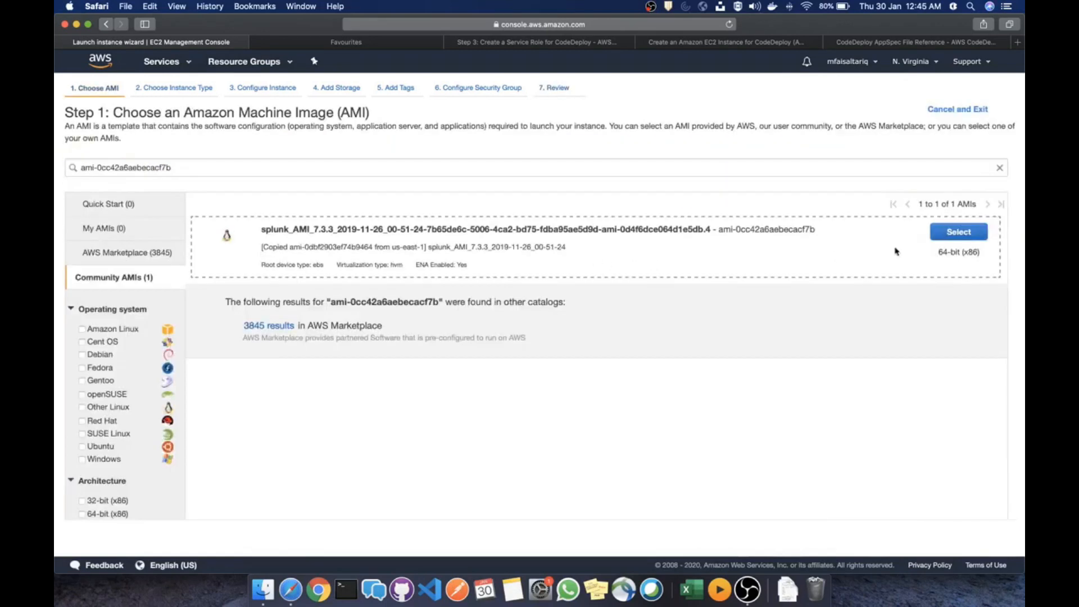
{"action": "left_click", "coordinate": [967, 233]}
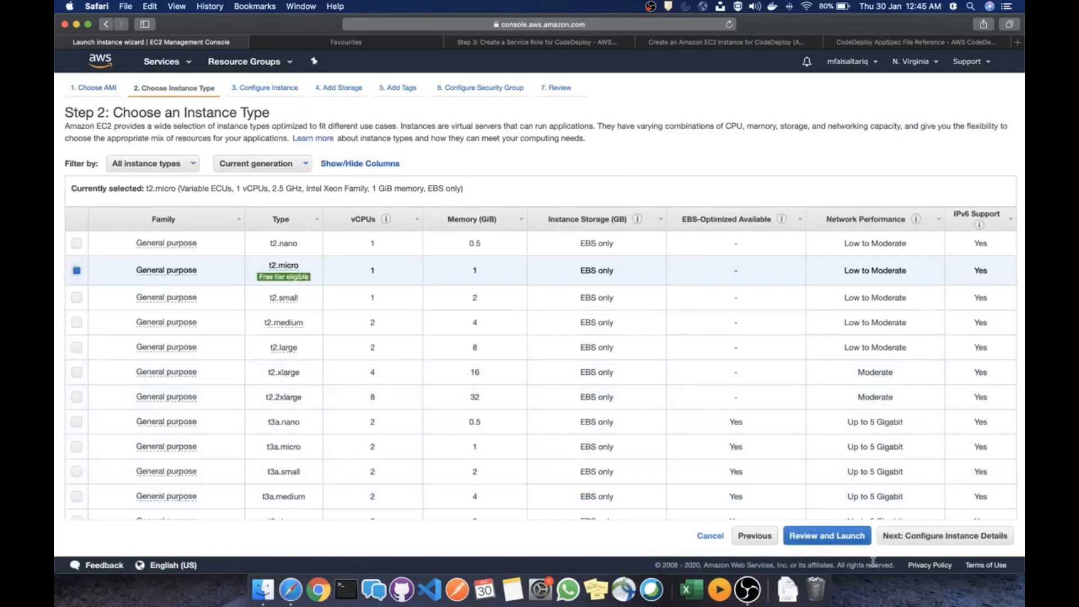
Advance through details, storage, tags and security group unchanged to the launch review
{"action": "left_click", "coordinate": [916, 537]}
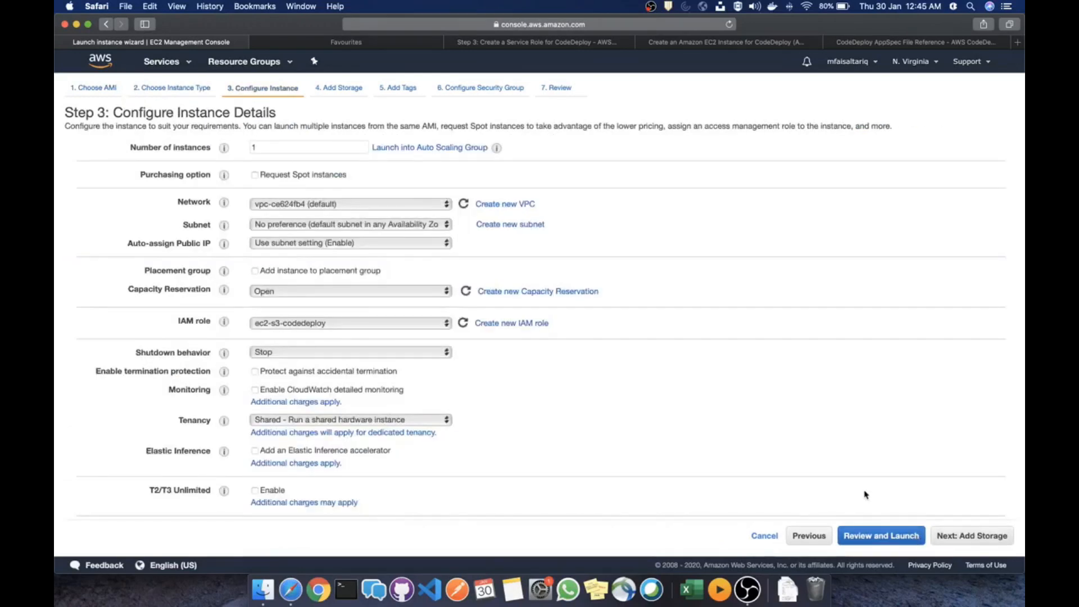
{"action": "scroll", "coordinate": [866, 495], "scroll_direction": "down", "scroll_amount": 3}
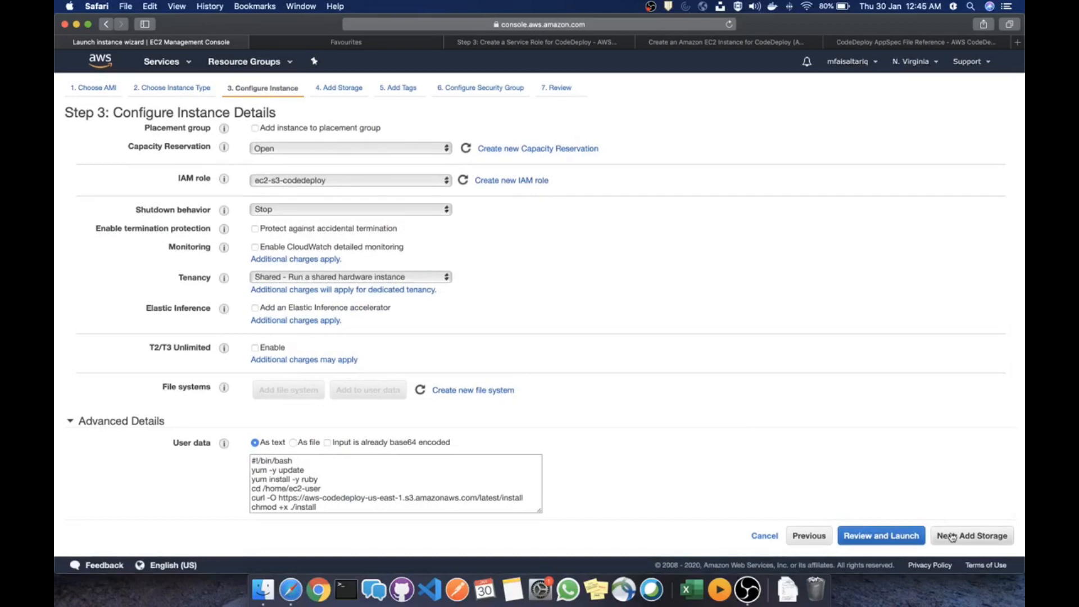
{"action": "left_click", "coordinate": [952, 538]}
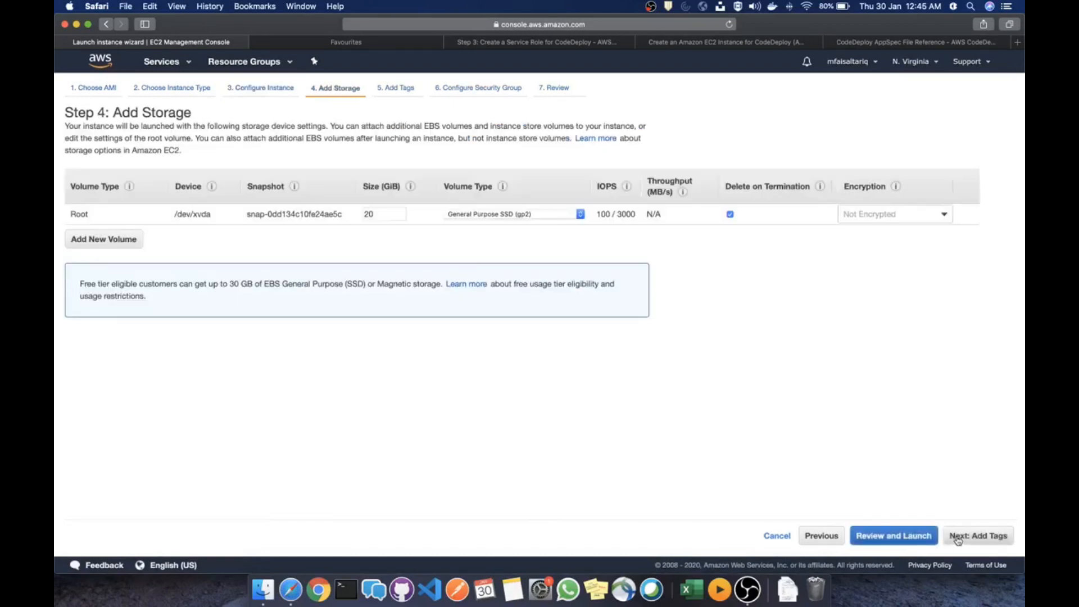
{"action": "left_click", "coordinate": [956, 539]}
{"action": "left_click", "coordinate": [921, 475]}
{"action": "left_click", "coordinate": [968, 536]}
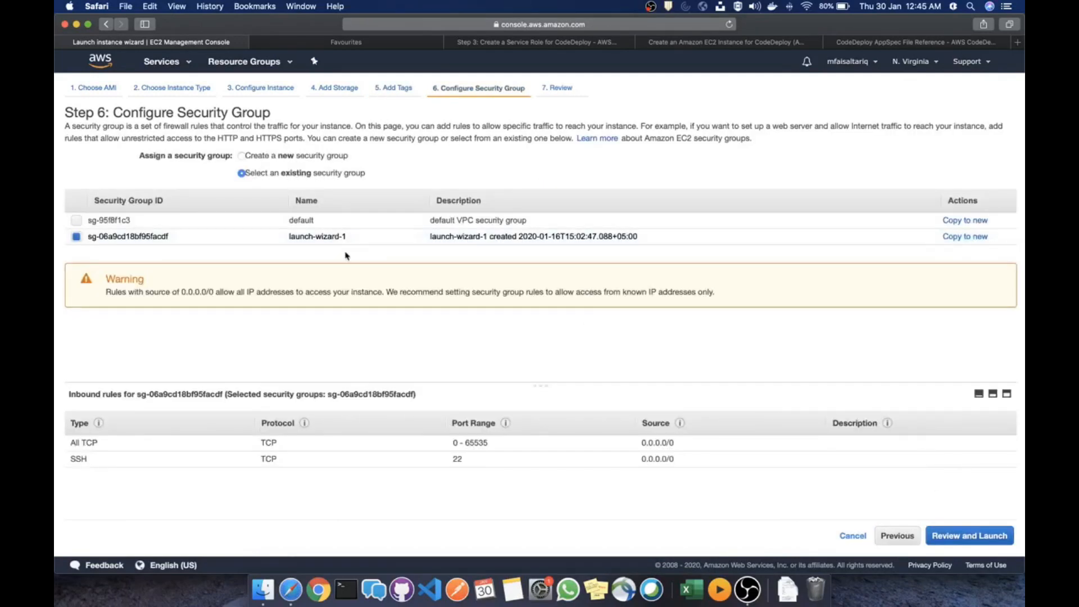
{"action": "left_click", "coordinate": [963, 537]}
{"action": "scroll", "coordinate": [742, 388], "scroll_direction": "down", "scroll_amount": 5}
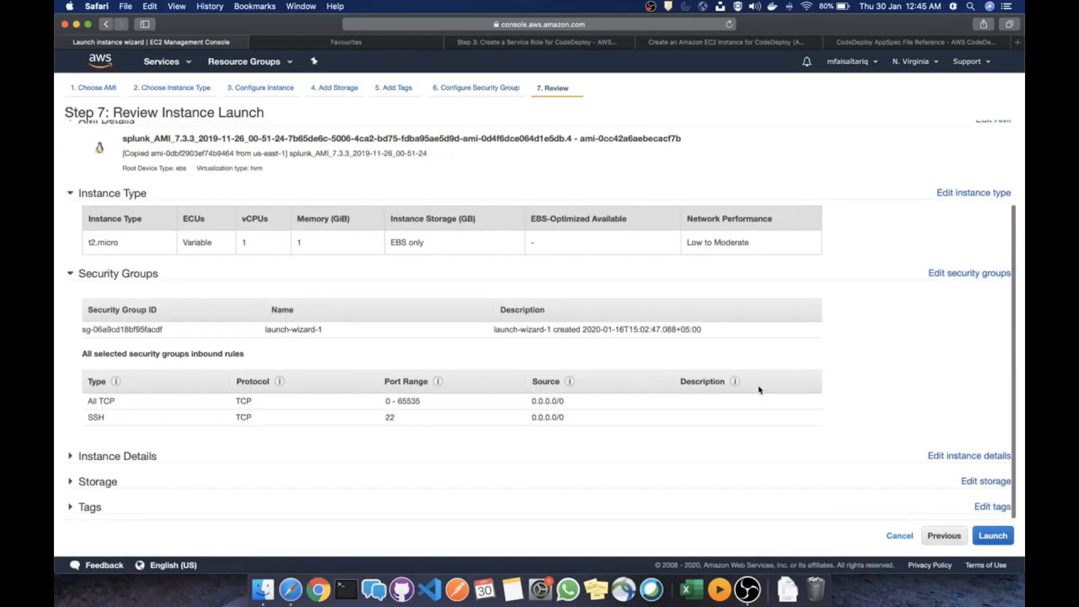
{"action": "scroll", "coordinate": [760, 389], "scroll_direction": "up", "scroll_amount": 4}
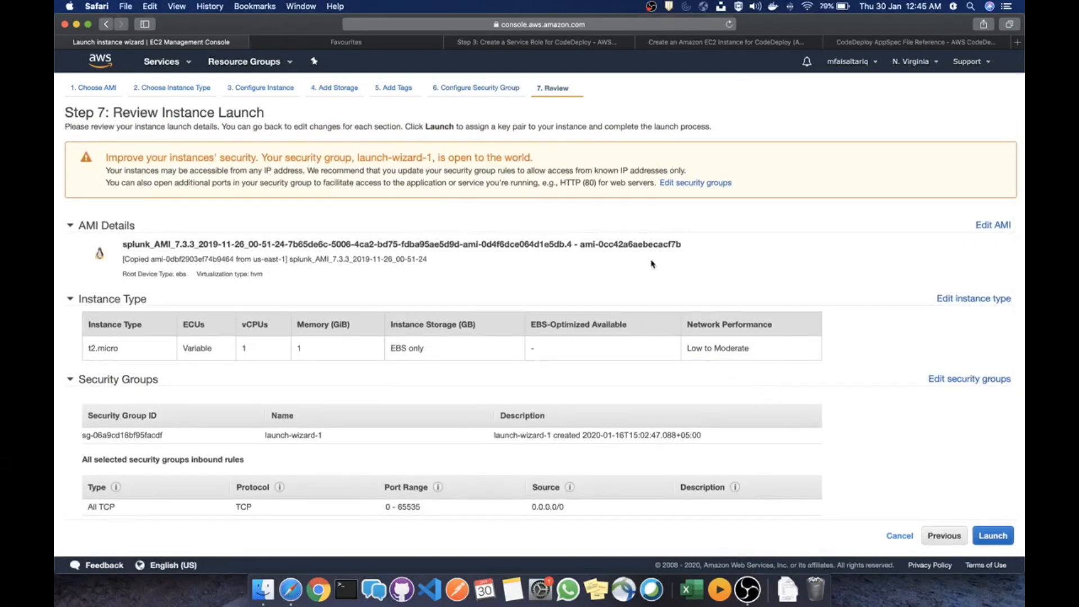
{"action": "scroll", "coordinate": [884, 334], "scroll_direction": "down", "scroll_amount": 1}
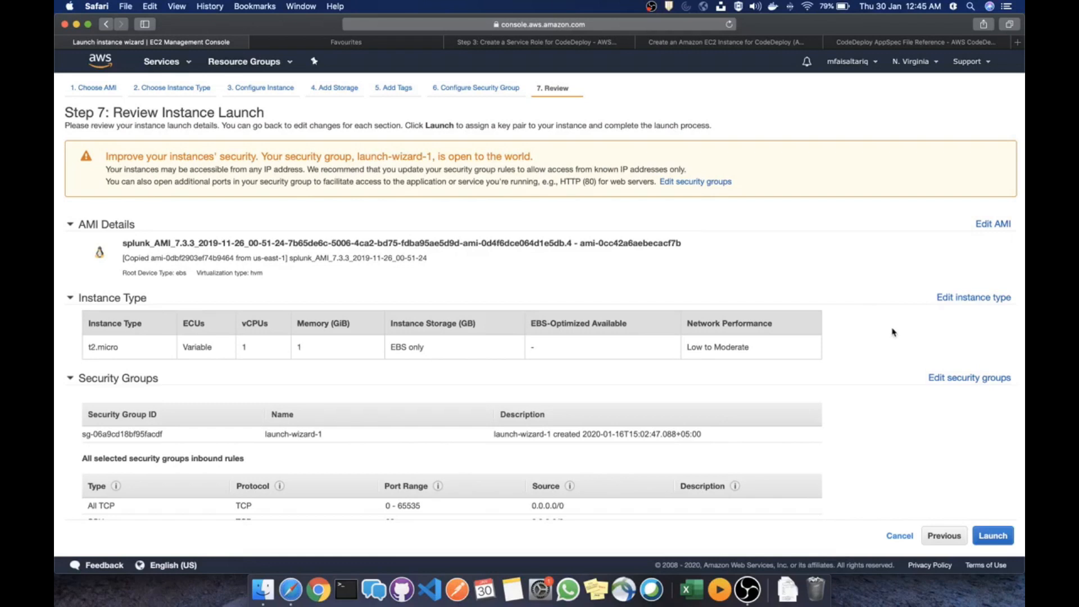
{"action": "scroll", "coordinate": [873, 384], "scroll_direction": "down", "scroll_amount": 1}
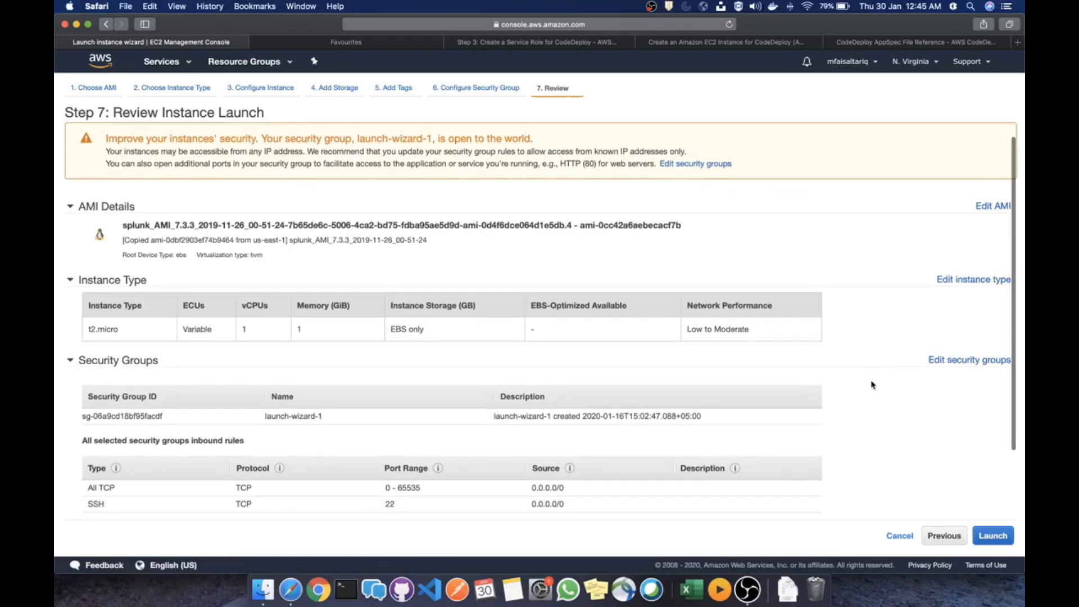
{"action": "scroll", "coordinate": [872, 384], "scroll_direction": "down", "scroll_amount": 3}
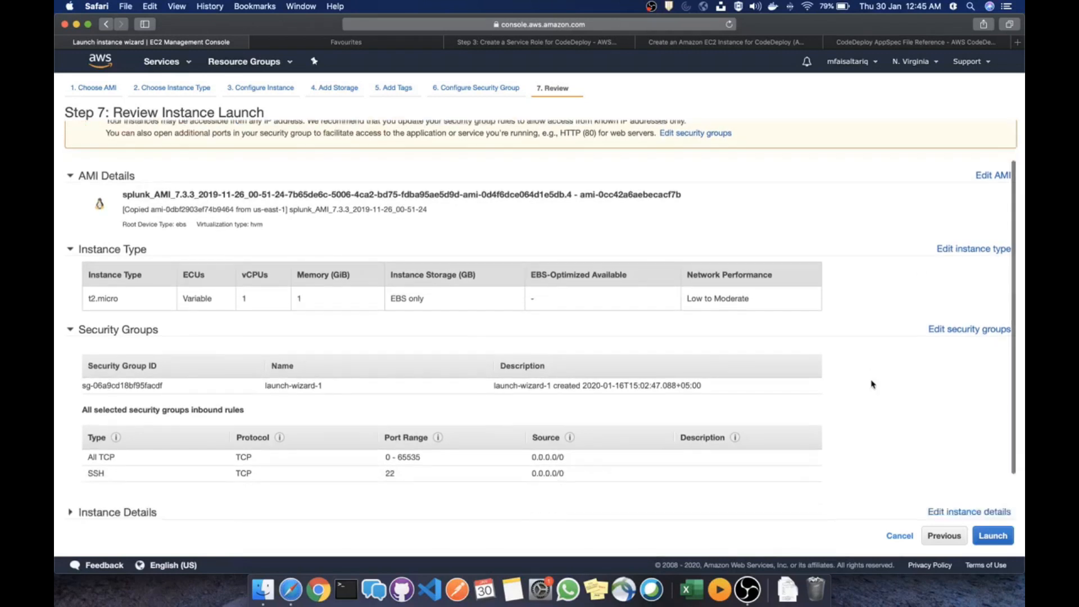
{"action": "left_click", "coordinate": [994, 535]}
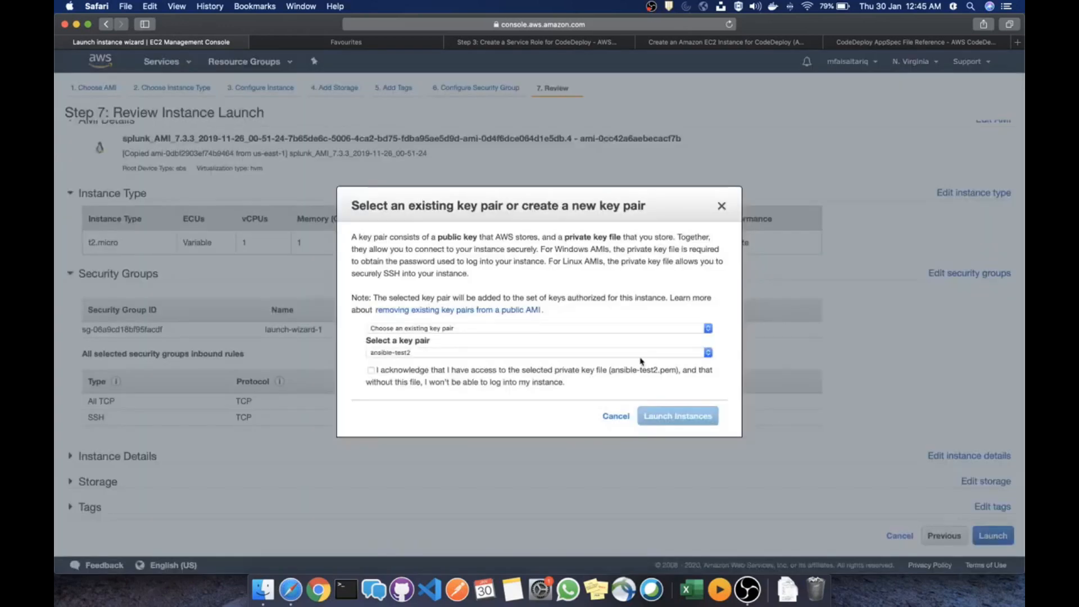
{"action": "left_click", "coordinate": [371, 371]}
{"action": "left_click", "coordinate": [678, 415]}
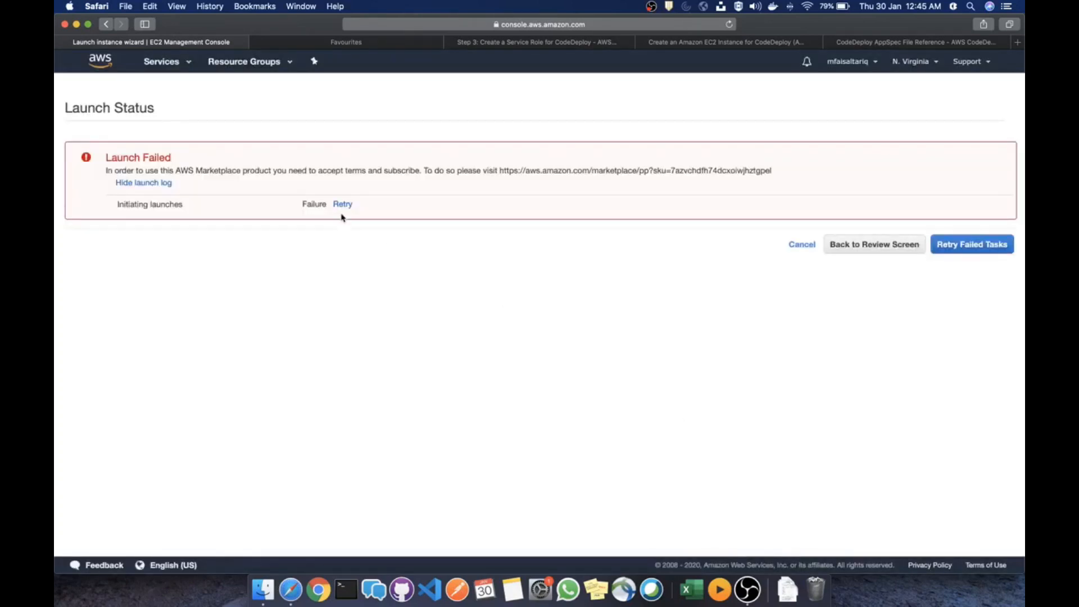
{"action": "left_click", "coordinate": [871, 249]}
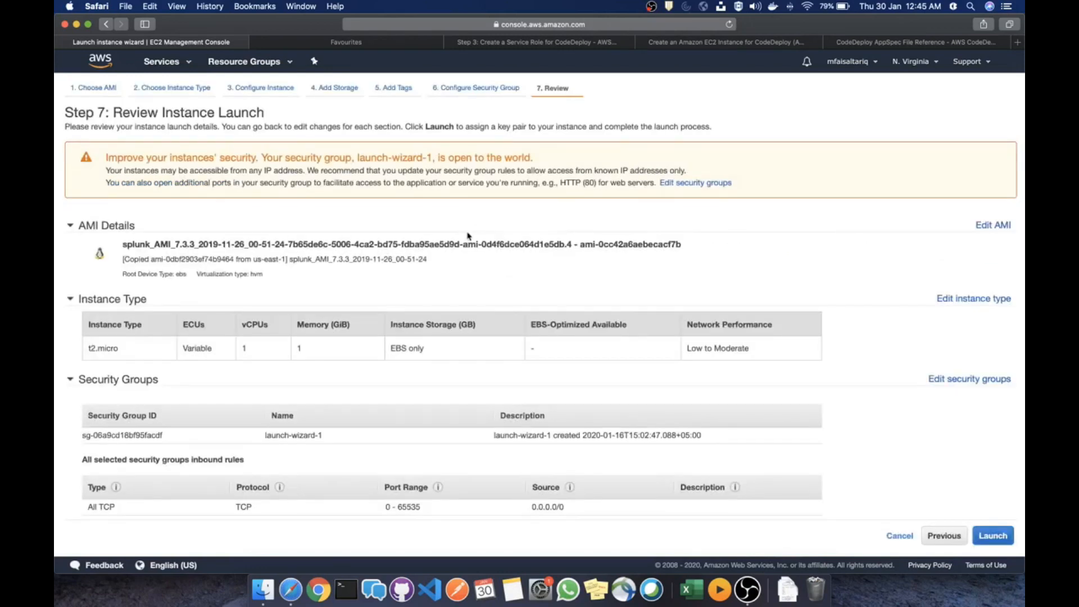
Return to the machine image step and choose the copied splunk AMI
{"action": "left_click", "coordinate": [189, 90]}
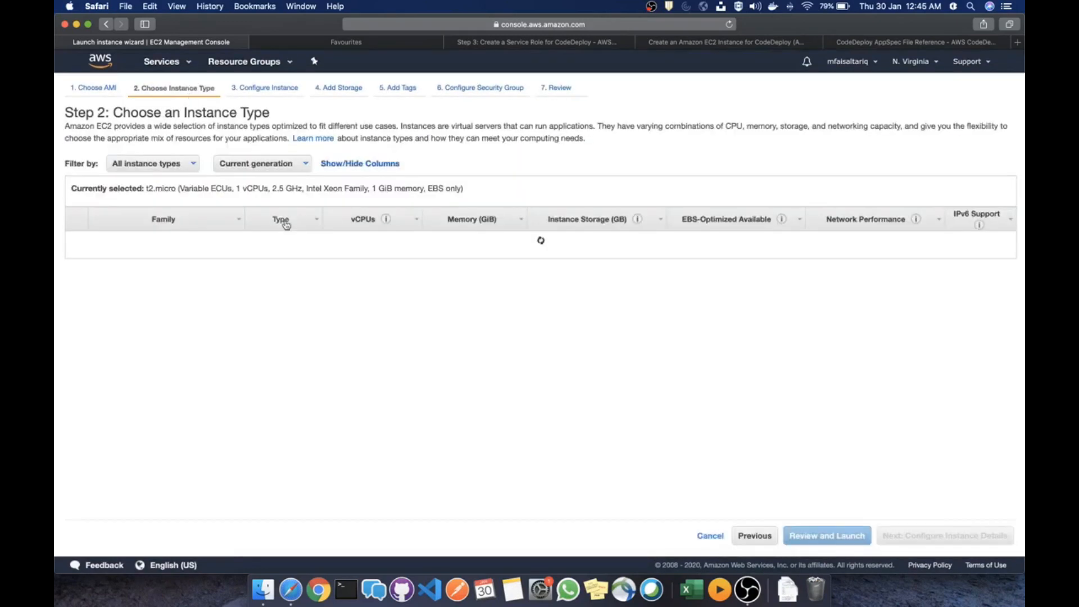
{"action": "left_click", "coordinate": [104, 89]}
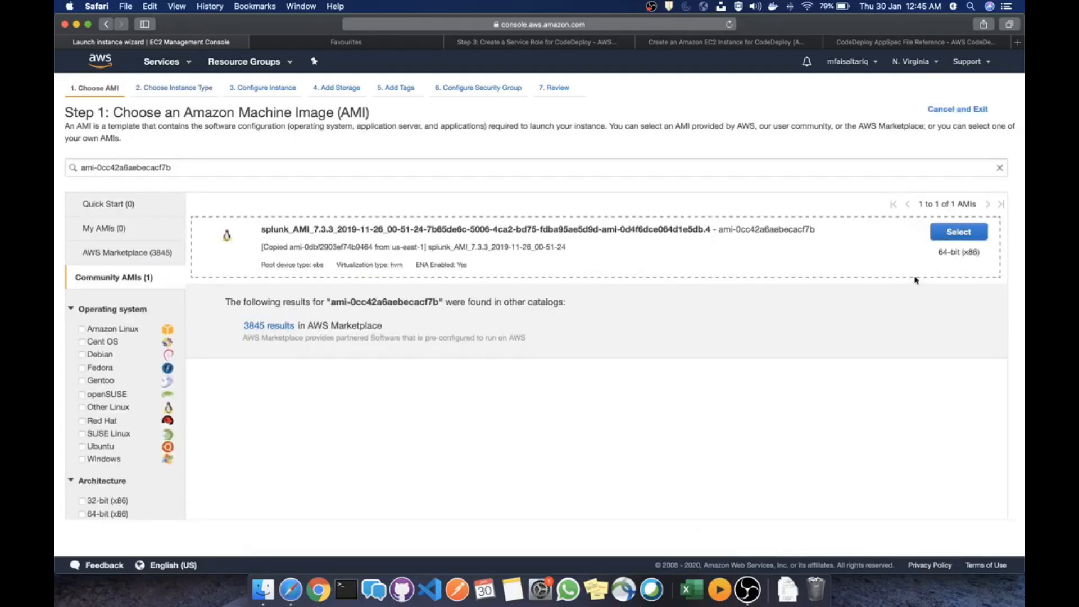
{"action": "left_click", "coordinate": [975, 243]}
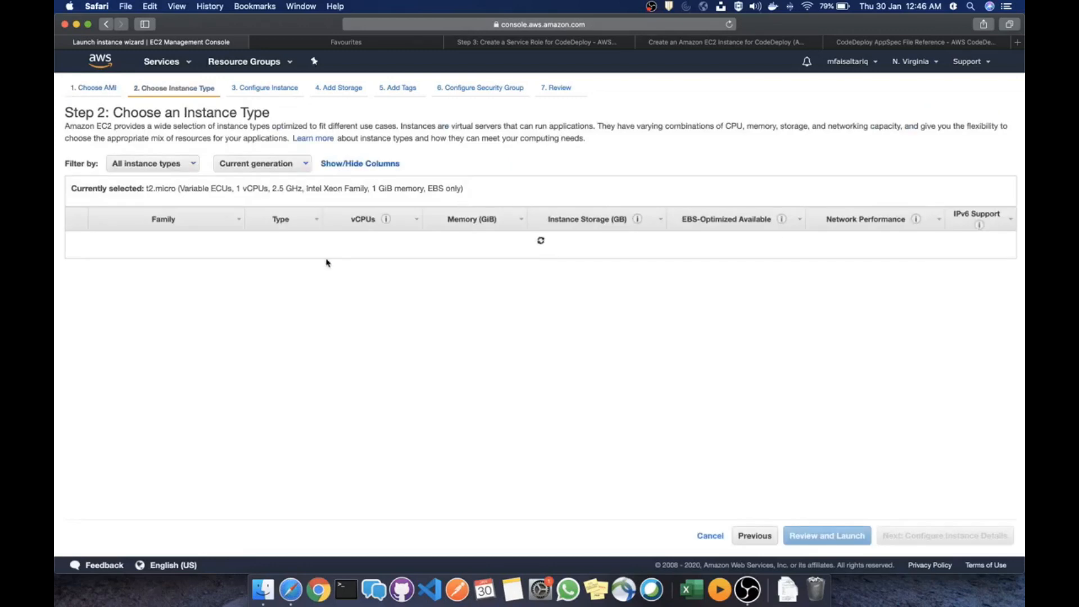
{"action": "scroll", "coordinate": [341, 285], "scroll_direction": "down", "scroll_amount": 20}
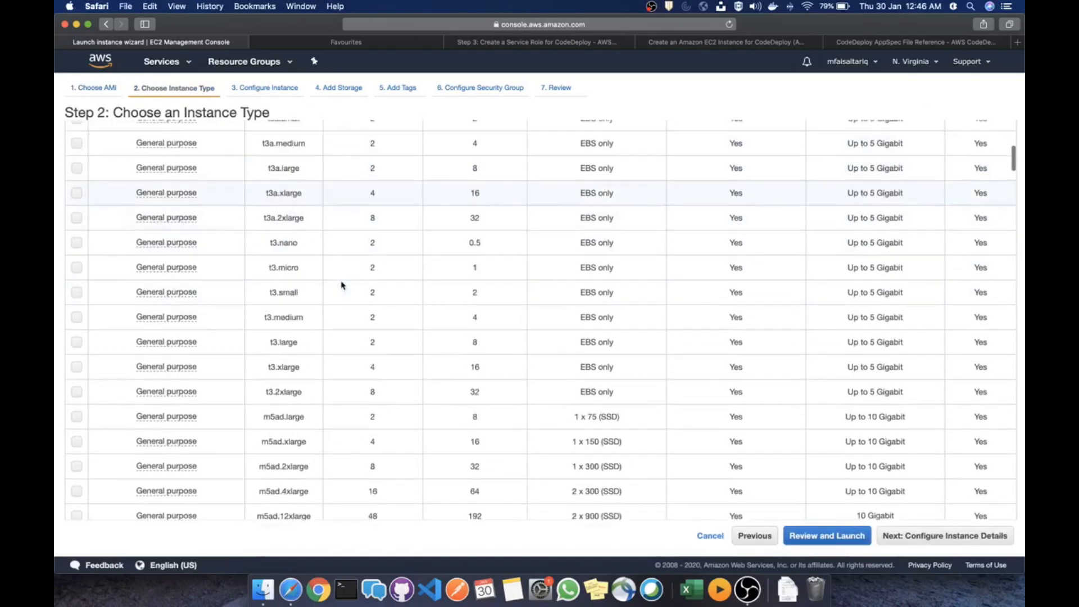
{"action": "scroll", "coordinate": [341, 286], "scroll_direction": "up", "scroll_amount": 20}
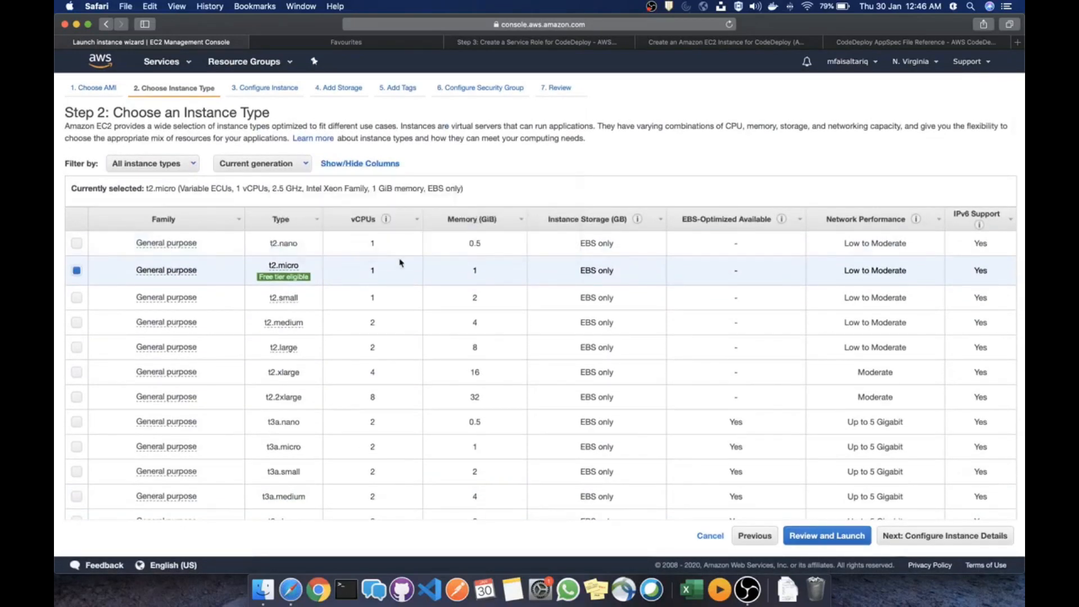
Skim each wizard step through Review, then return to instance type with t2.micro selected
{"action": "left_click", "coordinate": [279, 89]}
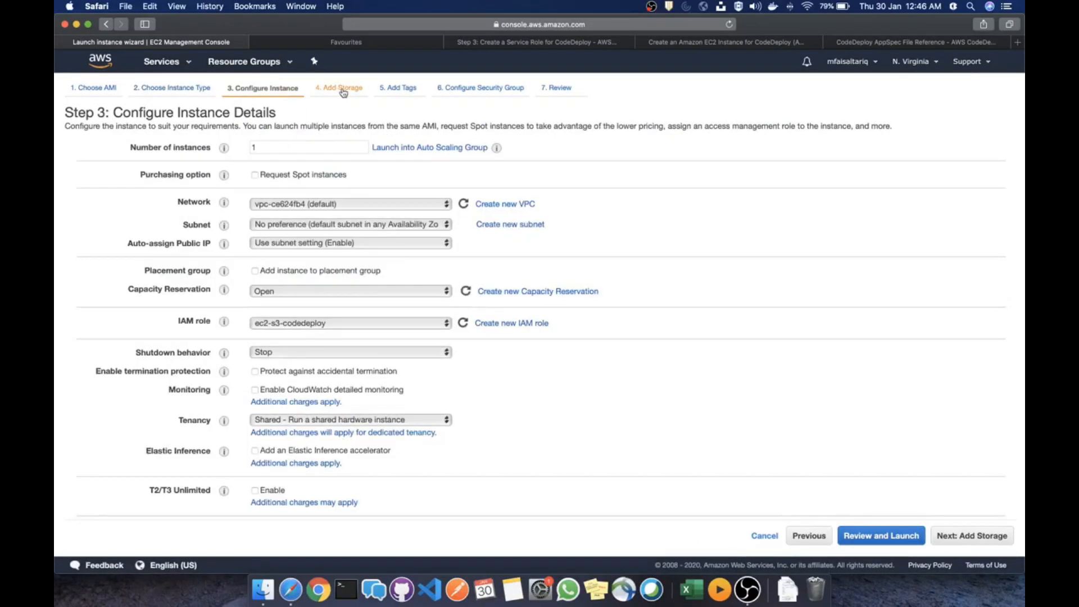
{"action": "left_click", "coordinate": [343, 90]}
{"action": "left_click", "coordinate": [402, 89]}
{"action": "left_click", "coordinate": [460, 90]}
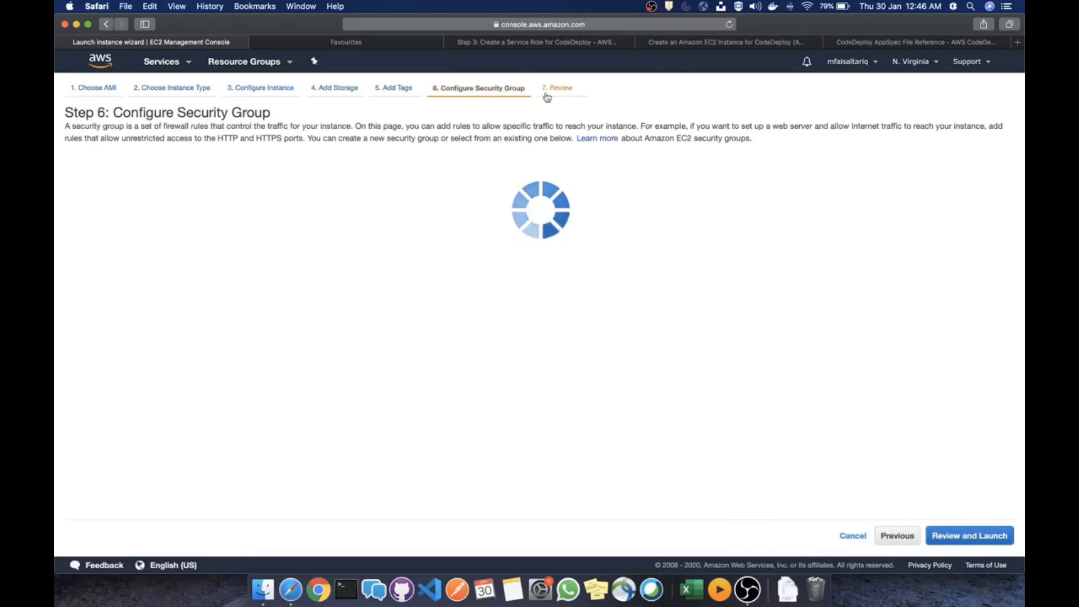
{"action": "left_click", "coordinate": [562, 90]}
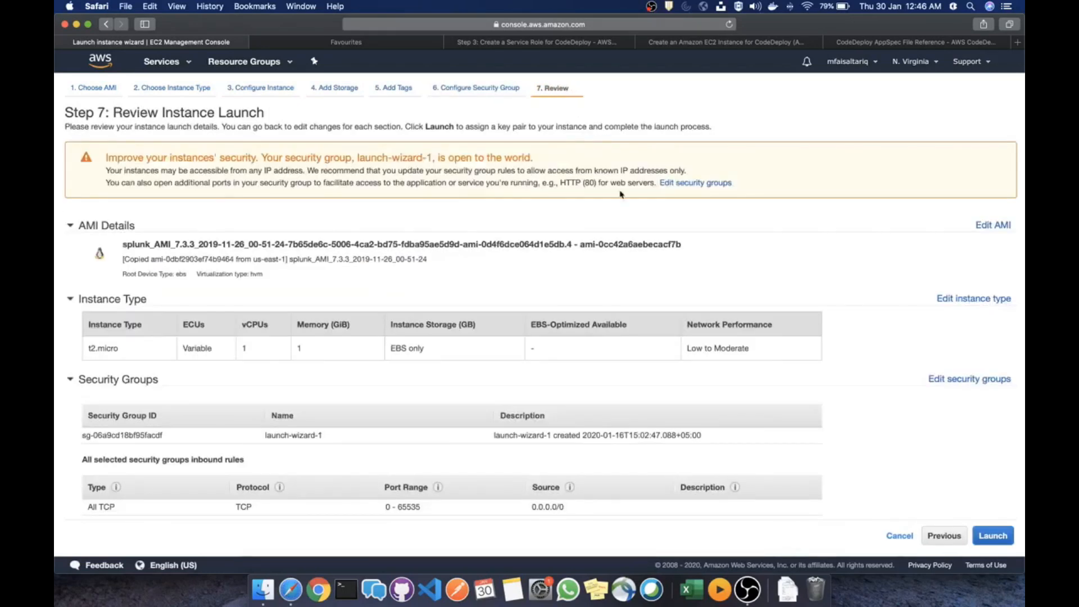
{"action": "scroll", "coordinate": [899, 420], "scroll_direction": "down", "scroll_amount": 4}
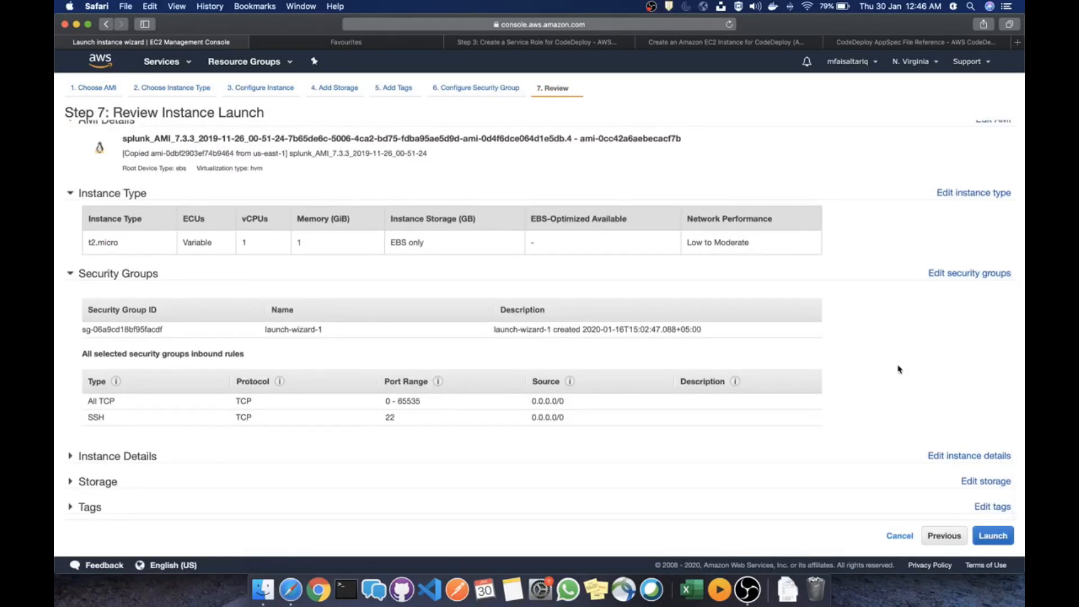
{"action": "scroll", "coordinate": [899, 369], "scroll_direction": "up", "scroll_amount": 5}
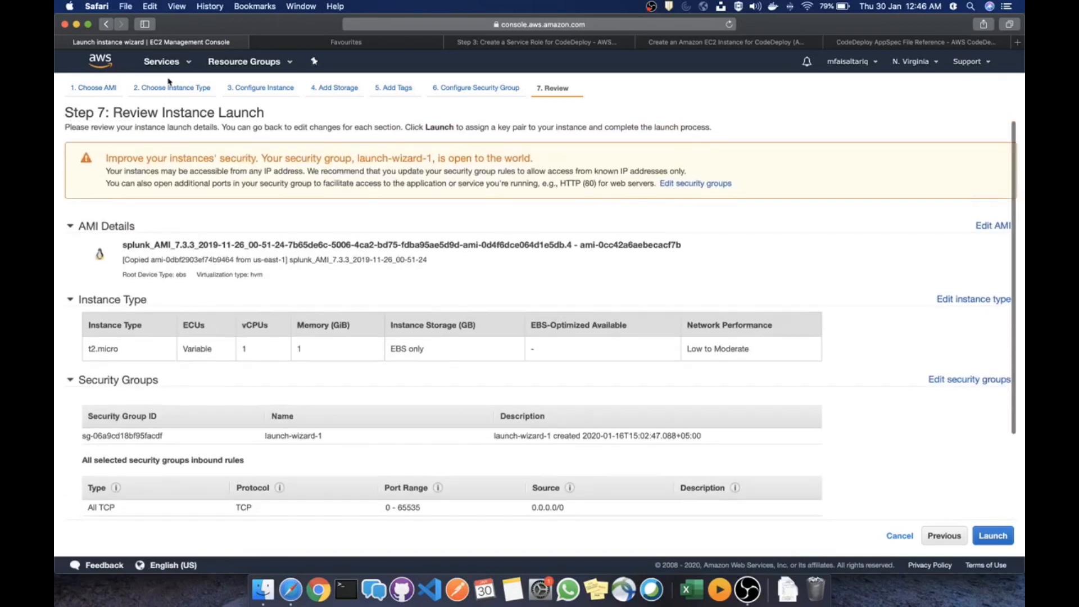
{"action": "left_click", "coordinate": [133, 87]}
{"action": "left_click", "coordinate": [387, 43]}
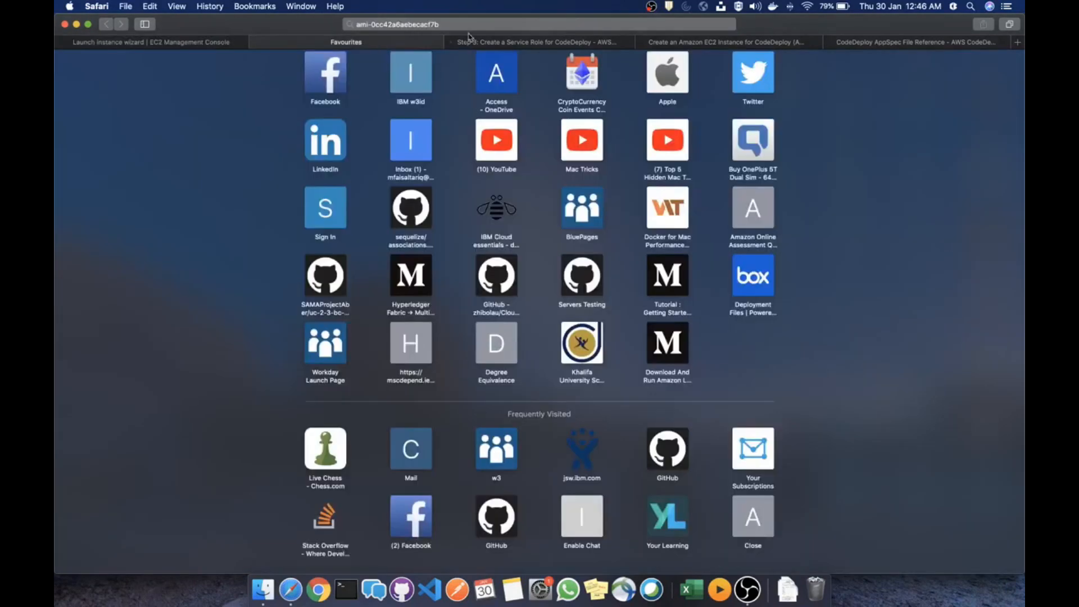
{"action": "left_click", "coordinate": [207, 46]}
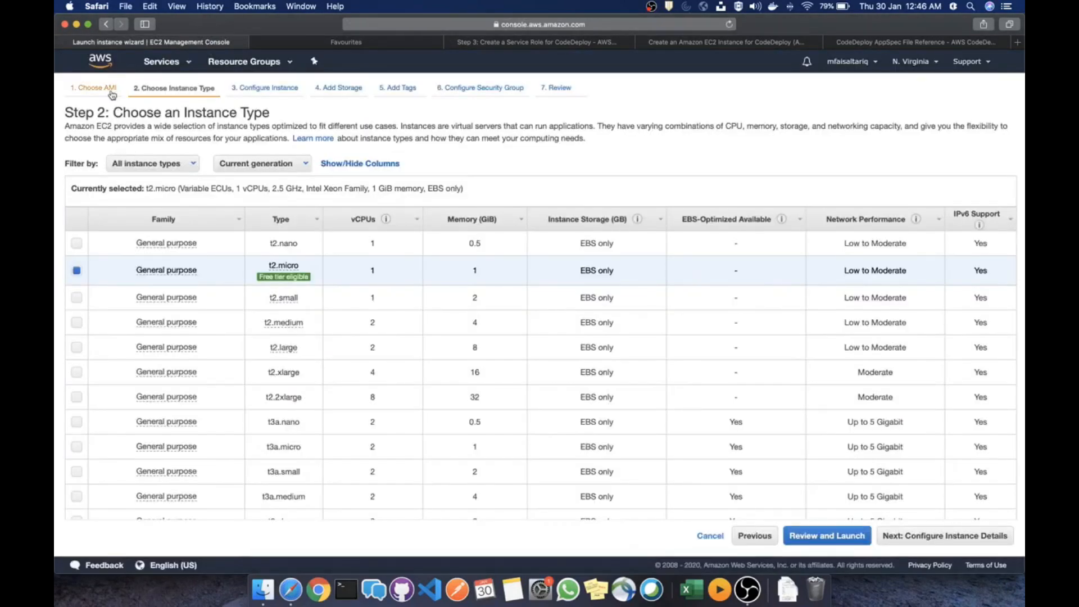
Clear the AMI id search and switch to the Quick Start Amazon Linux 2 AMI (HVM)
{"action": "left_click", "coordinate": [108, 89]}
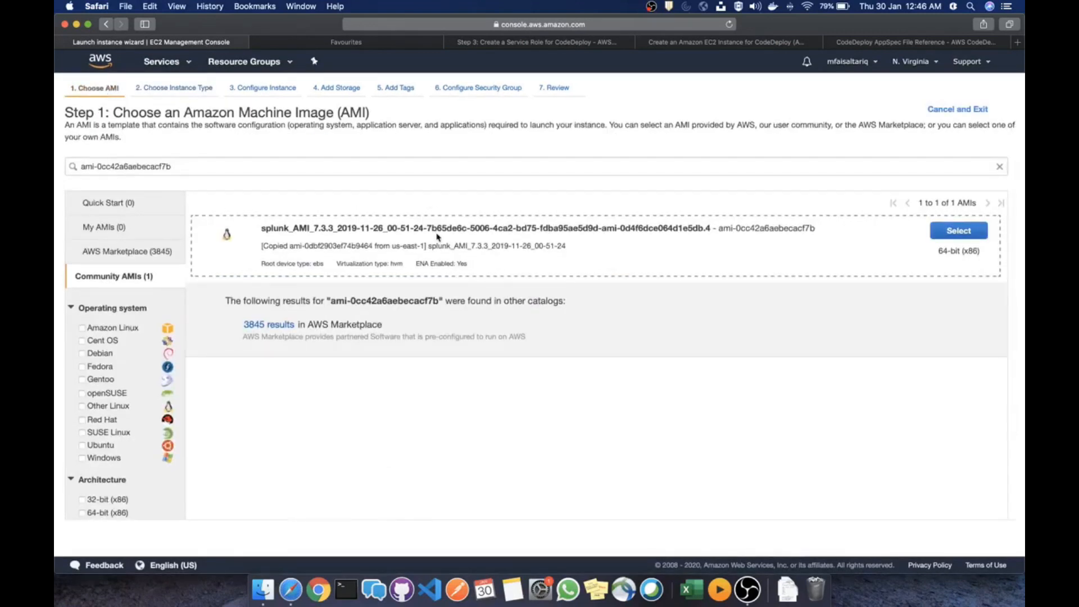
{"action": "left_click", "coordinate": [123, 279]}
{"action": "left_click", "coordinate": [199, 163]}
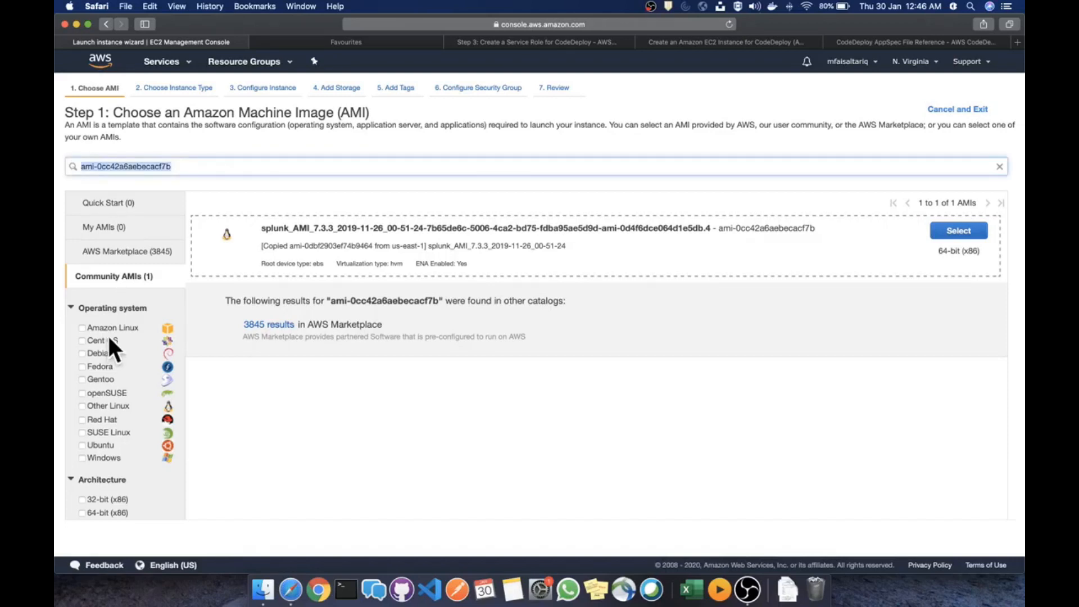
{"action": "left_click", "coordinate": [109, 330]}
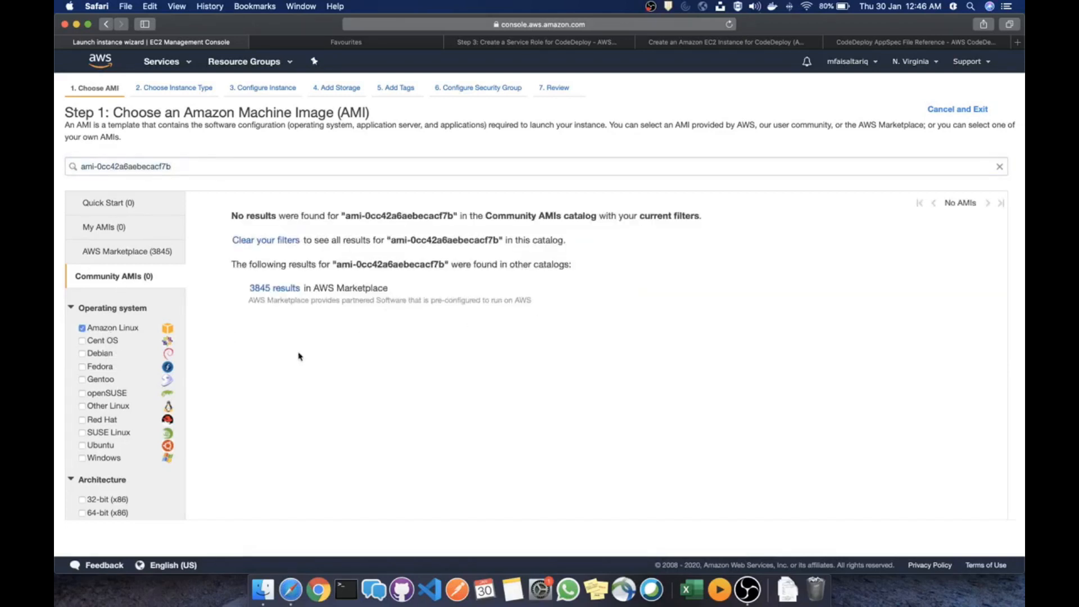
{"action": "left_click", "coordinate": [185, 167]}
{"action": "key", "text": "BackSpace"}
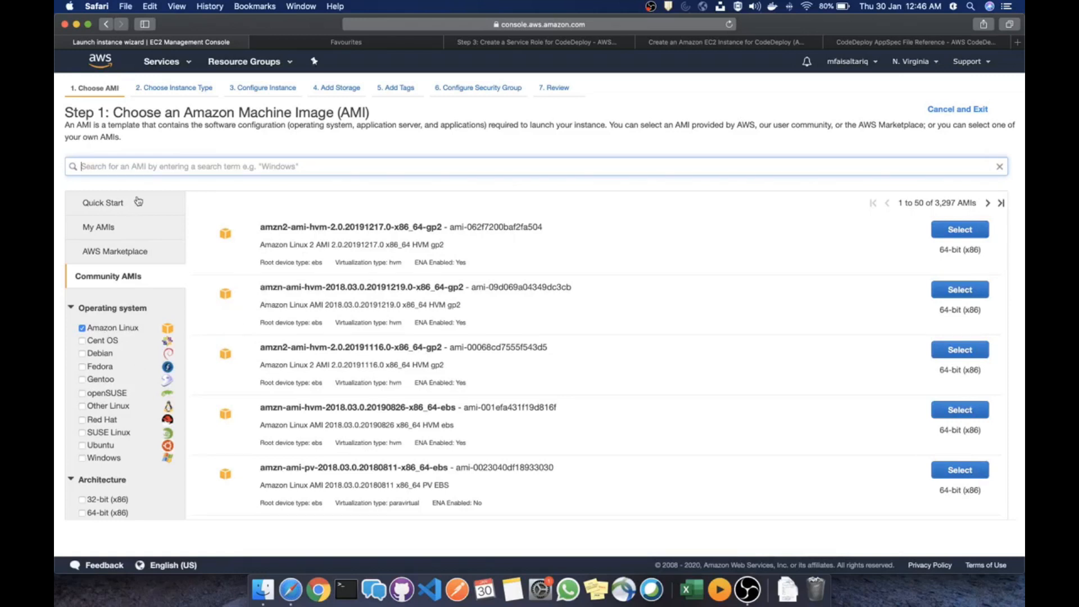
{"action": "left_click", "coordinate": [119, 203]}
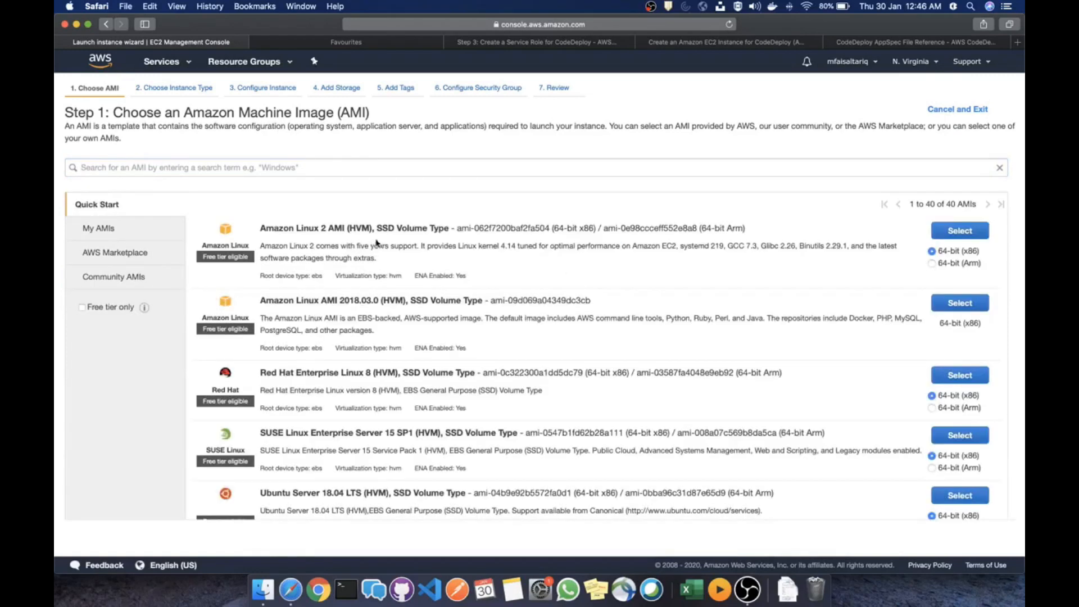
{"action": "left_click", "coordinate": [962, 232]}
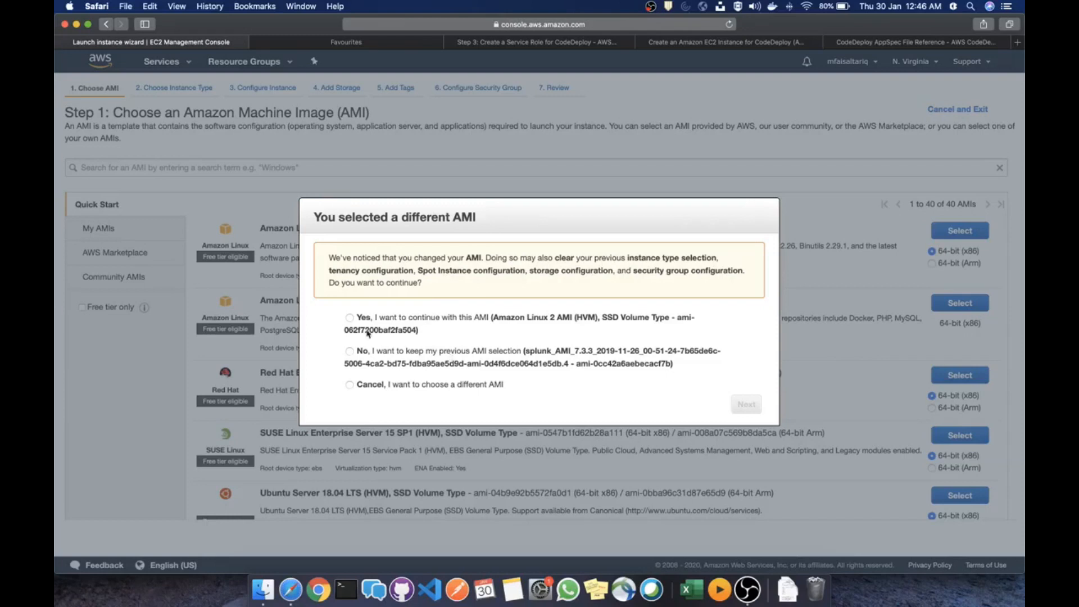
{"action": "left_click", "coordinate": [350, 318]}
{"action": "left_click", "coordinate": [750, 409]}
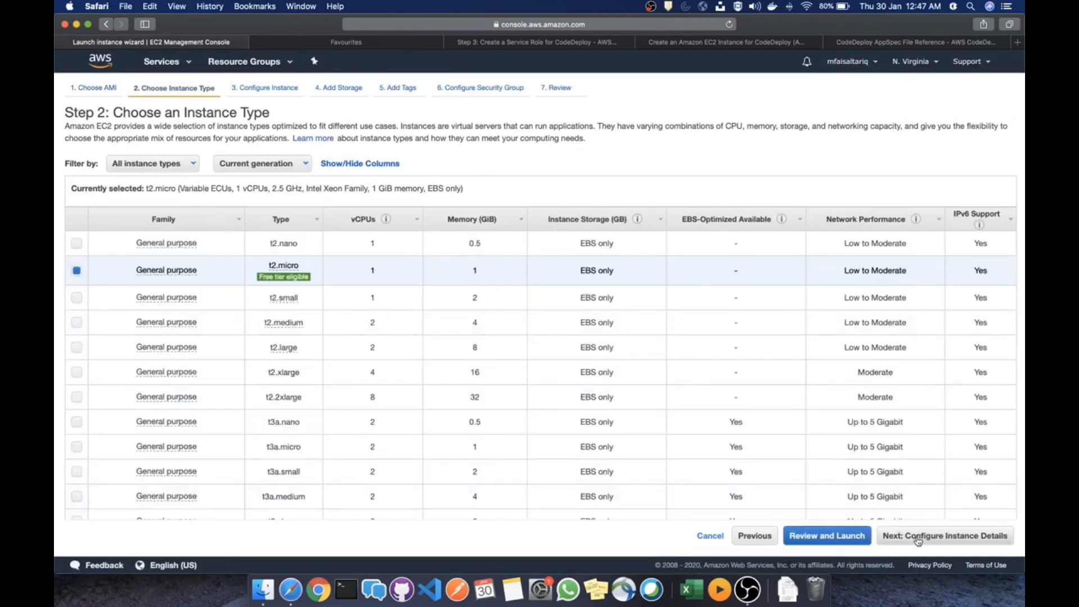
Advance through instance details, storage and tags unchanged to the security group step
{"action": "left_click", "coordinate": [921, 539]}
{"action": "scroll", "coordinate": [880, 444], "scroll_direction": "down", "scroll_amount": 5}
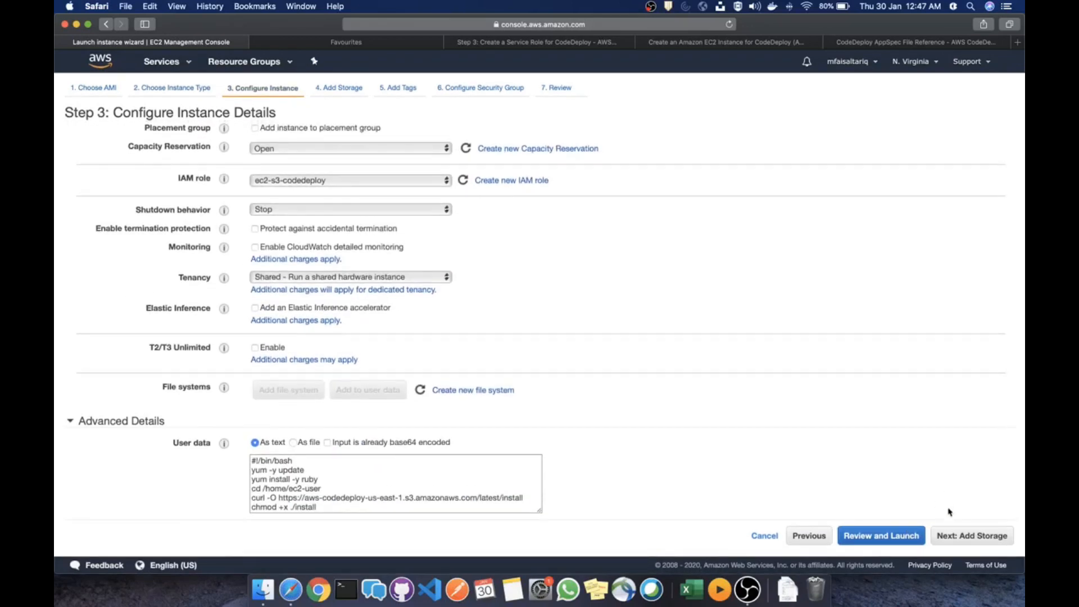
{"action": "left_click", "coordinate": [971, 538]}
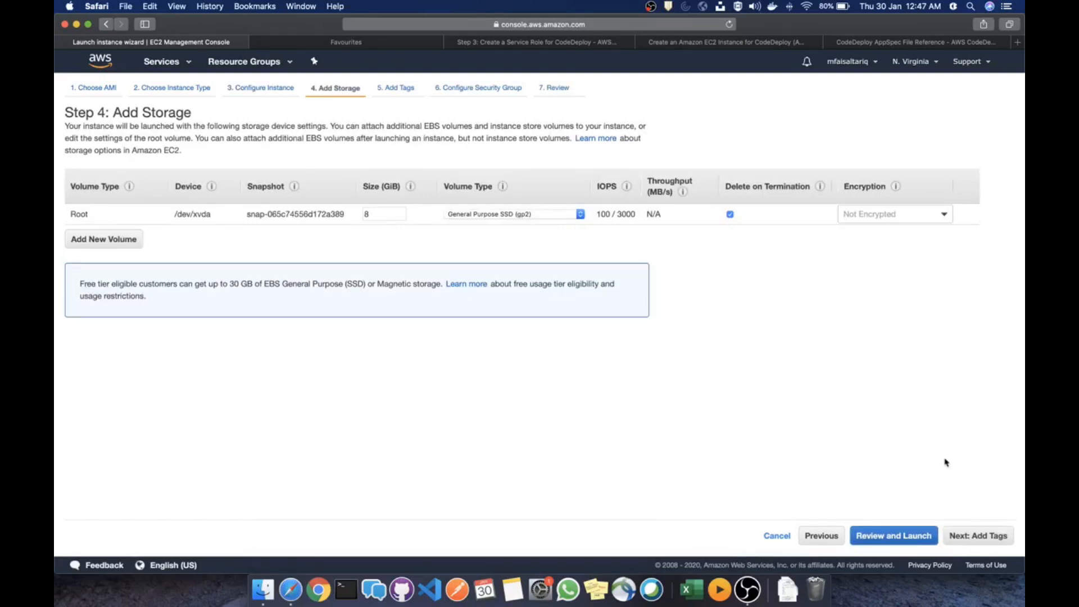
{"action": "left_click", "coordinate": [974, 538]}
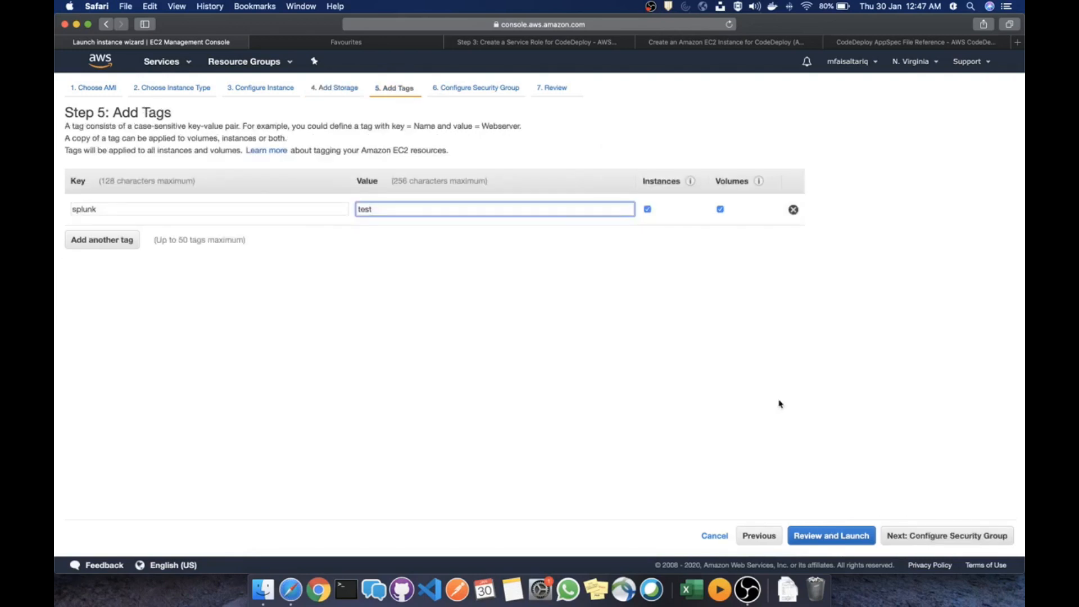
{"action": "left_click", "coordinate": [967, 541]}
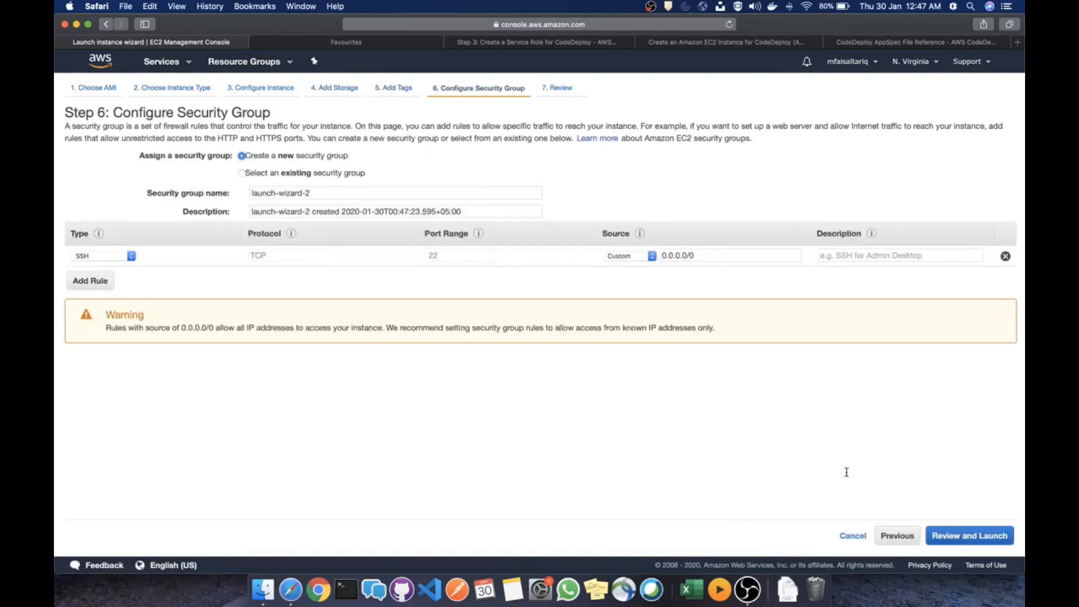
Select the existing launch-wizard-1 security group and open the launch review
{"action": "left_click", "coordinate": [298, 212]}
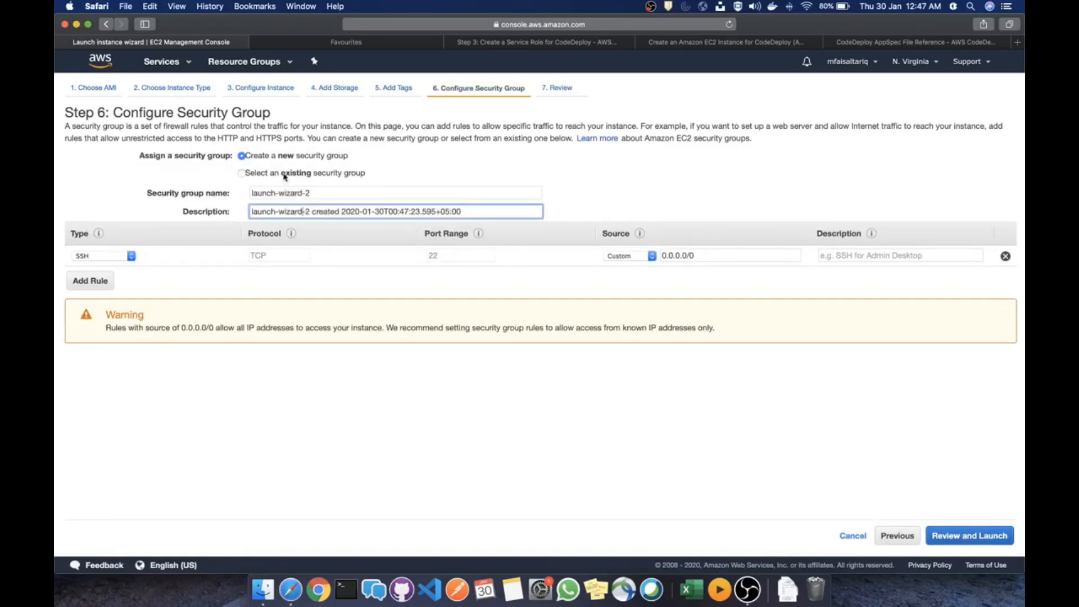
{"action": "left_click", "coordinate": [285, 176]}
{"action": "left_click", "coordinate": [337, 239]}
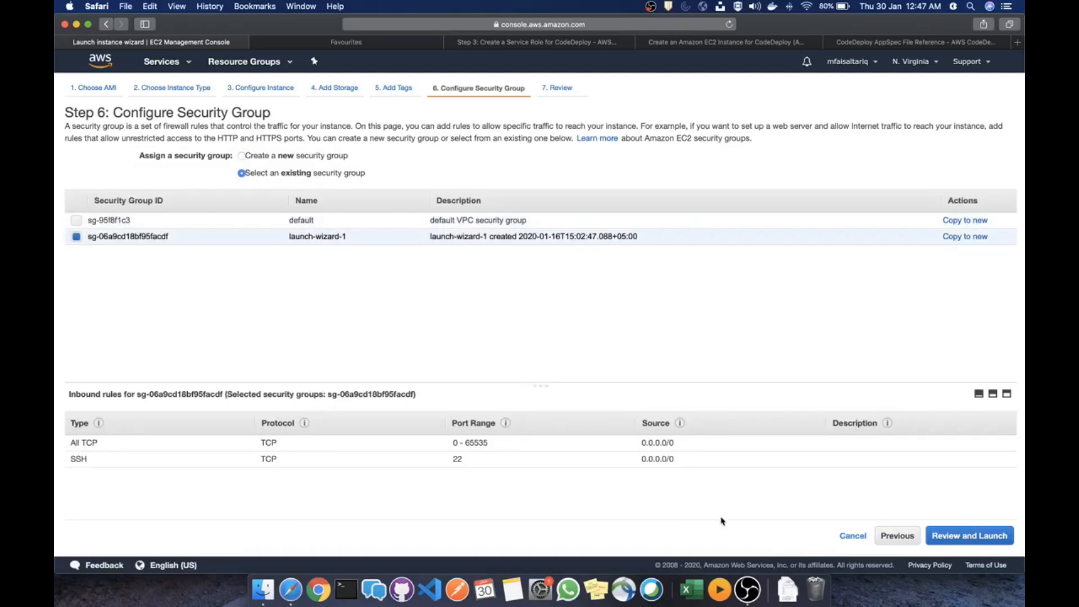
{"action": "left_click", "coordinate": [979, 538]}
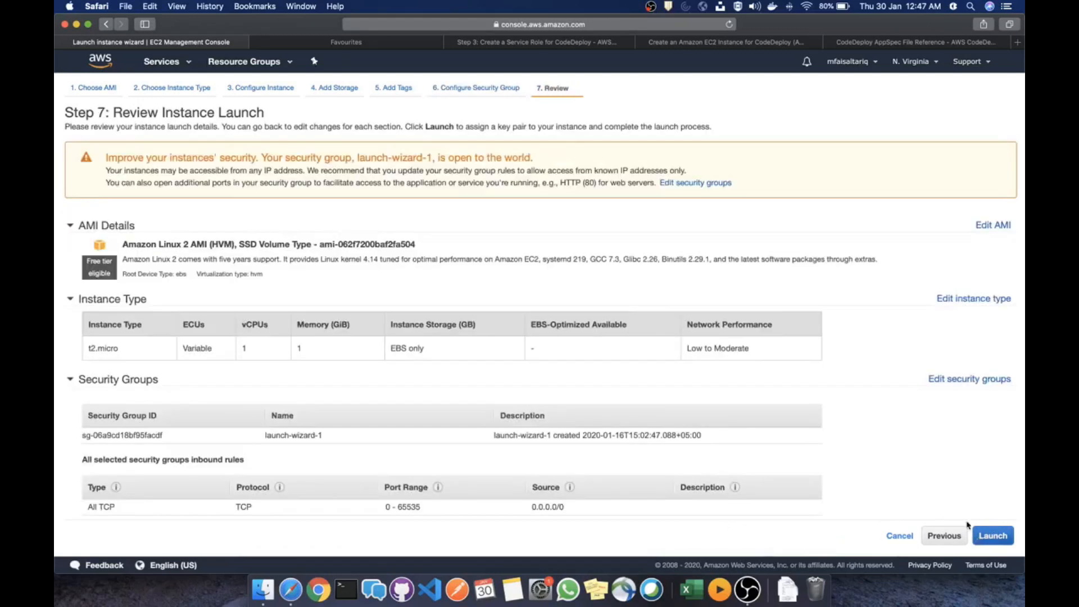
{"action": "scroll", "coordinate": [584, 397], "scroll_direction": "down", "scroll_amount": 4}
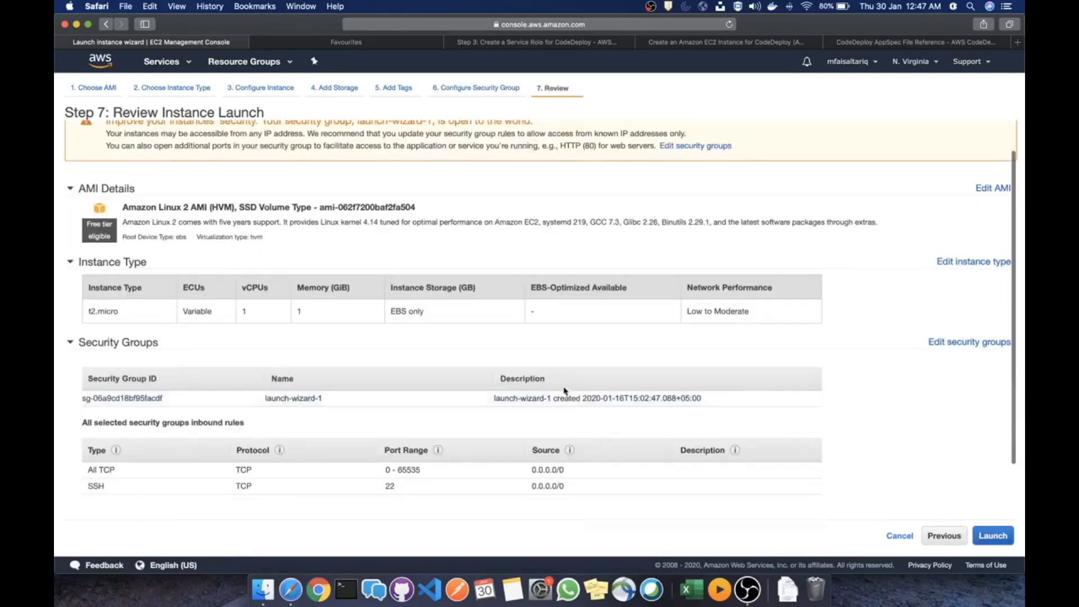
{"action": "scroll", "coordinate": [565, 391], "scroll_direction": "up", "scroll_amount": 3}
{"action": "scroll", "coordinate": [565, 391], "scroll_direction": "up", "scroll_amount": 2}
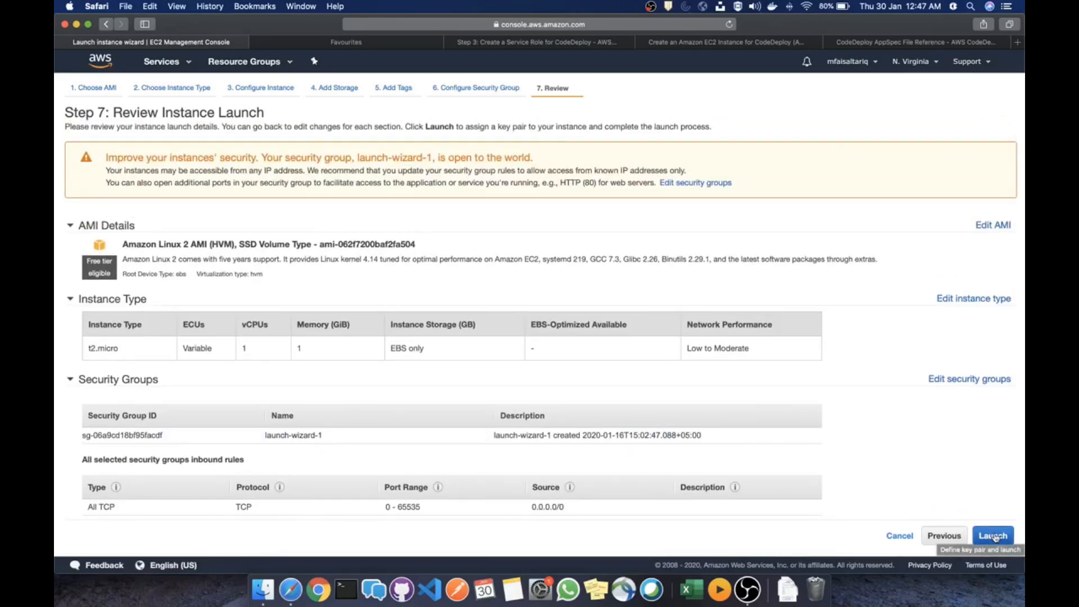
Launch the instance with the chosen key pair, acknowledging access to its private key
{"action": "left_click", "coordinate": [994, 536]}
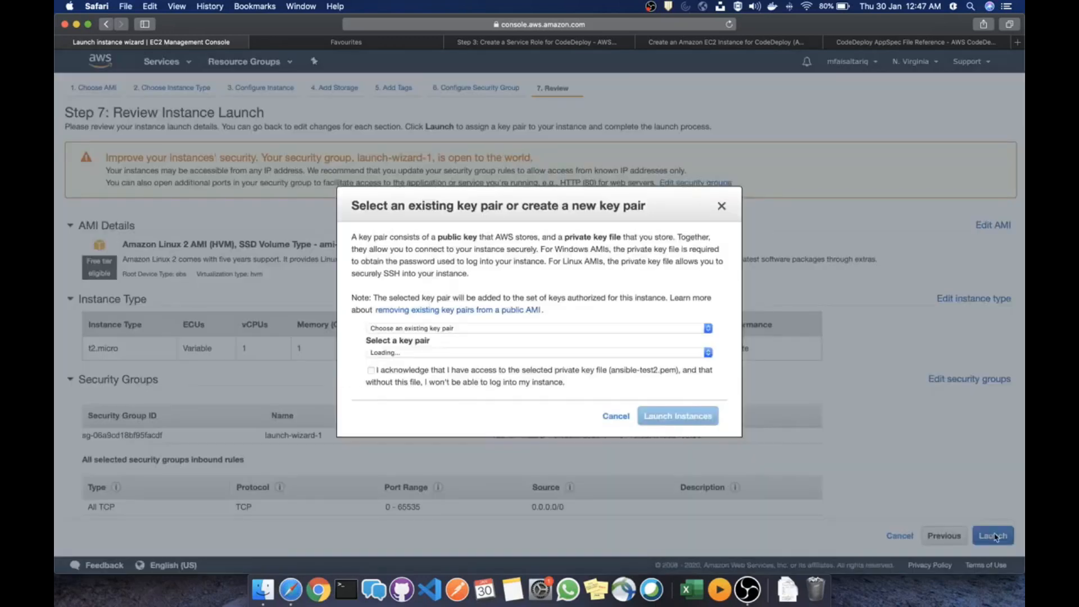
{"action": "left_click", "coordinate": [371, 370]}
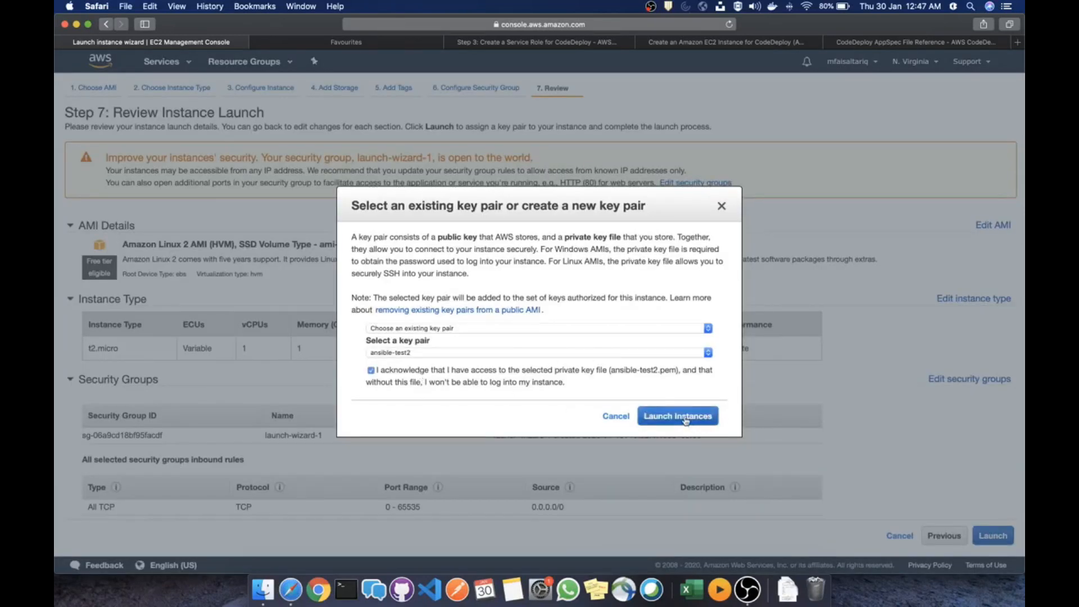
{"action": "left_click", "coordinate": [685, 417]}
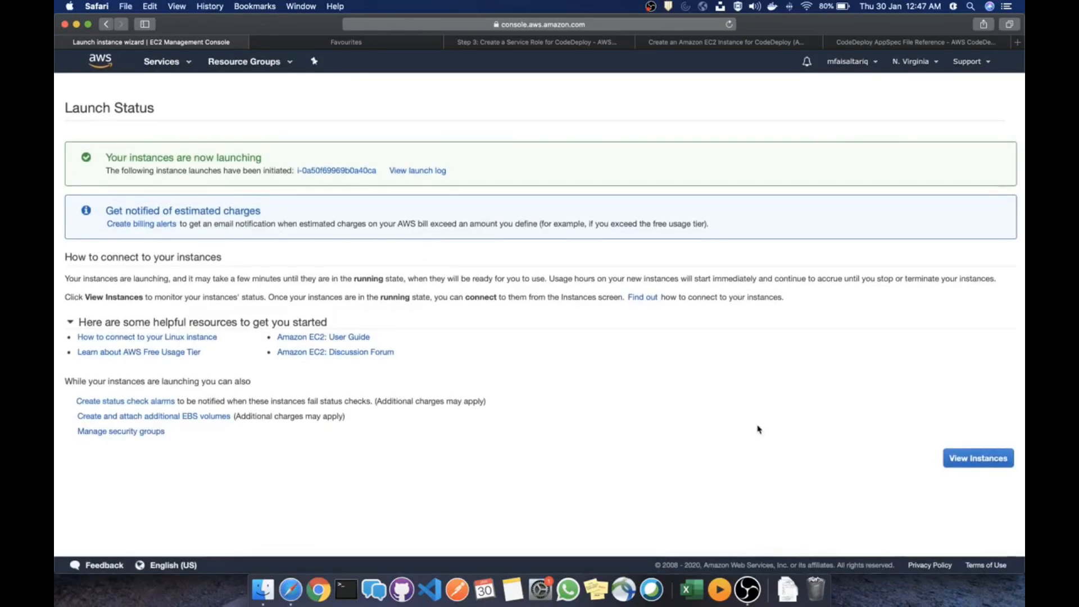
Copy the pending instance's public DNS (IPv4) name and bring up Terminal
{"action": "left_click", "coordinate": [978, 465]}
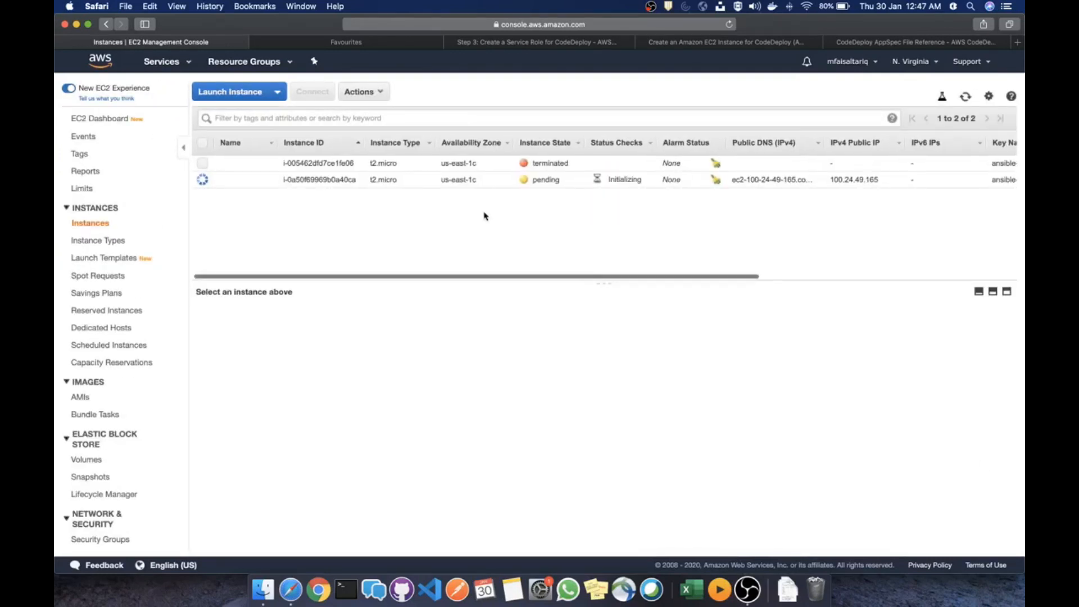
{"action": "left_click", "coordinate": [457, 180]}
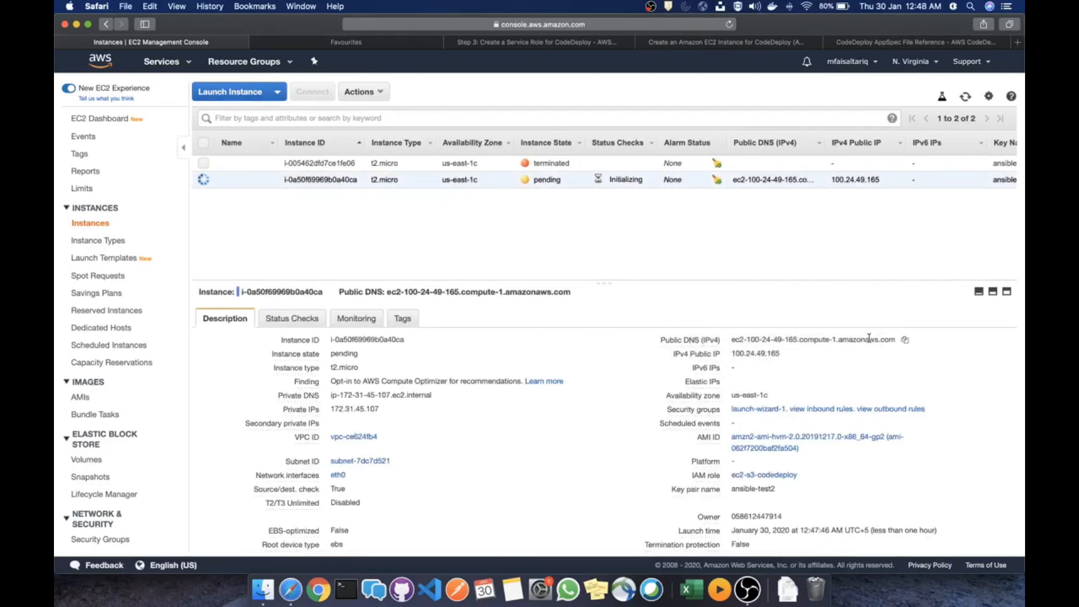
{"action": "left_click", "coordinate": [905, 341]}
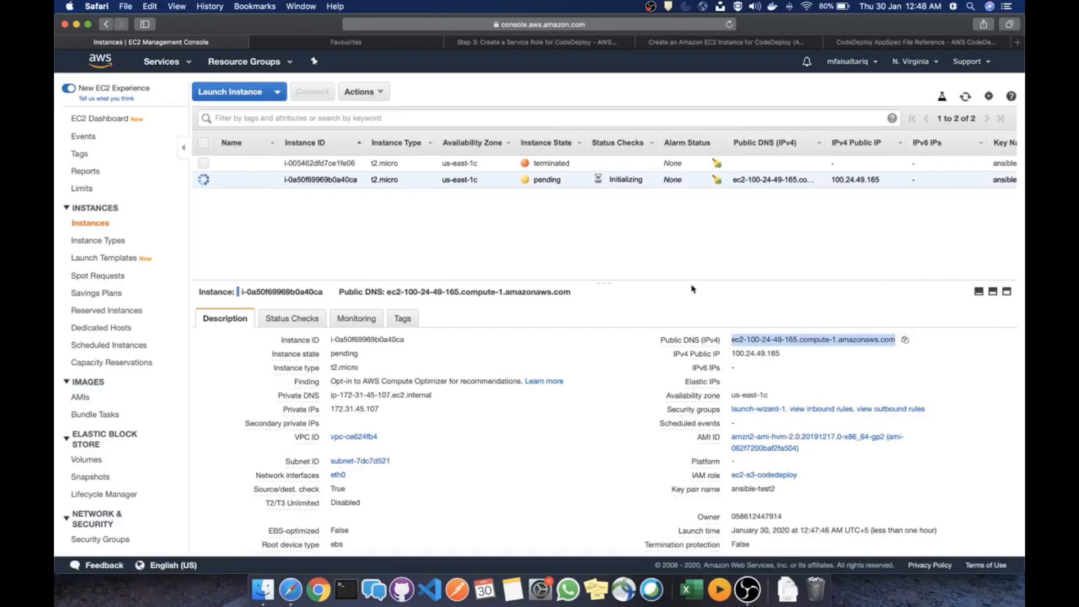
{"action": "key", "text": "ctrl+Right"}
{"action": "left_click", "coordinate": [340, 601]}
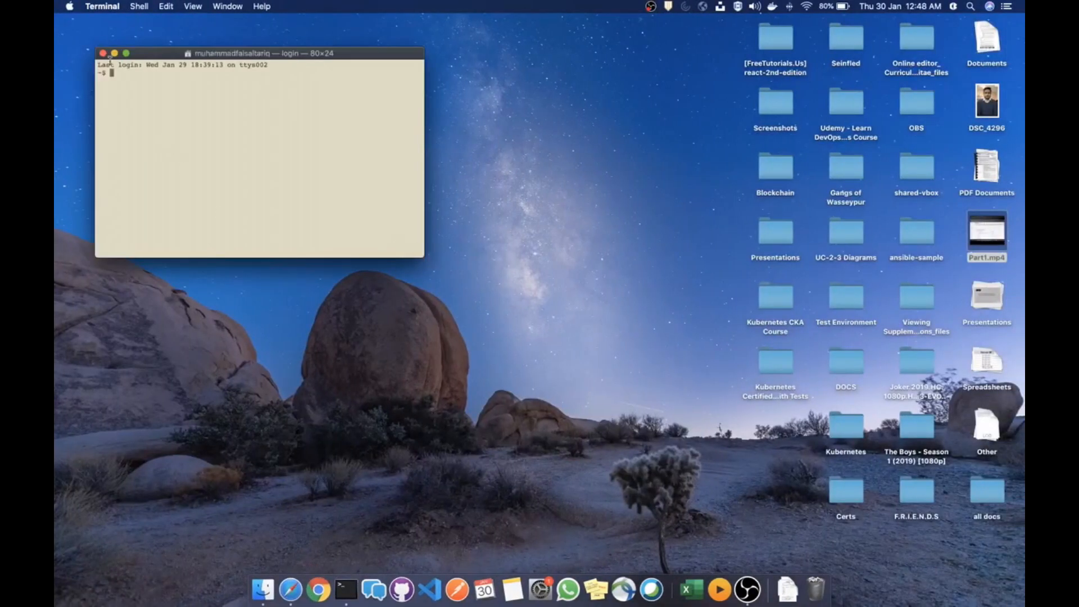
In a fresh 164×50 Terminal window, run ssh-add ~/.ssh/ansible-test2.pem
{"action": "left_click", "coordinate": [104, 54]}
{"action": "left_click", "coordinate": [345, 589]}
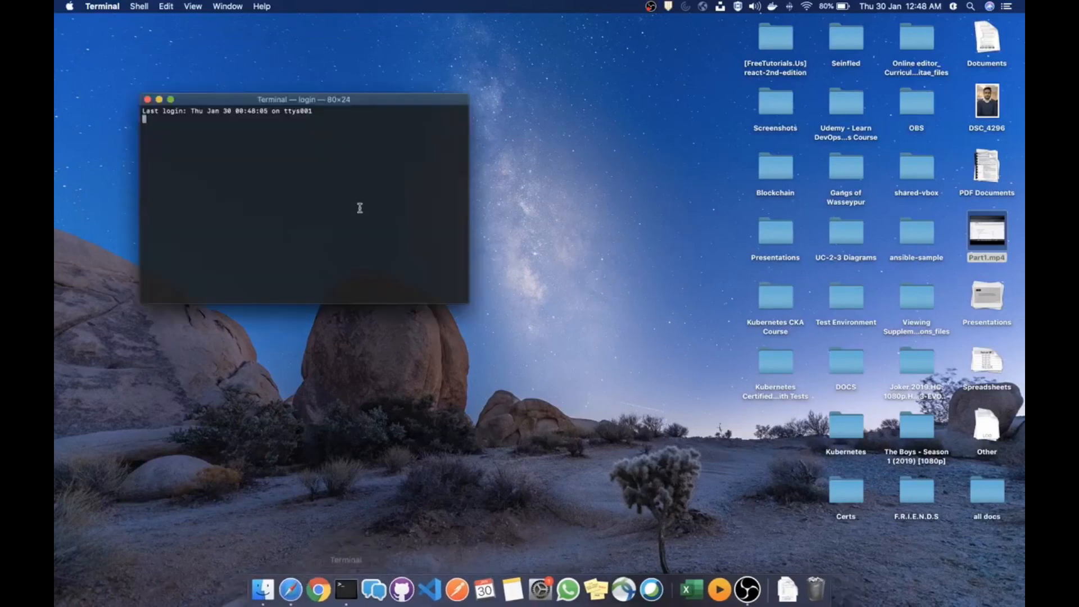
{"action": "left_click_drag", "start_coordinate": [467, 303], "coordinate": [808, 513]}
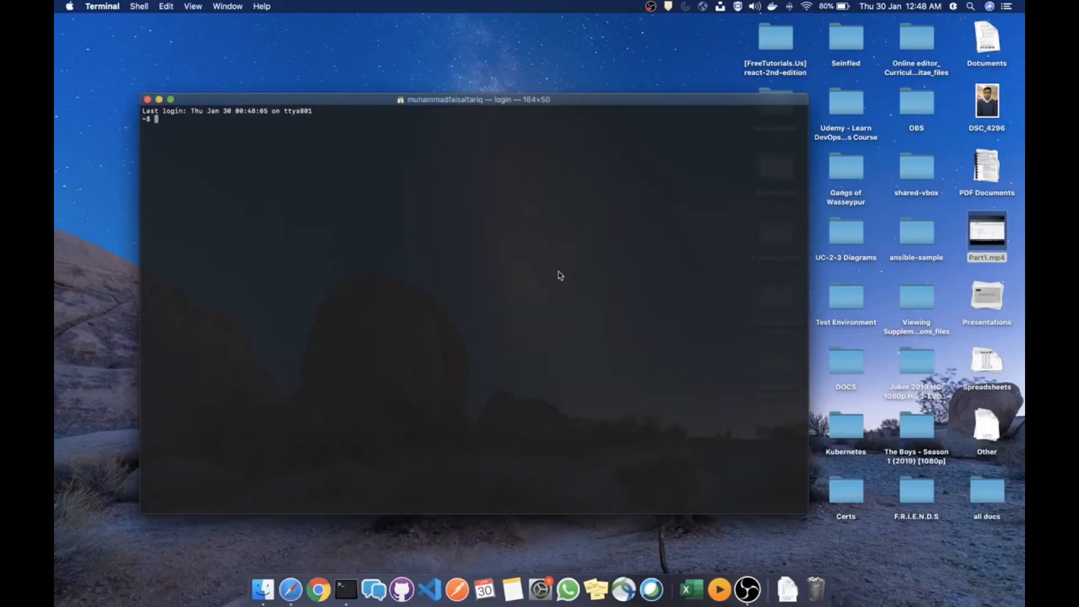
{"action": "type", "text": "ssh root"}
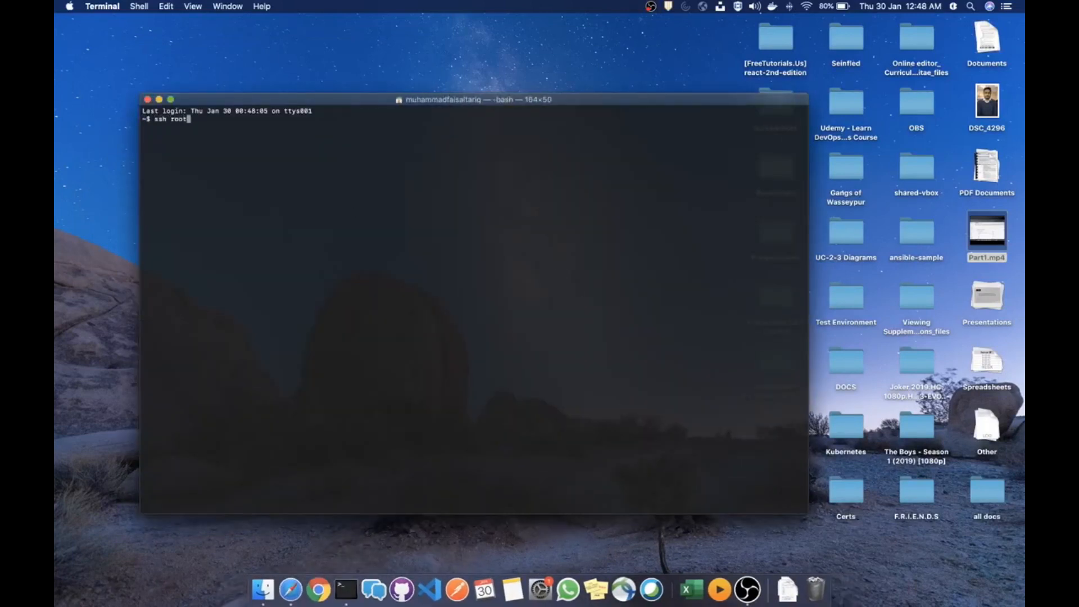
{"action": "key", "text": "BackSpace"}
{"action": "key", "text": "BackSpace"}
{"action": "type", "text": "ec2-us"}
{"action": "key", "text": "BackSpace"}
{"action": "key", "text": "BackSpace"}
{"action": "key", "text": "BackSpace"}
{"action": "key", "text": "BackSpace"}
{"action": "key", "text": "BackSpace"}
{"action": "key", "text": "BackSpace"}
{"action": "key", "text": "BackSpace"}
{"action": "key", "text": "BackSpace"}
{"action": "type", "text": "sh-add ~/.ssh/ansible-t"}
{"action": "key", "text": "BackSpace"}
{"action": "type", "text": "ansible-test2.pem"}
{"action": "key", "text": "Return"}
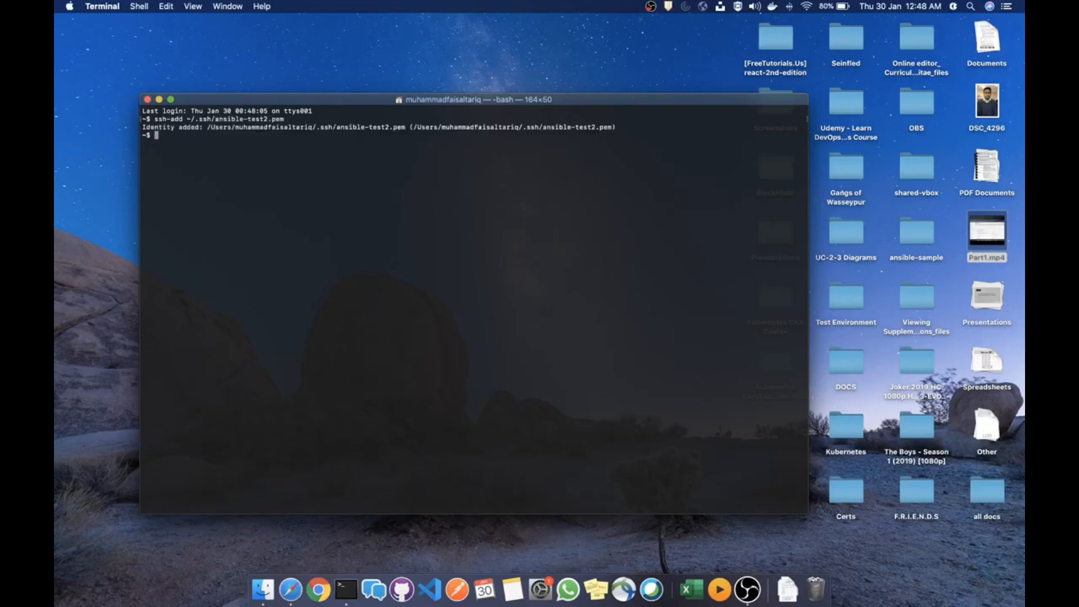
Prepare the ssh command to ec2-user at the instance's pasted public DNS
{"action": "key", "text": "Return"}
{"action": "key", "text": "Return"}
{"action": "type", "text": "ssh ec2-use"}
{"action": "key", "text": "super+v"}
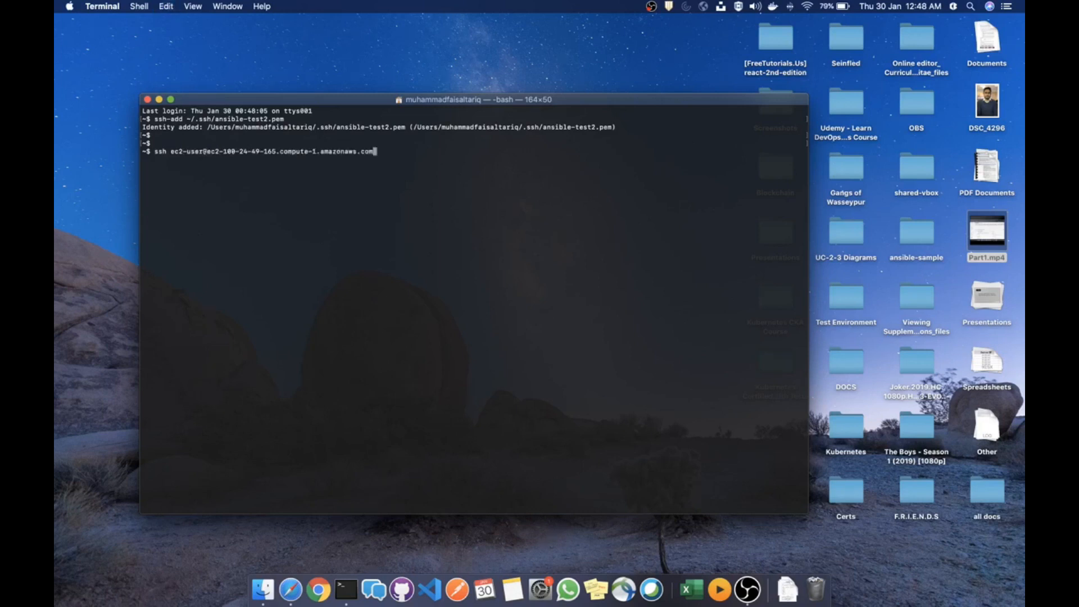
{"action": "key", "text": "ctrl+Left"}
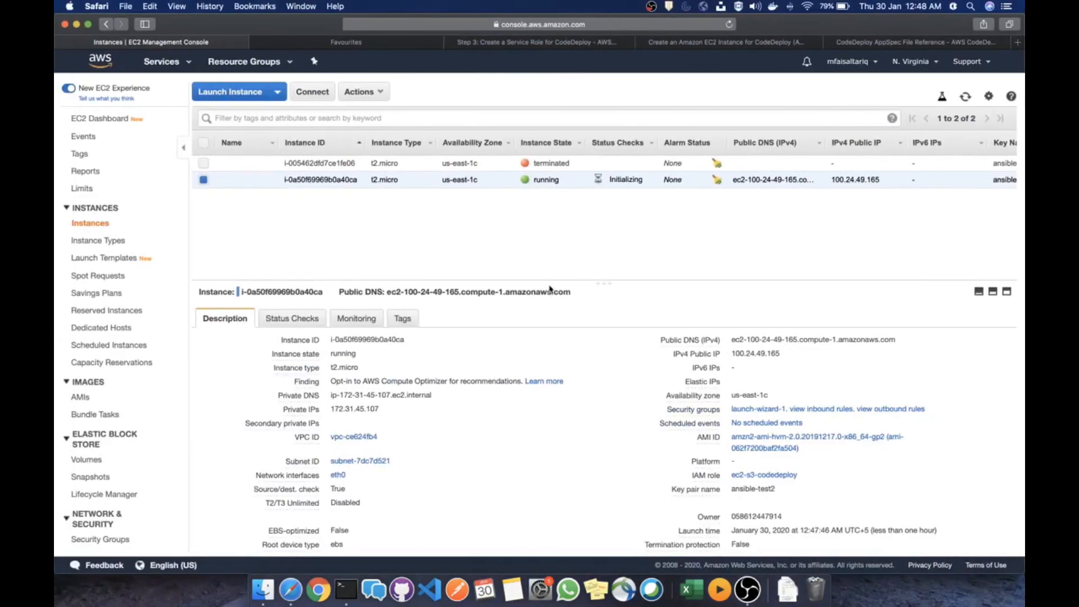
SSH into the instance as ec2-user, accepting its host key
{"action": "key", "text": "ctrl+Right"}
{"action": "key", "text": "Return"}
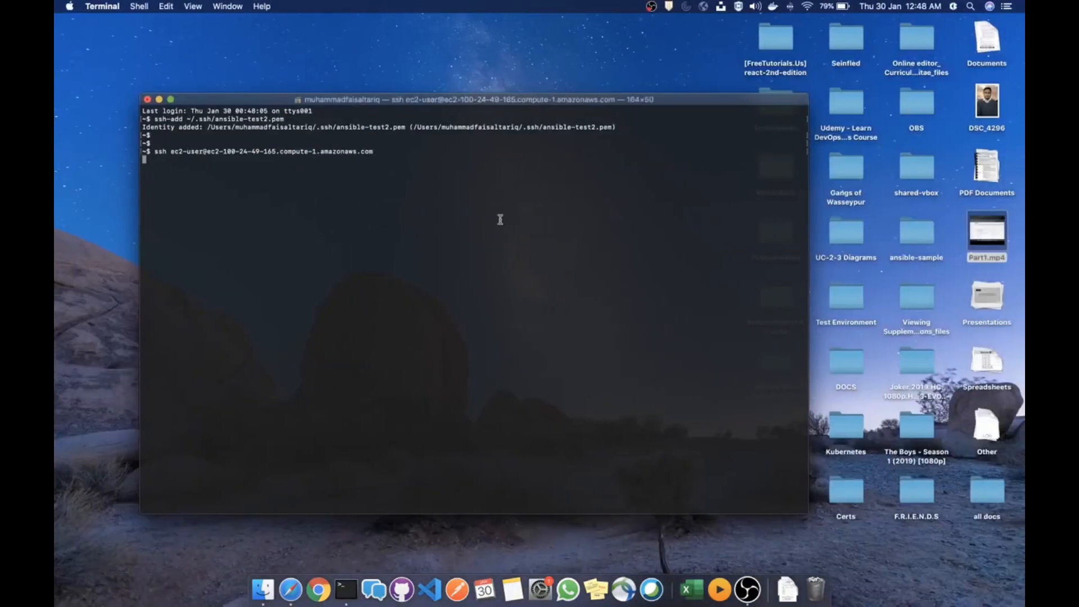
{"action": "type", "text": "s"}
{"action": "key", "text": "Return"}
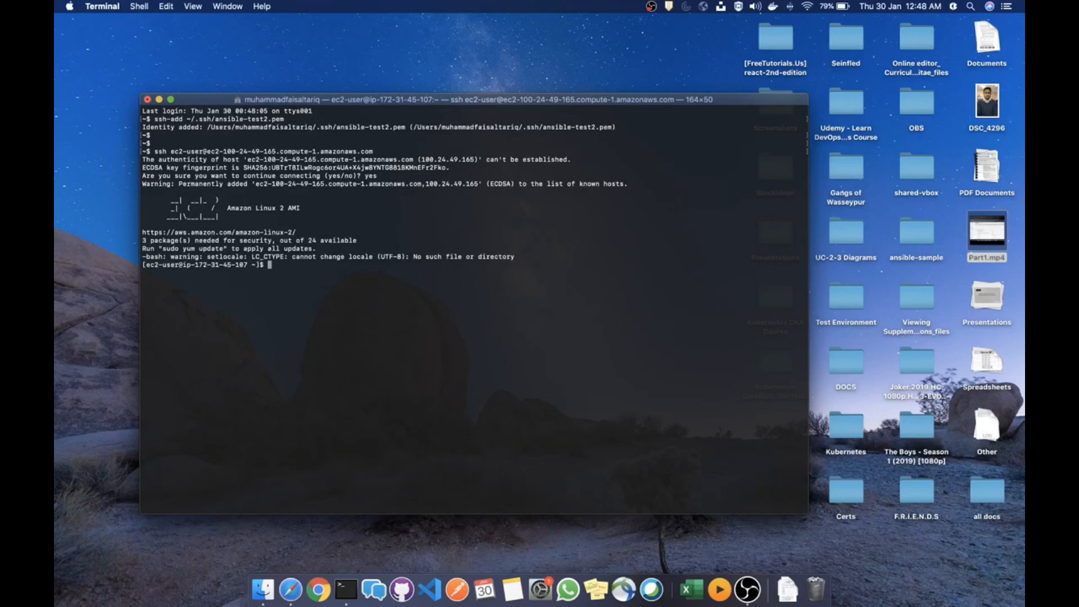
Run sudo service codedeploy-agent status, which reports the unit is not found
{"action": "type", "text": "sudo serve"}
{"action": "key", "text": "BackSpace"}
{"action": "type", "text": "ice codedeploy-agent status"}
{"action": "key", "text": "Return"}
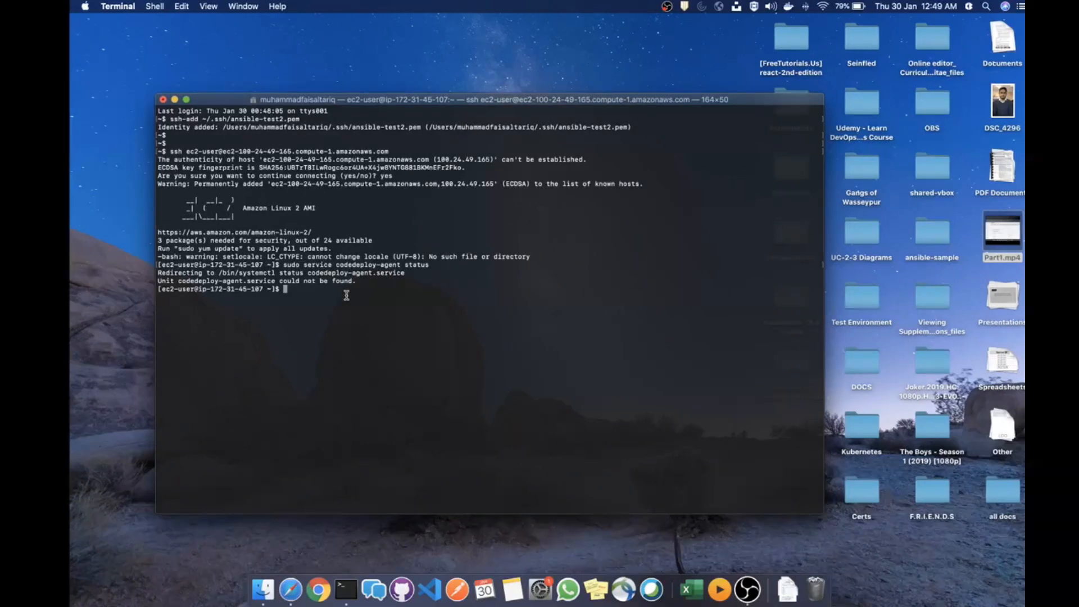
{"action": "key", "text": "ctrl+Left"}
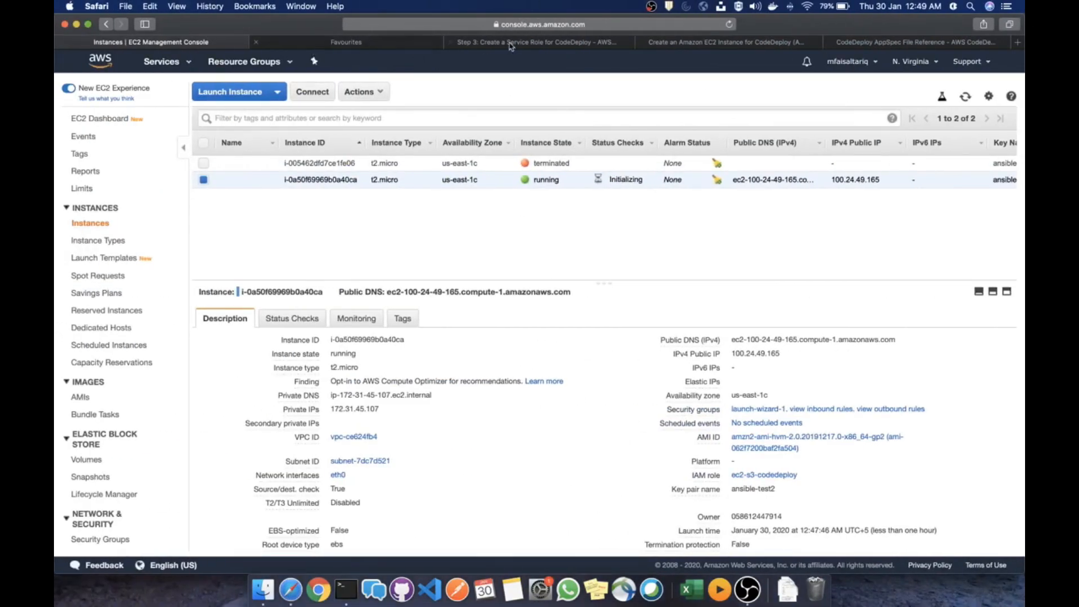
Open the Create an Amazon EC2 Instance for CodeDeploy guide and scroll down its content
{"action": "left_click", "coordinate": [523, 45]}
{"action": "left_click", "coordinate": [703, 44]}
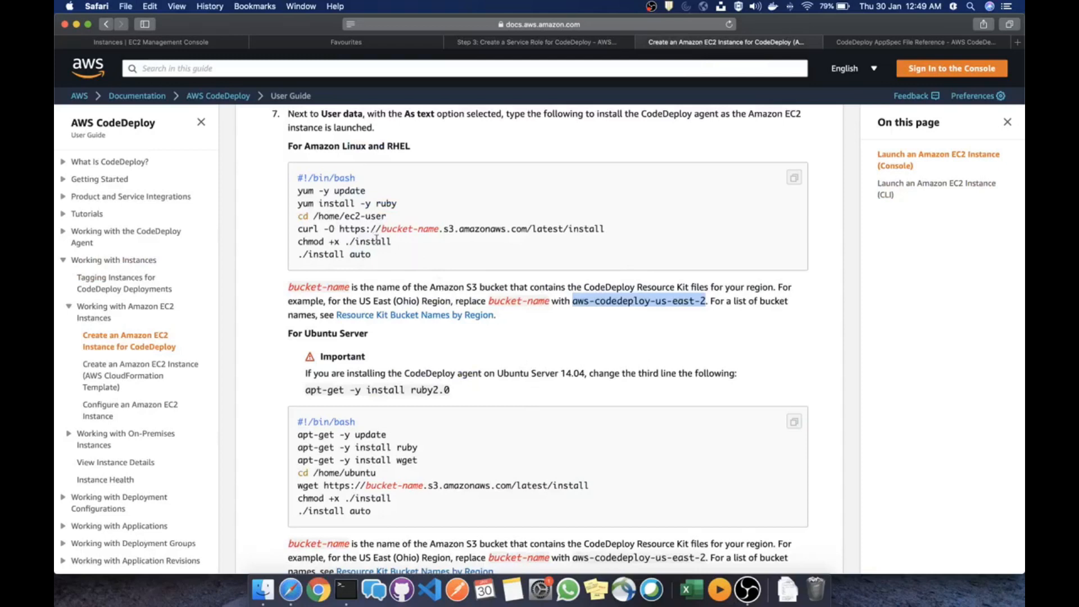
{"action": "scroll", "coordinate": [590, 340], "scroll_direction": "down", "scroll_amount": 5}
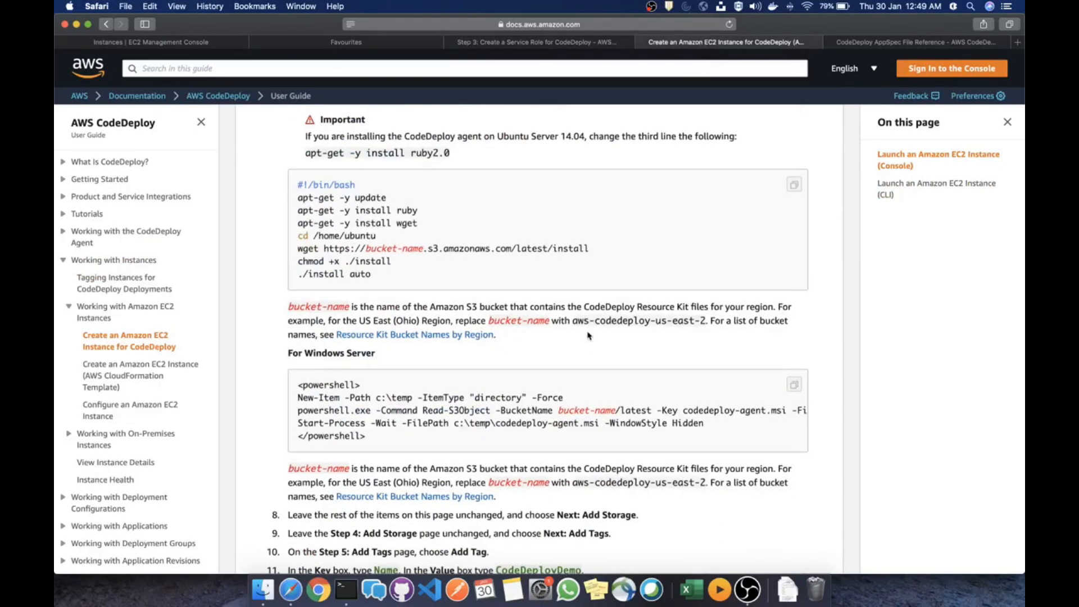
{"action": "scroll", "coordinate": [590, 336], "scroll_direction": "down", "scroll_amount": 8}
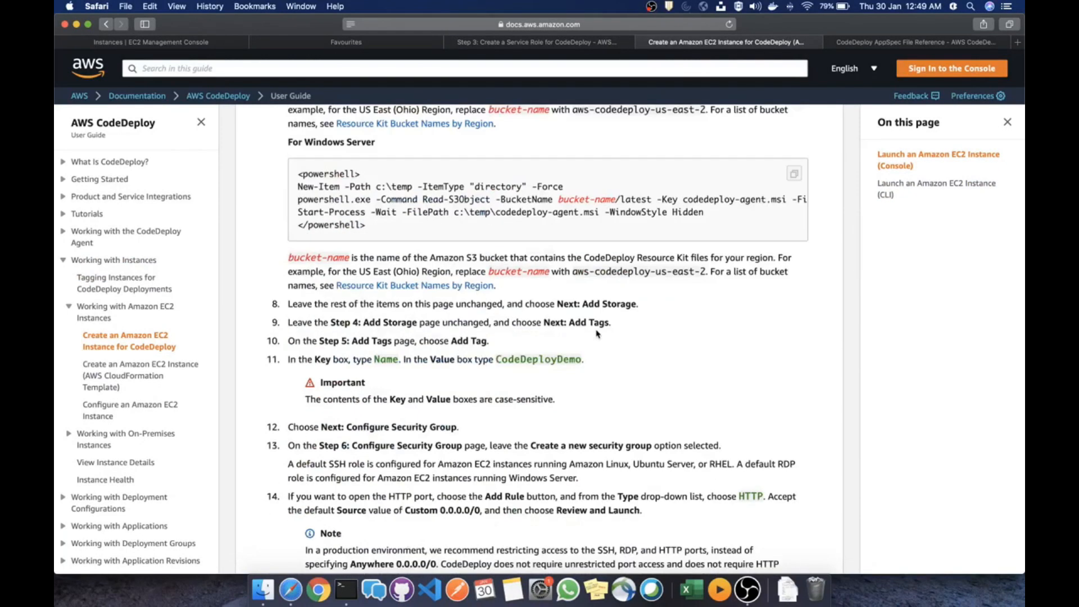
{"action": "scroll", "coordinate": [602, 360], "scroll_direction": "down", "scroll_amount": 5}
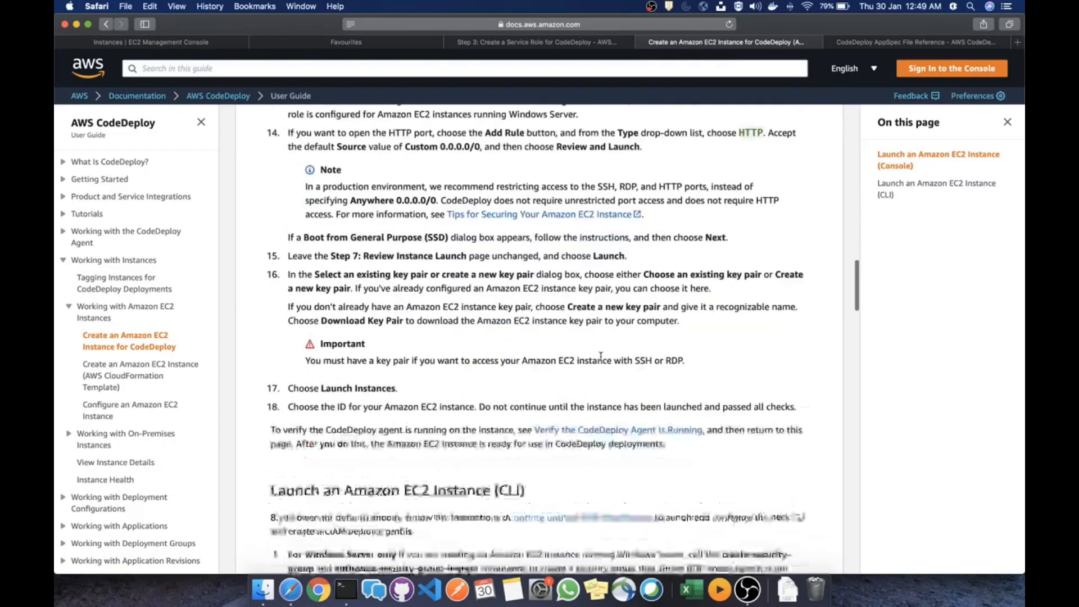
{"action": "scroll", "coordinate": [602, 360], "scroll_direction": "down", "scroll_amount": 7}
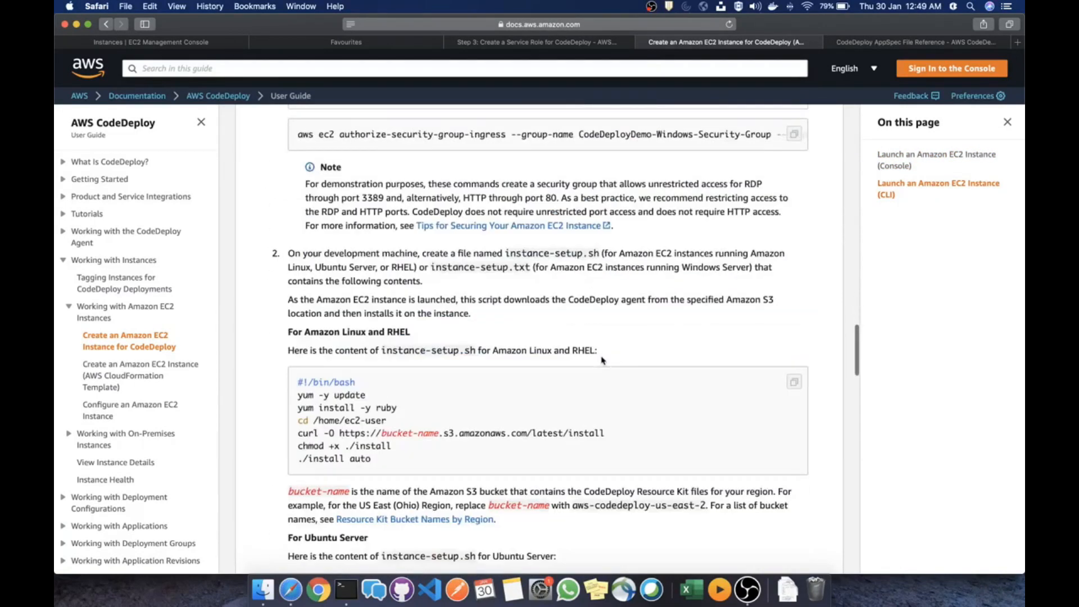
{"action": "scroll", "coordinate": [603, 360], "scroll_direction": "down", "scroll_amount": 9}
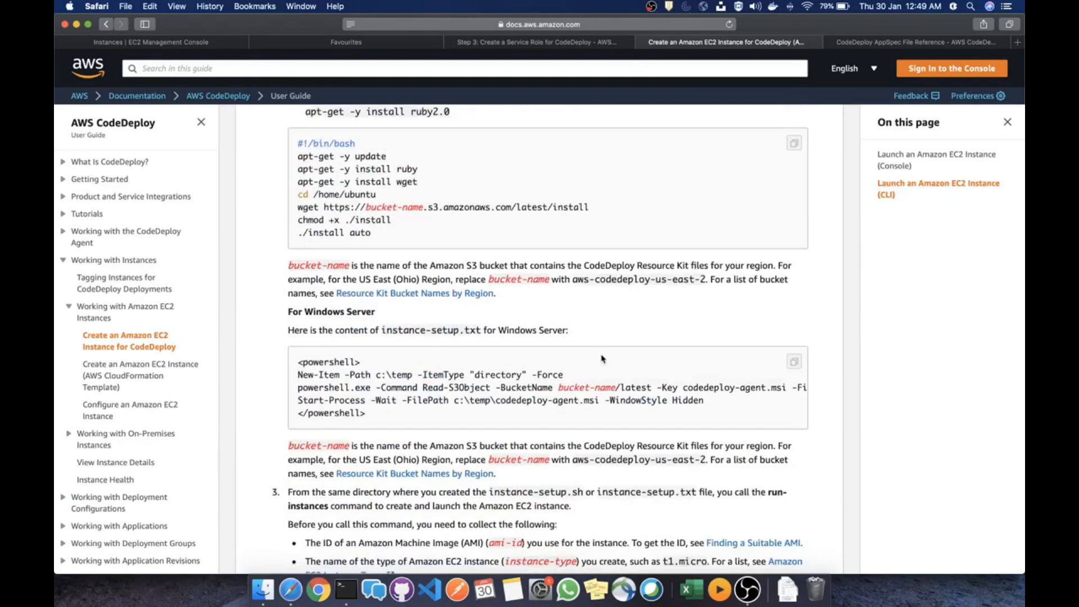
Search the guide for 'status' to locate the instance status-check command
{"action": "key", "text": "super+f"}
{"action": "type", "text": "\\"}
{"action": "type", "text": "us"}
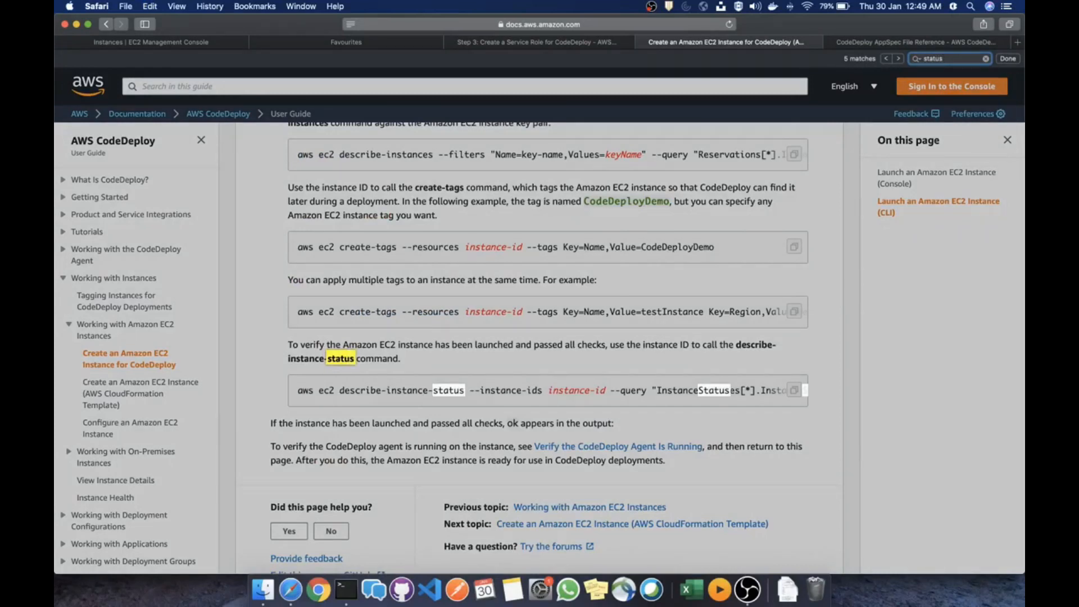
{"action": "key", "text": "Return"}
{"action": "key", "text": "Return"}
{"action": "key", "text": "Return"}
{"action": "key", "text": "Return"}
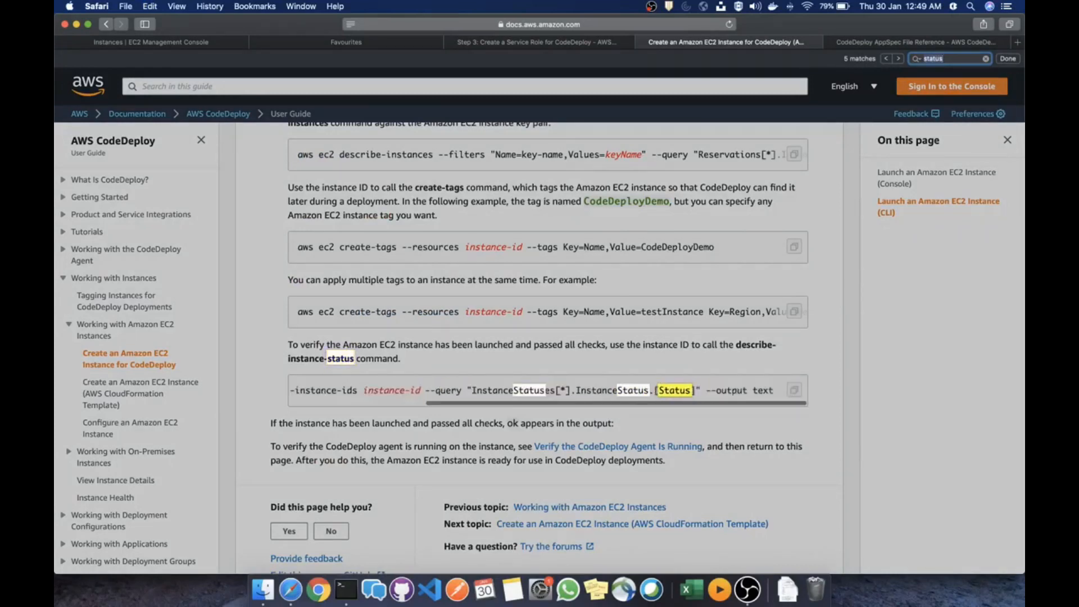
{"action": "key", "text": "Return"}
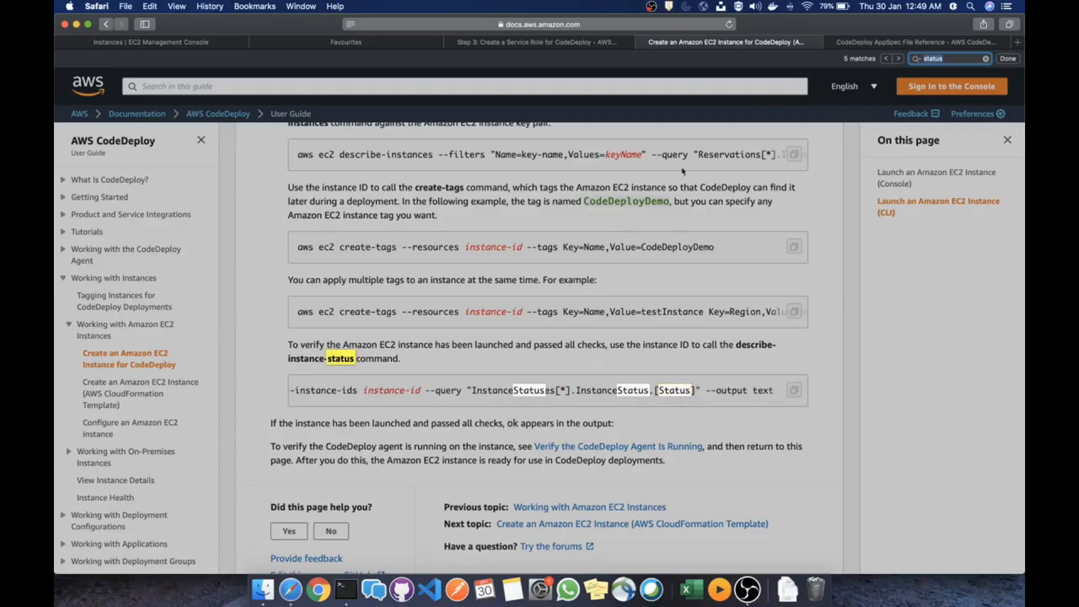
{"action": "left_click", "coordinate": [756, 189]}
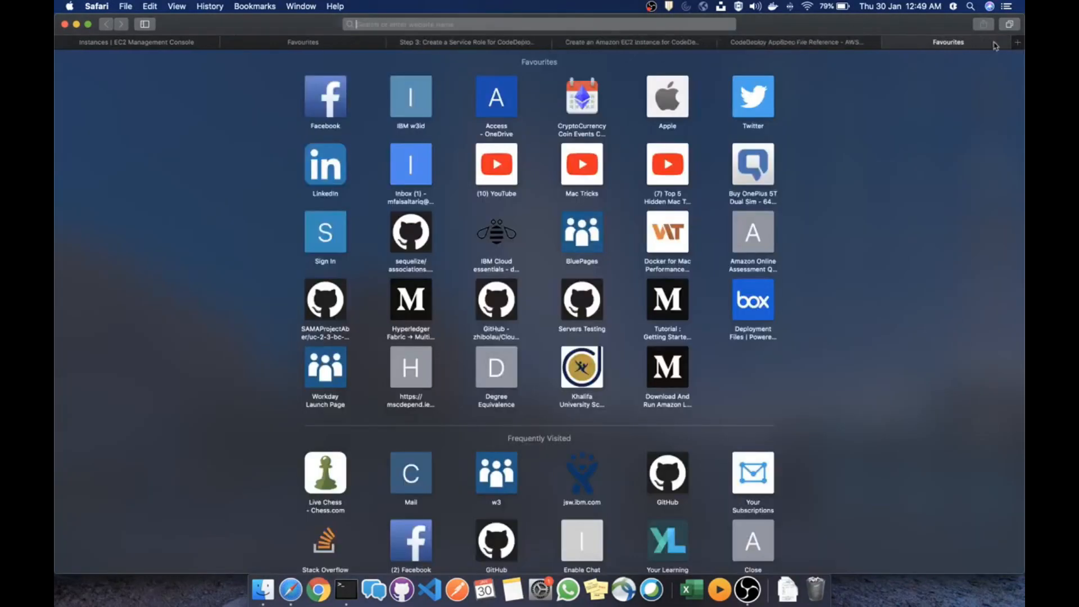
{"action": "left_click", "coordinate": [1017, 42]}
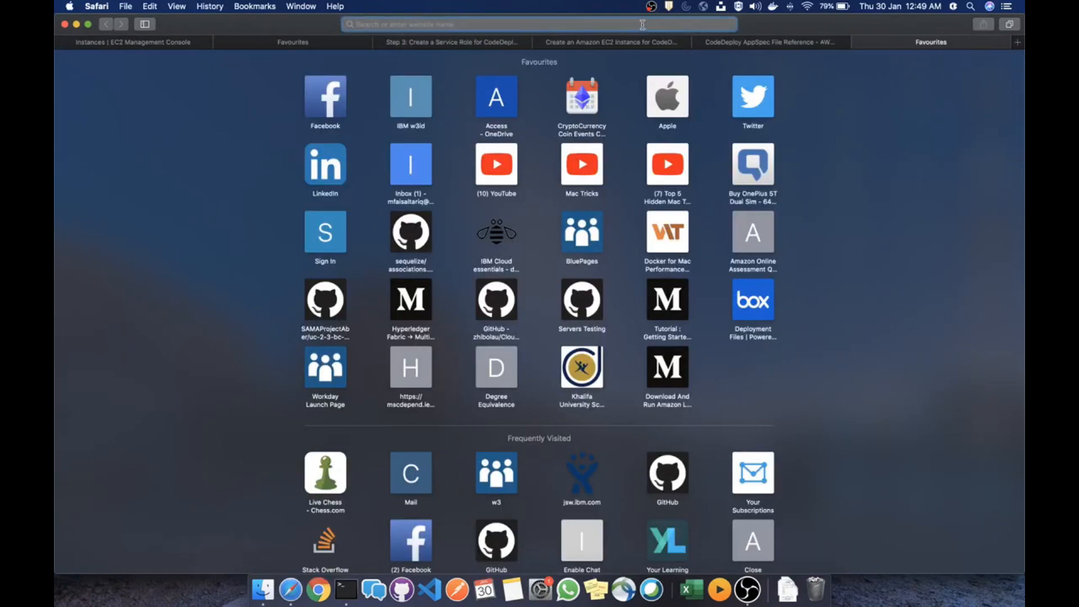
Google 'codedeploy status check' and open Verify the CodeDeploy Agent Is Running in a new tab
{"action": "type", "text": "codedeploy status check"}
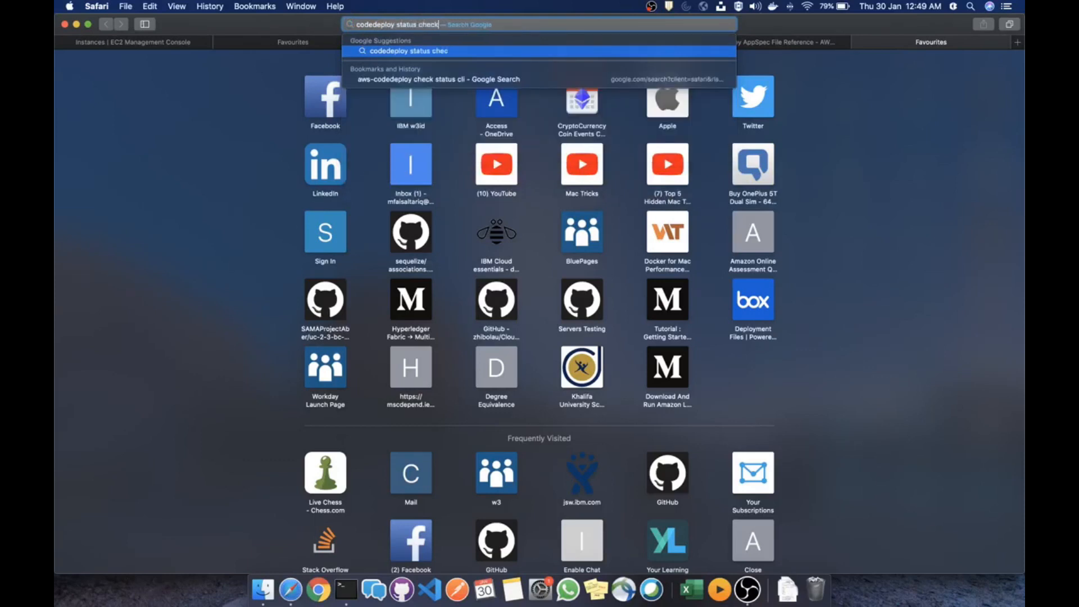
{"action": "key", "text": "Return"}
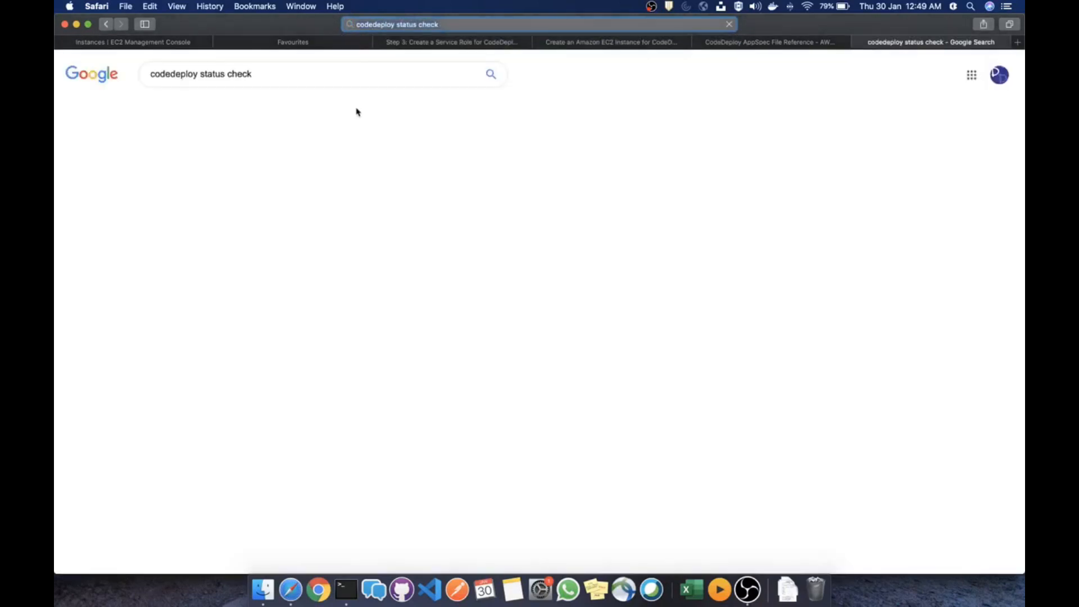
{"action": "right_click", "coordinate": [336, 171]}
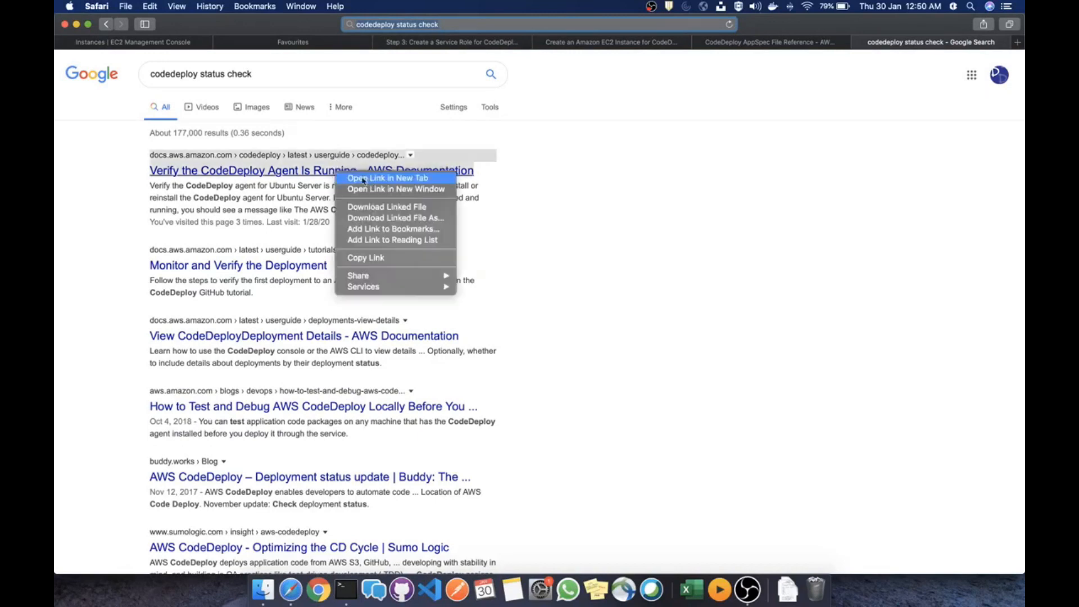
{"action": "left_click", "coordinate": [369, 178]}
{"action": "left_click", "coordinate": [935, 42]}
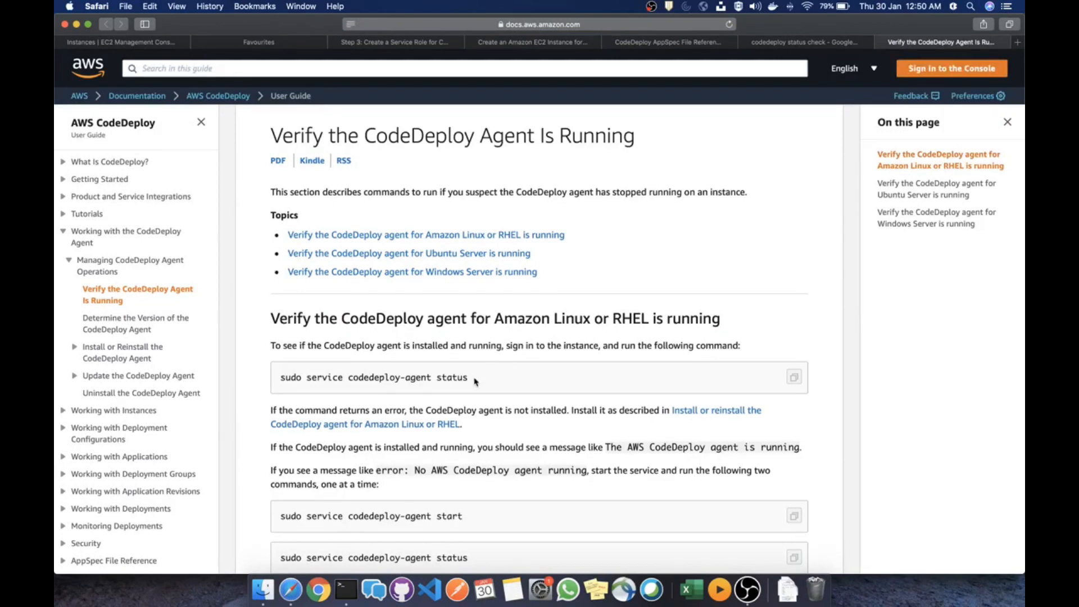
Copy sudo service codedeploy-agent status from the docs and run it in the SSH session
{"action": "key", "text": "ctrl+Right"}
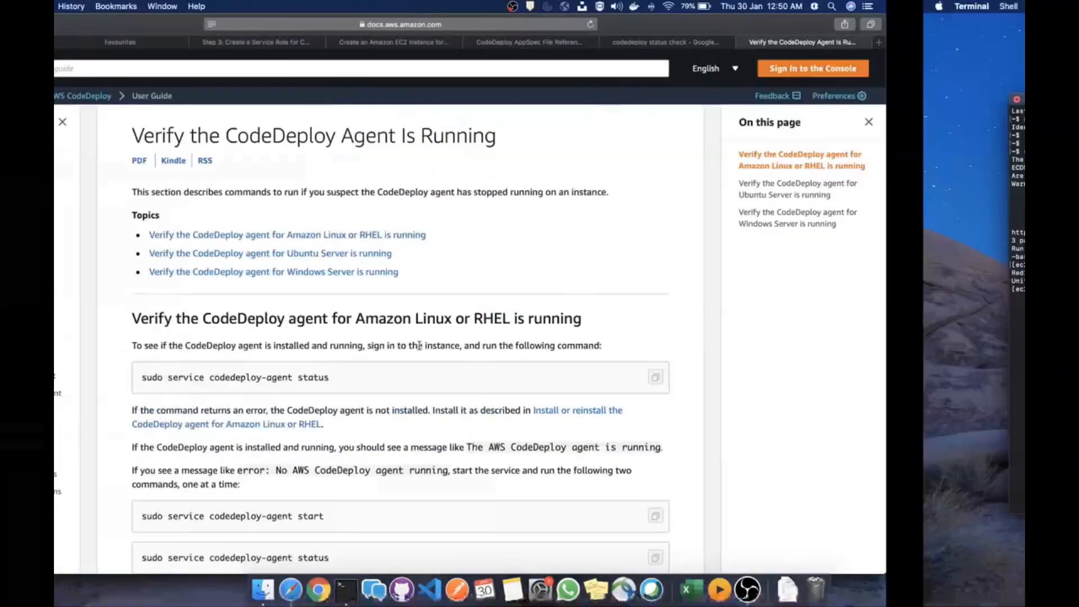
{"action": "key", "text": "ctrl+Left"}
{"action": "left_click_drag", "start_coordinate": [482, 380], "coordinate": [281, 380]}
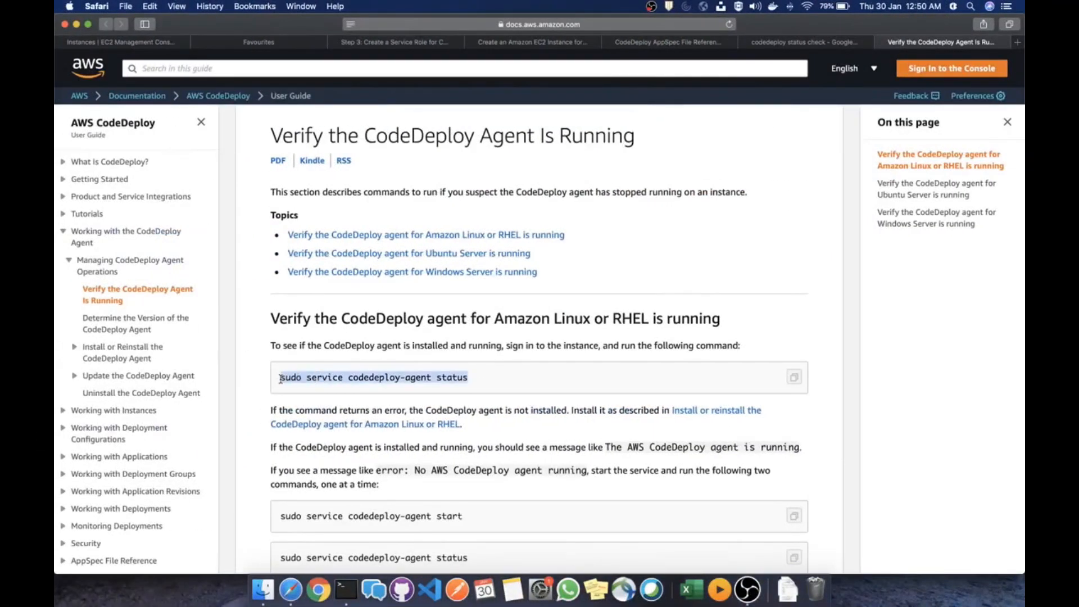
{"action": "key", "text": "super+c"}
{"action": "key", "text": "ctrl+Right"}
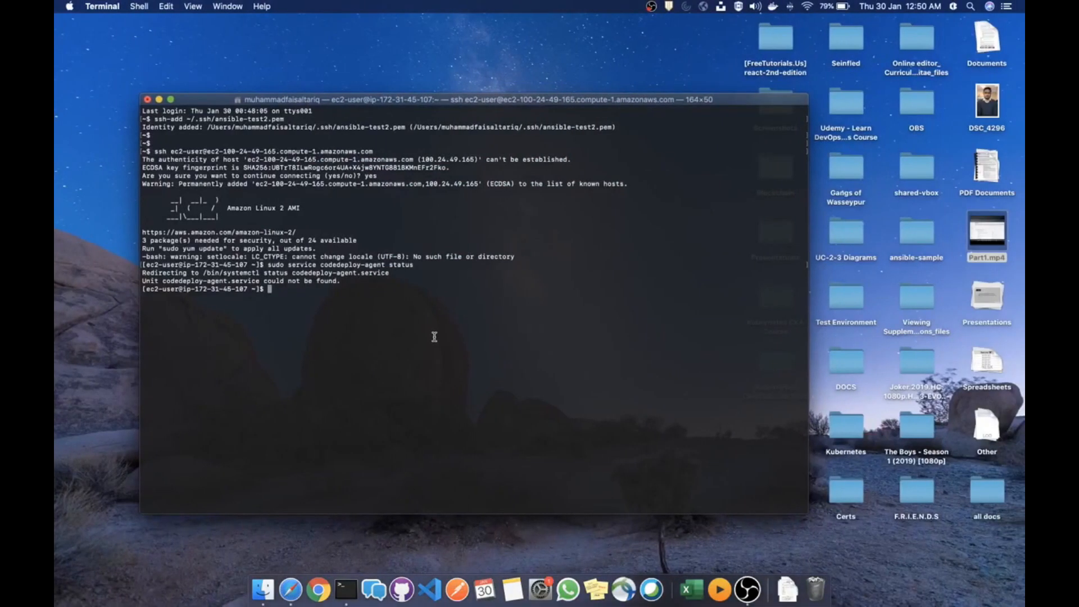
{"action": "key", "text": "super+v"}
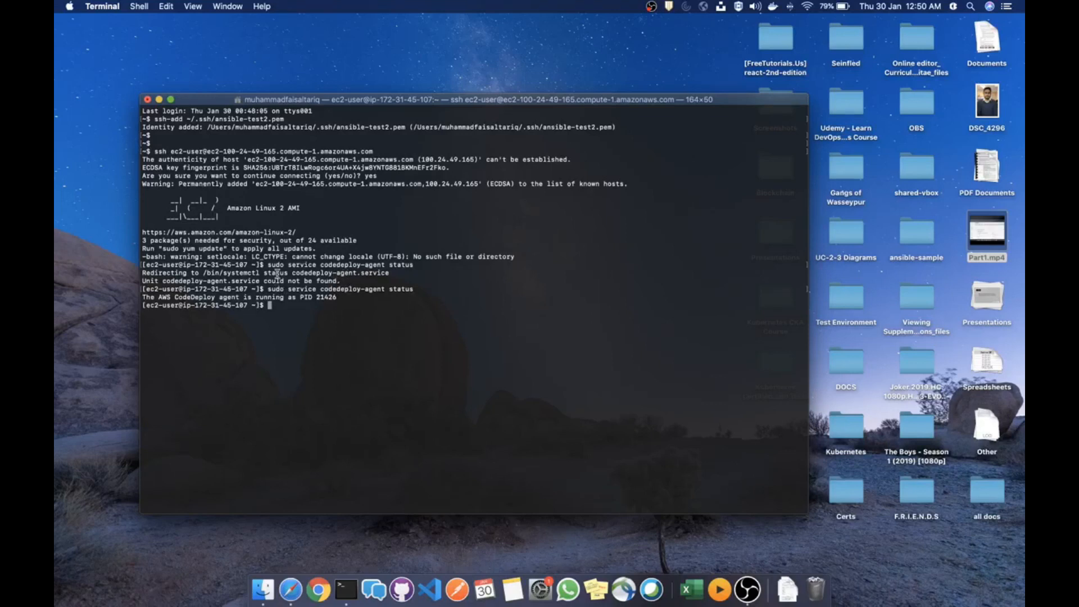
Confirm the agent is running as PID 21426, then return to the EC2 instances list
{"action": "double_click", "coordinate": [277, 275]}
{"action": "left_click", "coordinate": [277, 283]}
{"action": "key", "text": "Return"}
{"action": "key", "text": "Return"}
{"action": "key", "text": "Return"}
{"action": "key", "text": "super+Tab"}
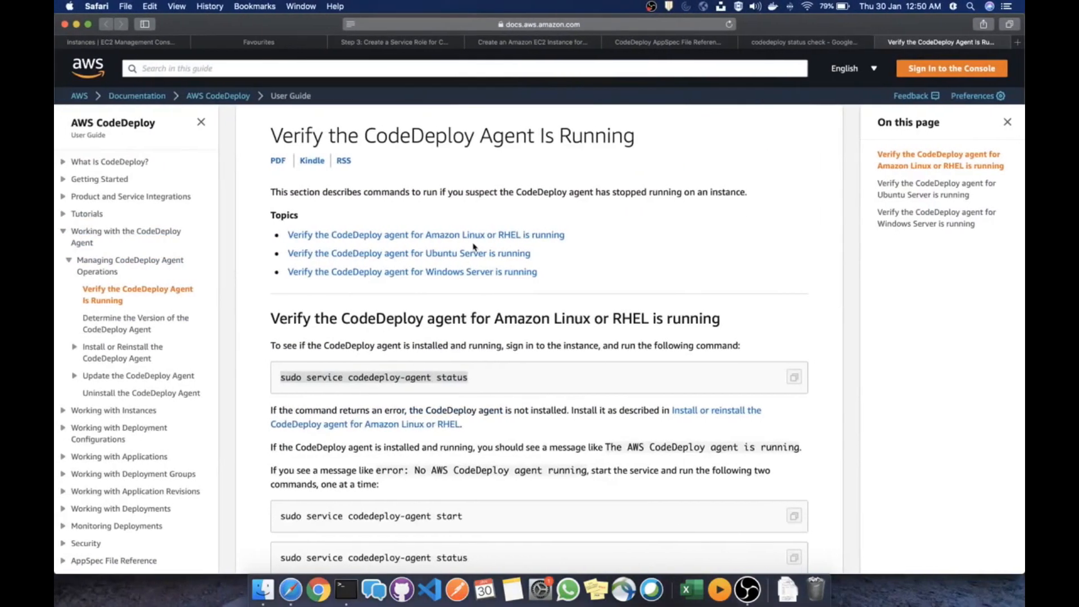
{"action": "left_click", "coordinate": [138, 41]}
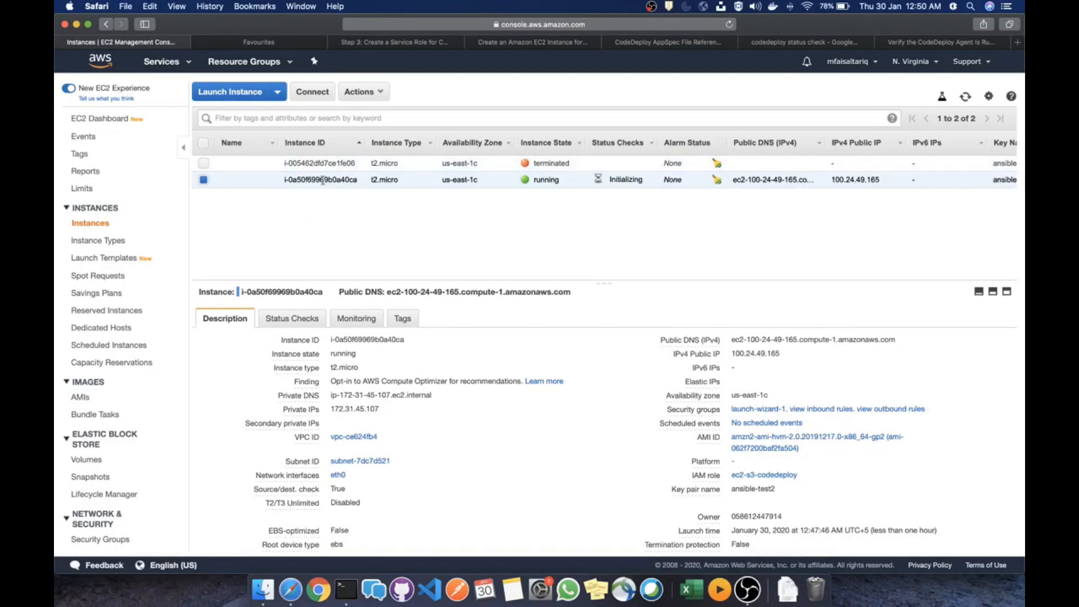
Go to CodeDeploy's Applications list and start a new application
{"action": "left_click", "coordinate": [166, 61]}
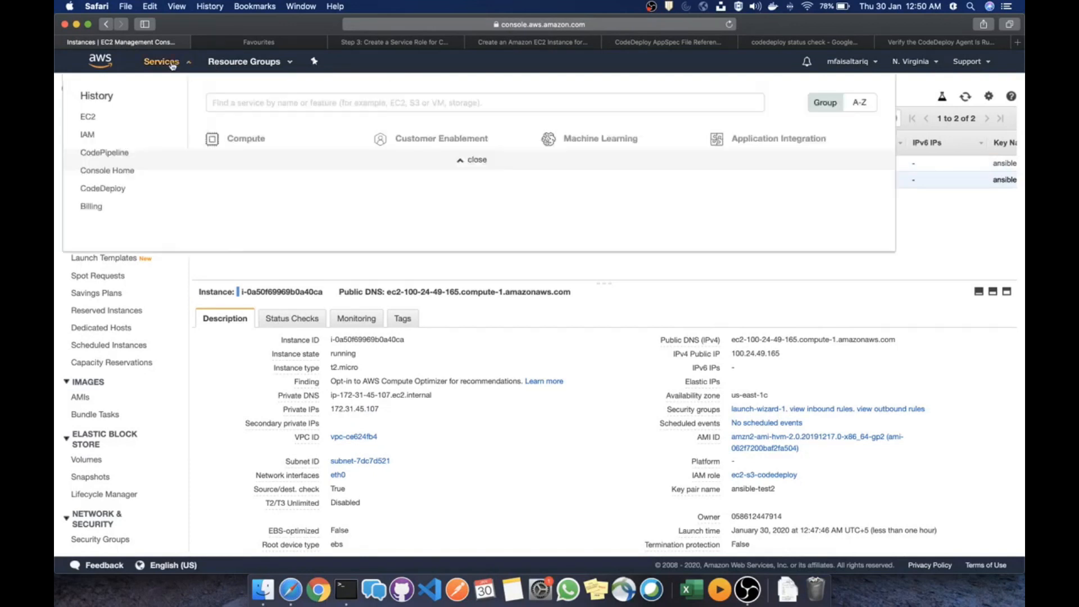
{"action": "left_click", "coordinate": [112, 190]}
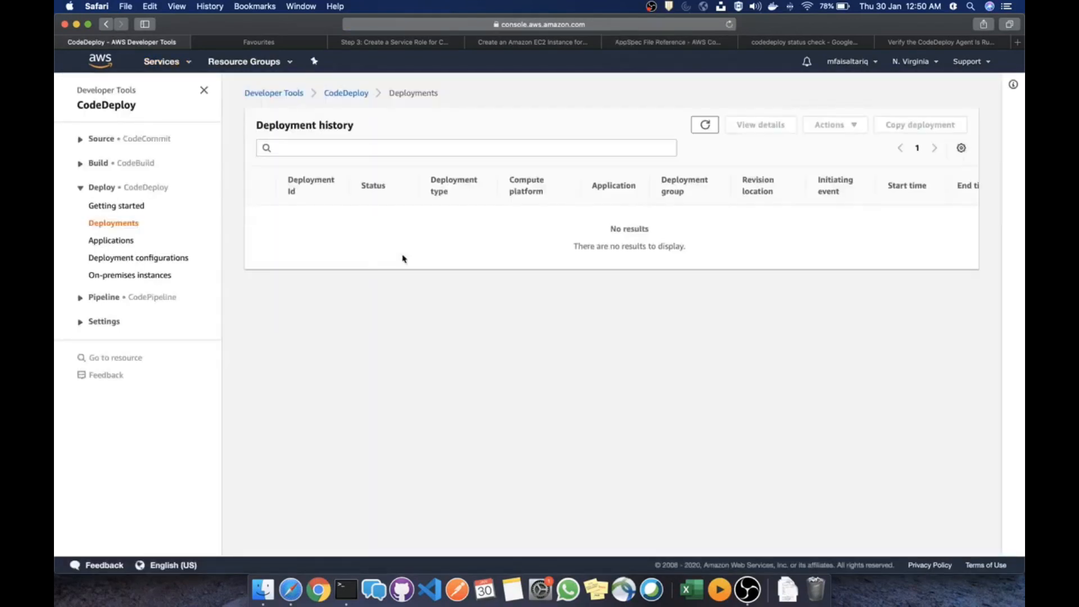
{"action": "left_click", "coordinate": [120, 240]}
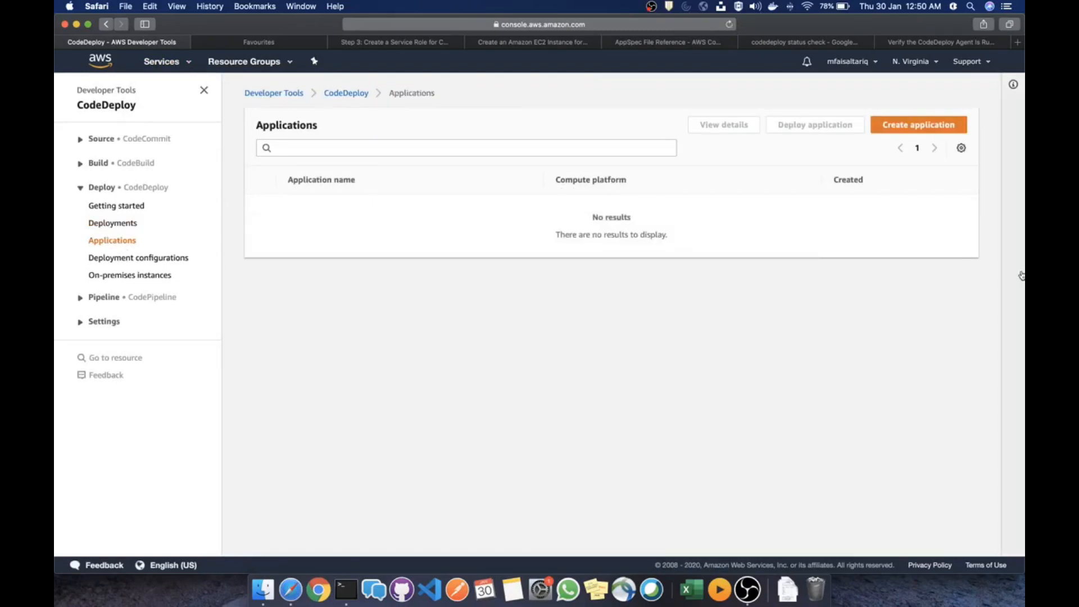
{"action": "left_click", "coordinate": [887, 124]}
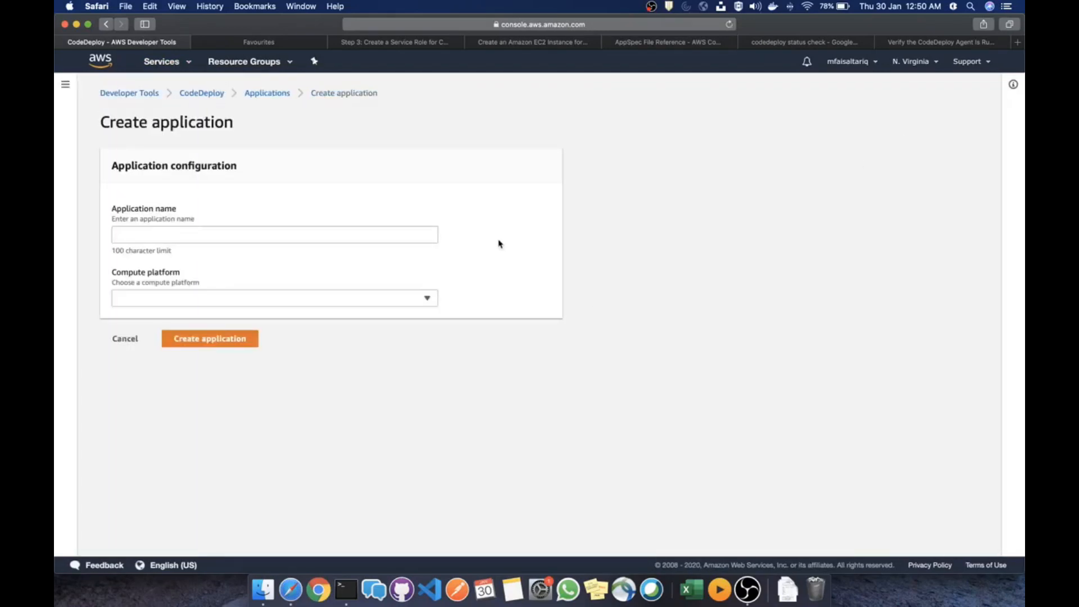
Create application code-deploy-app on the EC2/On-premises compute platform
{"action": "left_click", "coordinate": [257, 239]}
{"action": "type", "text": "tes"}
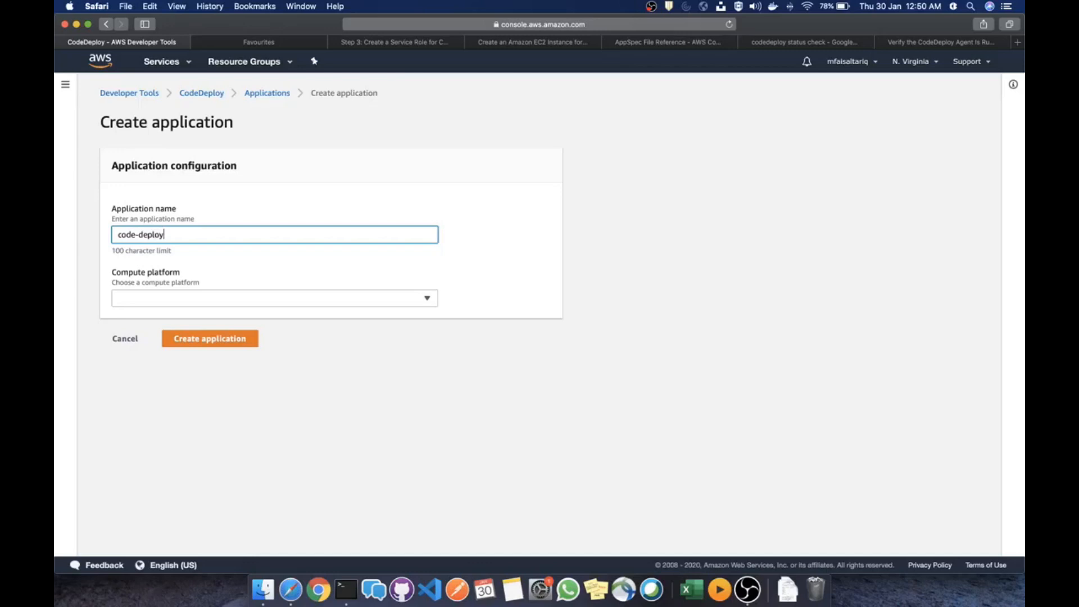
{"action": "type", "text": "pp"}
{"action": "key", "text": "Tab"}
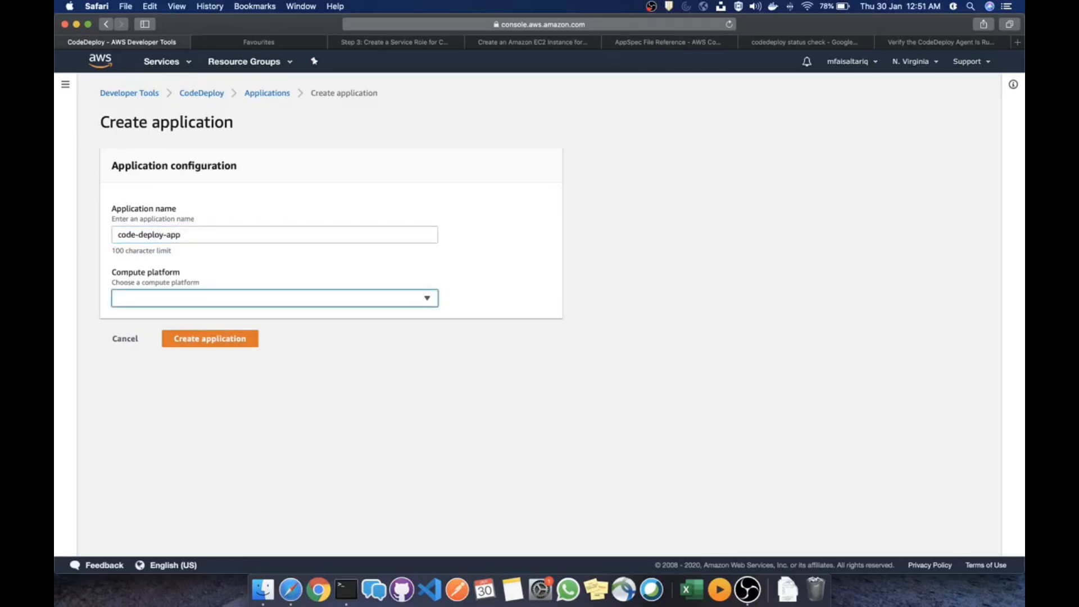
{"action": "left_click", "coordinate": [306, 305]}
{"action": "left_click", "coordinate": [264, 318]}
{"action": "left_click", "coordinate": [220, 344]}
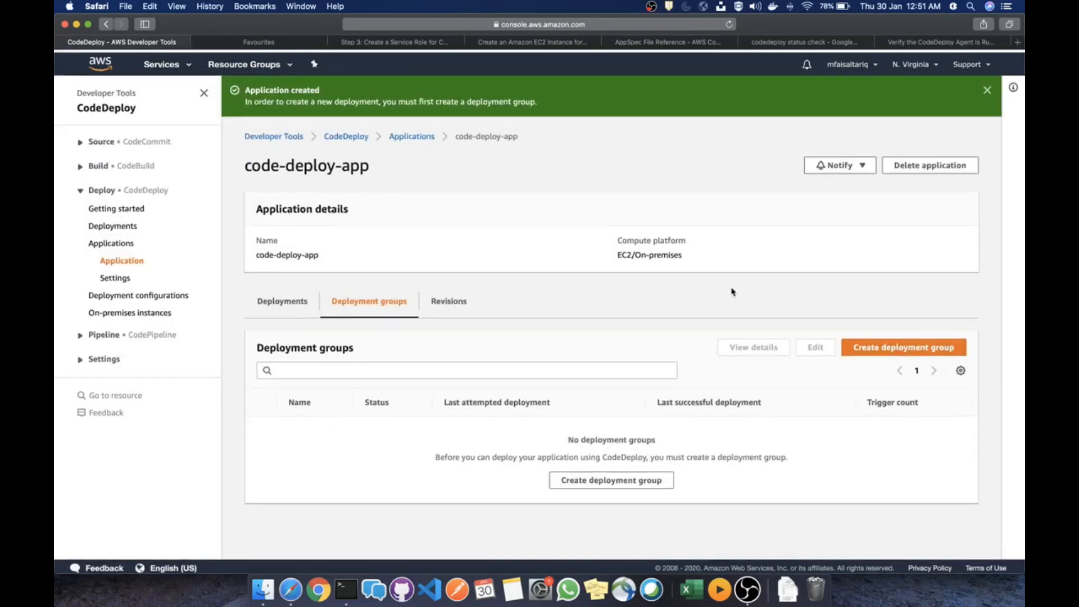
{"action": "left_click", "coordinate": [911, 346]}
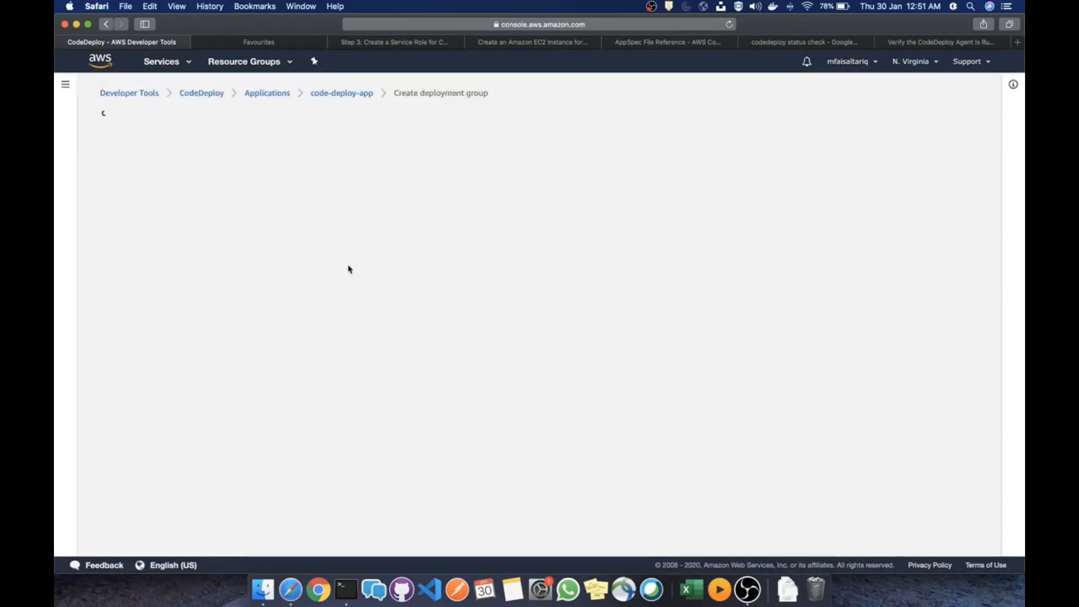
Name the deployment group ec2-code-deploy-dg and set code-deploy-role as its service role
{"action": "left_click", "coordinate": [248, 331]}
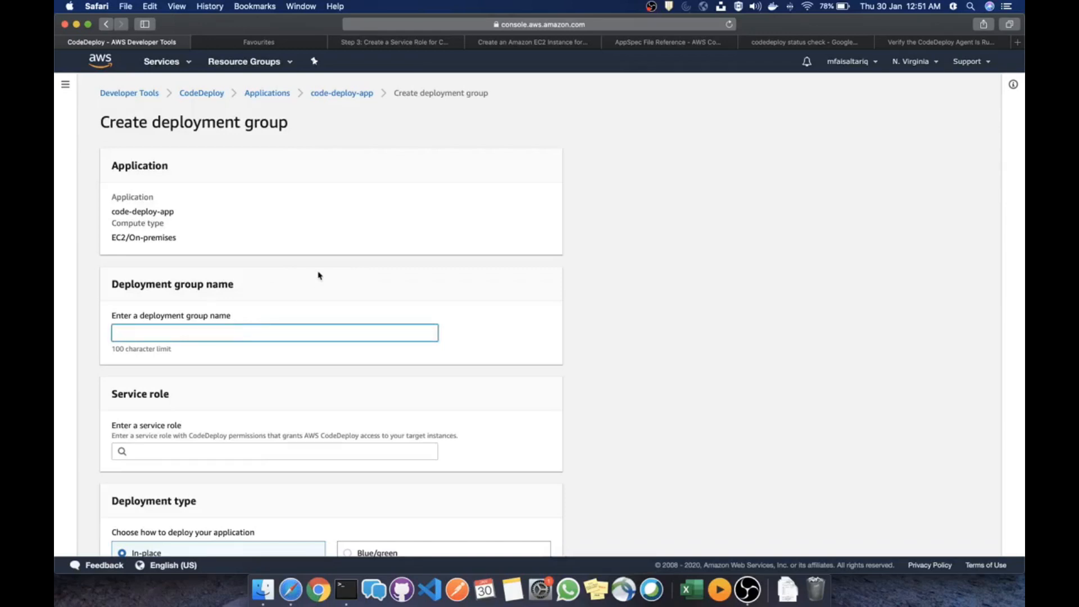
{"action": "type", "text": "s"}
{"action": "key", "text": "BackSpace"}
{"action": "key", "text": "Tab"}
{"action": "scroll", "coordinate": [303, 311], "scroll_direction": "down", "scroll_amount": 4}
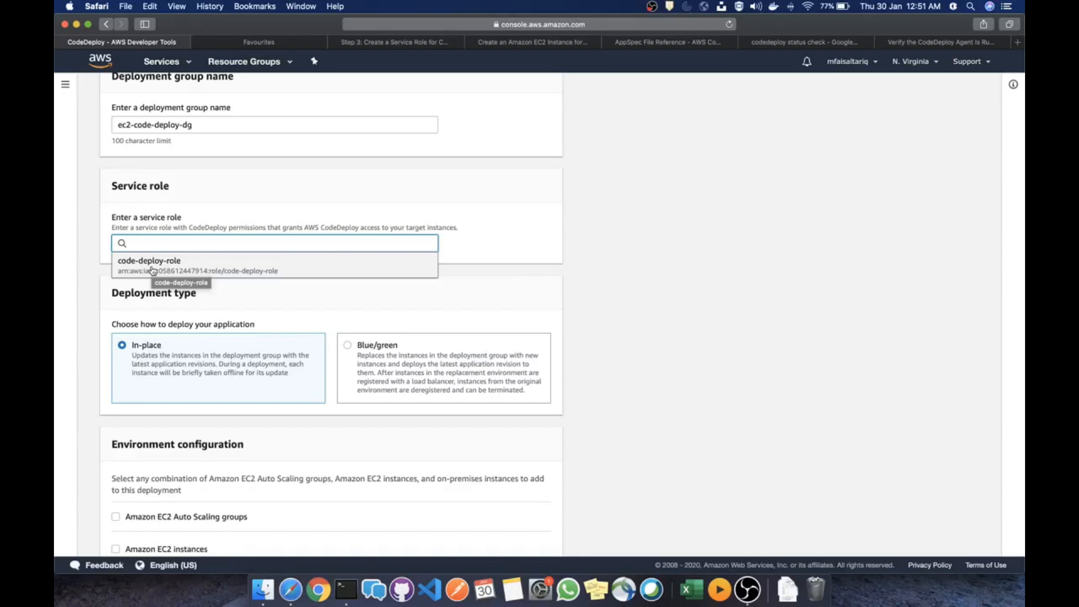
{"action": "left_click", "coordinate": [151, 268]}
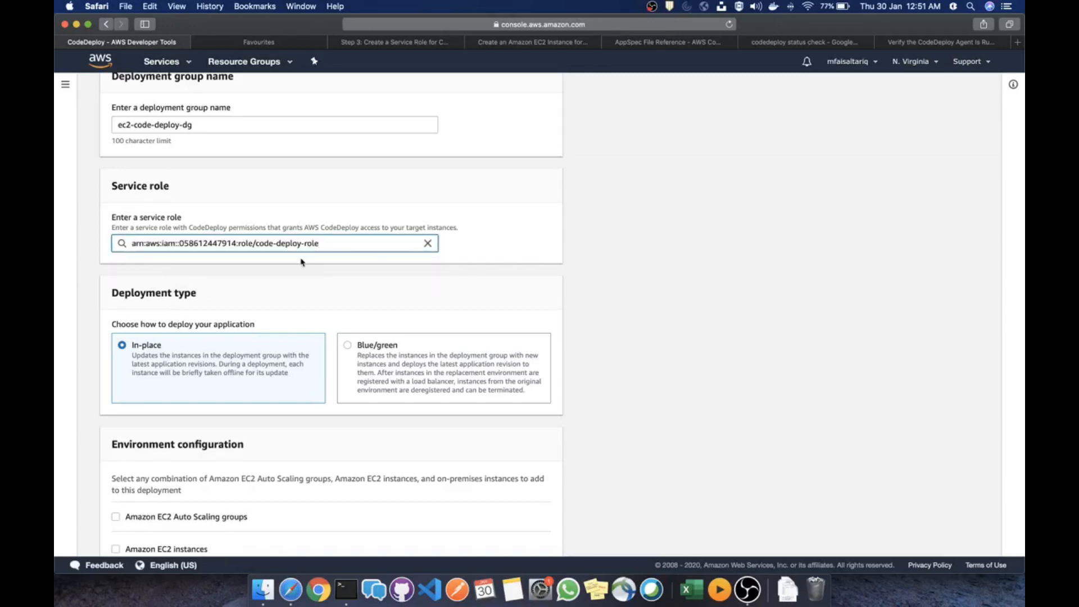
Target Amazon EC2 instances with tag key splunk and value test
{"action": "scroll", "coordinate": [302, 260], "scroll_direction": "down", "scroll_amount": 2}
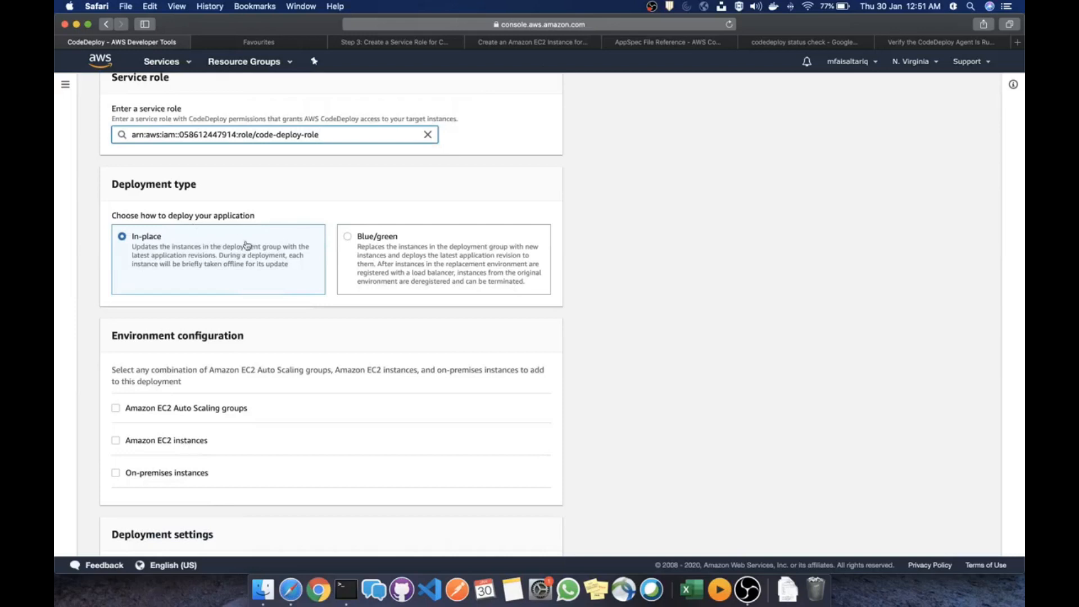
{"action": "left_click", "coordinate": [185, 443]}
{"action": "scroll", "coordinate": [241, 314], "scroll_direction": "down", "scroll_amount": 3}
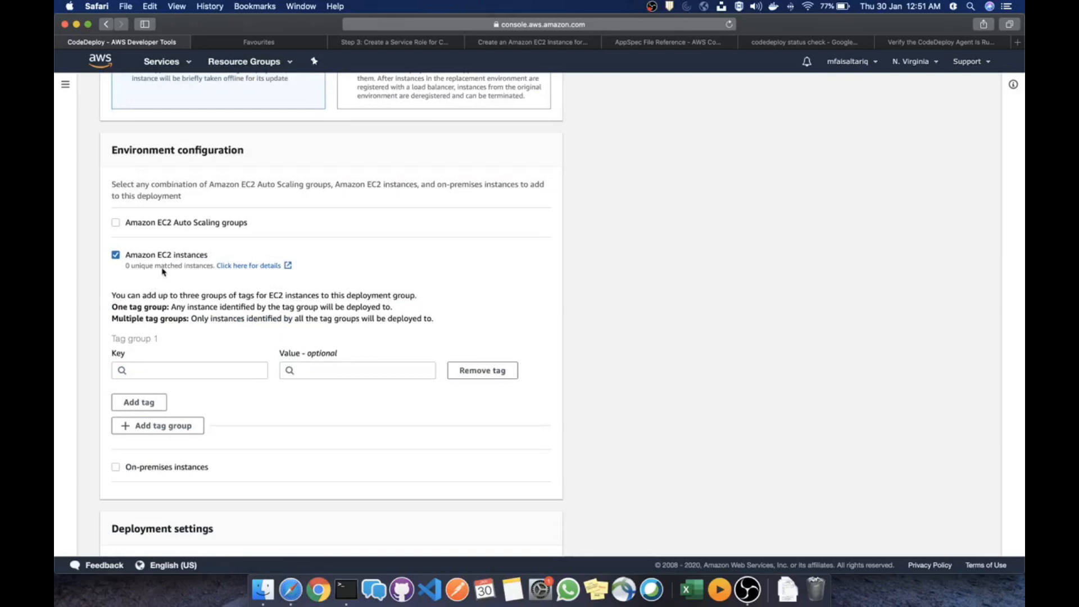
{"action": "left_click", "coordinate": [203, 370]}
{"action": "left_click", "coordinate": [175, 404]}
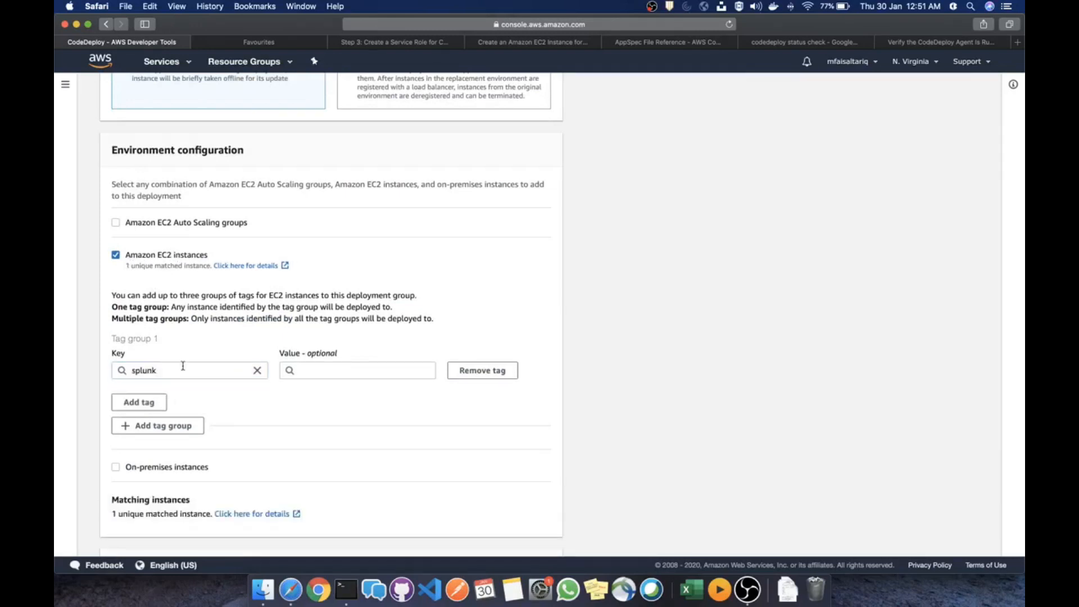
{"action": "left_click", "coordinate": [355, 369]}
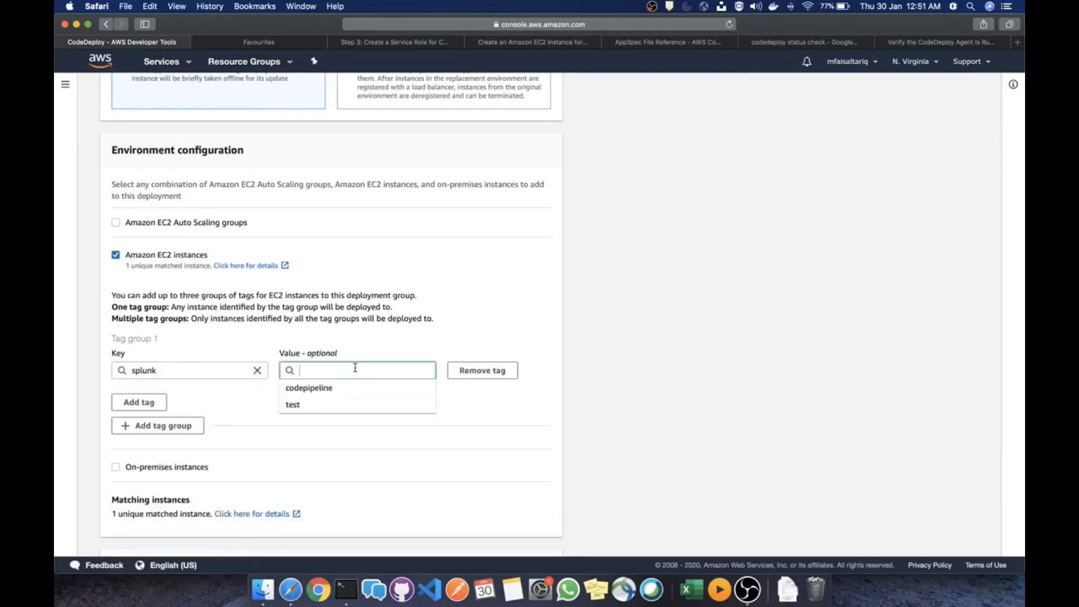
{"action": "left_click", "coordinate": [346, 406]}
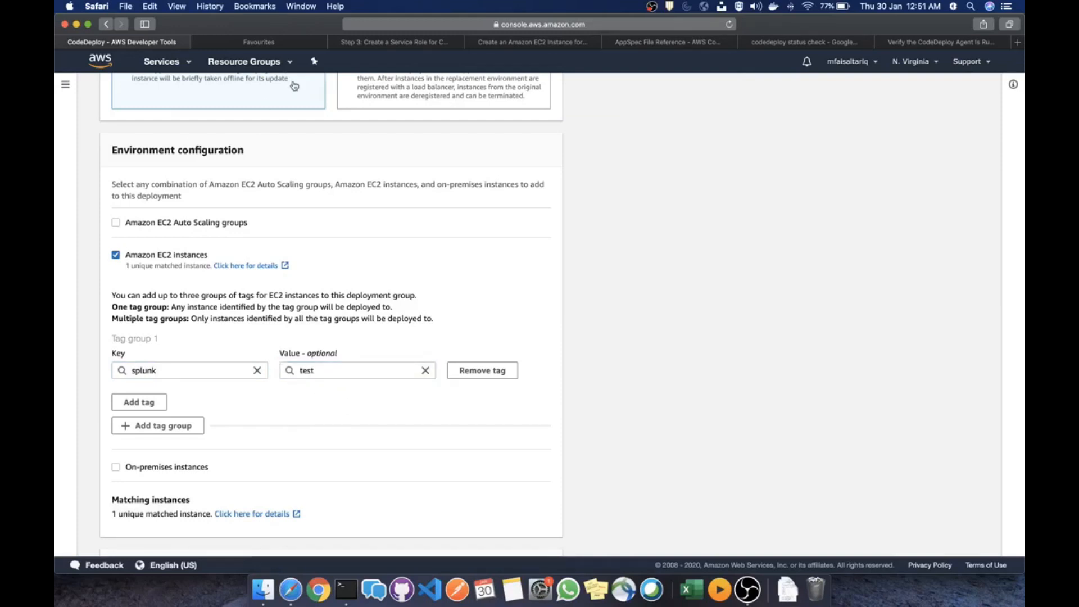
{"action": "left_click", "coordinate": [270, 43]}
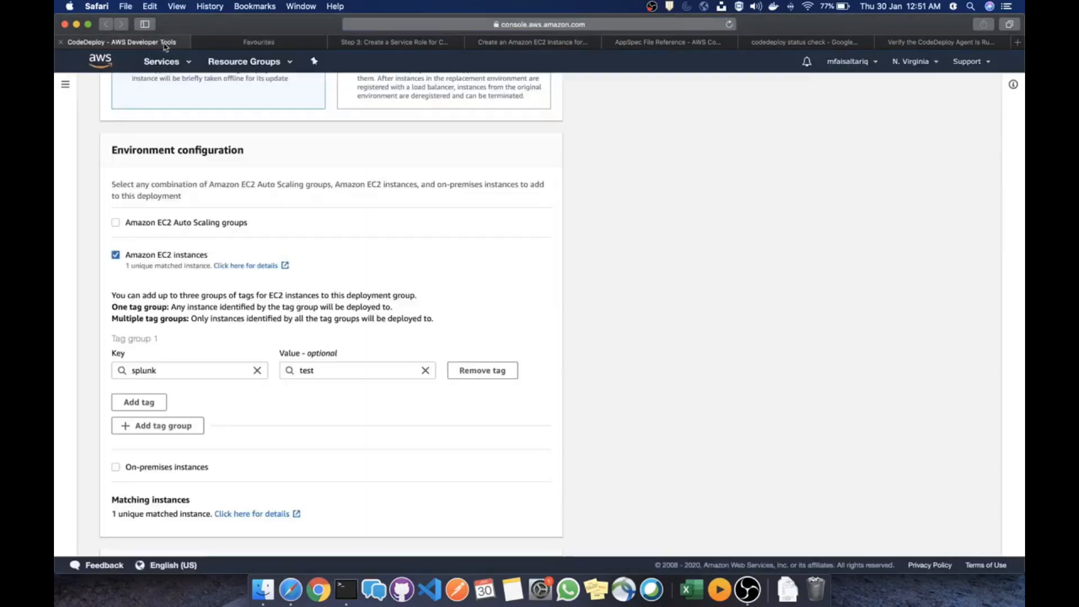
Verify in EC2 Instances that the running instance is tagged splunk = test
{"action": "left_click", "coordinate": [166, 45]}
{"action": "right_click", "coordinate": [102, 67]}
{"action": "left_click", "coordinate": [141, 70]}
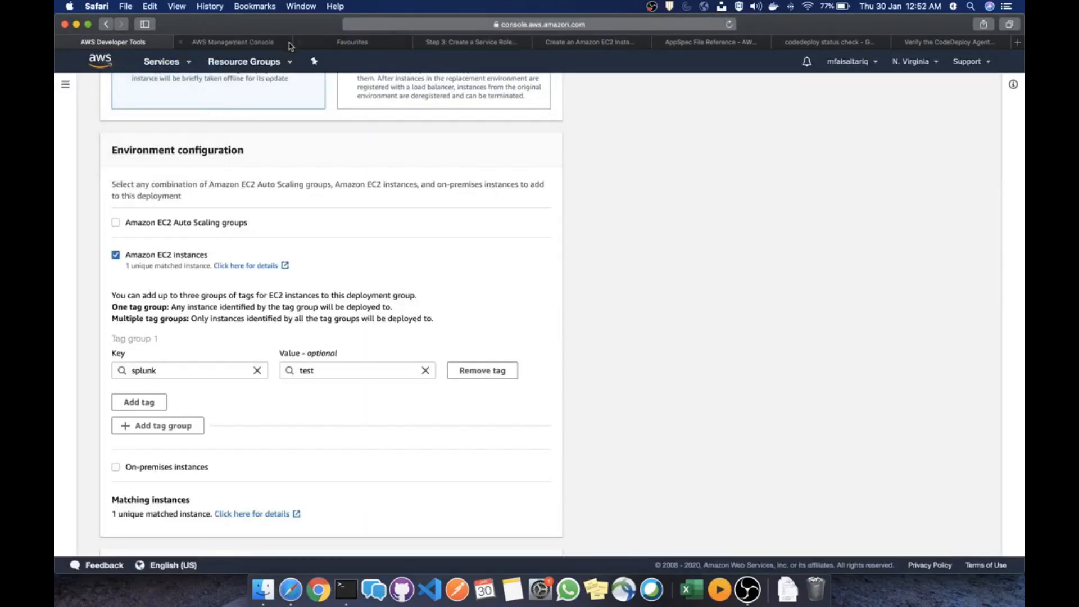
{"action": "left_click", "coordinate": [300, 42]}
{"action": "left_click", "coordinate": [264, 43]}
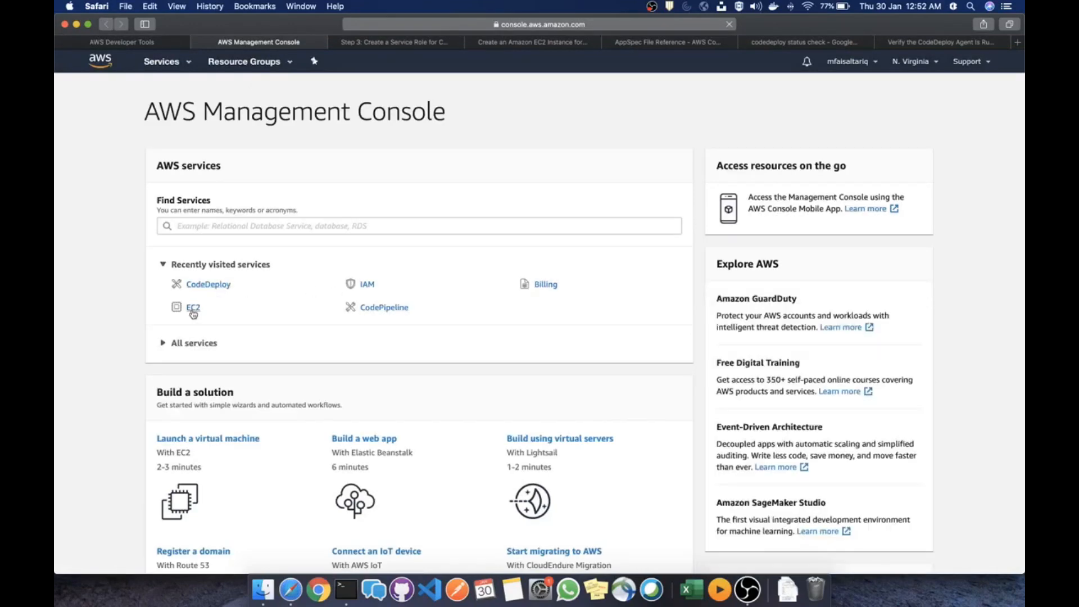
{"action": "left_click", "coordinate": [192, 308]}
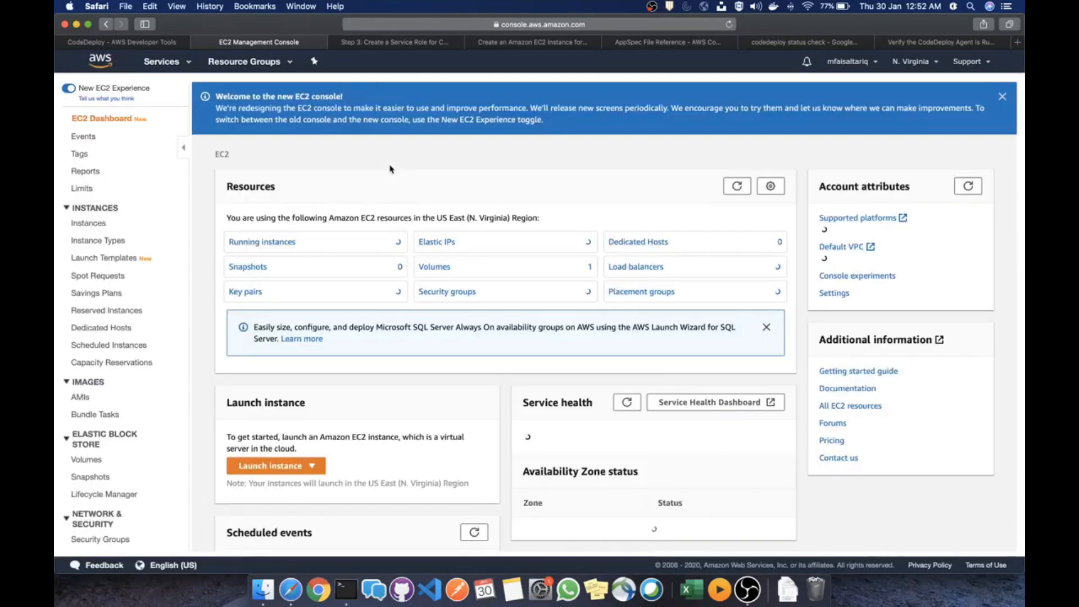
{"action": "left_click", "coordinate": [277, 246]}
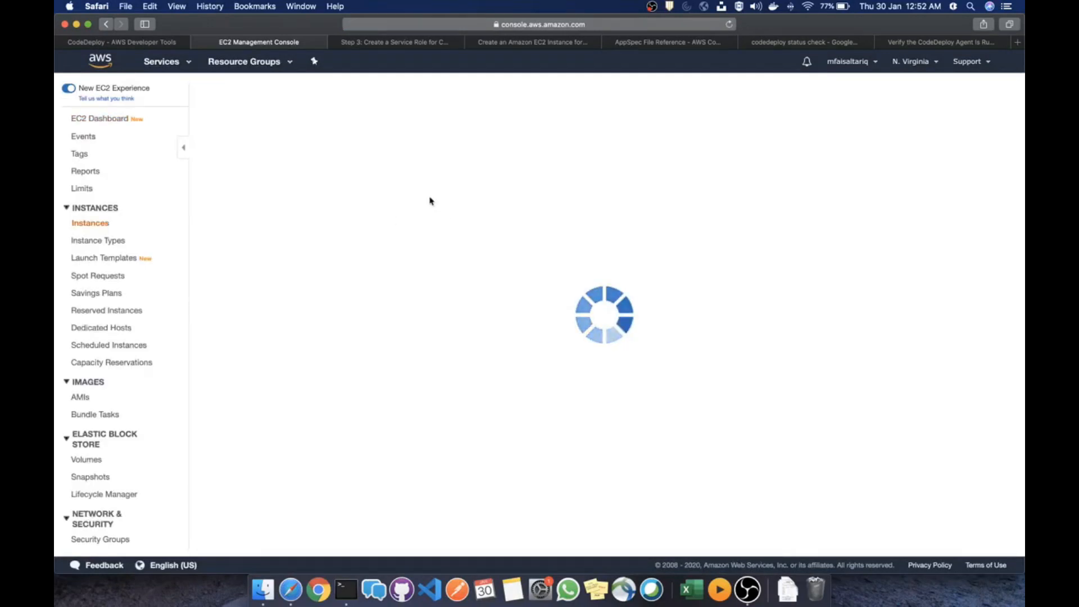
{"action": "left_click", "coordinate": [337, 181]}
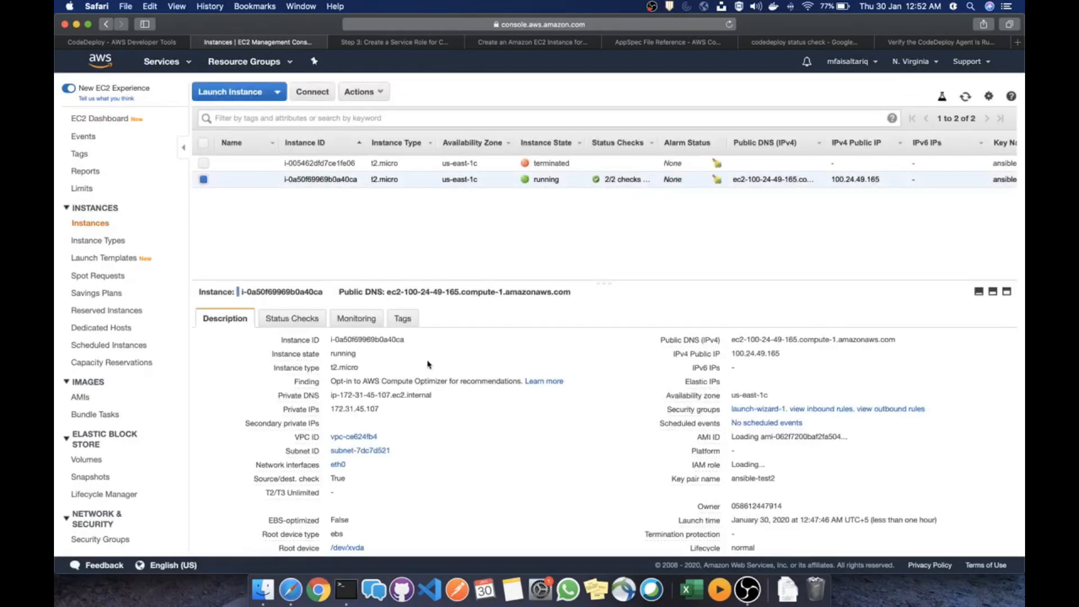
{"action": "left_click", "coordinate": [399, 318]}
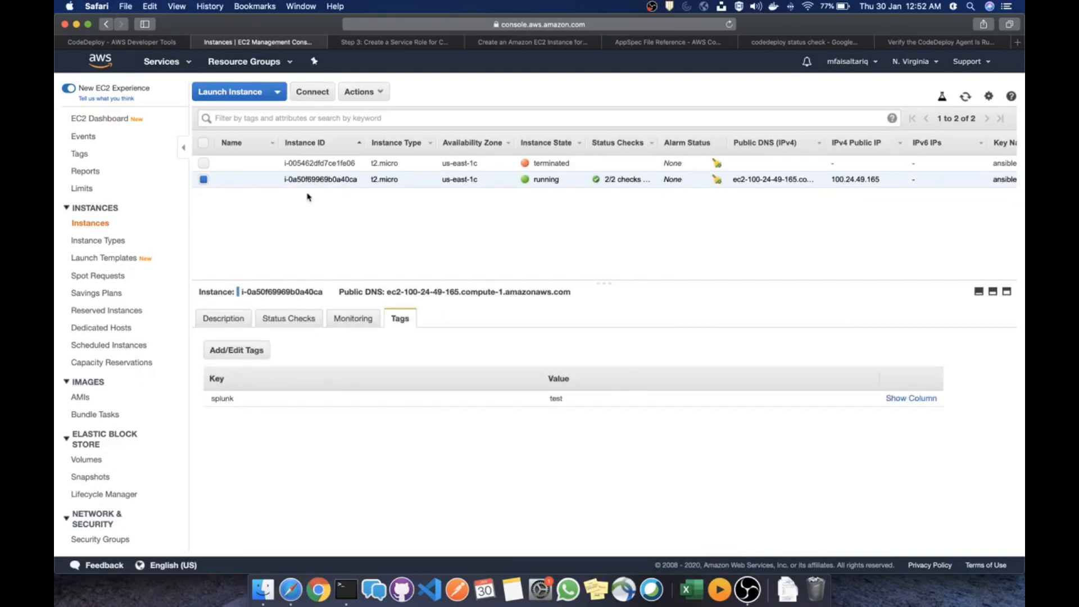
{"action": "left_click", "coordinate": [128, 43]}
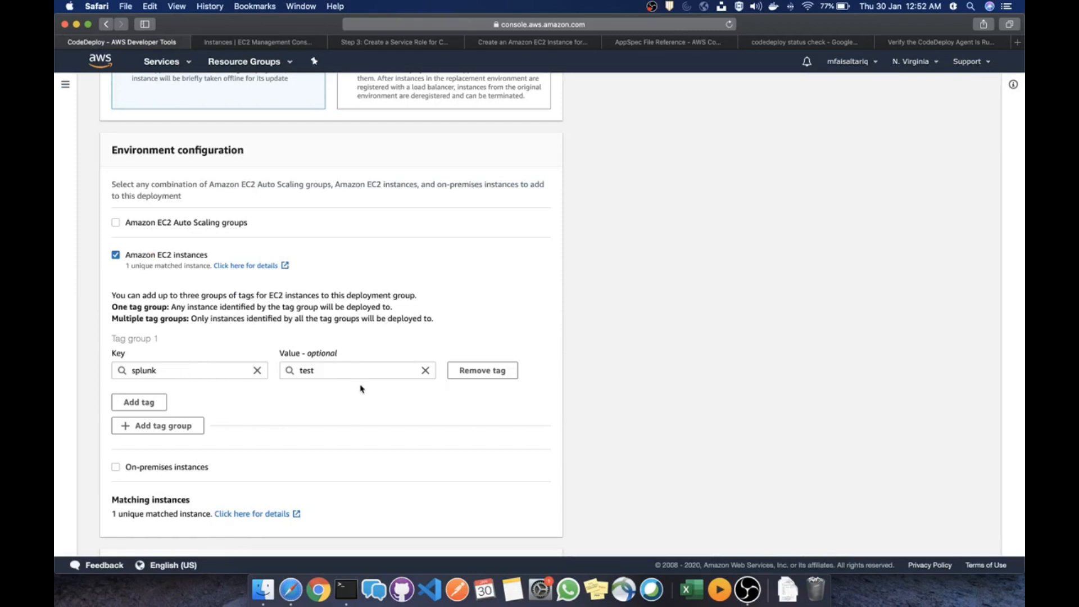
Uncheck Enable load balancing and create ec2-code-deploy-dg with in-place CodeDeployDefault.AllAtOnce
{"action": "scroll", "coordinate": [359, 381], "scroll_direction": "down", "scroll_amount": 4}
{"action": "scroll", "coordinate": [333, 280], "scroll_direction": "down", "scroll_amount": 9}
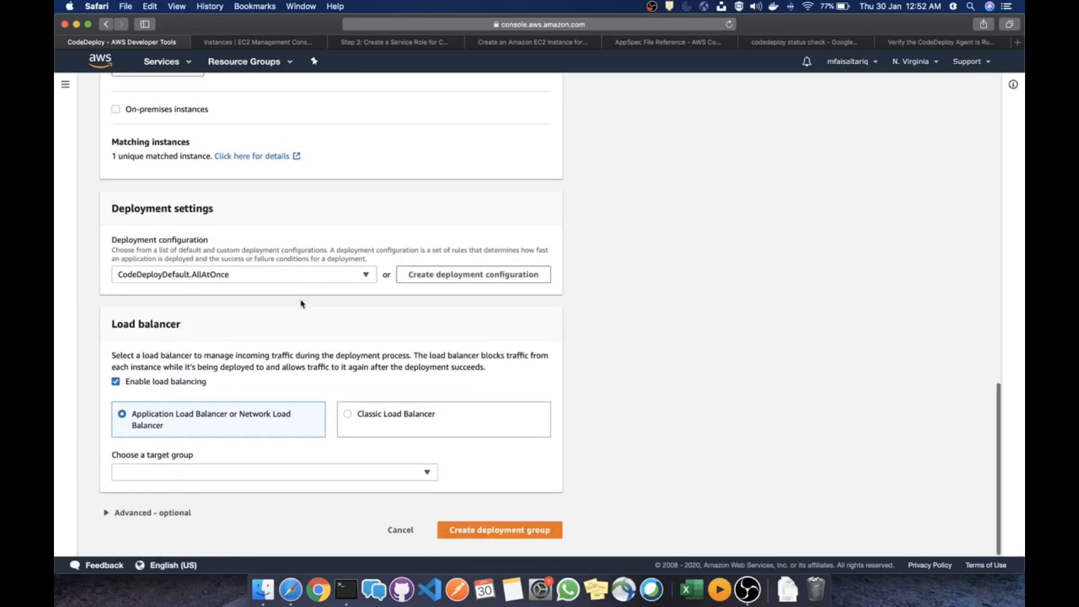
{"action": "left_click", "coordinate": [187, 388]}
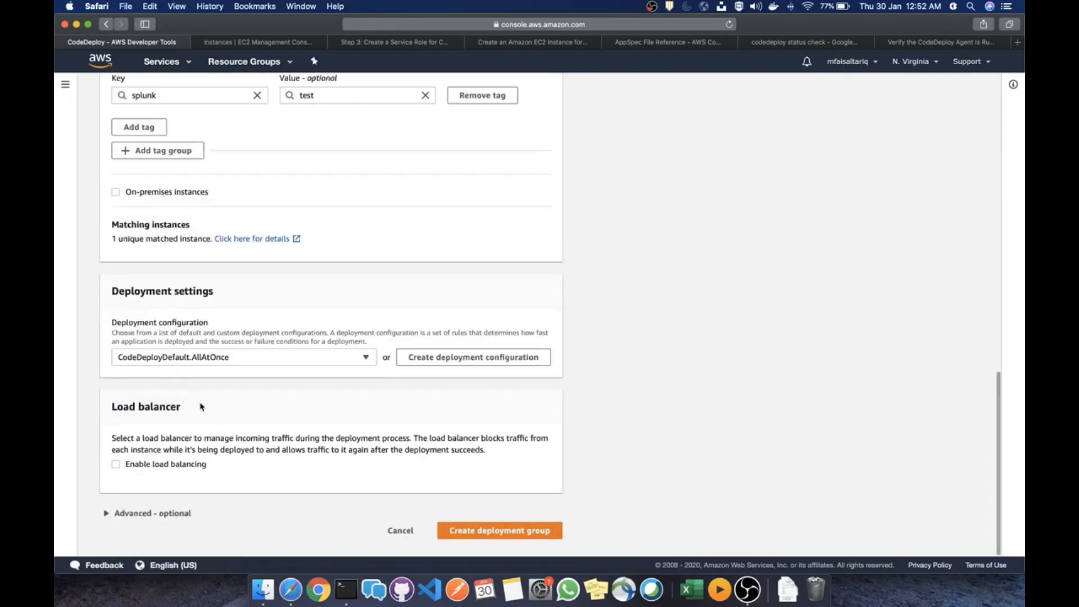
{"action": "scroll", "coordinate": [287, 275], "scroll_direction": "up", "scroll_amount": 13}
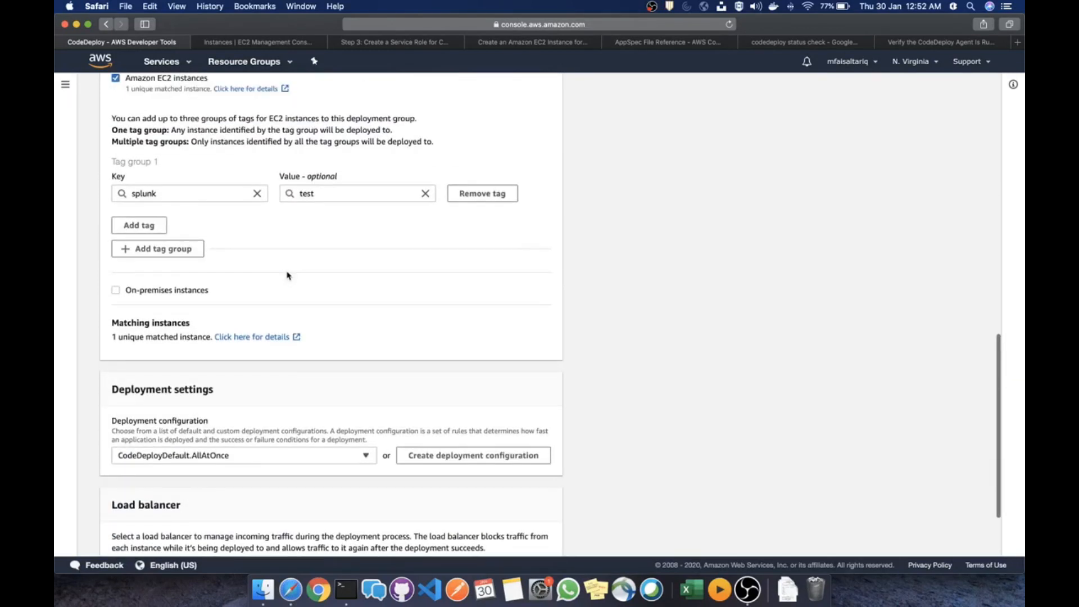
{"action": "scroll", "coordinate": [287, 276], "scroll_direction": "up", "scroll_amount": 15}
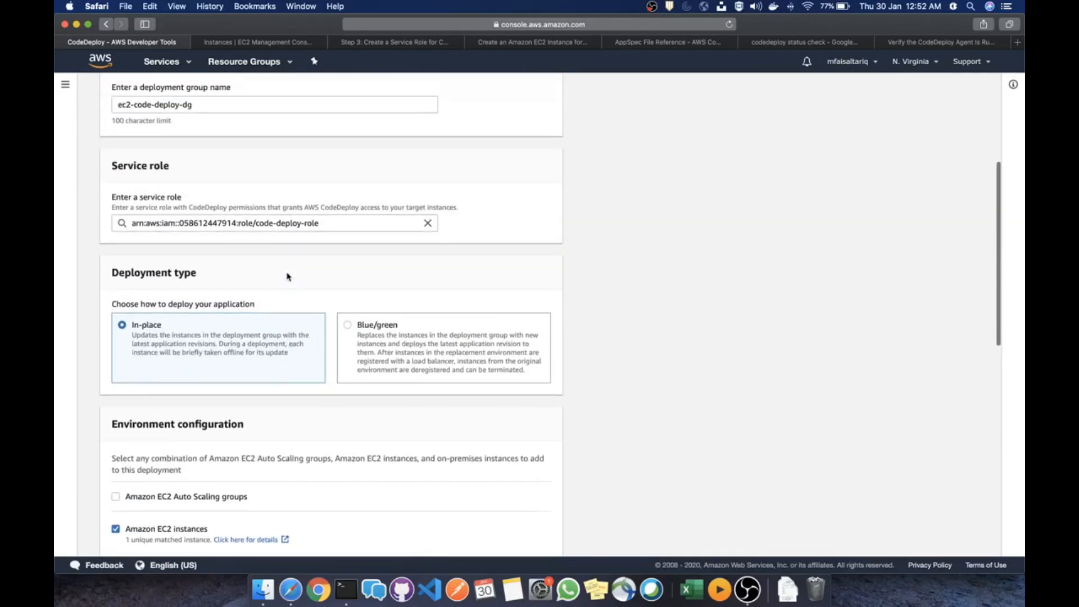
{"action": "scroll", "coordinate": [287, 276], "scroll_direction": "down", "scroll_amount": 20}
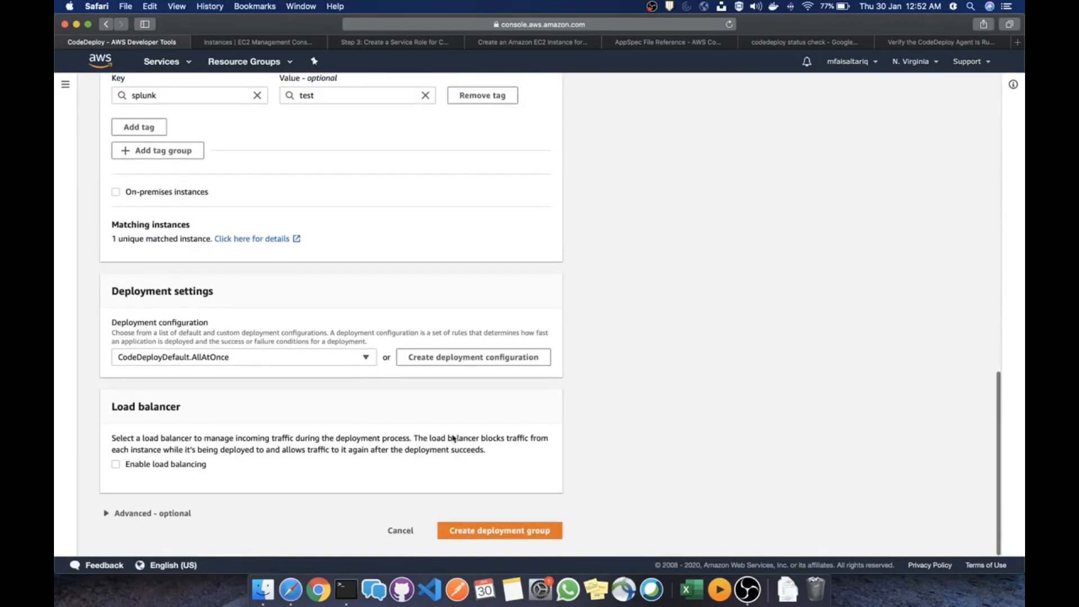
{"action": "left_click", "coordinate": [493, 537]}
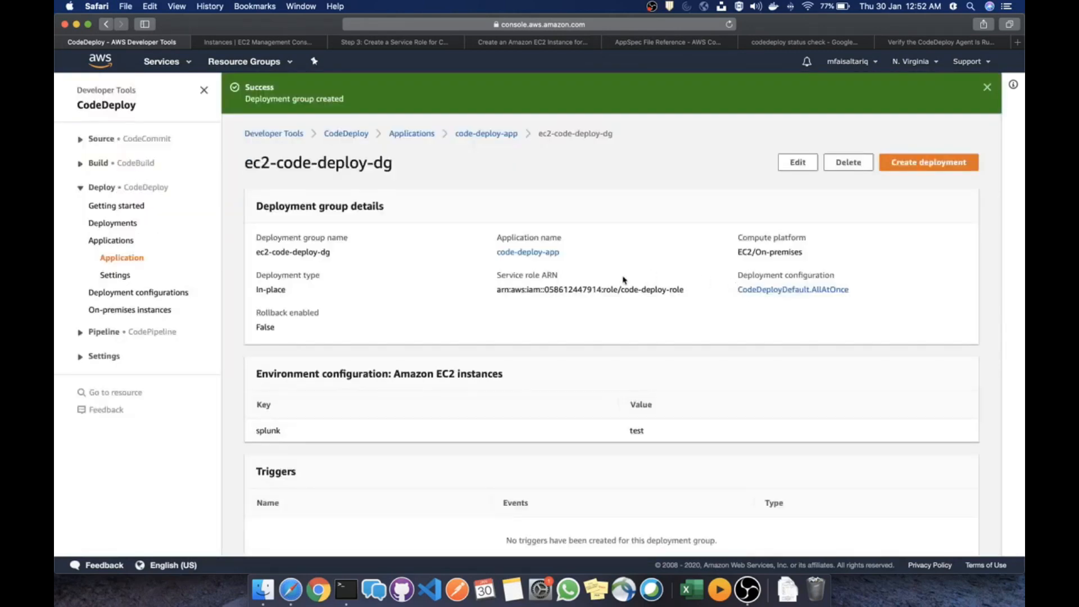
{"action": "scroll", "coordinate": [710, 339], "scroll_direction": "down", "scroll_amount": 6}
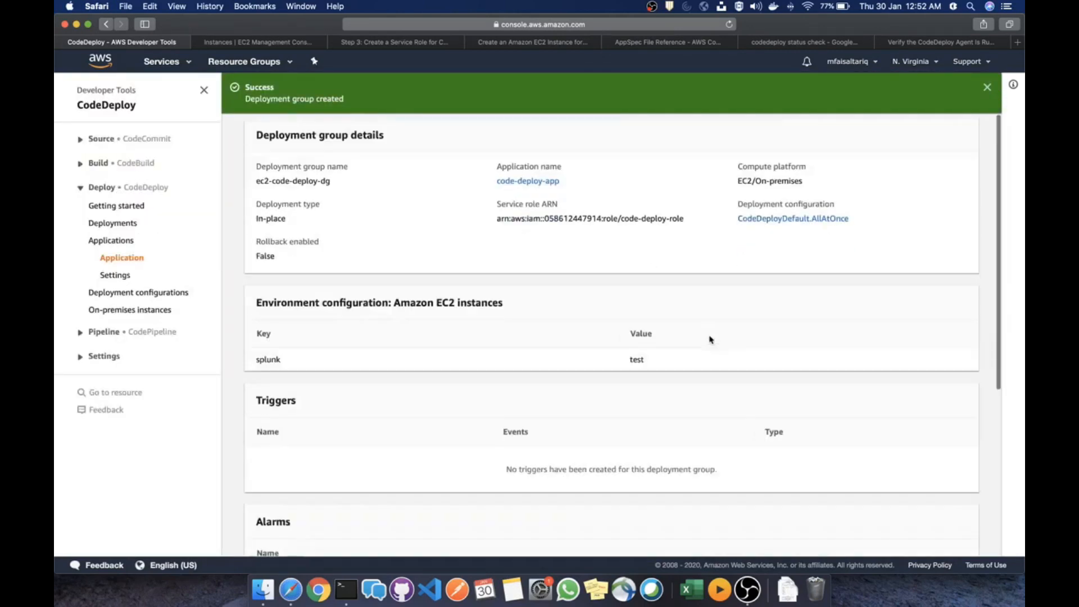
{"action": "scroll", "coordinate": [710, 339], "scroll_direction": "up", "scroll_amount": 6}
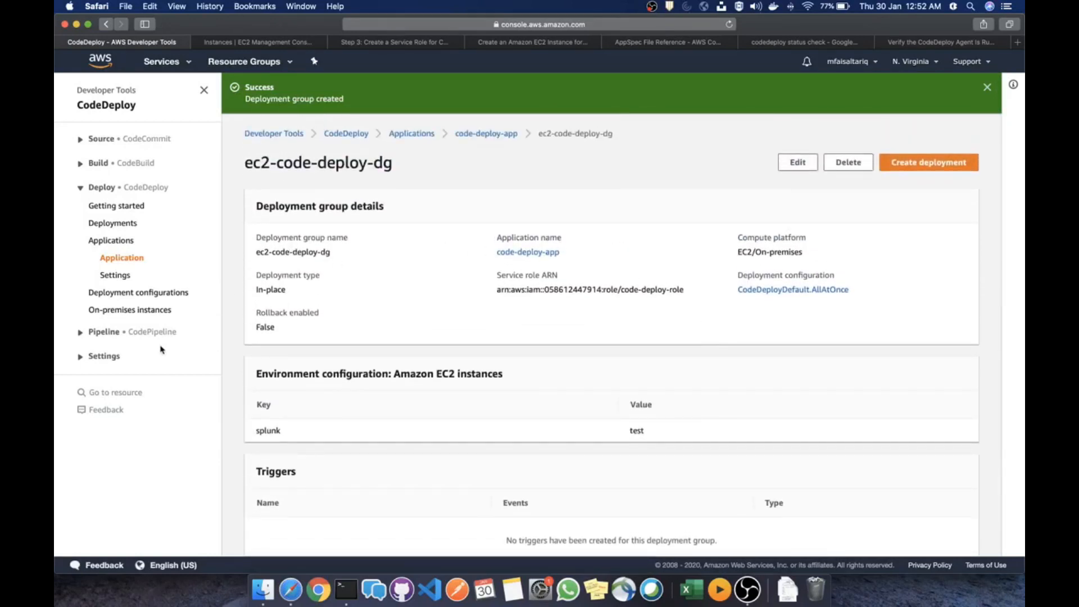
Open CodePipeline and start a new pipeline named test-pipeline
{"action": "left_click", "coordinate": [166, 63]}
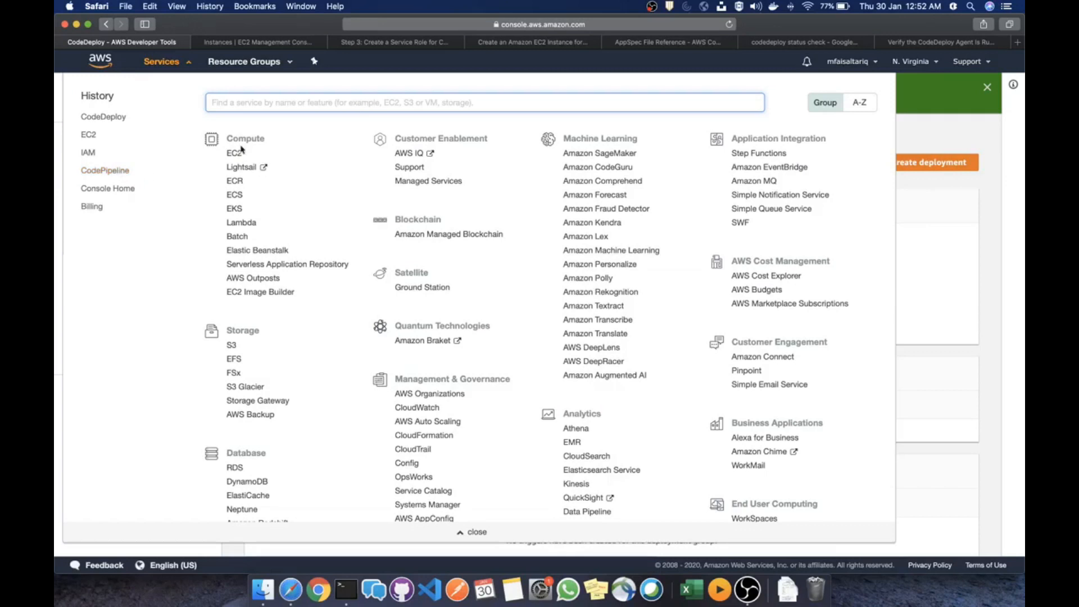
{"action": "left_click", "coordinate": [111, 174]}
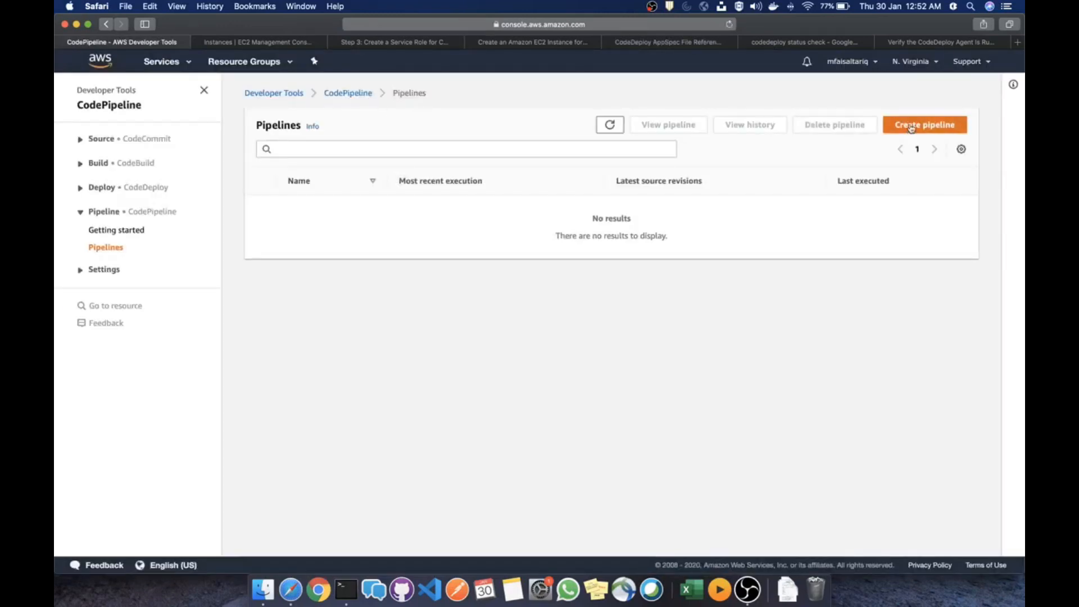
{"action": "left_click", "coordinate": [911, 125]}
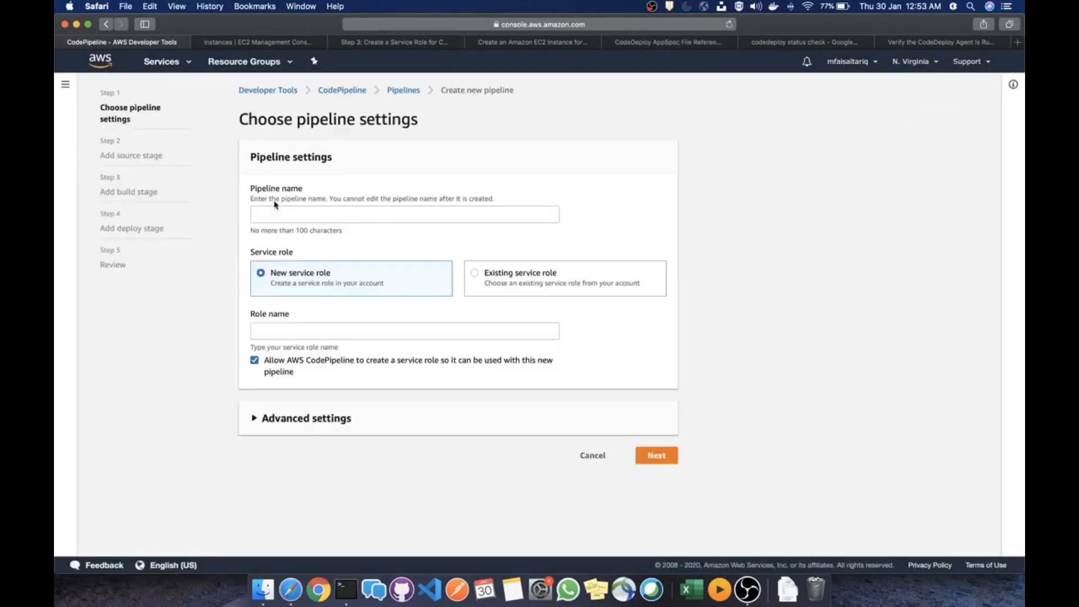
{"action": "left_click", "coordinate": [297, 211]}
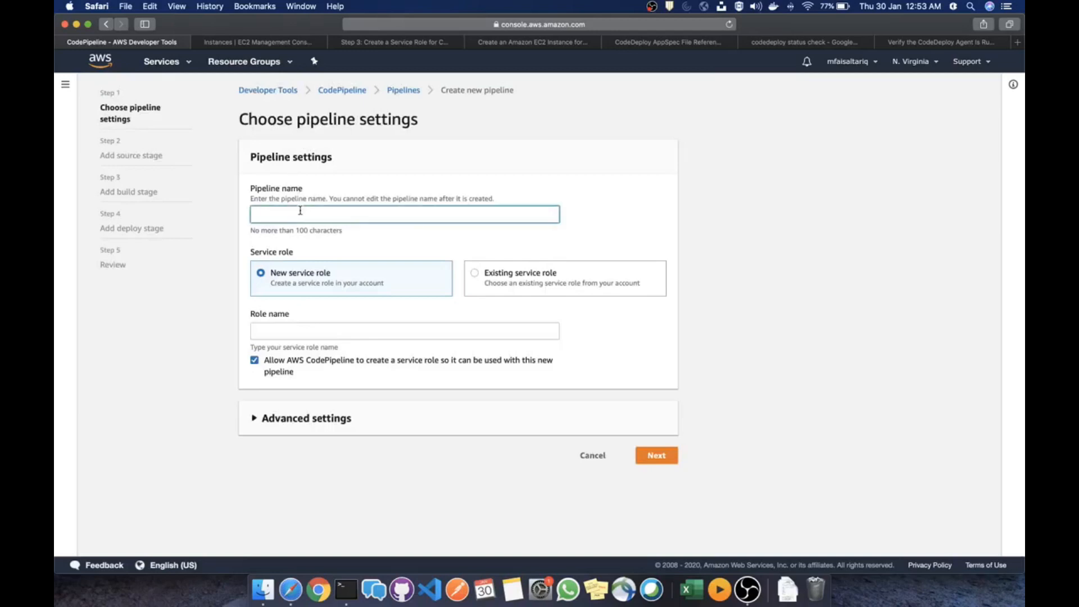
{"action": "type", "text": "test-pipeline"}
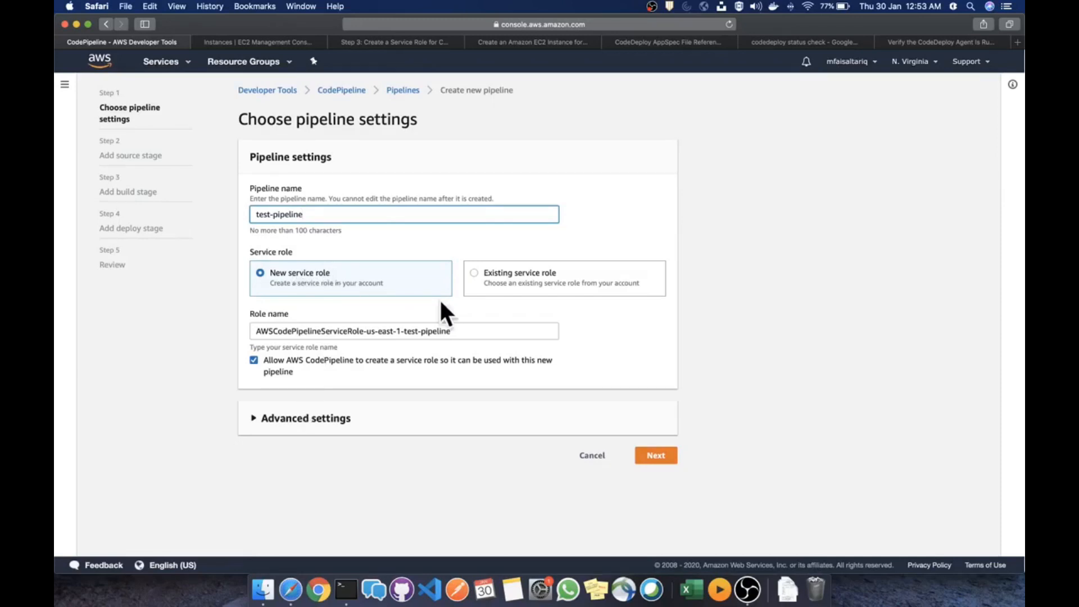
Review the advanced pipeline settings and attempt to proceed with a new service role
{"action": "left_click", "coordinate": [333, 426]}
{"action": "scroll", "coordinate": [337, 419], "scroll_direction": "down", "scroll_amount": 3}
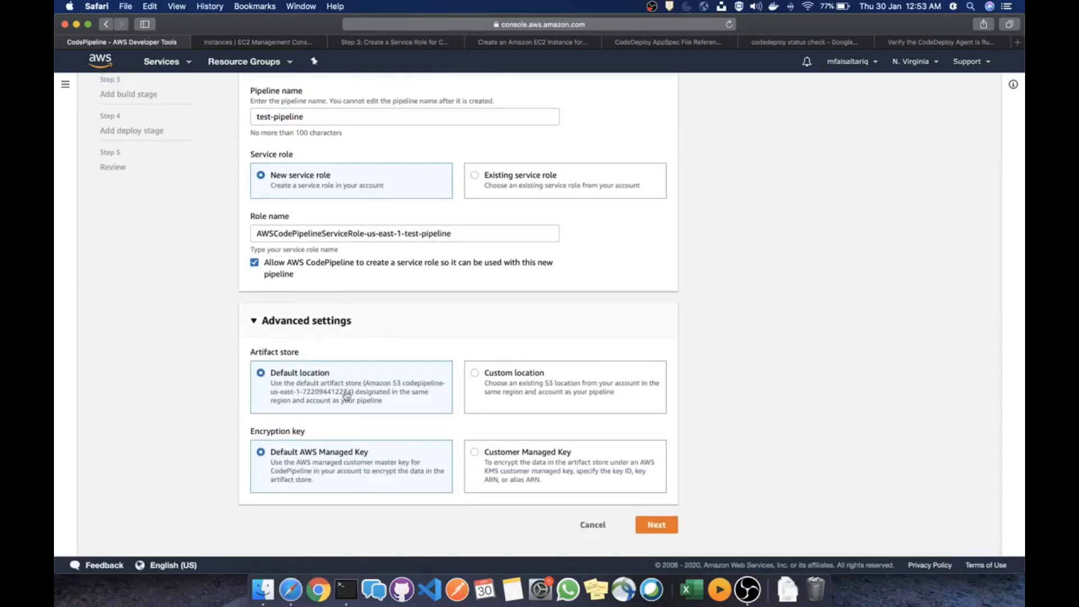
{"action": "scroll", "coordinate": [353, 354], "scroll_direction": "up", "scroll_amount": 3}
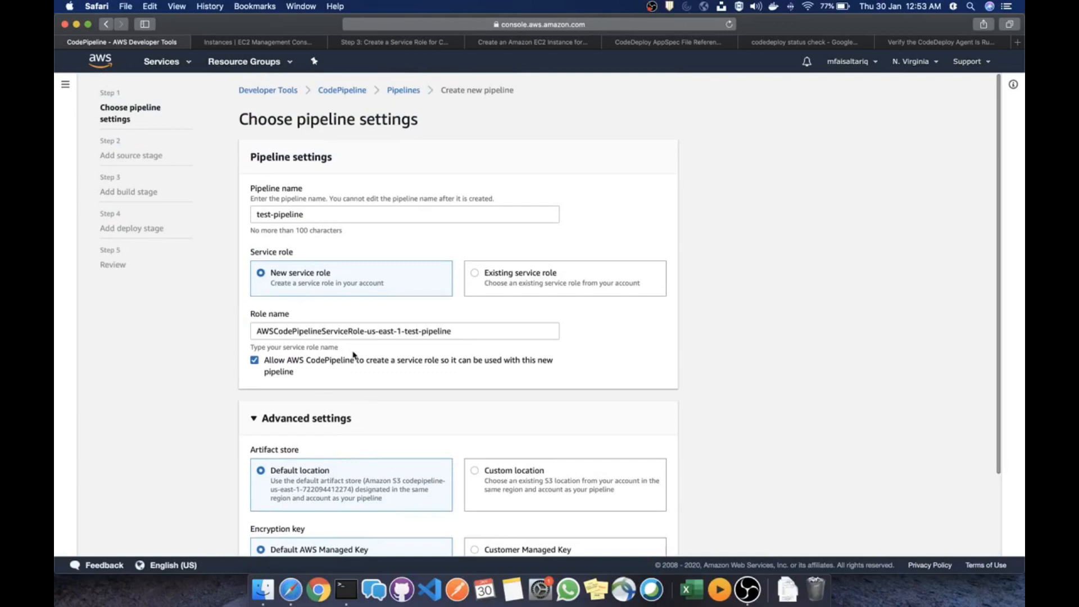
{"action": "scroll", "coordinate": [361, 272], "scroll_direction": "down", "scroll_amount": 3}
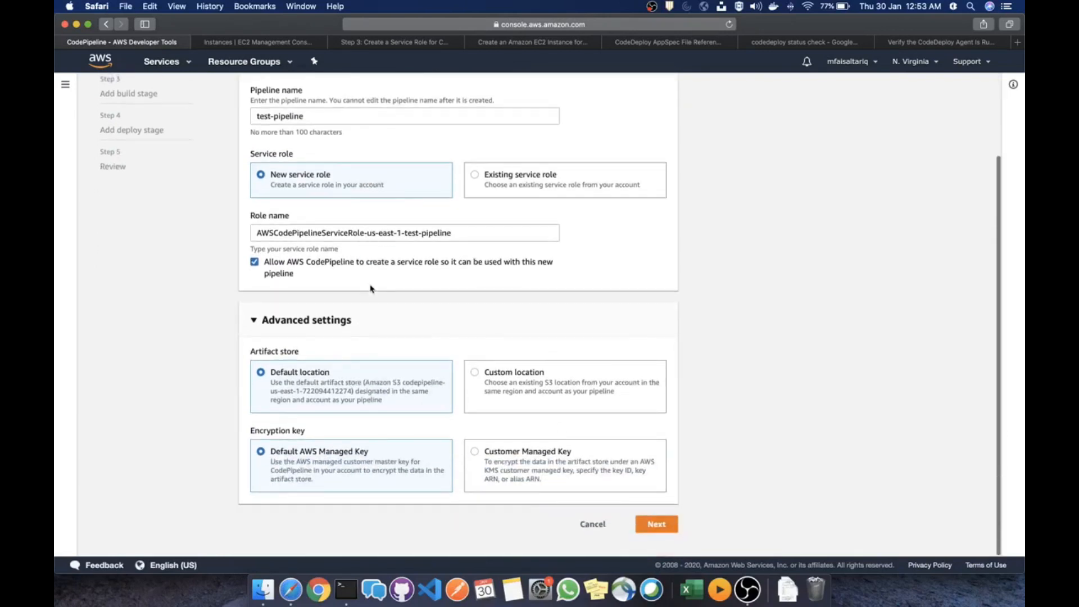
{"action": "left_click", "coordinate": [655, 526]}
Rename the pipeline to test-pipeline-1 to resolve the role error and proceed to the source stage
{"action": "scroll", "coordinate": [336, 249], "scroll_direction": "up", "scroll_amount": 2}
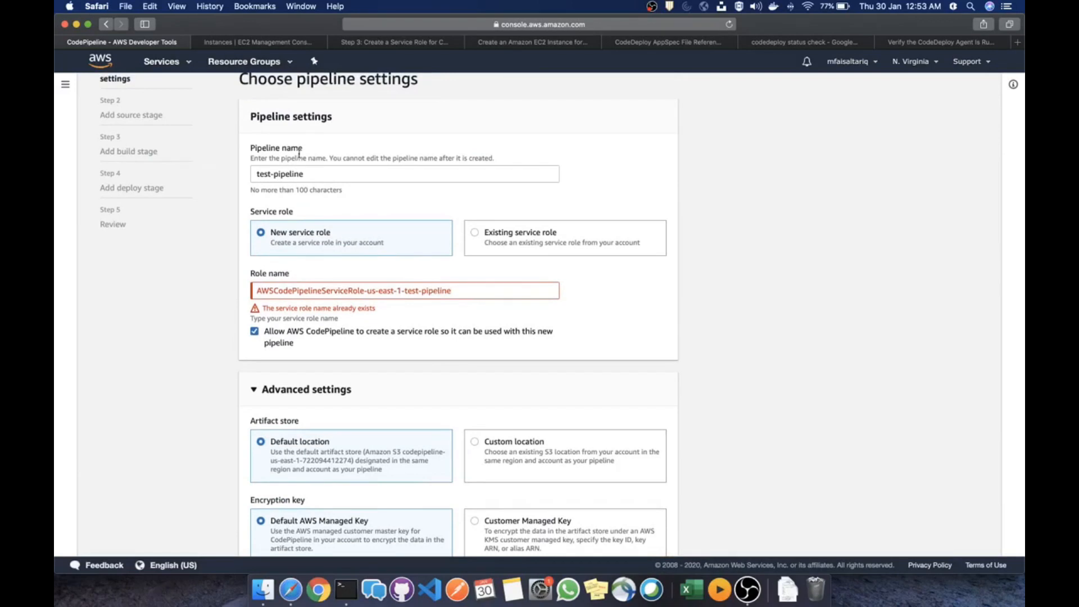
{"action": "left_click", "coordinate": [317, 176]}
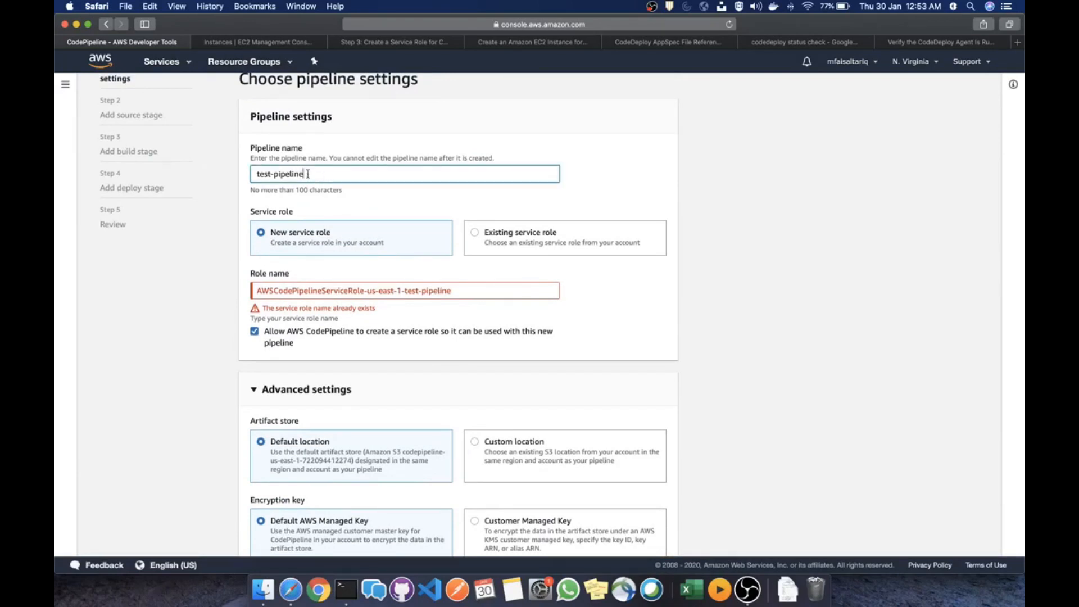
{"action": "type", "text": "-"}
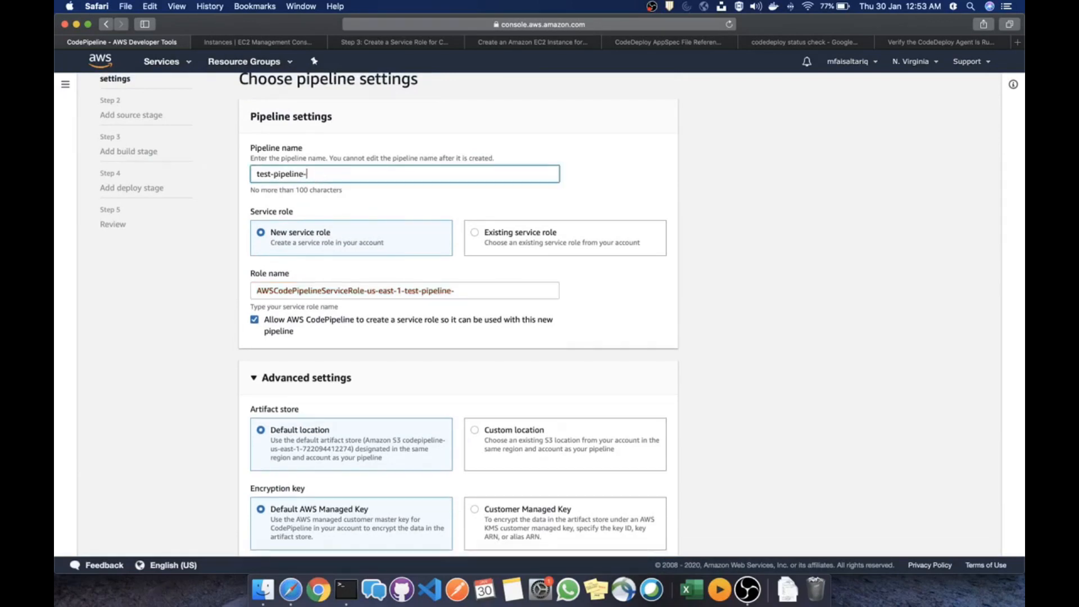
{"action": "type", "text": "1"}
{"action": "left_click", "coordinate": [748, 326]}
{"action": "scroll", "coordinate": [708, 427], "scroll_direction": "down", "scroll_amount": 2}
{"action": "left_click", "coordinate": [651, 524]}
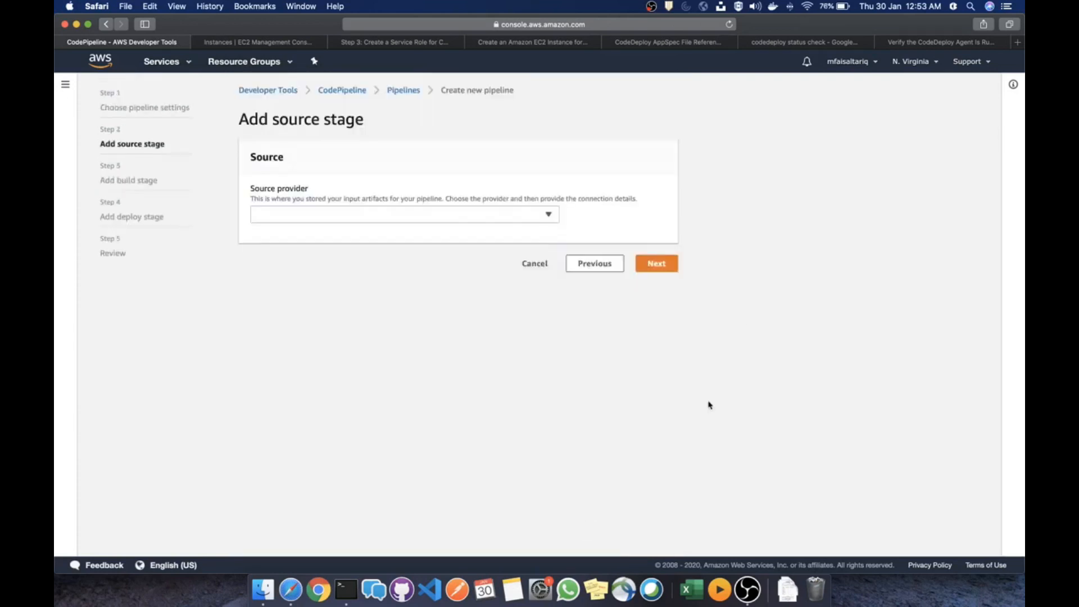
Choose GitHub as the source provider and begin connecting the GitHub account in its authorization window
{"action": "left_click", "coordinate": [371, 216]}
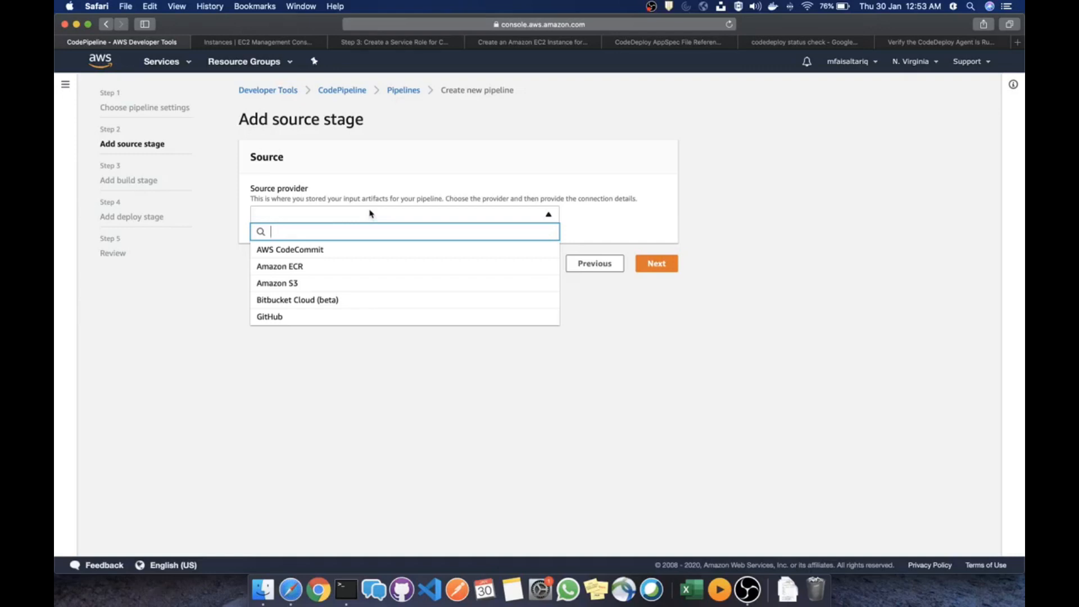
{"action": "left_click", "coordinate": [313, 317]}
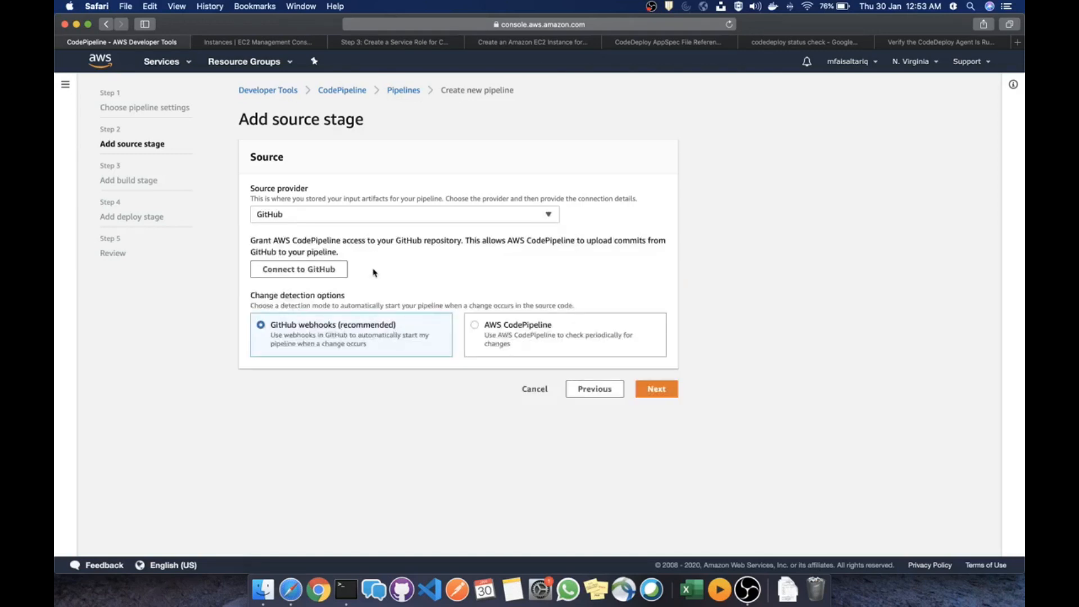
{"action": "left_click", "coordinate": [309, 273]}
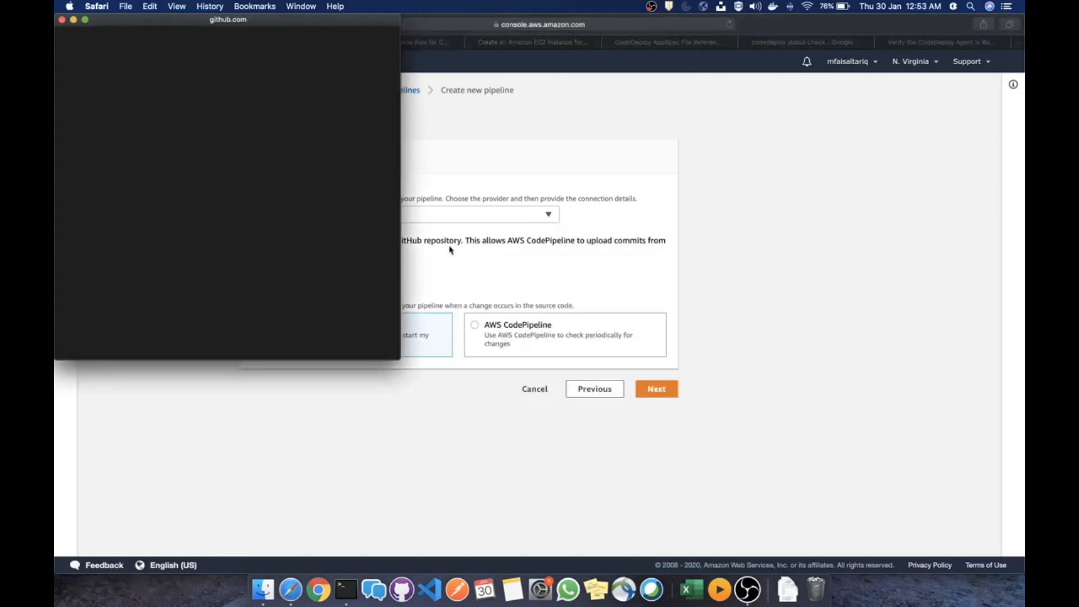
{"action": "left_click_drag", "start_coordinate": [217, 23], "coordinate": [372, 52]}
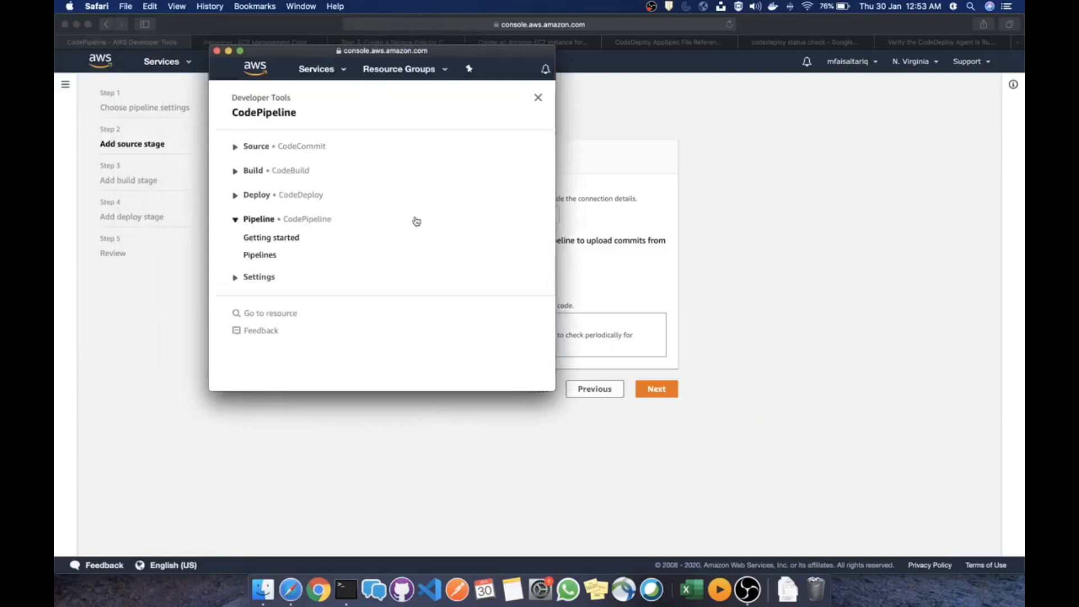
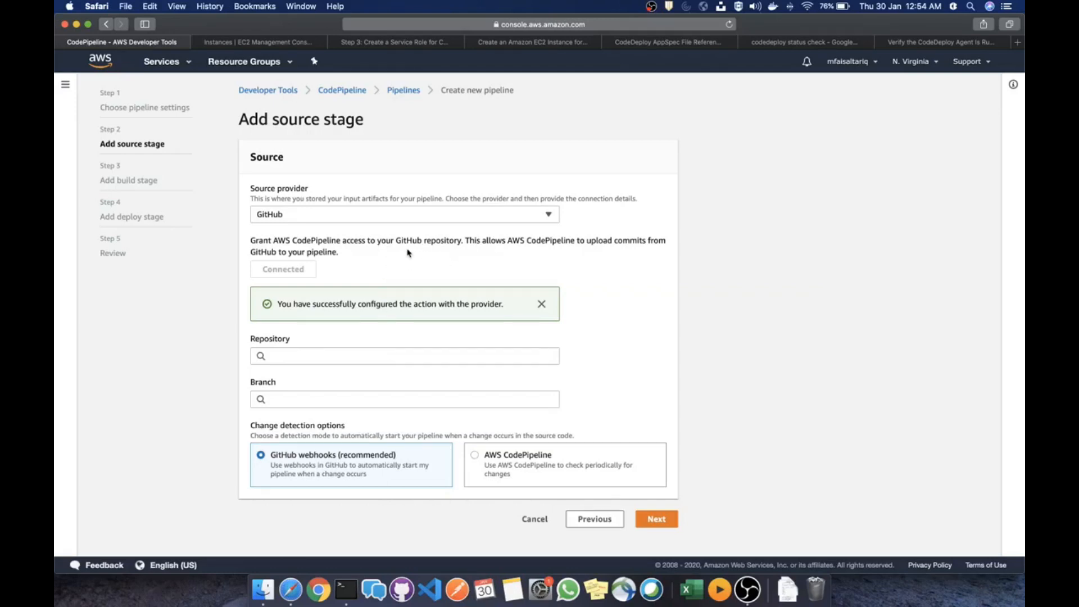
After retrying the empty list, choose CodeDeployGitHubDemo as the source repository
{"action": "left_click", "coordinate": [397, 357]}
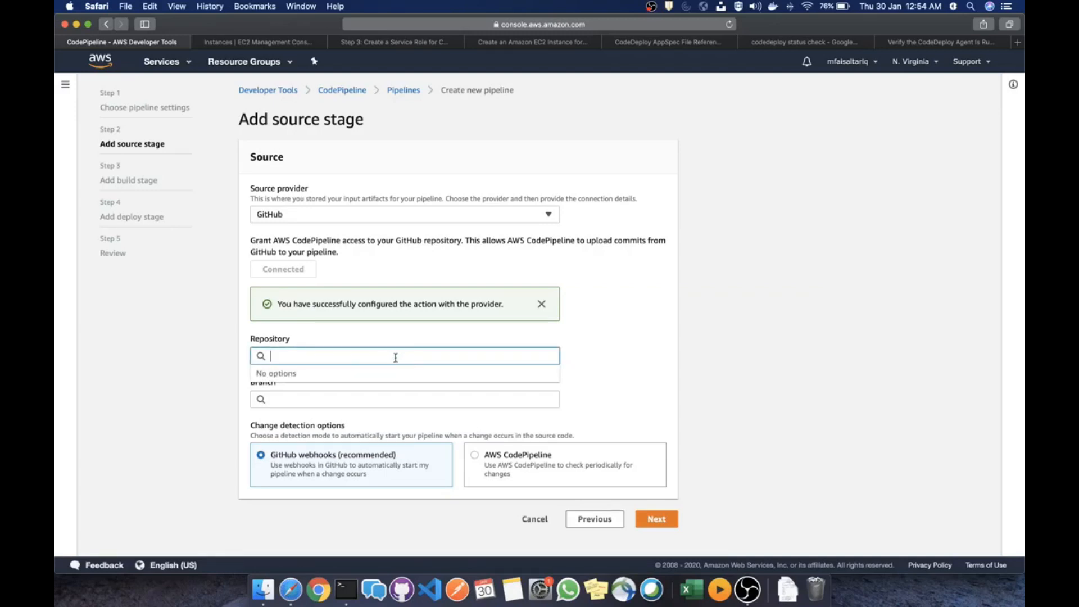
{"action": "left_click", "coordinate": [611, 345]}
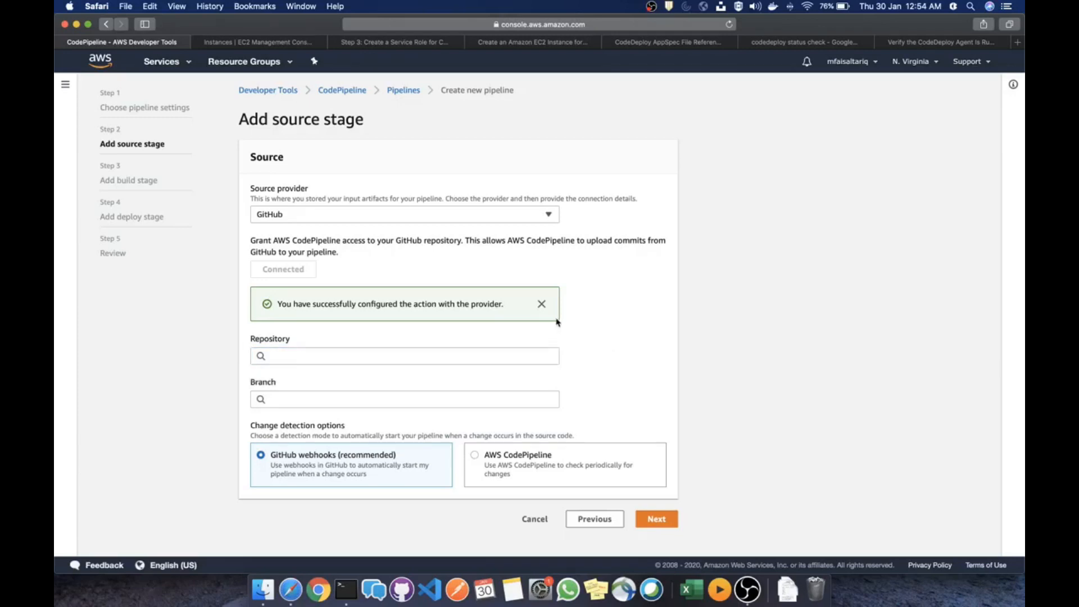
{"action": "left_click", "coordinate": [401, 352]}
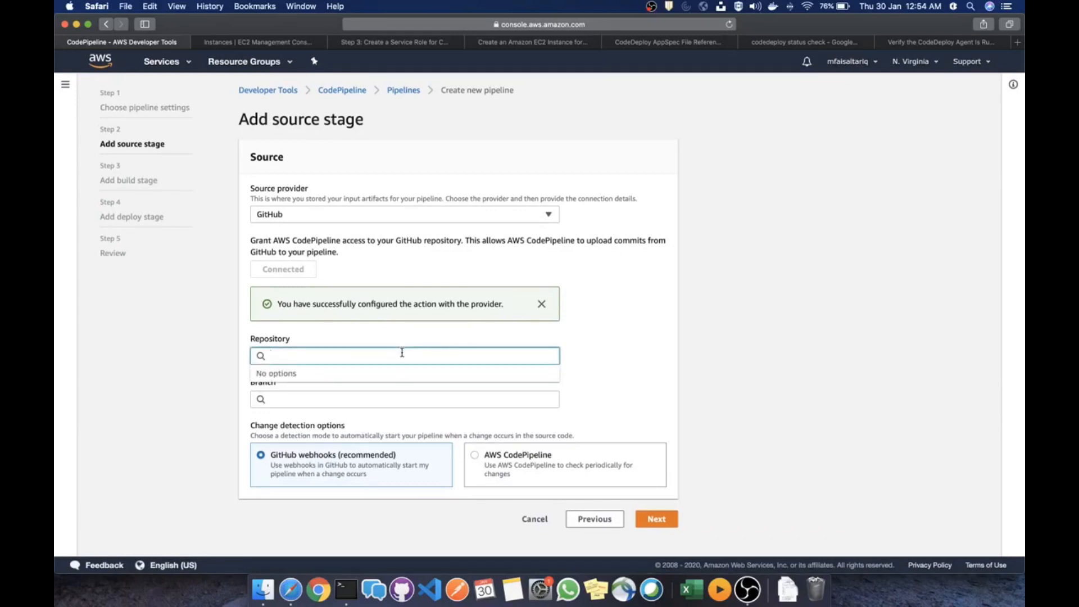
{"action": "left_click", "coordinate": [468, 253]}
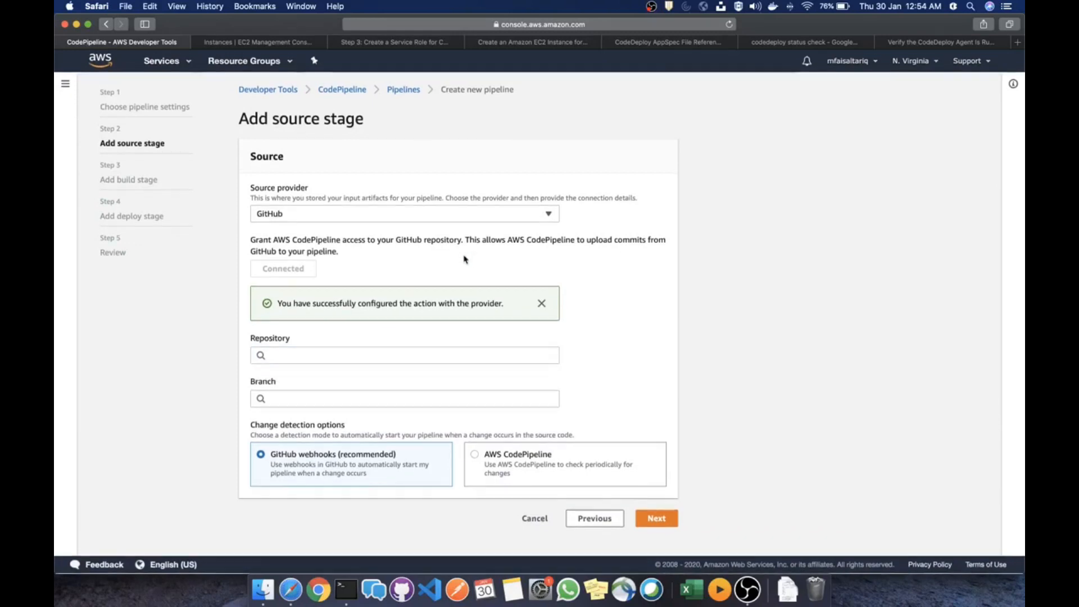
{"action": "left_click", "coordinate": [411, 356]}
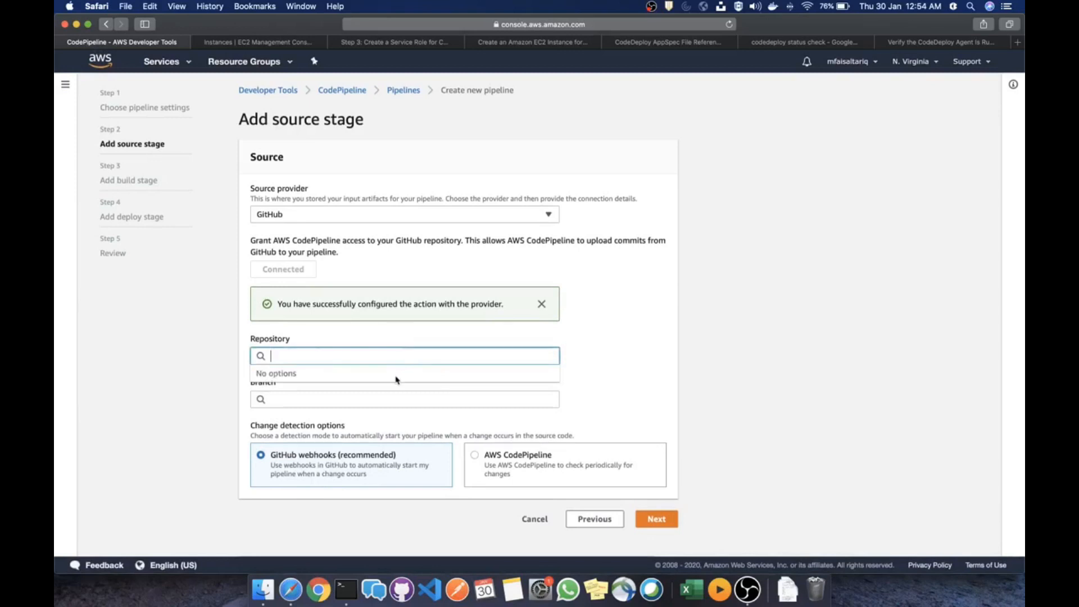
{"action": "left_click", "coordinate": [386, 394]}
{"action": "left_click", "coordinate": [405, 376]}
{"action": "left_click", "coordinate": [405, 355]}
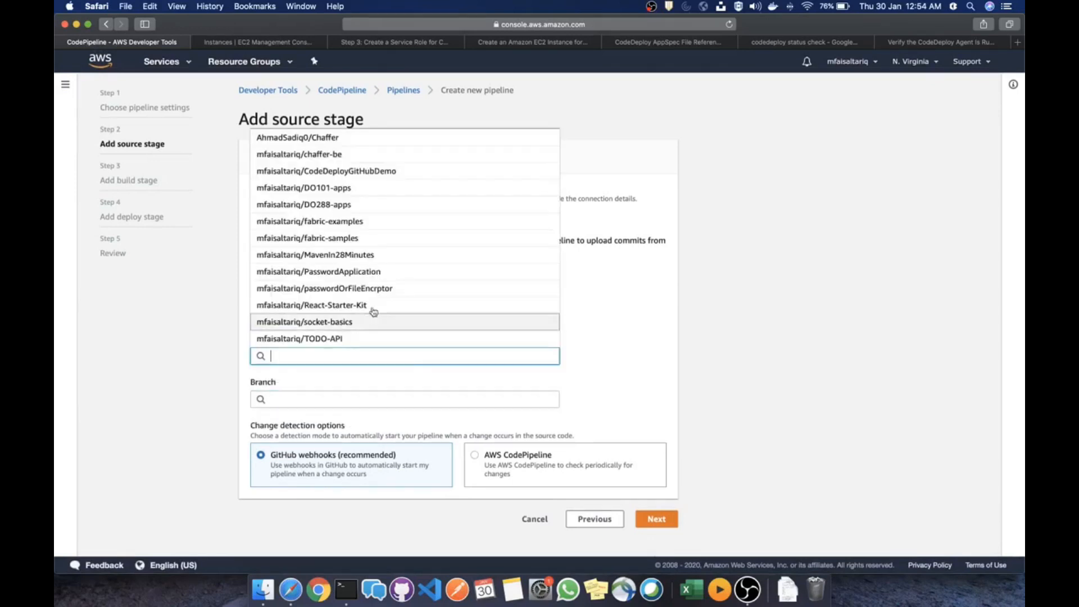
{"action": "left_click", "coordinate": [363, 171]}
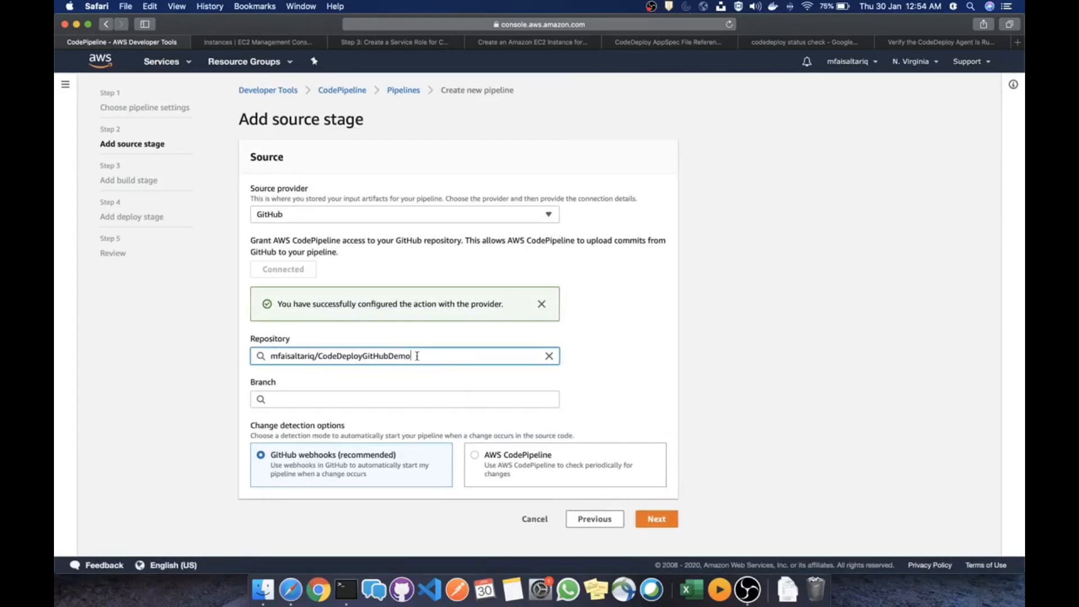
Choose master as the source branch and copy the repository name into a new tab
{"action": "left_click_drag", "start_coordinate": [420, 357], "coordinate": [271, 355]}
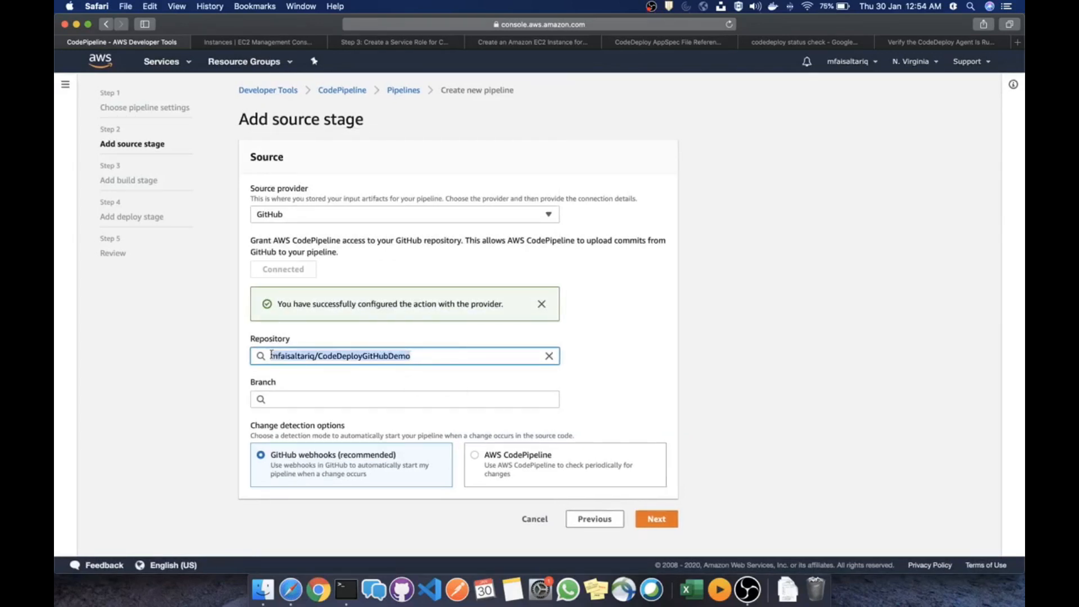
{"action": "left_click", "coordinate": [429, 356]}
{"action": "left_click", "coordinate": [401, 405]}
{"action": "left_click", "coordinate": [361, 419]}
{"action": "left_click", "coordinate": [425, 354]}
{"action": "left_click_drag", "start_coordinate": [425, 352], "coordinate": [262, 350]}
{"action": "key", "text": "super+c"}
{"action": "left_click", "coordinate": [1018, 43]}
Find CodeDeployGitHubDemo on GitHub, view appspec.yml and the file list, then return to CodePipeline
{"action": "left_click_drag", "start_coordinate": [908, 49], "coordinate": [225, 44]}
{"action": "scroll", "coordinate": [338, 112], "scroll_direction": "down", "scroll_amount": 1}
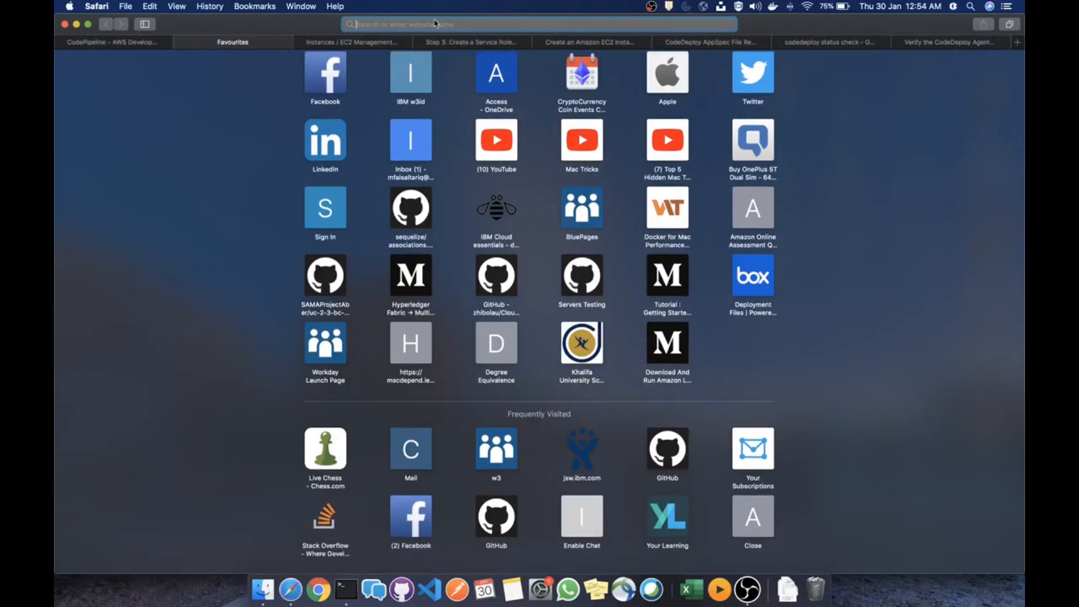
{"action": "key", "text": "super+v"}
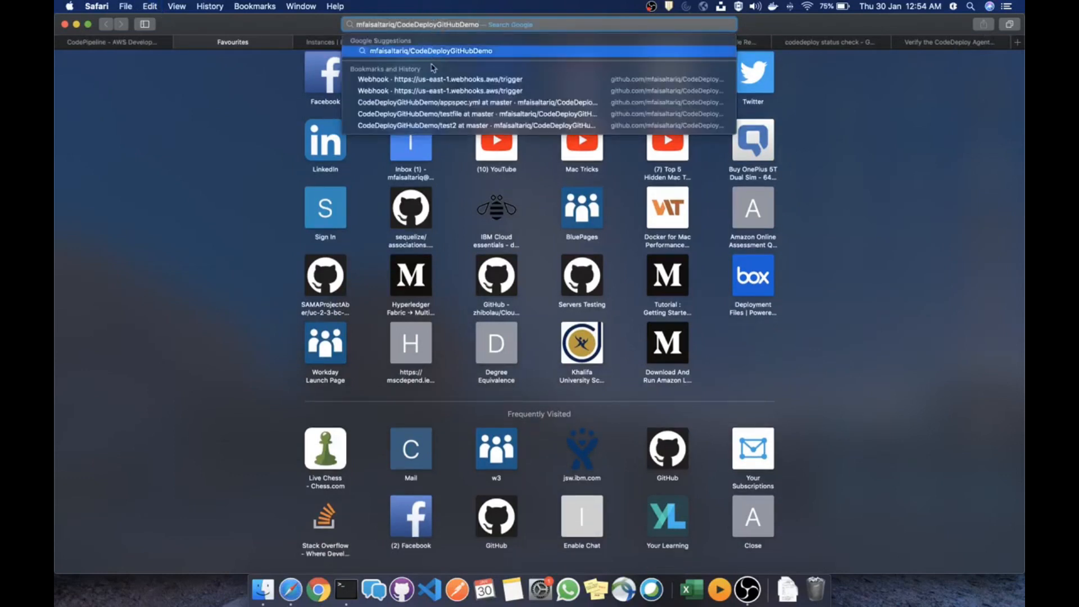
{"action": "left_click", "coordinate": [439, 107]}
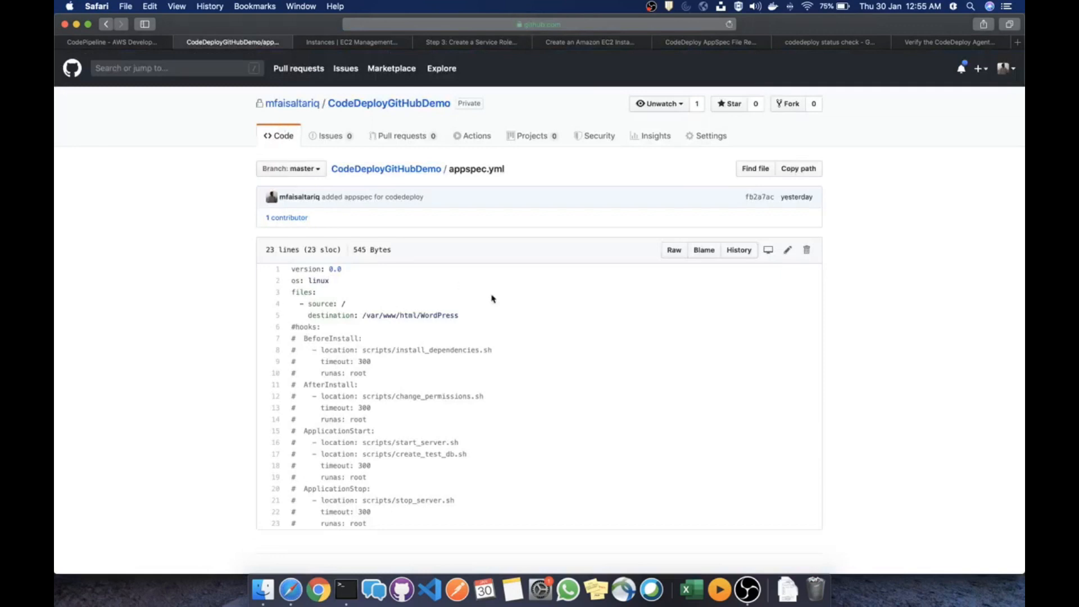
{"action": "left_click", "coordinate": [406, 170]}
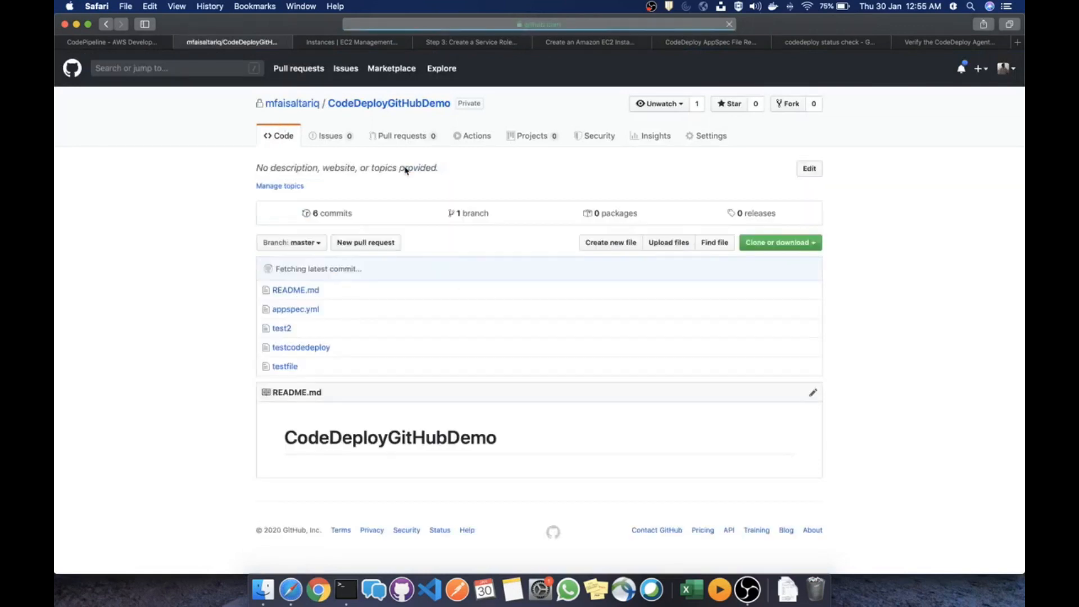
{"action": "left_click", "coordinate": [138, 44]}
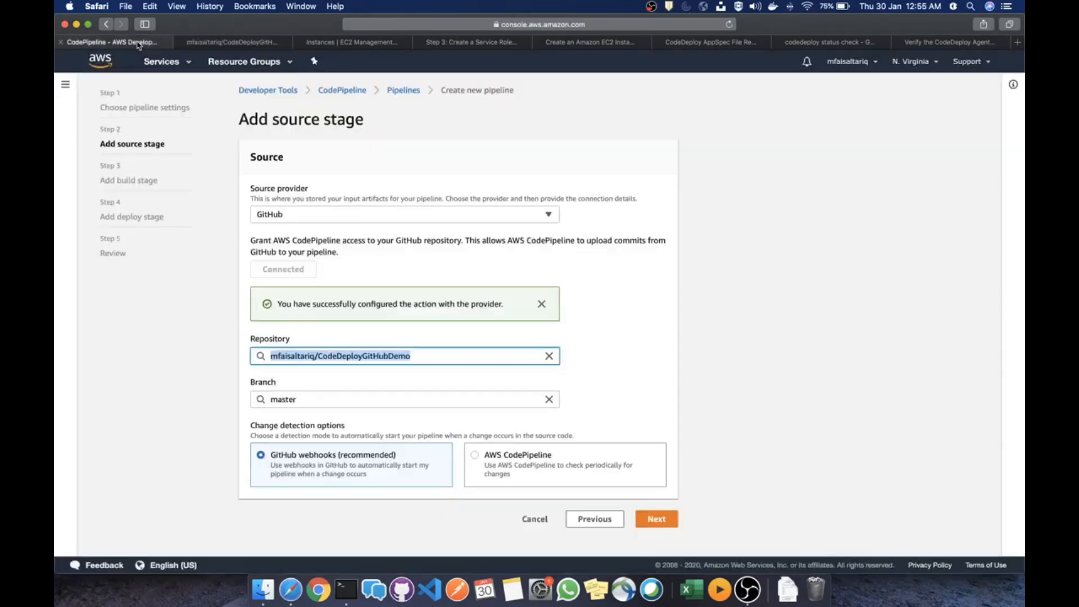
Keep GitHub webhooks for change detection and continue to the build stage
{"action": "left_click", "coordinate": [634, 389]}
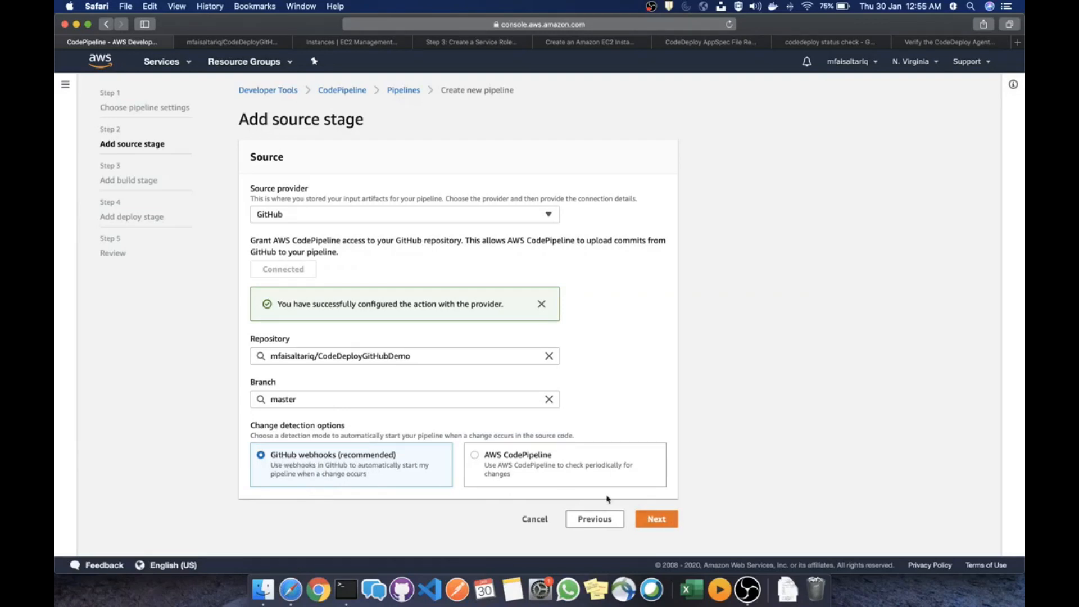
{"action": "left_click", "coordinate": [651, 518]}
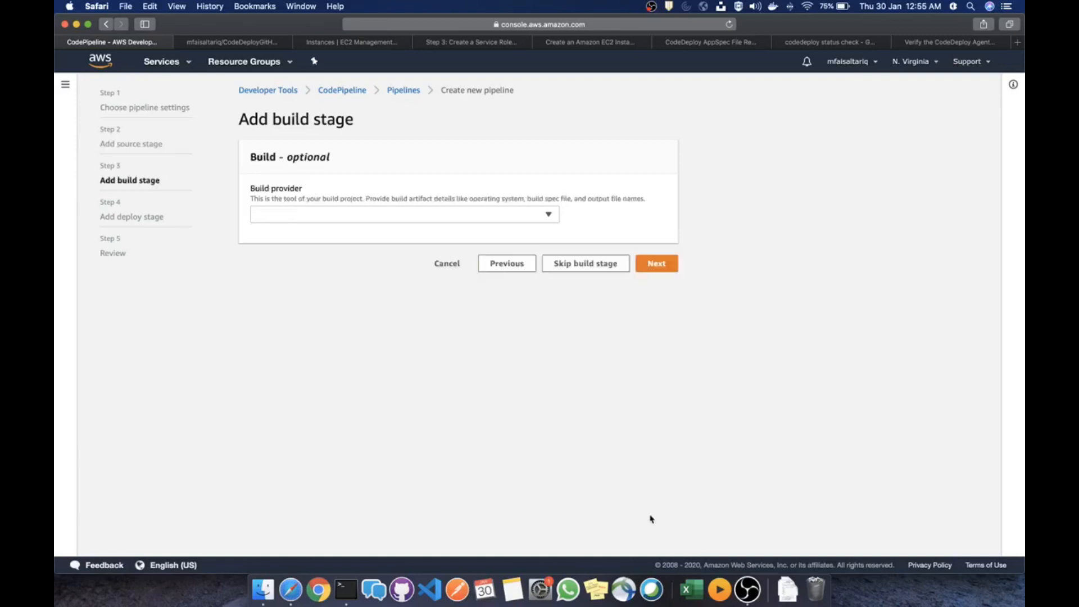
Skip the build stage after checking the available build providers
{"action": "left_click", "coordinate": [361, 218]}
{"action": "left_click", "coordinate": [544, 313]}
{"action": "left_click", "coordinate": [564, 262]}
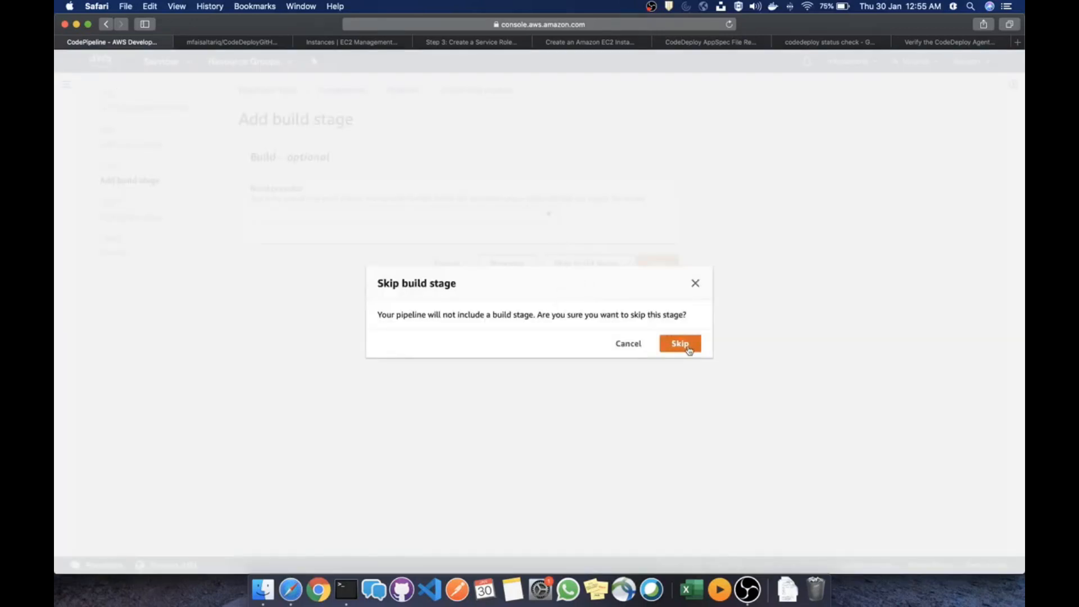
{"action": "left_click", "coordinate": [683, 344]}
Deploy with AWS CodeDeploy to code-deploy-app and ec2-code-deploy-dg, then continue to review
{"action": "left_click", "coordinate": [370, 285]}
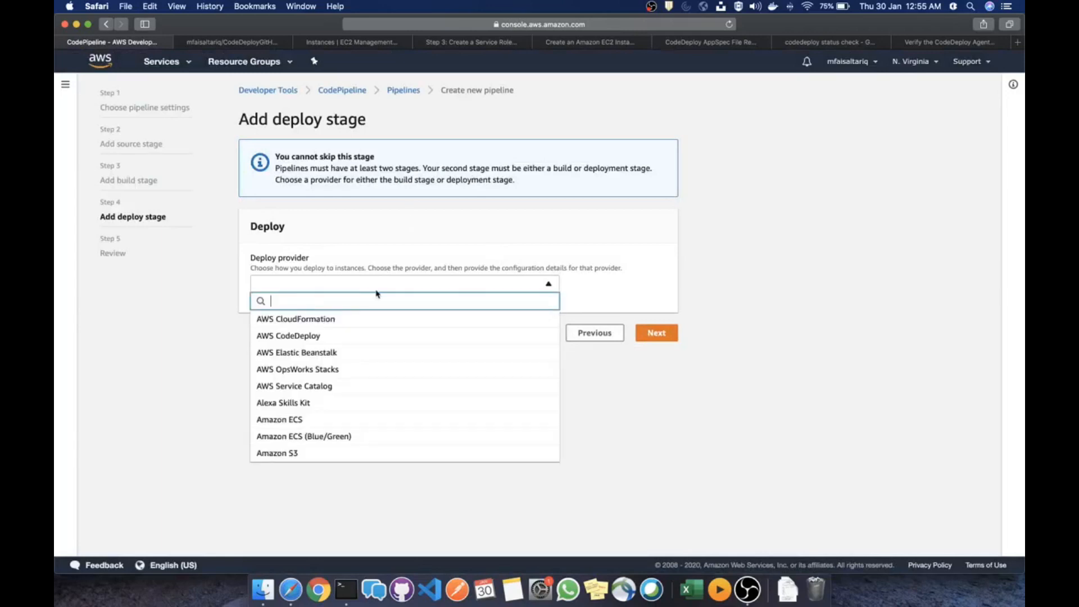
{"action": "left_click", "coordinate": [353, 336]}
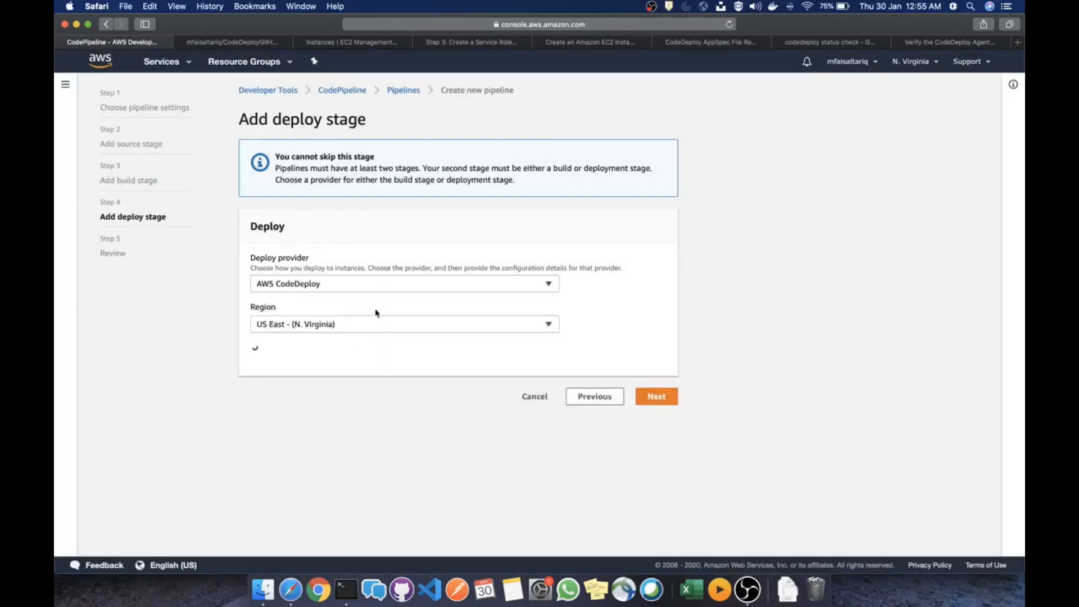
{"action": "left_click", "coordinate": [373, 385]}
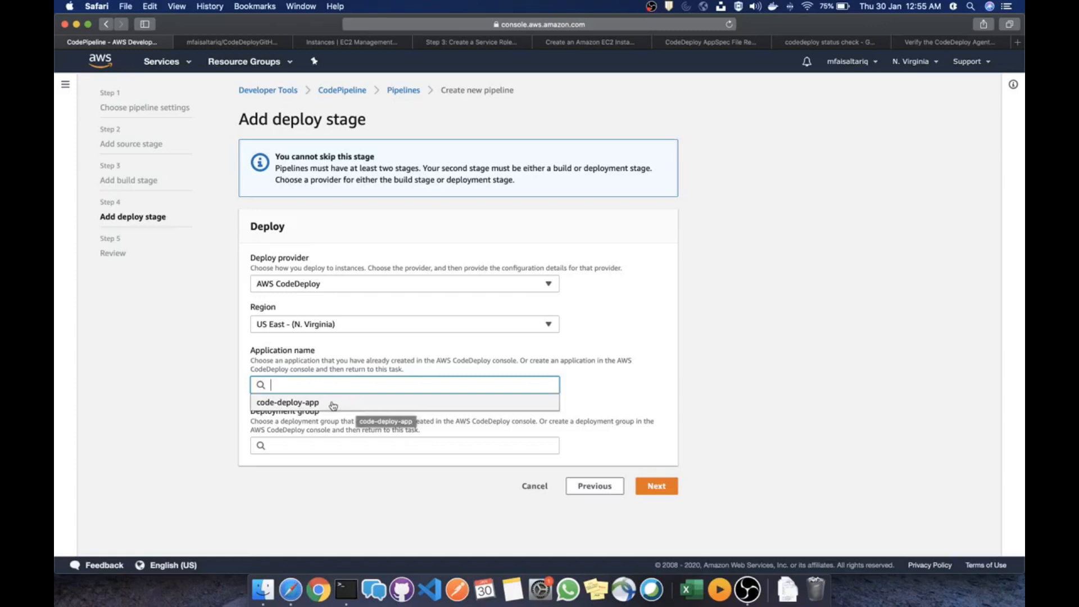
{"action": "left_click", "coordinate": [297, 404]}
{"action": "left_click", "coordinate": [332, 446]}
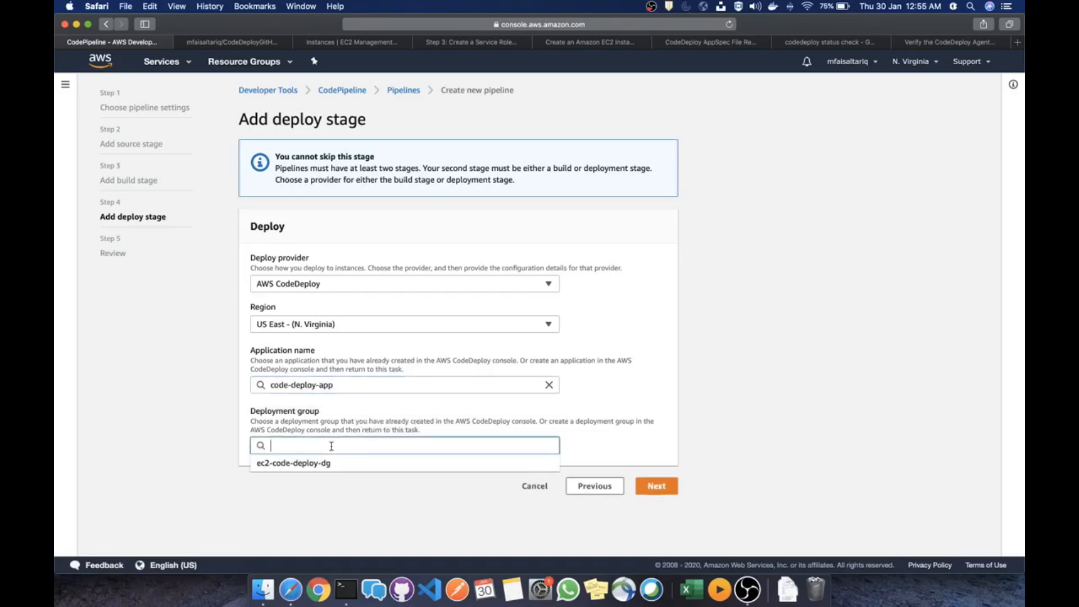
{"action": "left_click", "coordinate": [331, 464]}
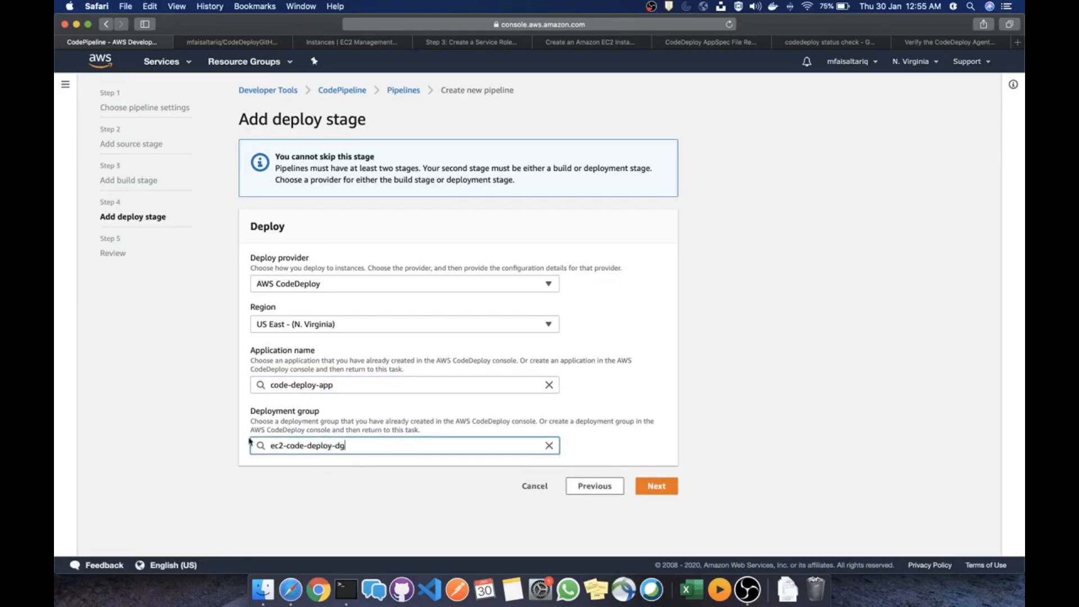
{"action": "left_click", "coordinate": [655, 487]}
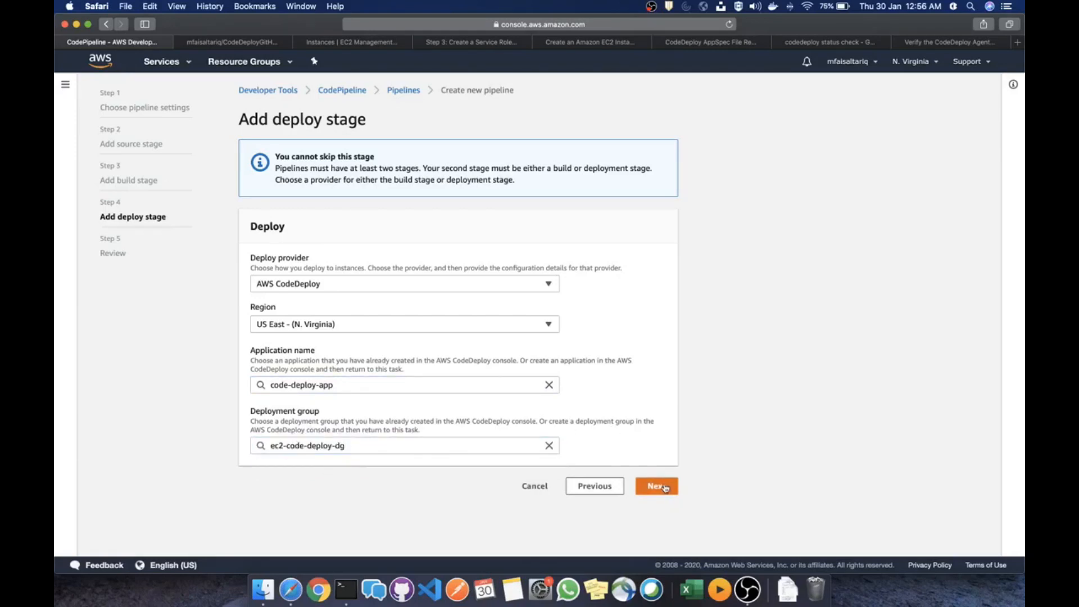
{"action": "scroll", "coordinate": [514, 313], "scroll_direction": "down", "scroll_amount": 10}
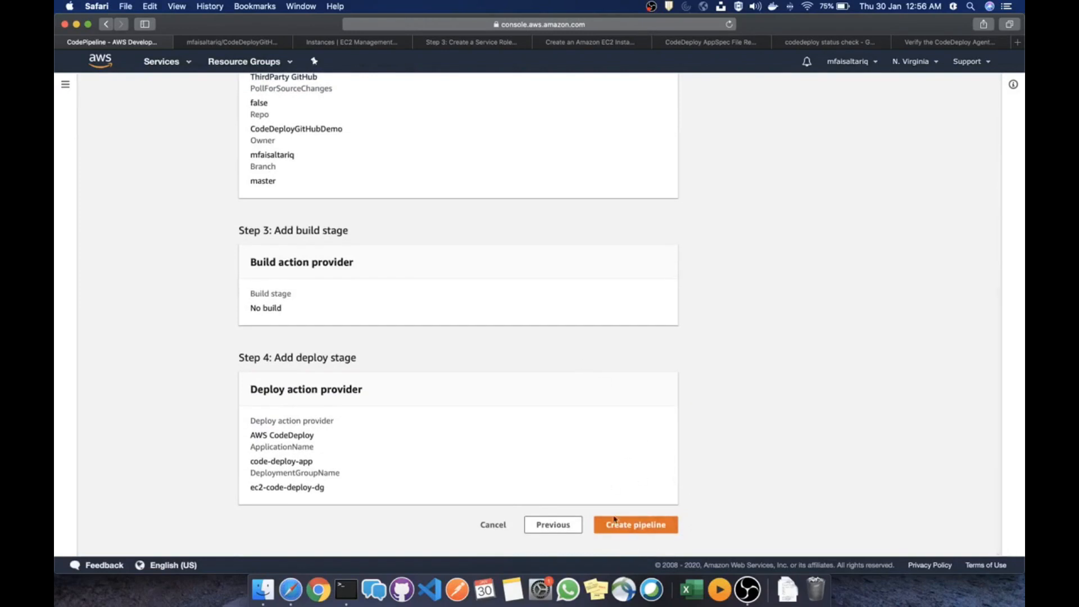
{"action": "left_click", "coordinate": [255, 44]}
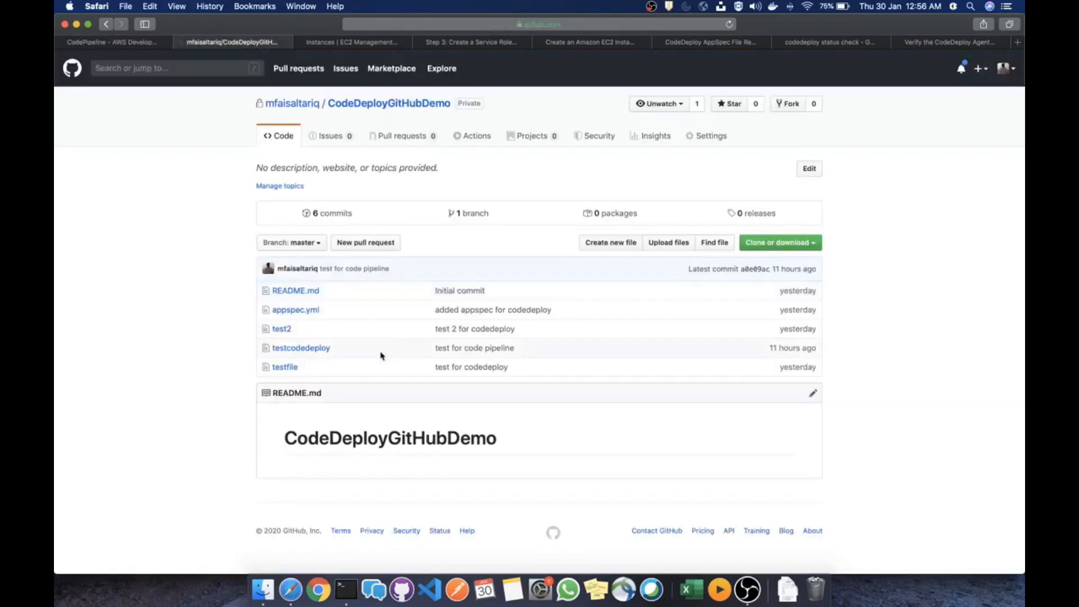
{"action": "left_click", "coordinate": [295, 310]}
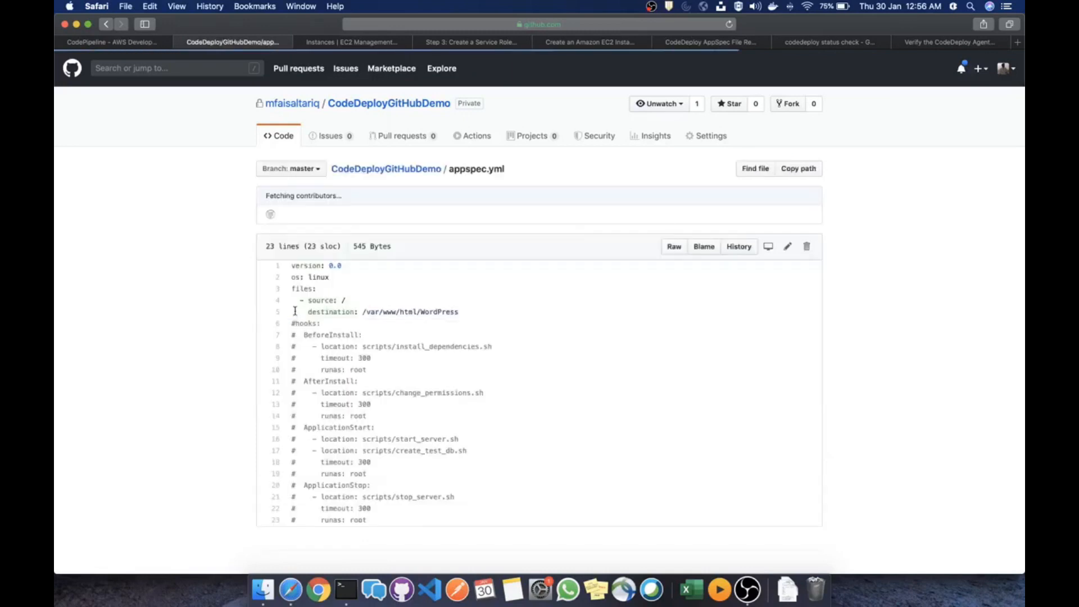
{"action": "scroll", "coordinate": [333, 249], "scroll_direction": "down", "scroll_amount": 1}
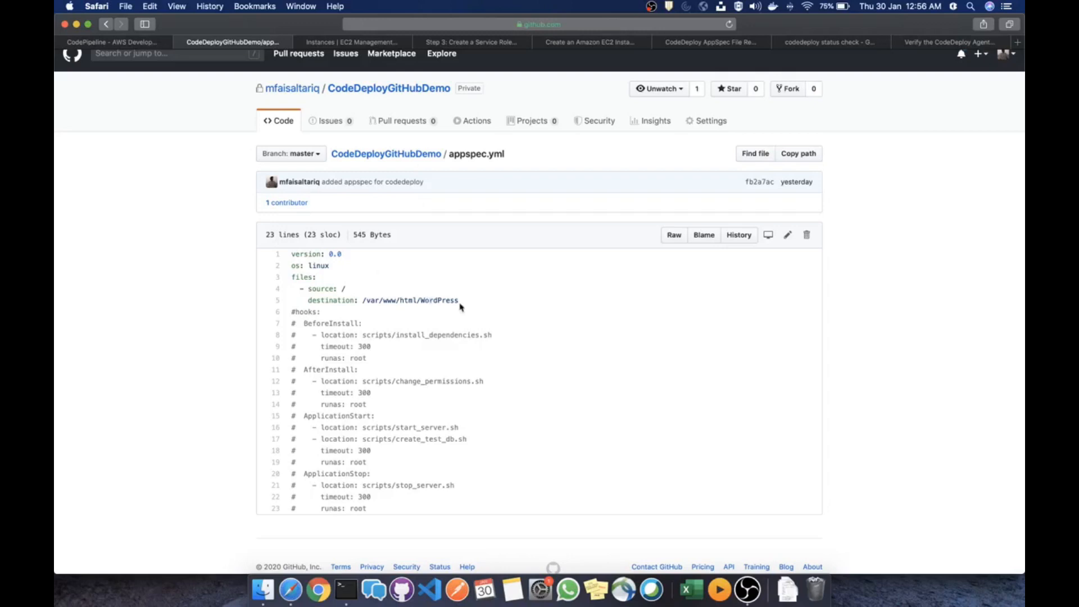
{"action": "left_click_drag", "start_coordinate": [459, 305], "coordinate": [293, 252]}
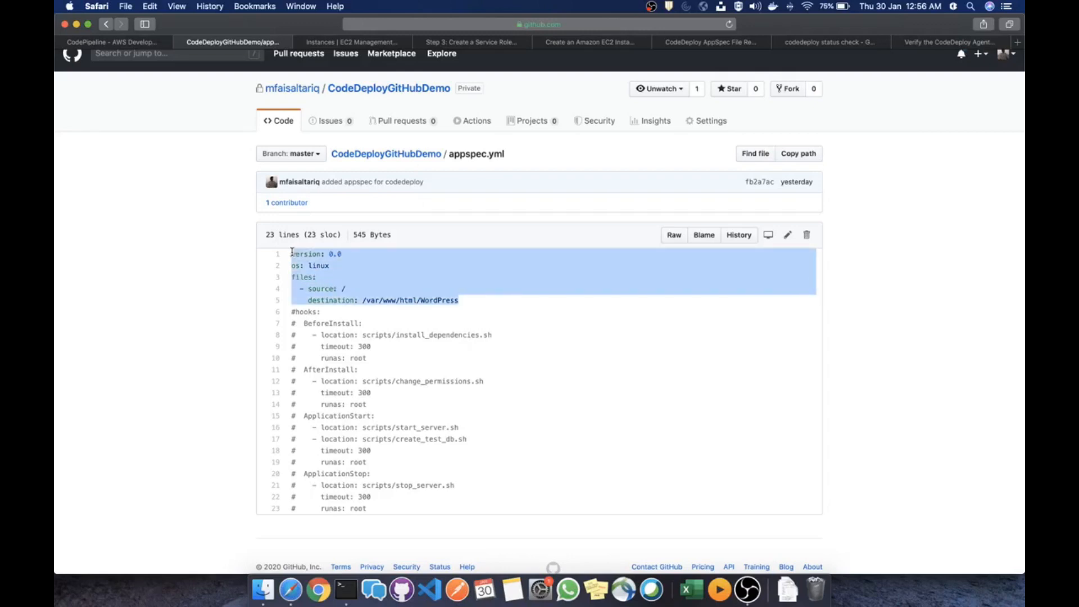
{"action": "left_click_drag", "start_coordinate": [469, 302], "coordinate": [312, 299]}
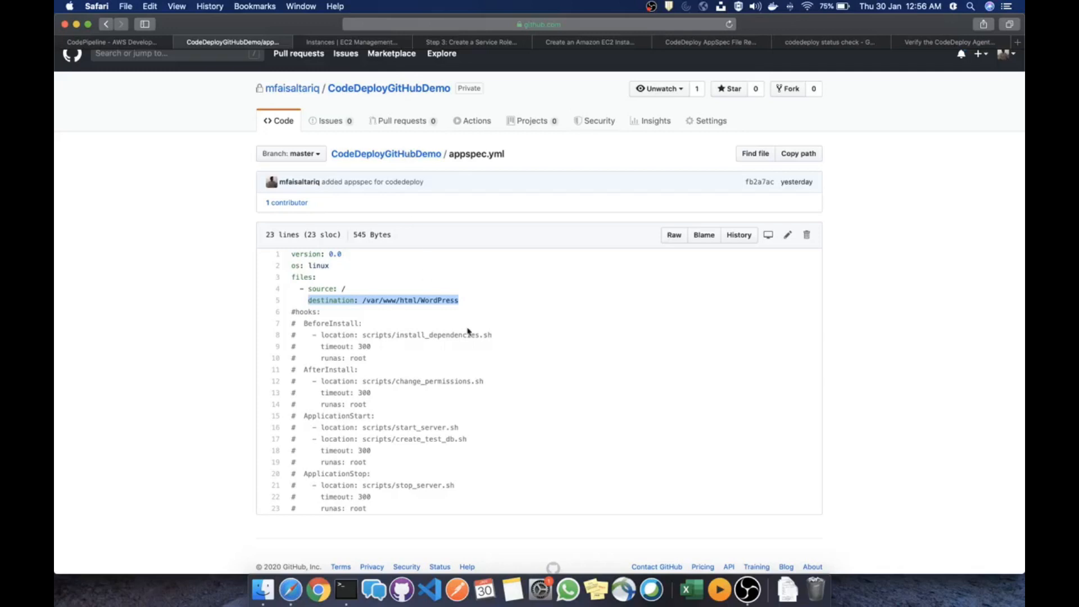
{"action": "left_click_drag", "start_coordinate": [472, 302], "coordinate": [366, 303]}
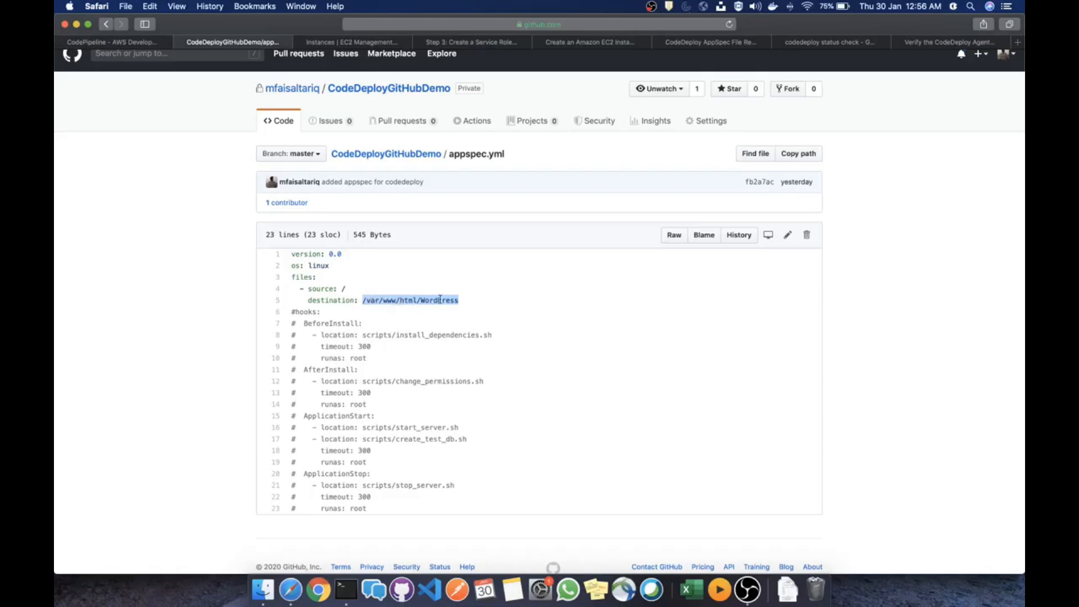
{"action": "left_click_drag", "start_coordinate": [465, 302], "coordinate": [337, 301]}
{"action": "left_click", "coordinate": [439, 427]}
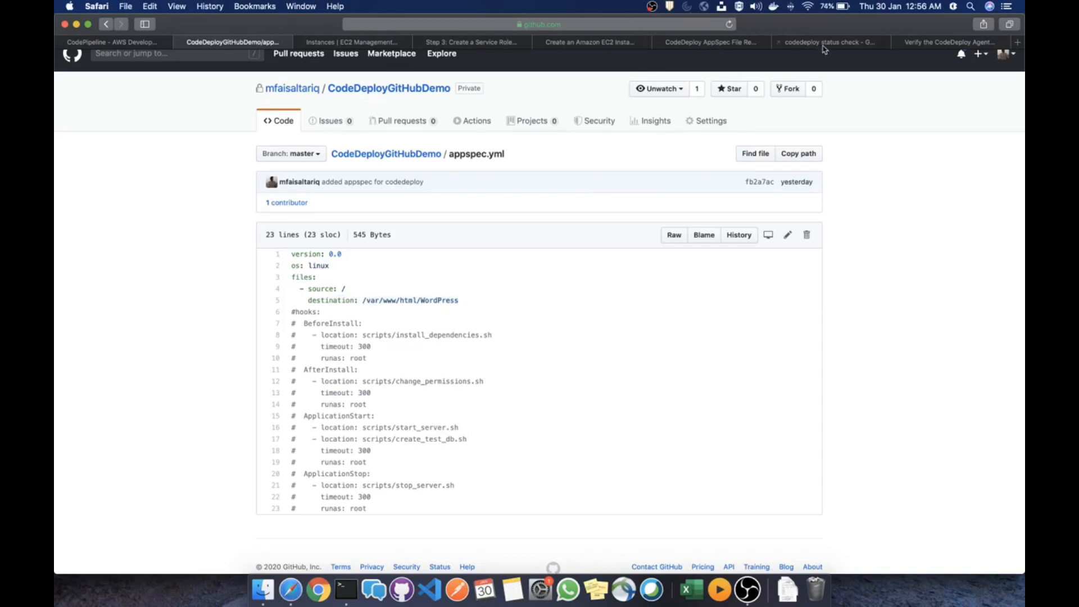
Study the AppSpec File Reference example, highlighting its BeforeInstall and AfterInstall hook blocks
{"action": "left_click", "coordinate": [715, 45]}
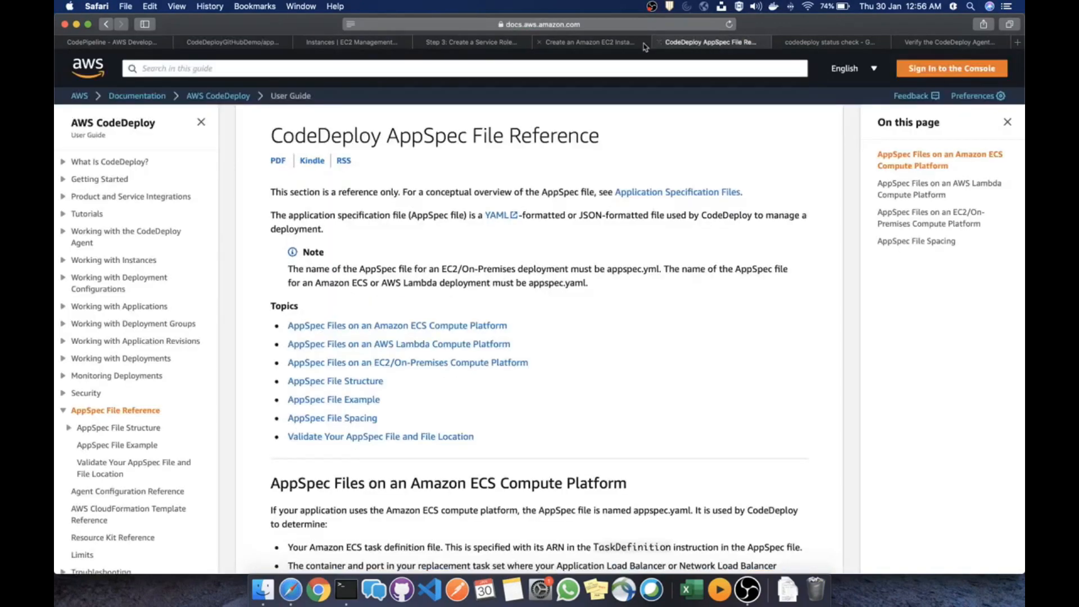
{"action": "scroll", "coordinate": [534, 313], "scroll_direction": "down", "scroll_amount": 20}
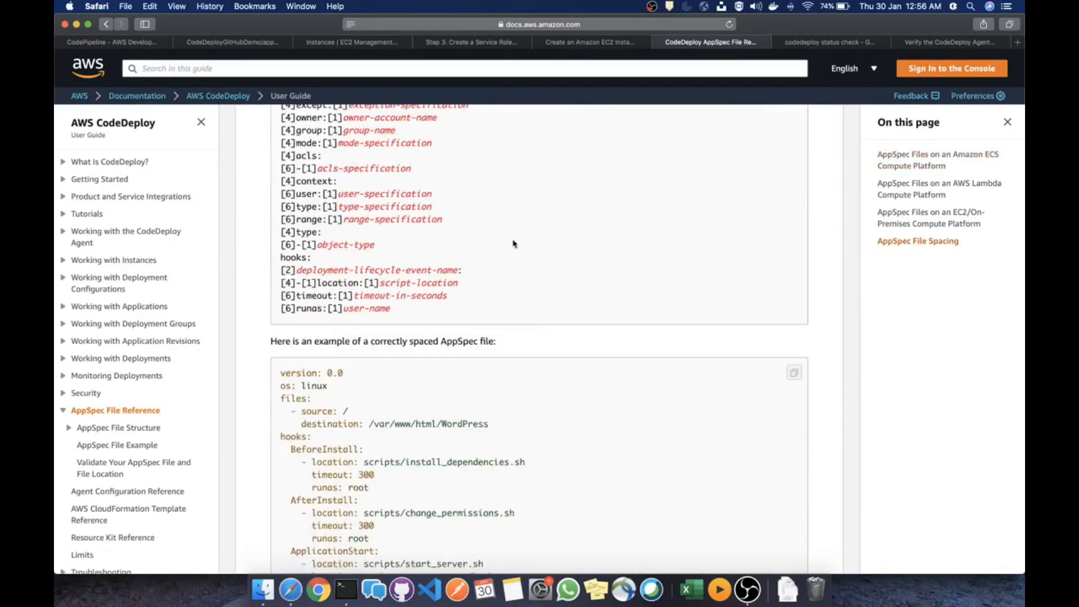
{"action": "scroll", "coordinate": [520, 257], "scroll_direction": "down", "scroll_amount": 5}
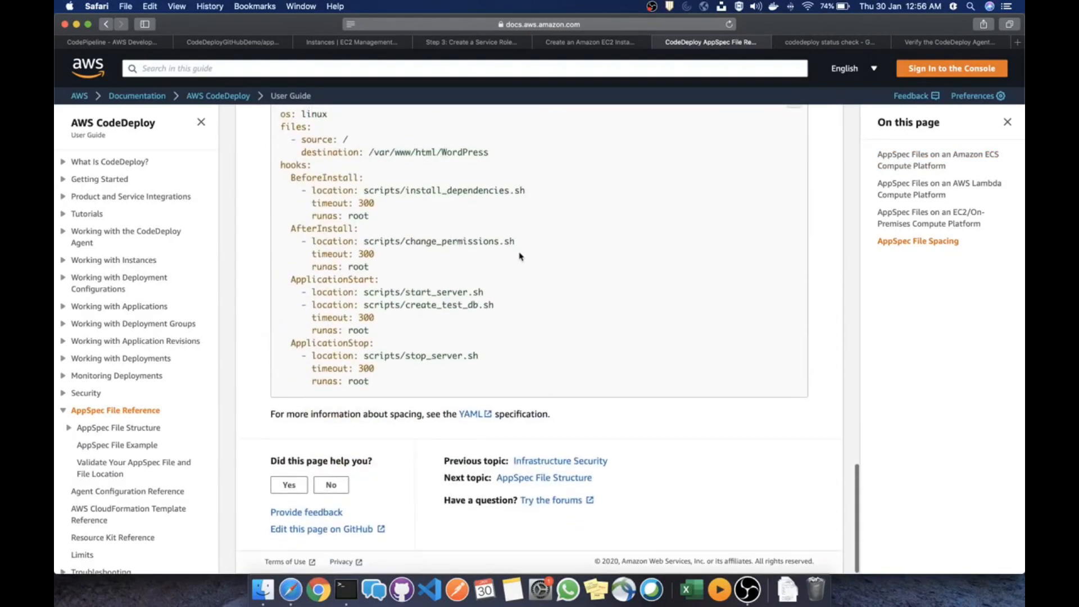
{"action": "scroll", "coordinate": [520, 257], "scroll_direction": "up", "scroll_amount": 3}
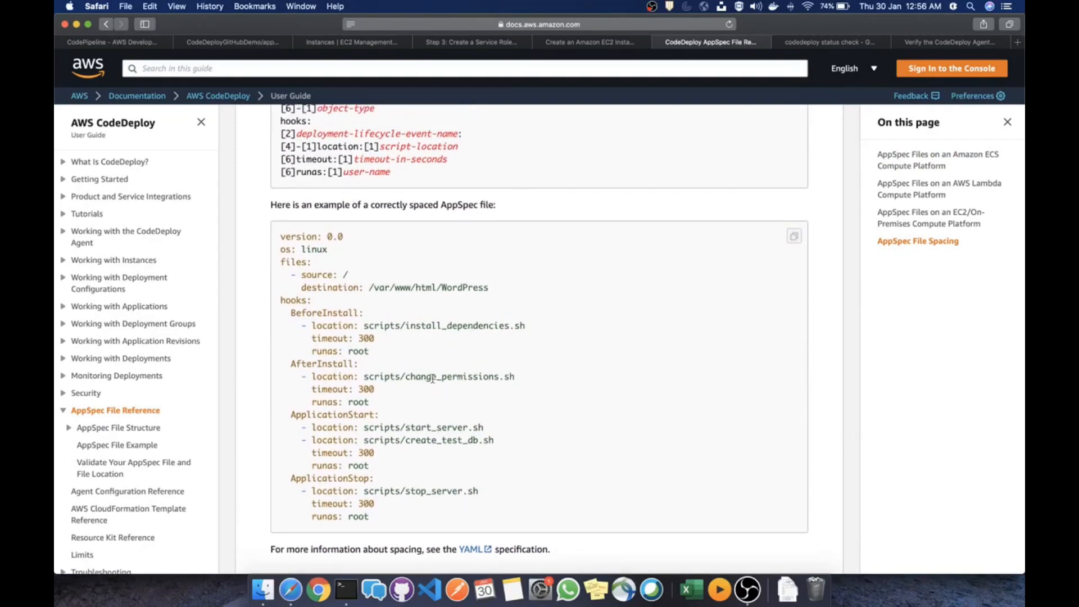
{"action": "scroll", "coordinate": [433, 379], "scroll_direction": "up", "scroll_amount": 10}
{"action": "scroll", "coordinate": [433, 382], "scroll_direction": "down", "scroll_amount": 12}
{"action": "scroll", "coordinate": [433, 379], "scroll_direction": "up", "scroll_amount": 2}
{"action": "scroll", "coordinate": [323, 302], "scroll_direction": "down", "scroll_amount": 1}
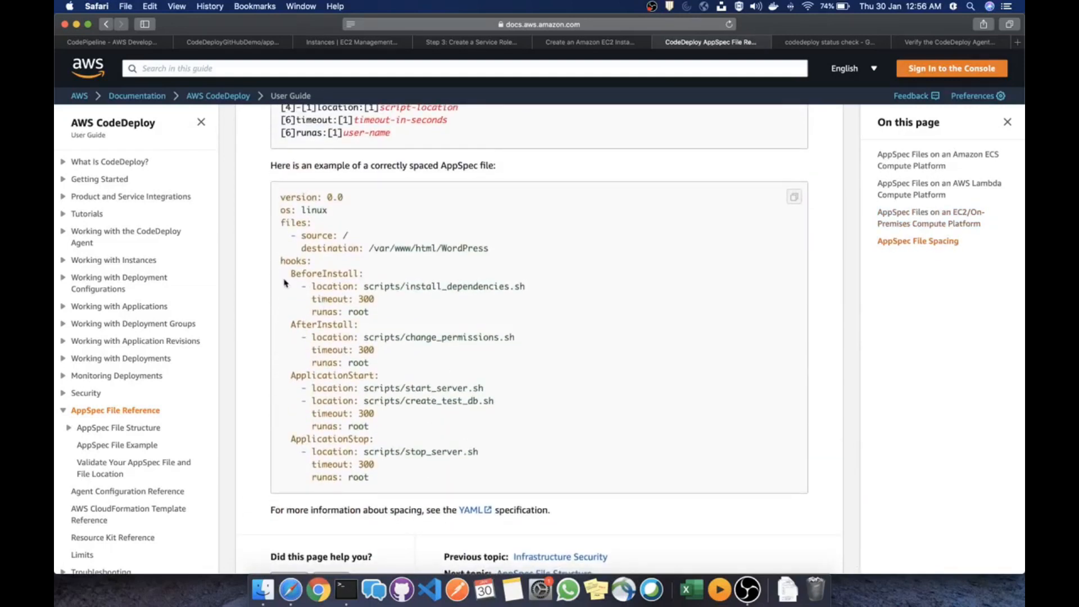
{"action": "scroll", "coordinate": [290, 274], "scroll_direction": "down", "scroll_amount": 2}
{"action": "left_click_drag", "start_coordinate": [290, 274], "coordinate": [385, 302]}
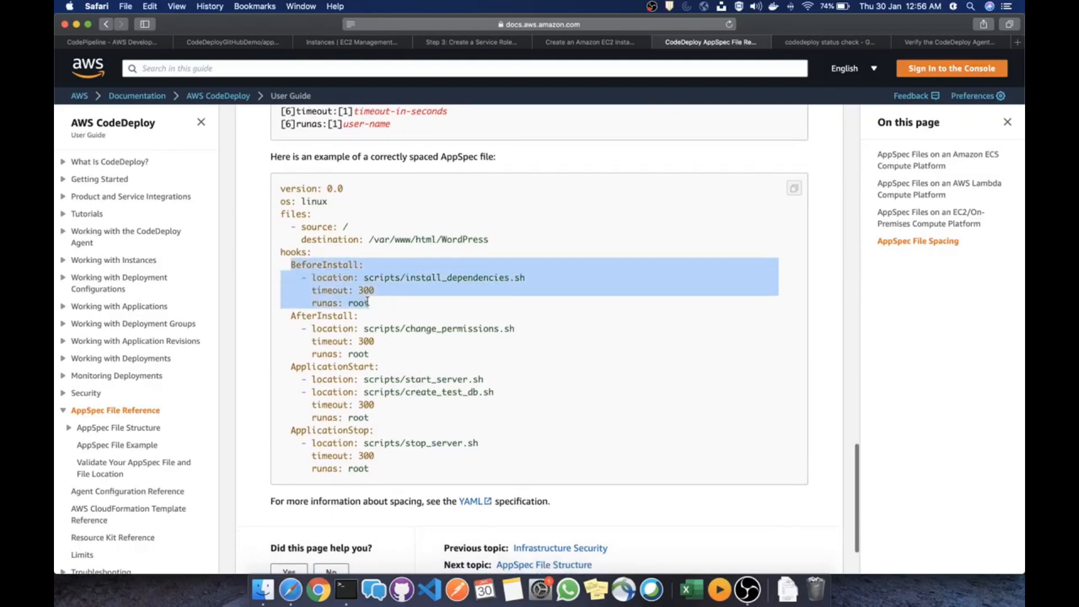
{"action": "scroll", "coordinate": [381, 307], "scroll_direction": "up", "scroll_amount": 1}
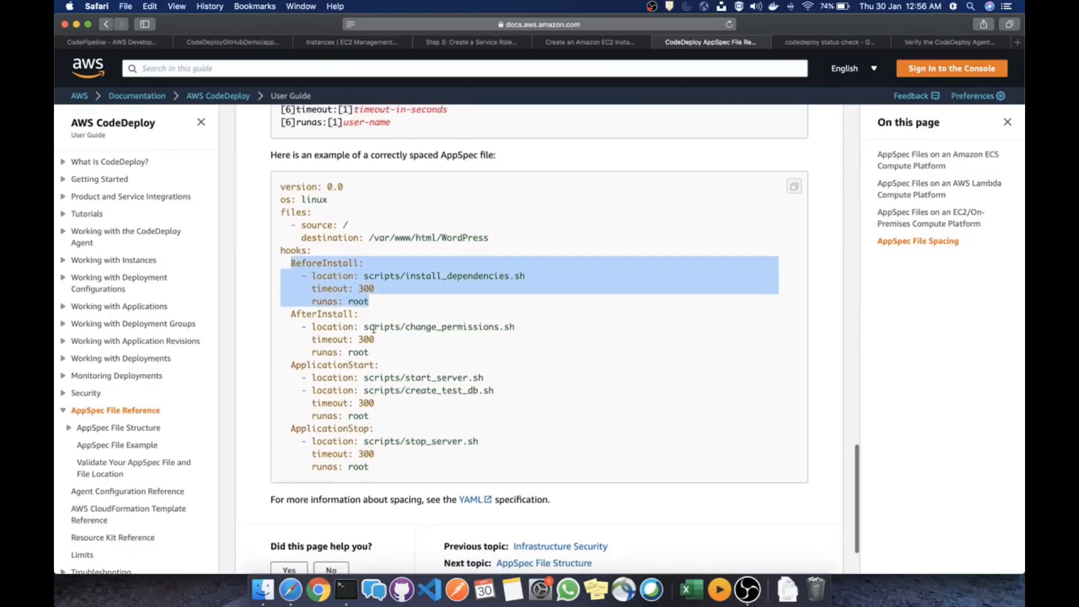
{"action": "left_click_drag", "start_coordinate": [380, 364], "coordinate": [307, 313]}
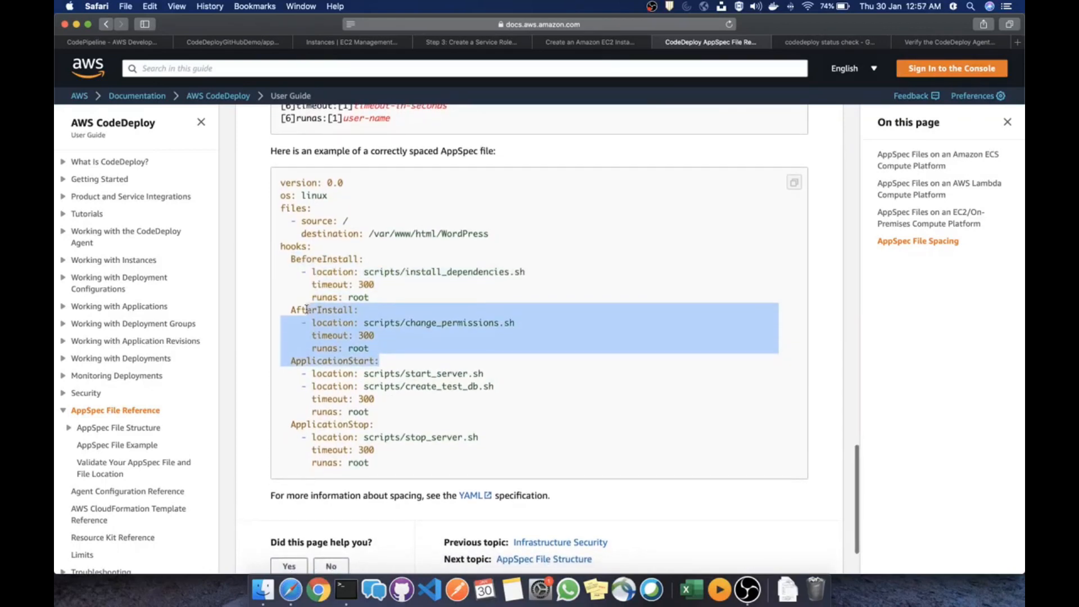
{"action": "left_click", "coordinate": [146, 45]}
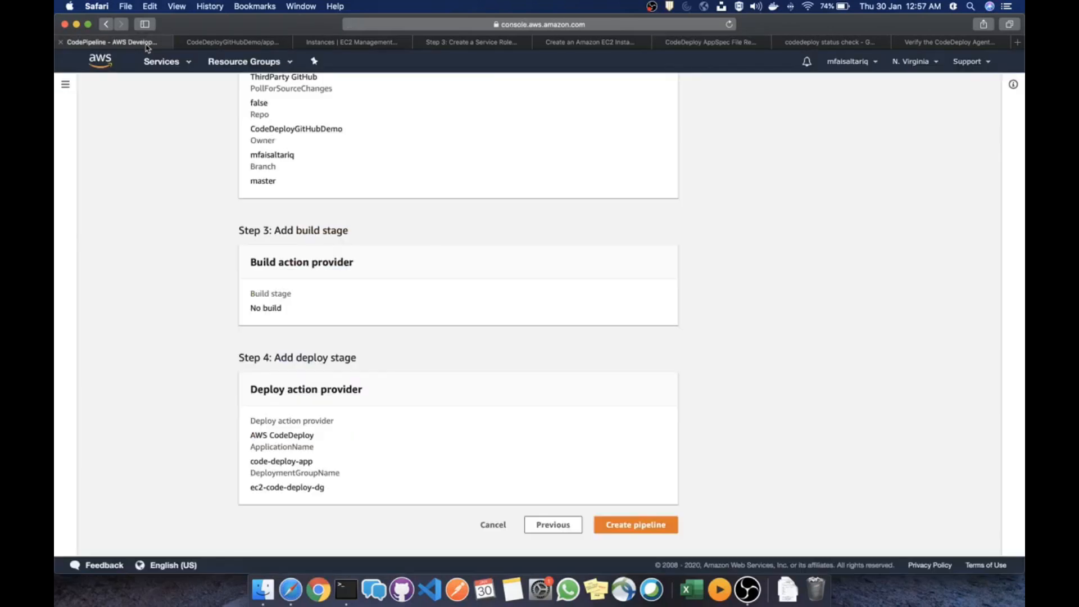
Glance at appspec.yml on GitHub, then bring up the Terminal's EC2 session
{"action": "left_click", "coordinate": [240, 49]}
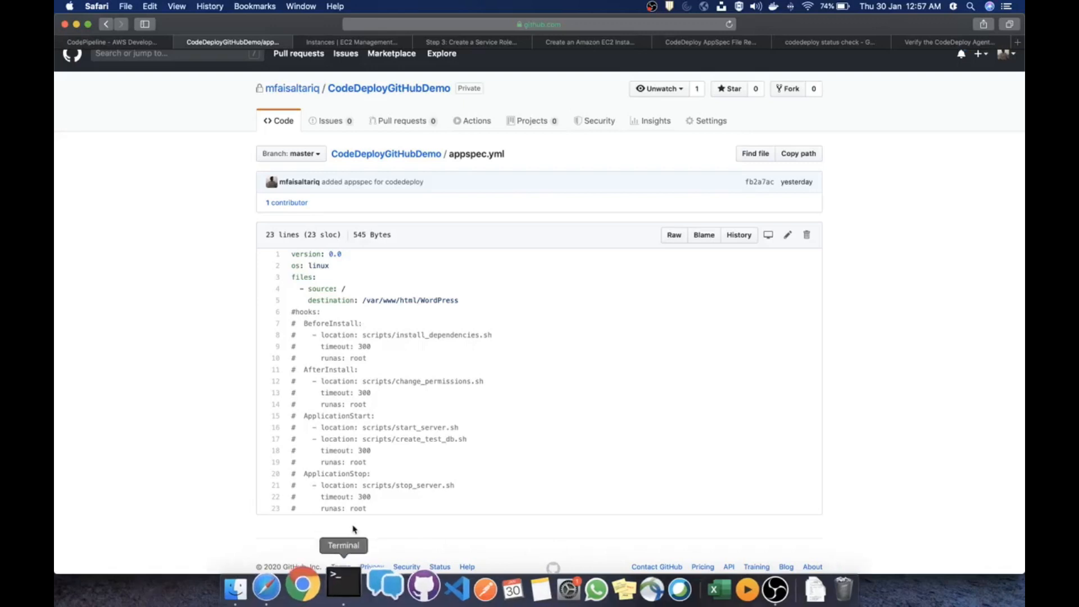
{"action": "left_click", "coordinate": [346, 589]}
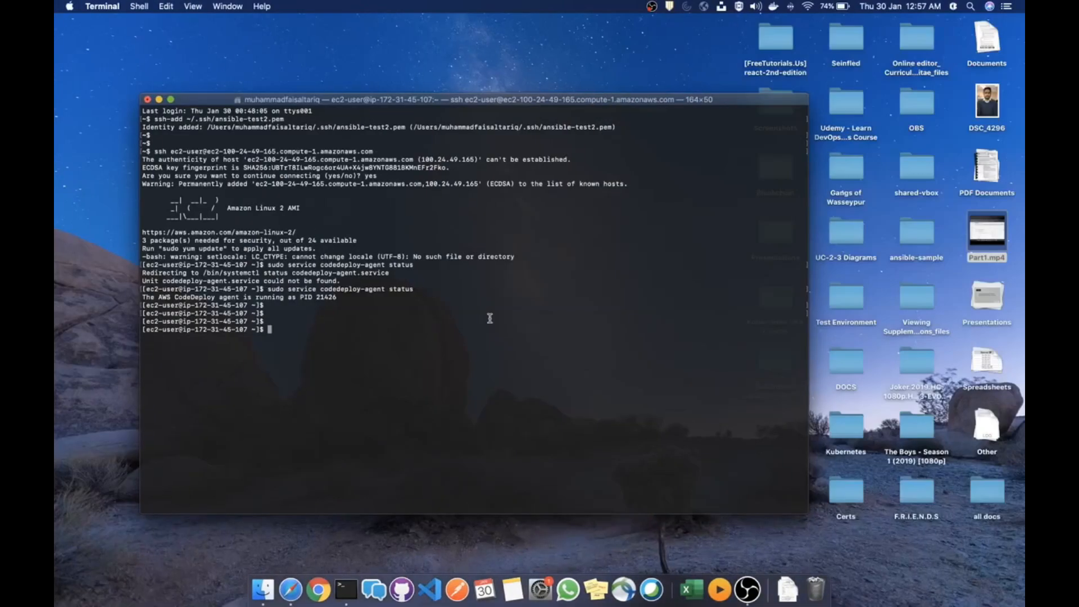
In a new local shell, enter CodeDeployGitHubDemo, list its files and confirm git status is clean
{"action": "key", "text": "super+t"}
{"action": "type", "text": "cd CO"}
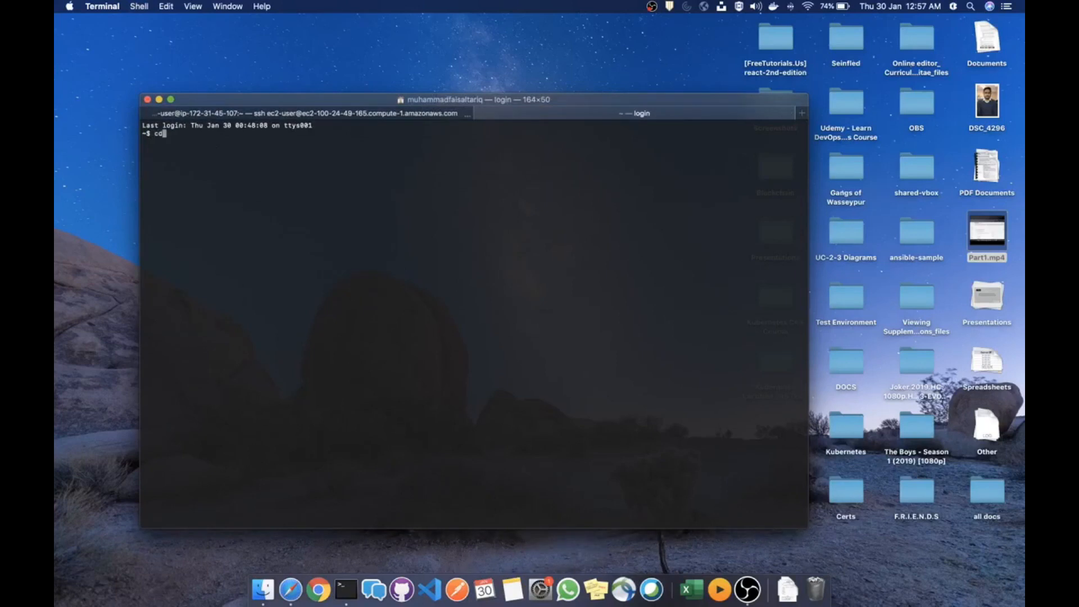
{"action": "key", "text": "Tab"}
{"action": "key", "text": "Return"}
{"action": "type", "text": "ls"}
{"action": "key", "text": "Return"}
{"action": "type", "text": "clear"}
{"action": "key", "text": "Return"}
{"action": "type", "text": "git status"}
{"action": "key", "text": "Return"}
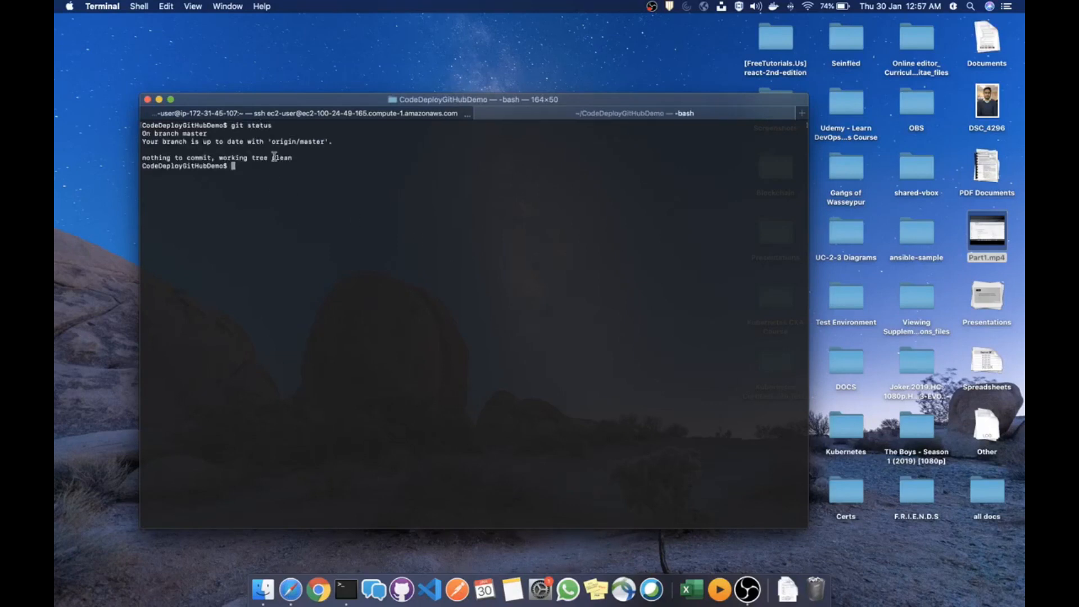
{"action": "key", "text": "ctrl+Left"}
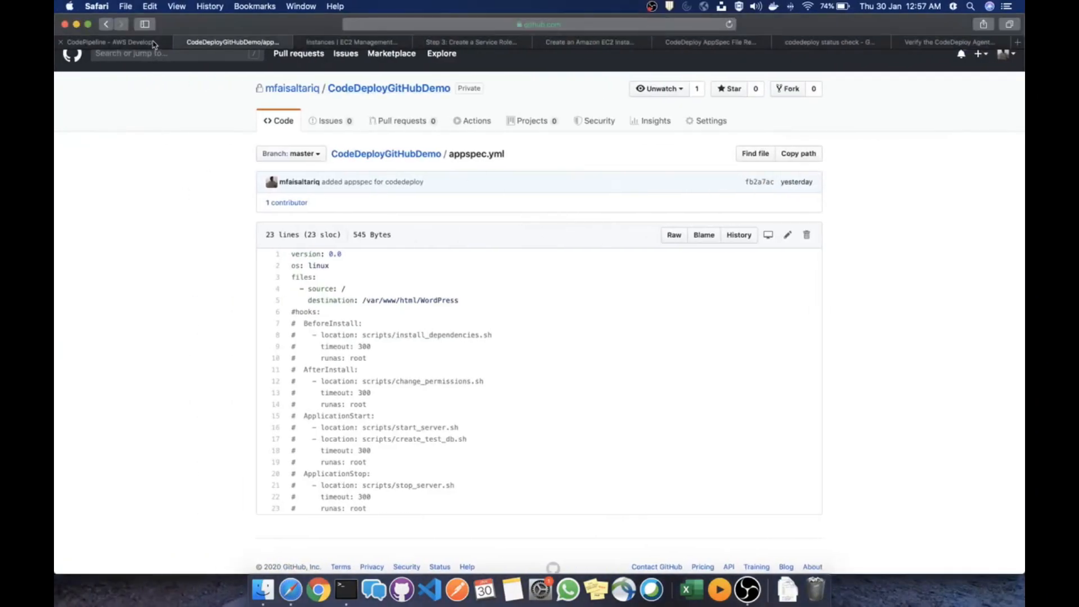
Compare the review page with appspec.yml, then create pipeline test-pipeline-1
{"action": "left_click", "coordinate": [153, 44]}
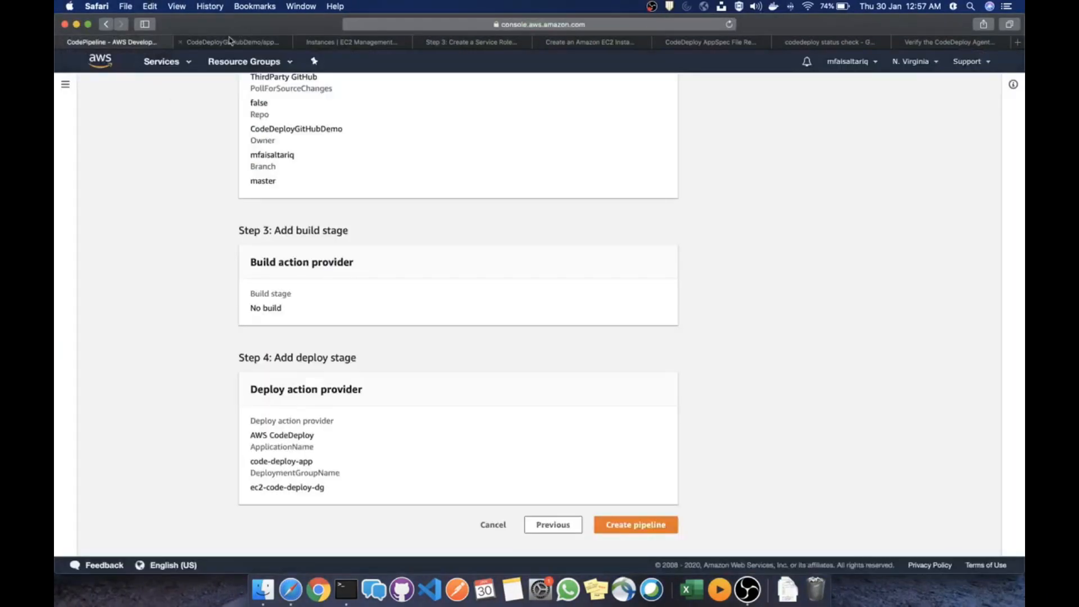
{"action": "left_click", "coordinate": [232, 43]}
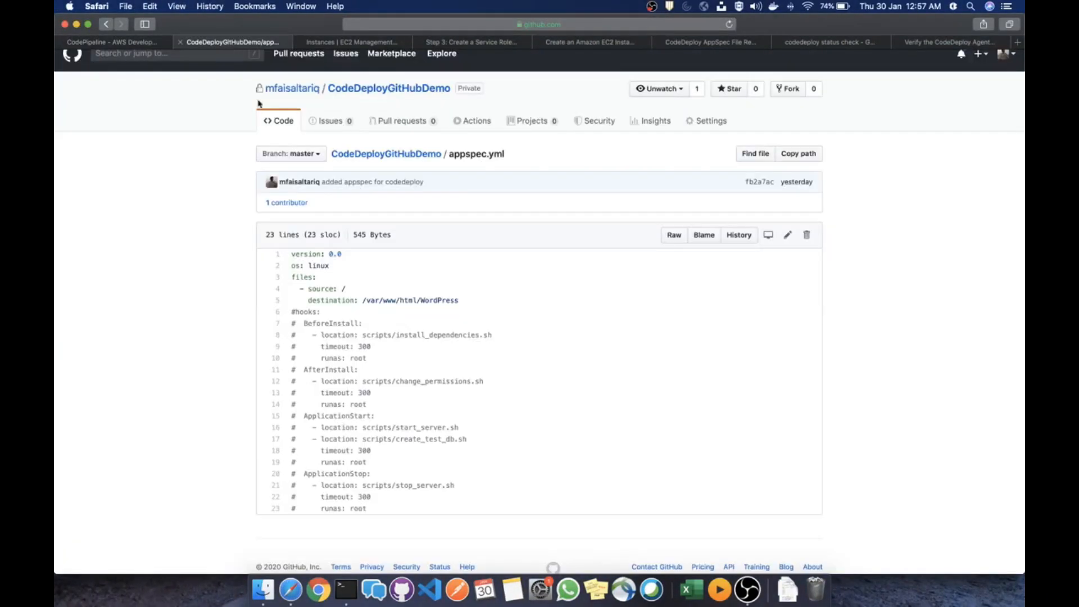
{"action": "left_click", "coordinate": [144, 45]}
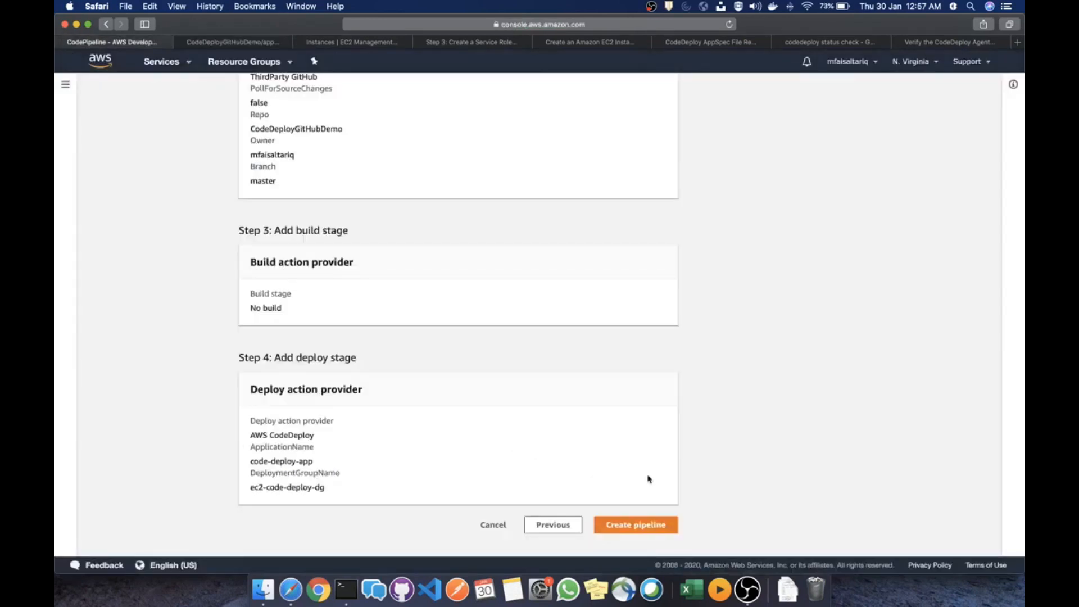
{"action": "left_click", "coordinate": [635, 524]}
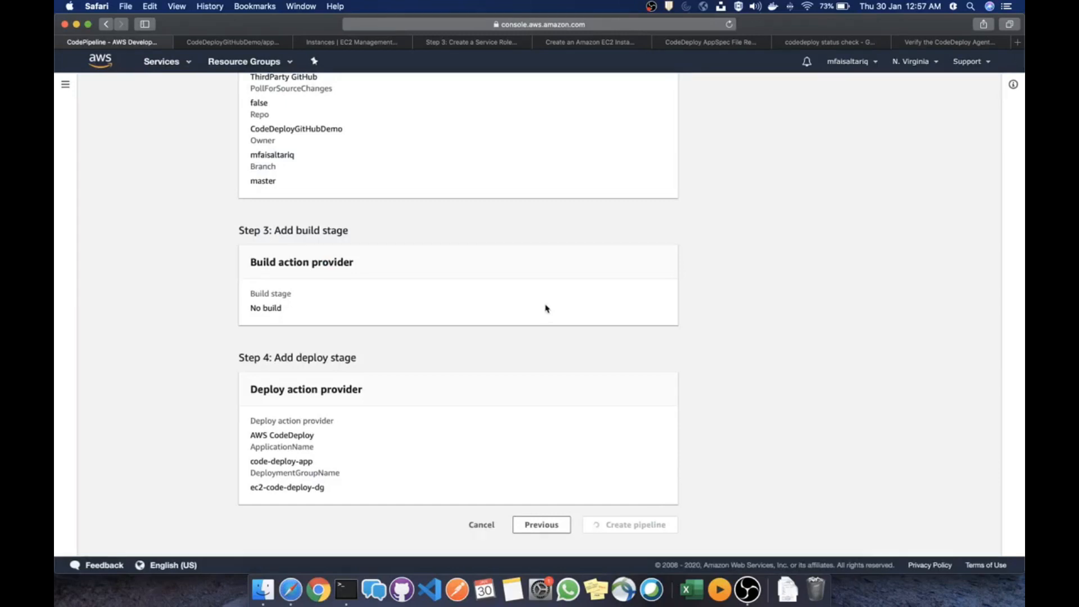
{"action": "scroll", "coordinate": [546, 307], "scroll_direction": "up", "scroll_amount": 10}
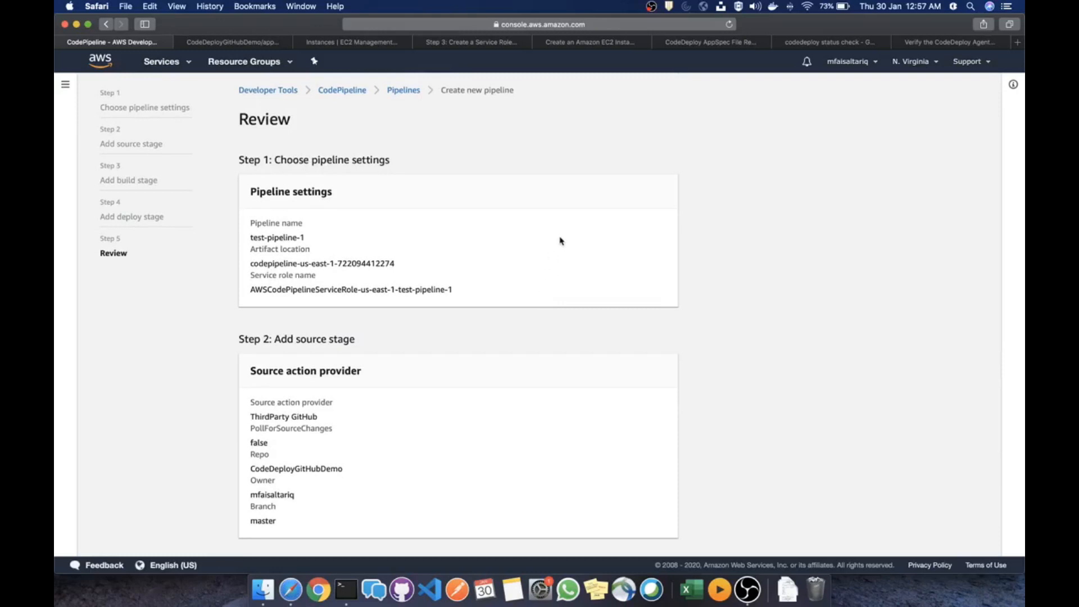
{"action": "scroll", "coordinate": [556, 248], "scroll_direction": "down", "scroll_amount": 3}
{"action": "scroll", "coordinate": [550, 260], "scroll_direction": "down", "scroll_amount": 4}
{"action": "key", "text": "ctrl+Right"}
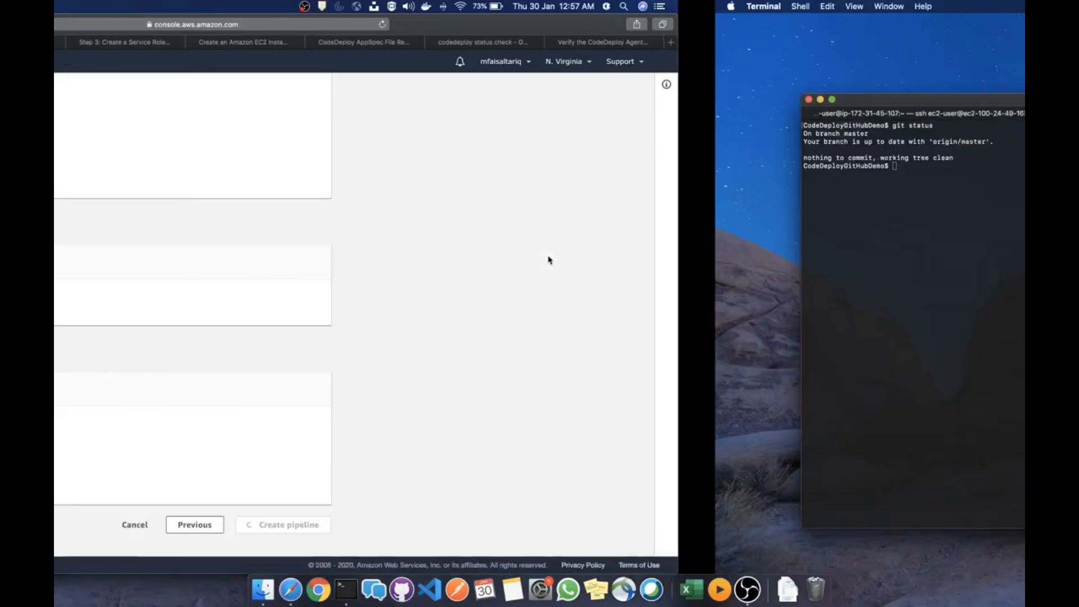
In the EC2 session, clear the screen and list the home directory
{"action": "left_click", "coordinate": [367, 115]}
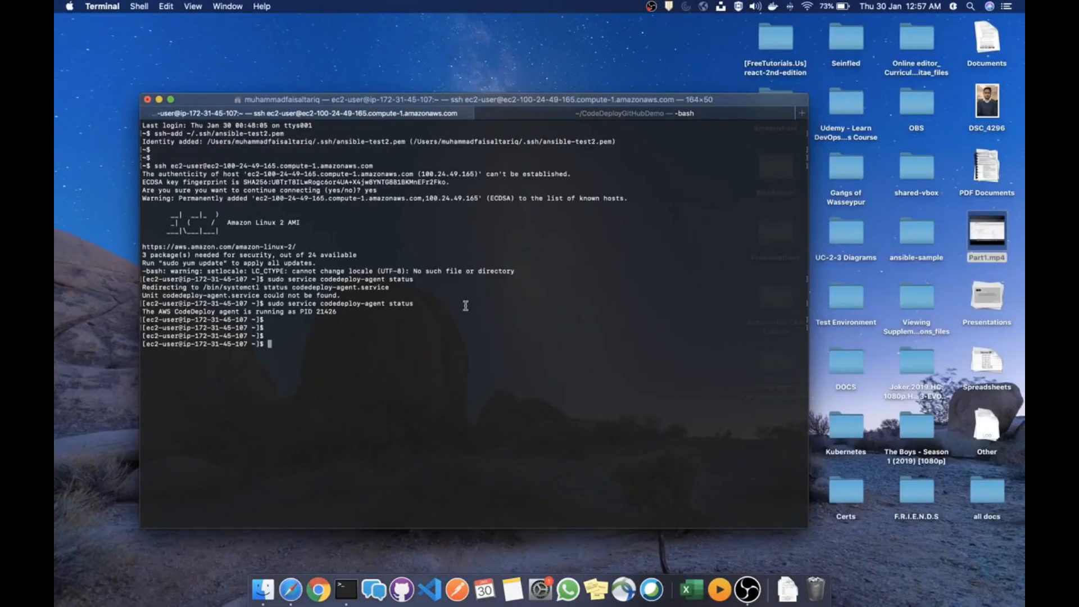
{"action": "type", "text": "cleear"}
{"action": "key", "text": "Return"}
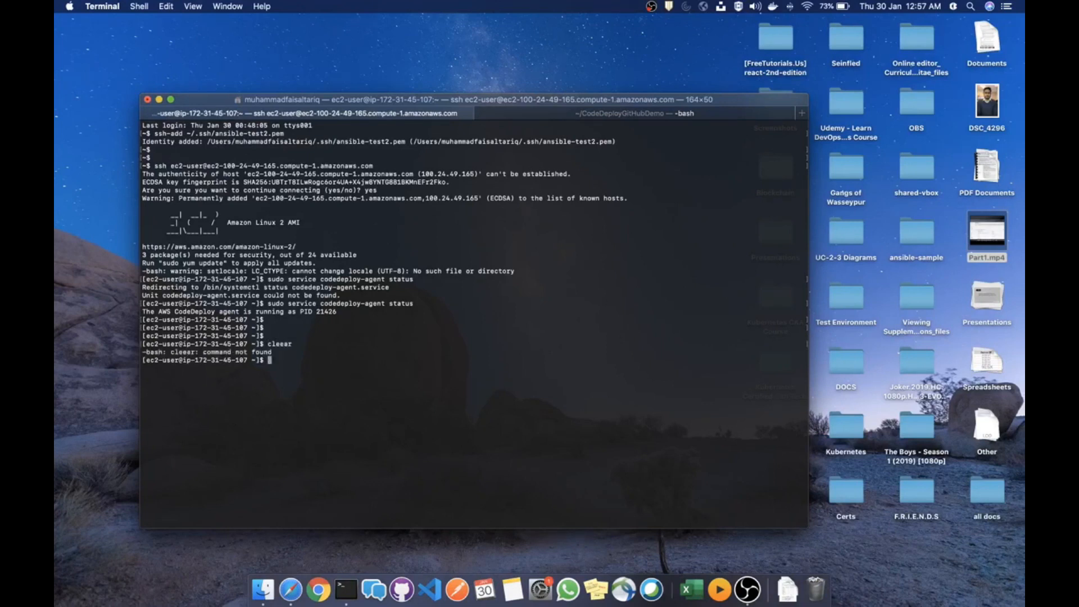
{"action": "type", "text": "clear"}
{"action": "key", "text": "Return"}
{"action": "type", "text": "ls"}
{"action": "key", "text": "Return"}
{"action": "key", "text": "Return"}
{"action": "key", "text": "Return"}
{"action": "key", "text": "Return"}
{"action": "key", "text": "Return"}
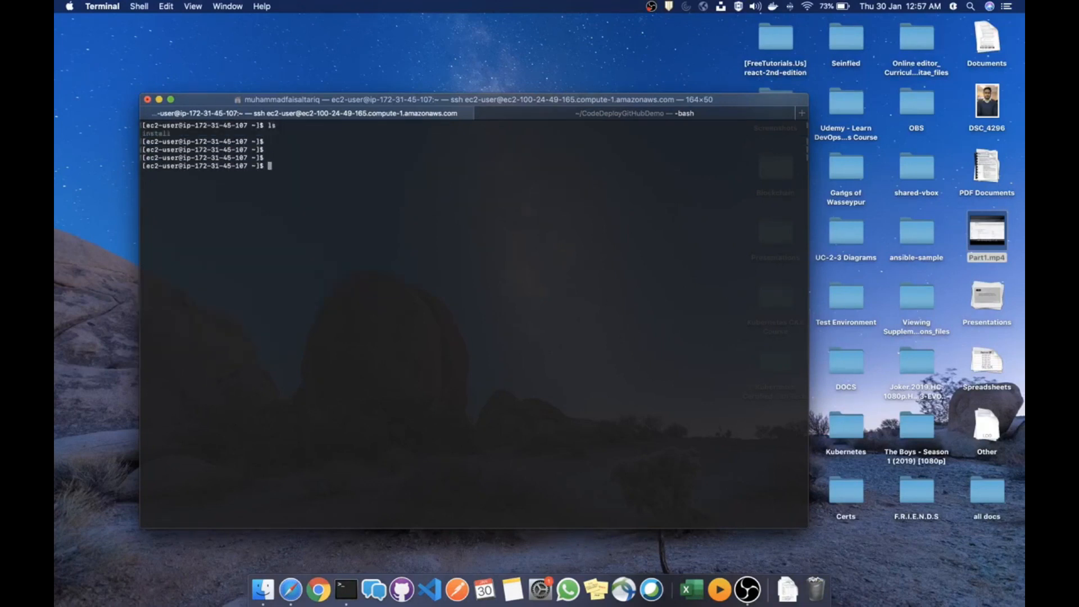
Change to /var/www/html/WordPress/ and list README.md, appspec.yml, test2, testcodedeploy and testfile
{"action": "type", "text": "cd "}
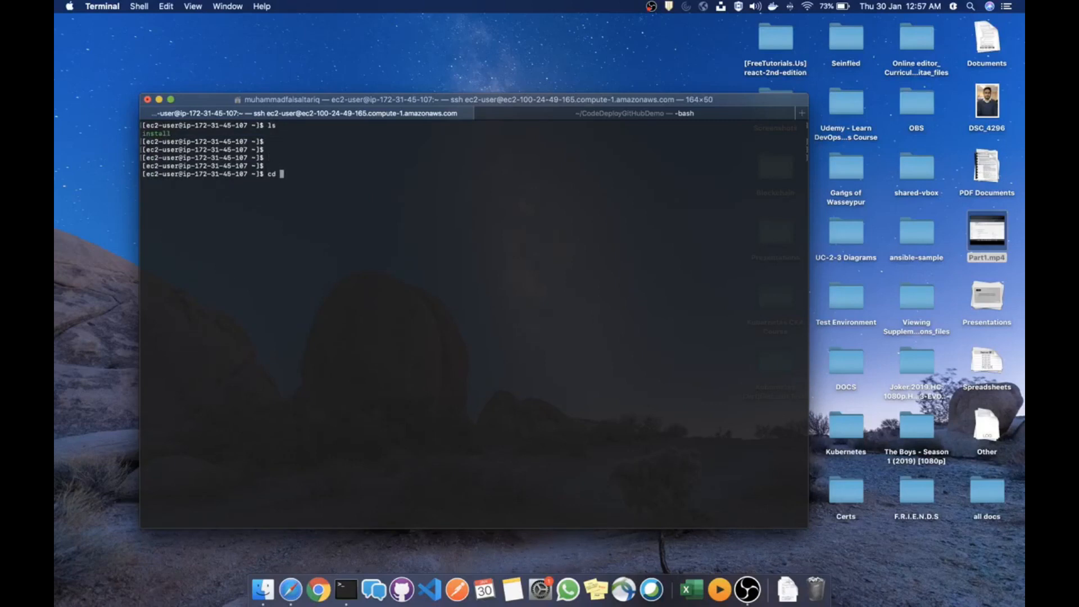
{"action": "type", "text": "/var/"}
{"action": "key", "text": "Tab"}
{"action": "key", "text": "Tab"}
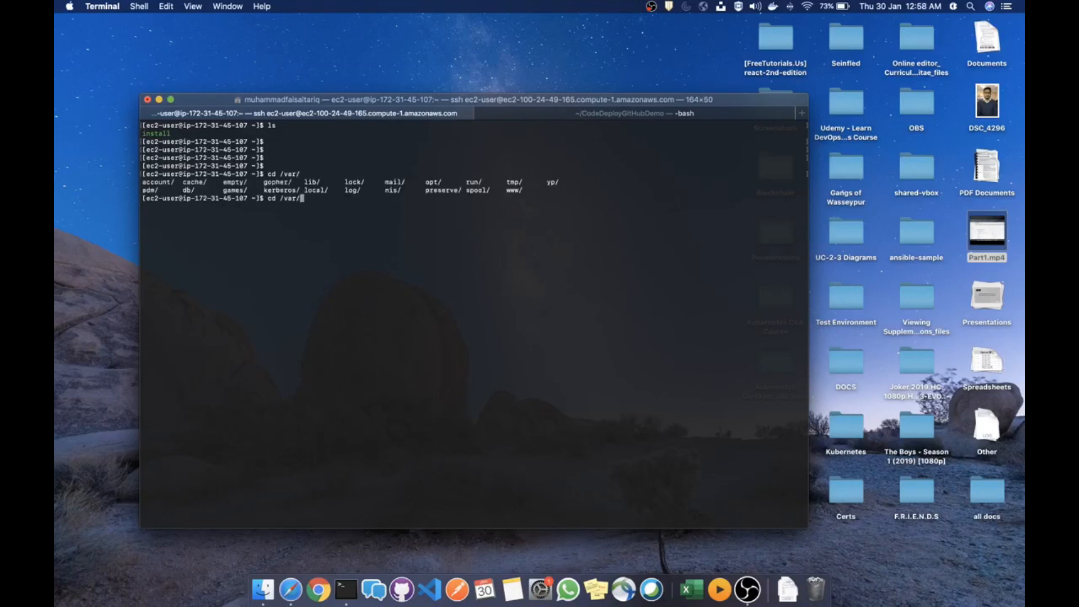
{"action": "type", "text": "www/html/WordPress/"}
{"action": "key", "text": "Return"}
{"action": "type", "text": "ls"}
{"action": "key", "text": "Return"}
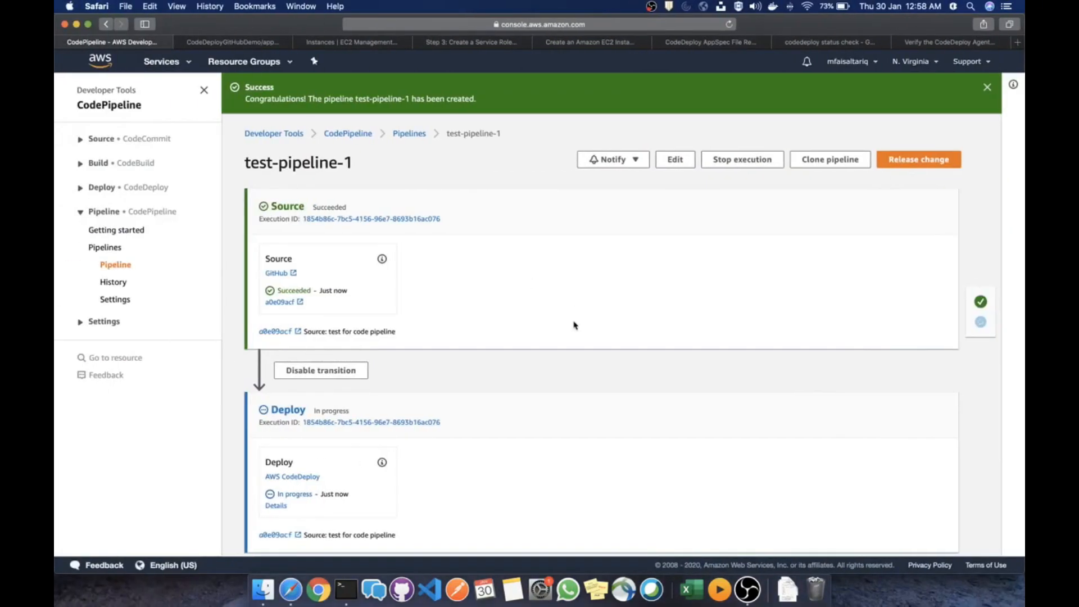
{"action": "scroll", "coordinate": [575, 324], "scroll_direction": "down", "scroll_amount": 1}
{"action": "scroll", "coordinate": [574, 324], "scroll_direction": "up", "scroll_amount": 1}
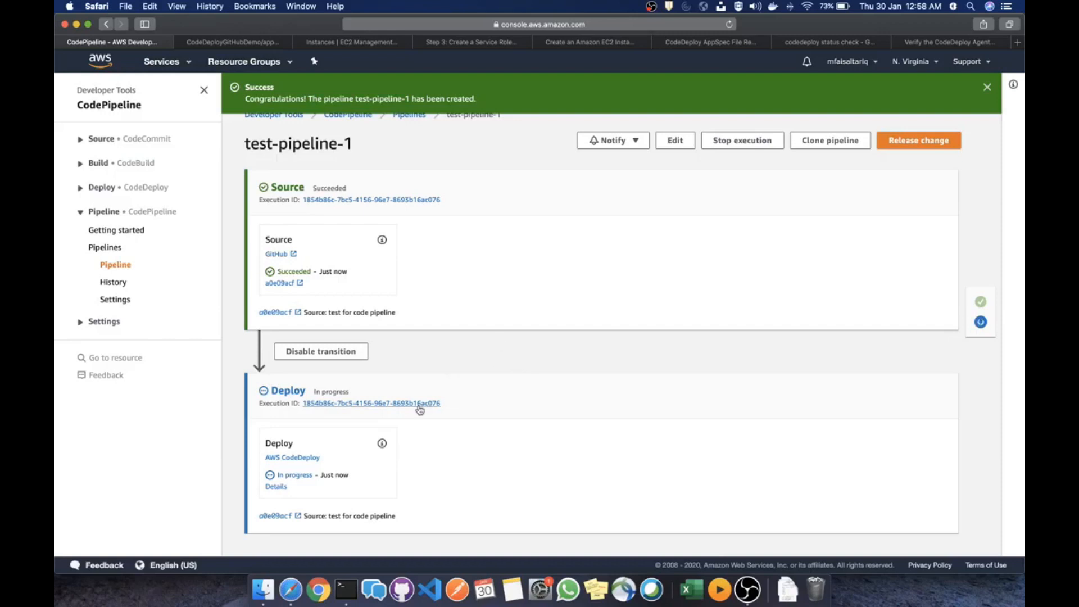
Recheck the WordPress file listing, then confirm test-pipeline-1's Deploy action shows Succeeded
{"action": "key", "text": "ctrl+Right"}
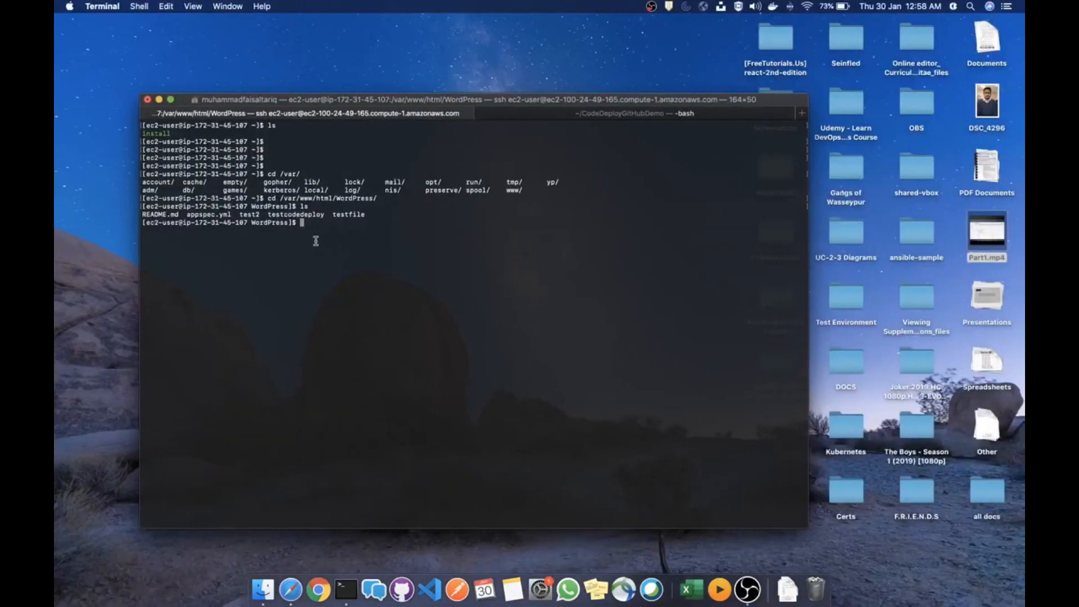
{"action": "left_click_drag", "start_coordinate": [372, 214], "coordinate": [140, 216]}
{"action": "left_click", "coordinate": [274, 257]}
{"action": "key", "text": "ctrl+Left"}
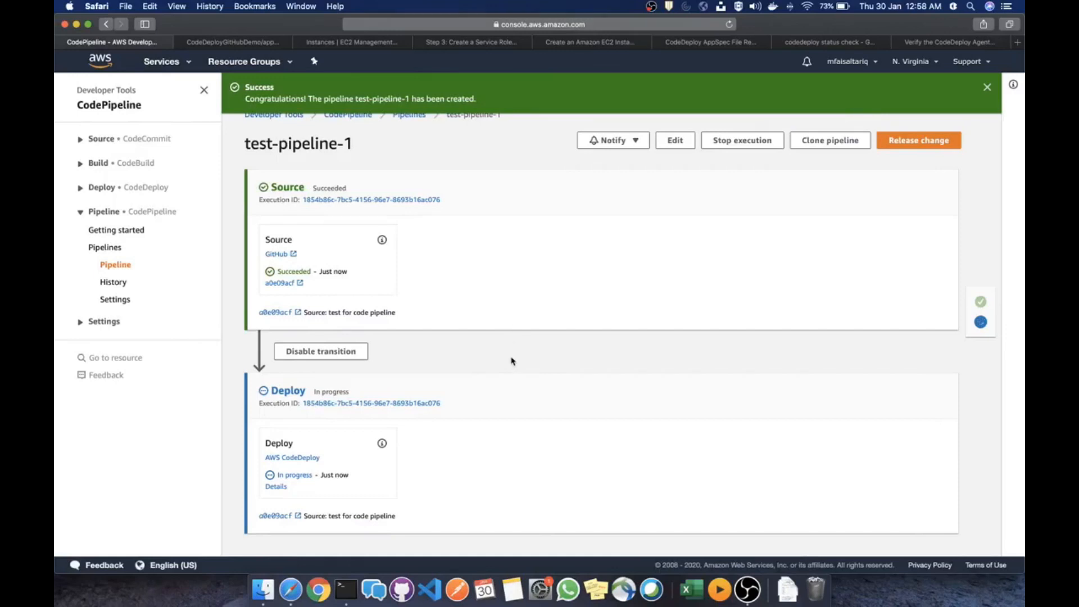
{"action": "scroll", "coordinate": [513, 361], "scroll_direction": "down", "scroll_amount": 1}
{"action": "scroll", "coordinate": [513, 348], "scroll_direction": "up", "scroll_amount": 1}
{"action": "double_click", "coordinate": [298, 476]}
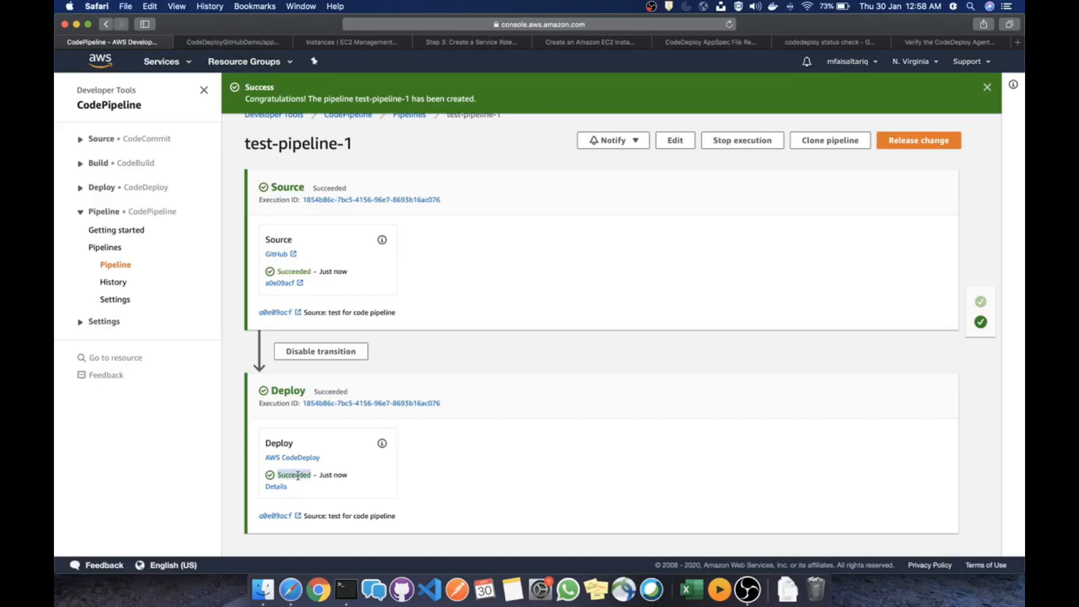
{"action": "left_click", "coordinate": [478, 351]}
{"action": "left_click", "coordinate": [246, 43]}
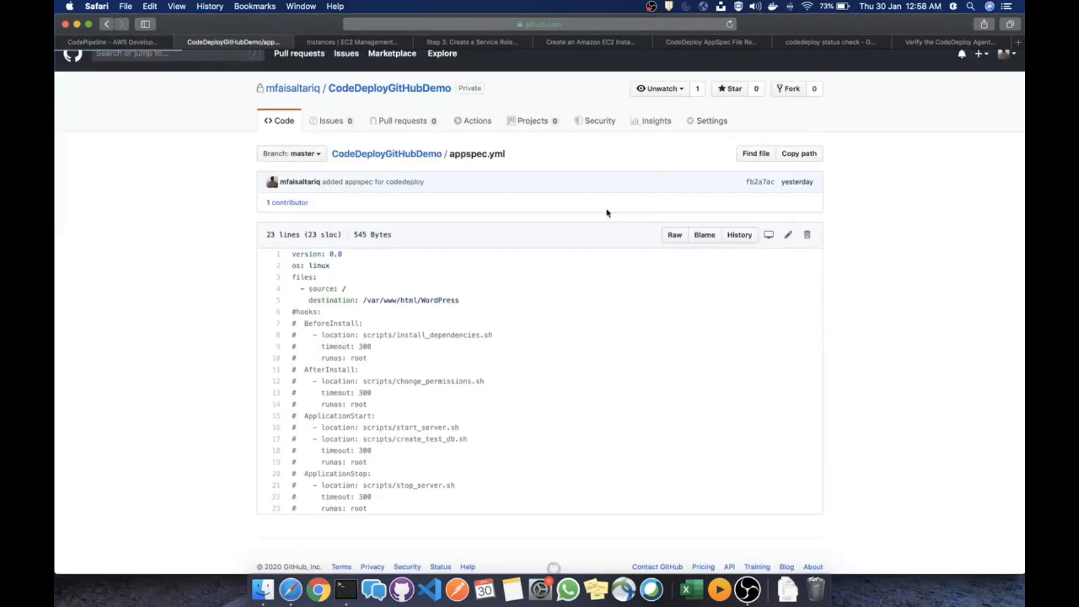
Open the CodeDeployGitHubDemo AWS webhook for editing under Settings > Webhooks, confirming with the account password
{"action": "key", "text": "super+r"}
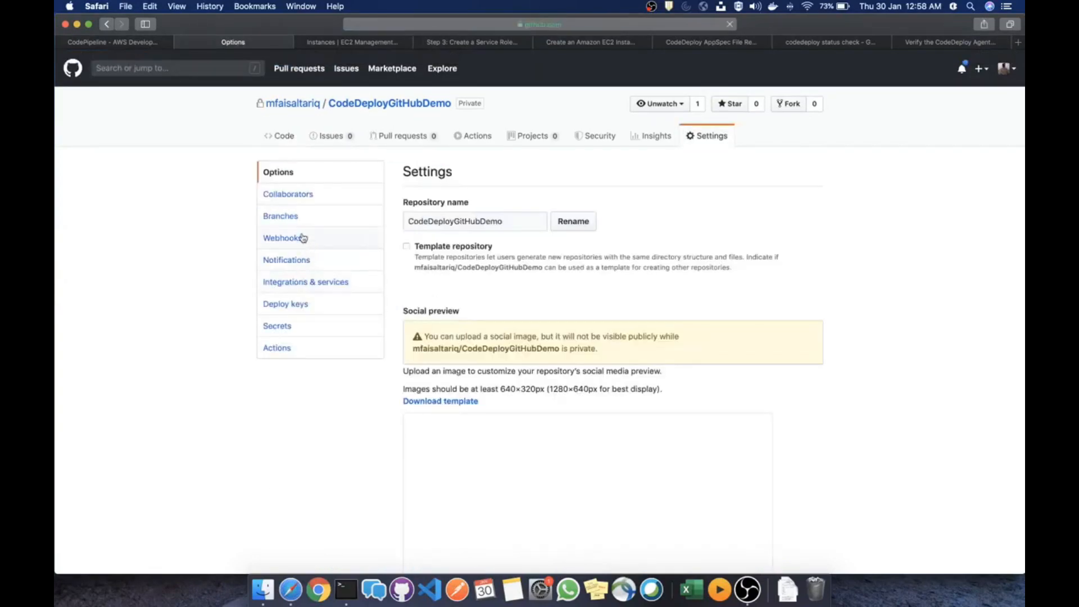
{"action": "left_click", "coordinate": [302, 240]}
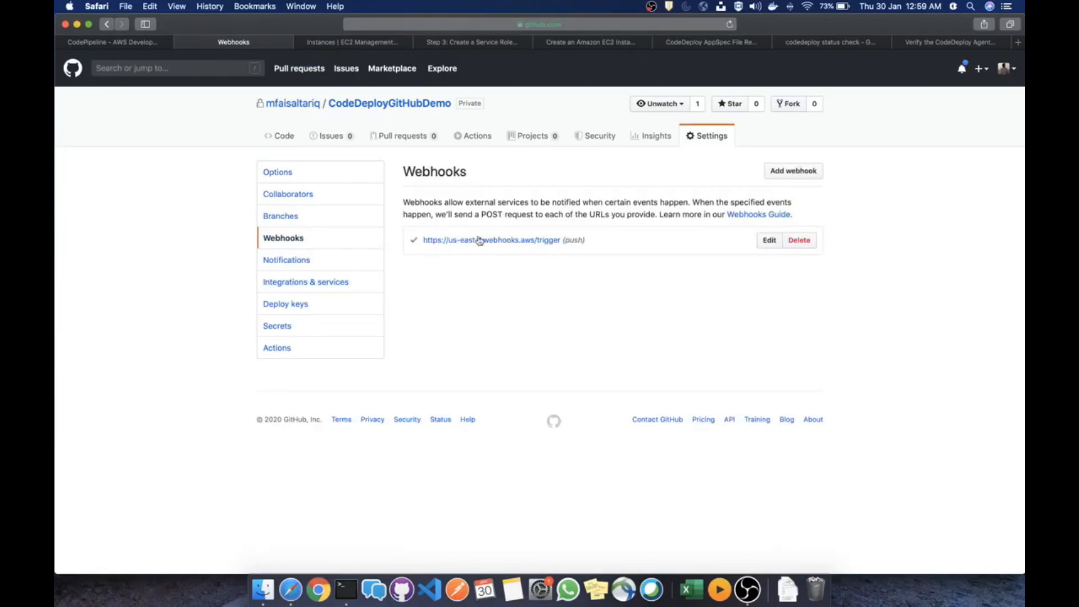
{"action": "left_click", "coordinate": [770, 241]}
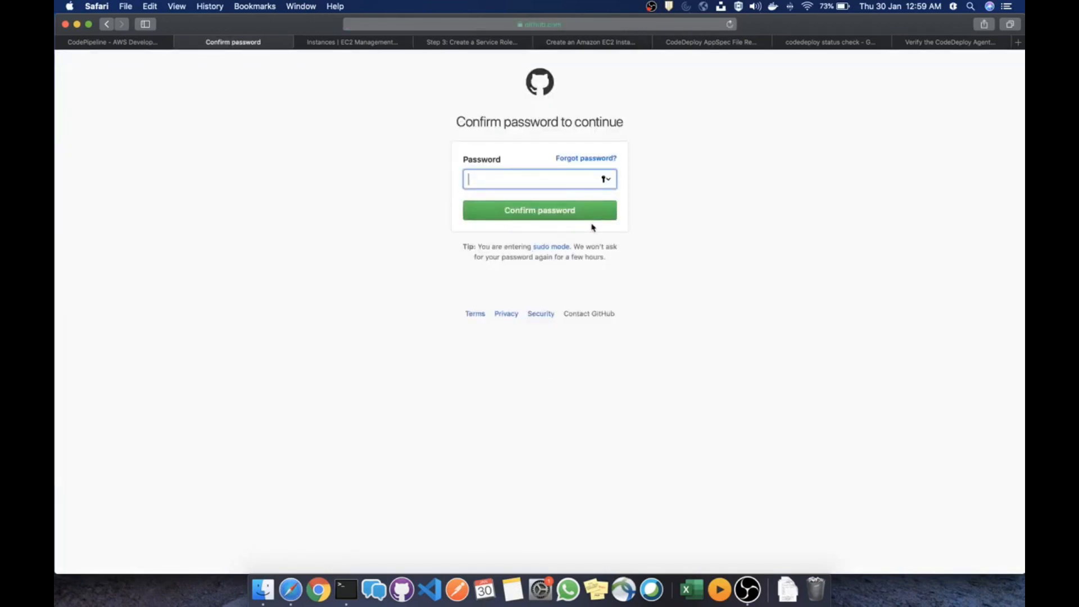
{"action": "type", "text": "•"}
{"action": "key", "text": "Return"}
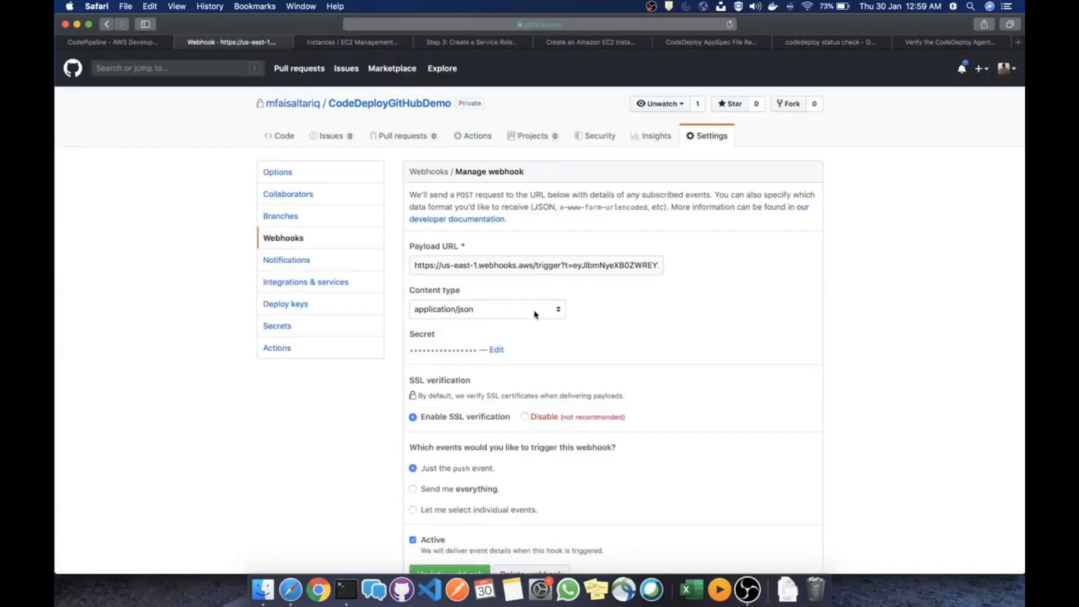
Switch the webhook to 'Let me select individual events' and review the available event checkboxes
{"action": "scroll", "coordinate": [537, 315], "scroll_direction": "down", "scroll_amount": 5}
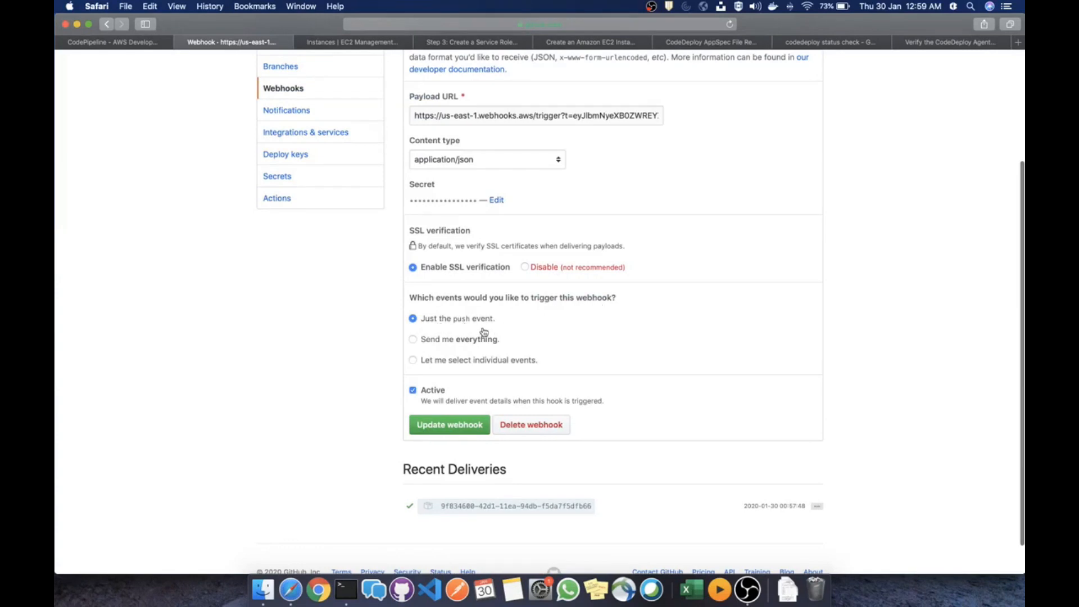
{"action": "left_click", "coordinate": [482, 362]}
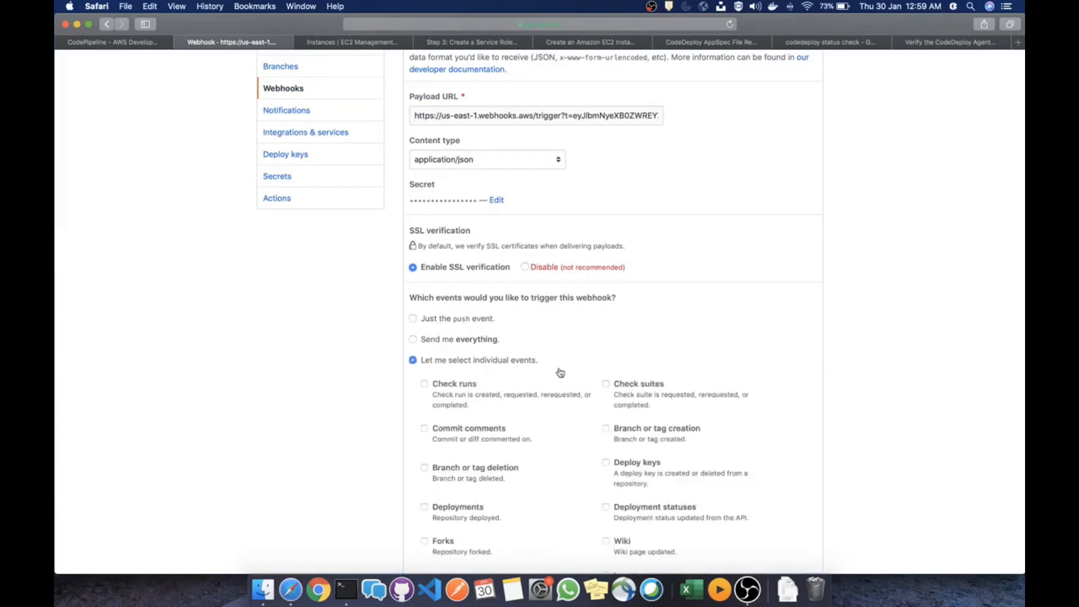
{"action": "scroll", "coordinate": [590, 342], "scroll_direction": "down", "scroll_amount": 15}
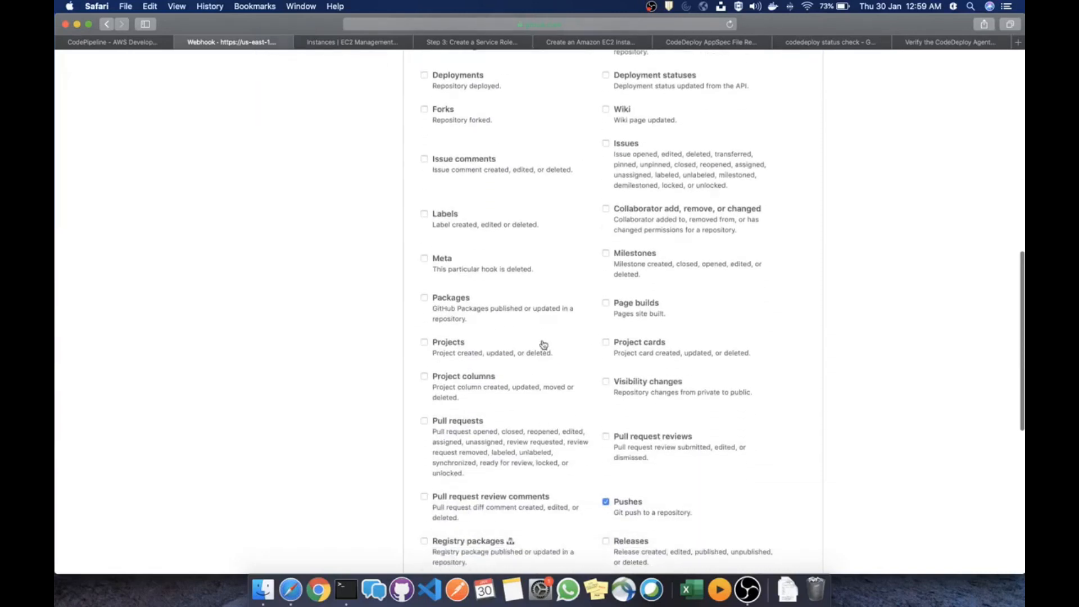
{"action": "scroll", "coordinate": [541, 344], "scroll_direction": "down", "scroll_amount": 4}
{"action": "scroll", "coordinate": [540, 357], "scroll_direction": "down", "scroll_amount": 6}
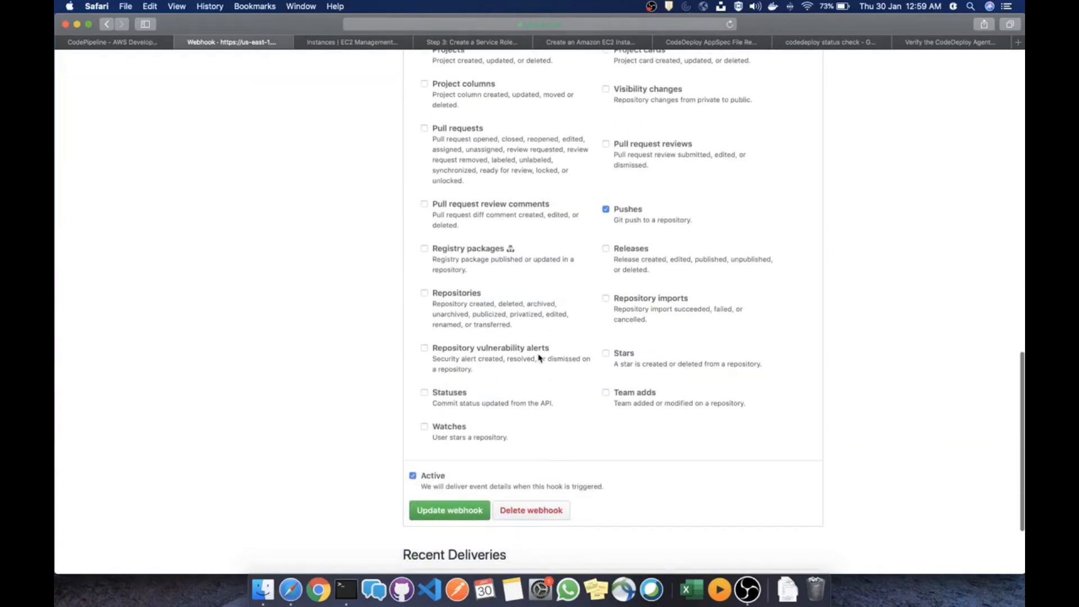
{"action": "scroll", "coordinate": [539, 357], "scroll_direction": "up", "scroll_amount": 14}
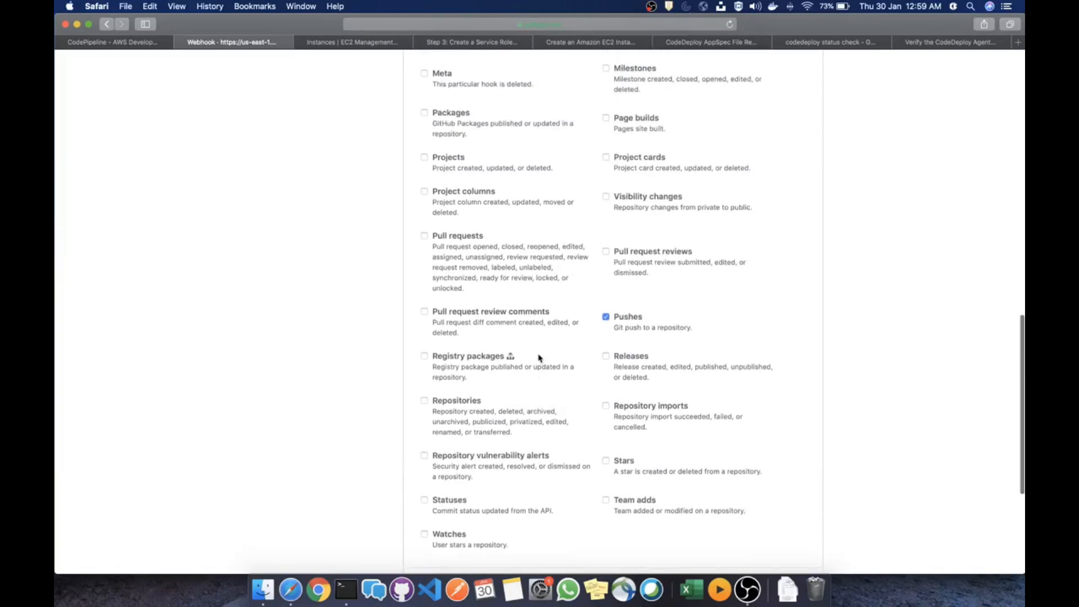
{"action": "scroll", "coordinate": [540, 358], "scroll_direction": "up", "scroll_amount": 8}
{"action": "scroll", "coordinate": [540, 359], "scroll_direction": "down", "scroll_amount": 14}
{"action": "scroll", "coordinate": [540, 358], "scroll_direction": "down", "scroll_amount": 8}
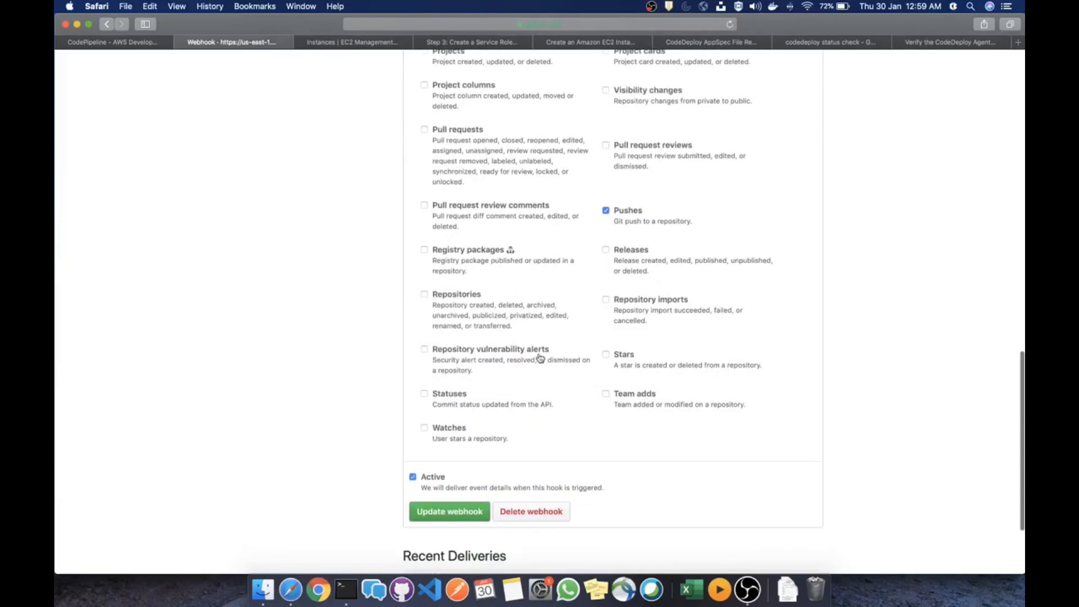
{"action": "scroll", "coordinate": [541, 358], "scroll_direction": "up", "scroll_amount": 20}
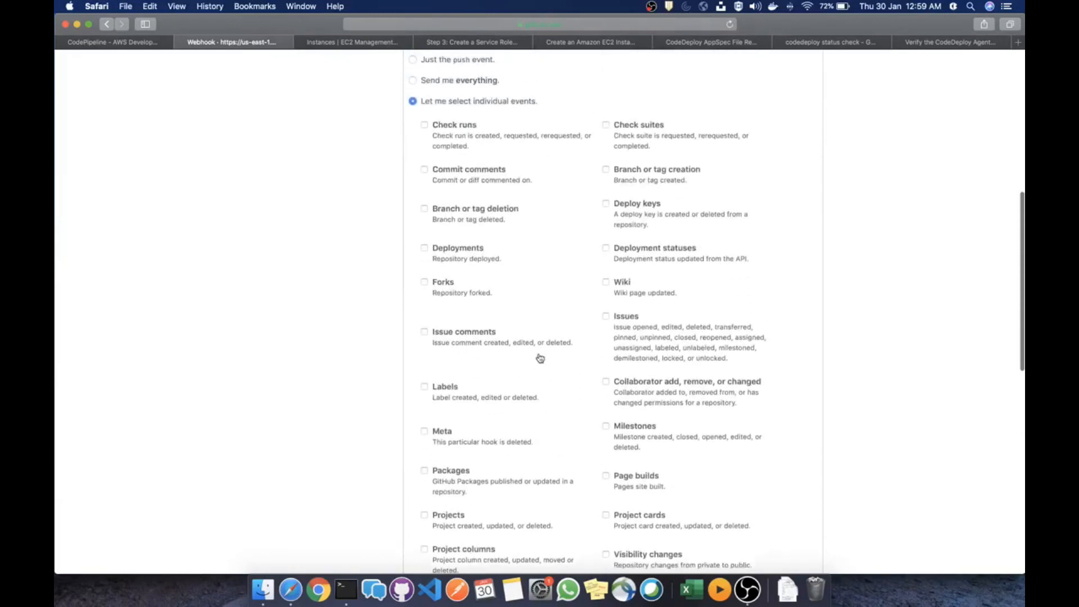
{"action": "scroll", "coordinate": [541, 358], "scroll_direction": "up", "scroll_amount": 2}
Reselect 'Just the push event' and go back to the CodeDeployGitHubDemo repository's file list
{"action": "left_click", "coordinate": [414, 315]}
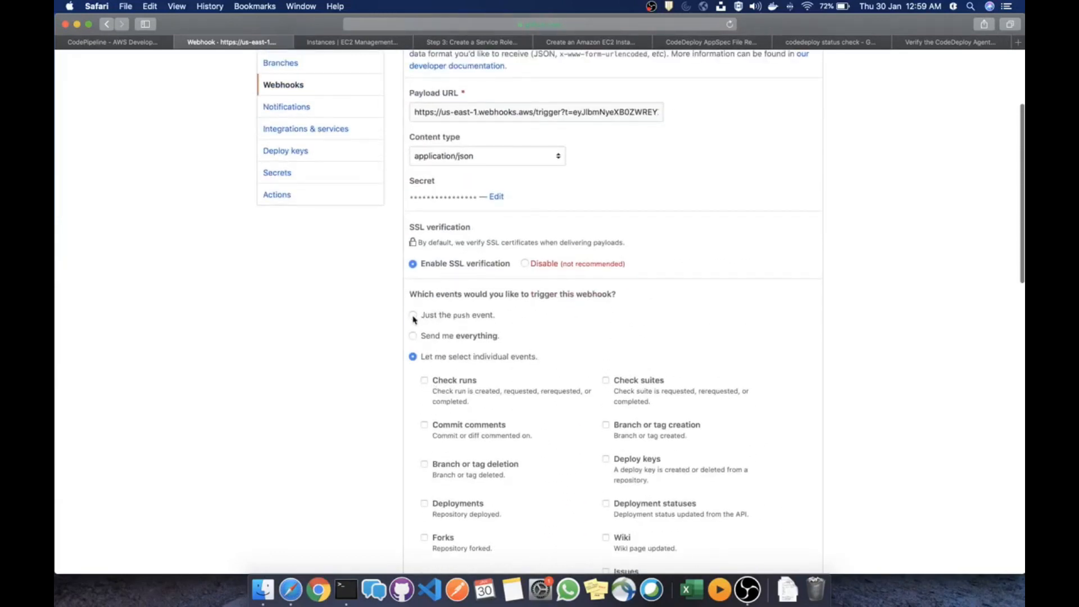
{"action": "scroll", "coordinate": [428, 336], "scroll_direction": "up", "scroll_amount": 4}
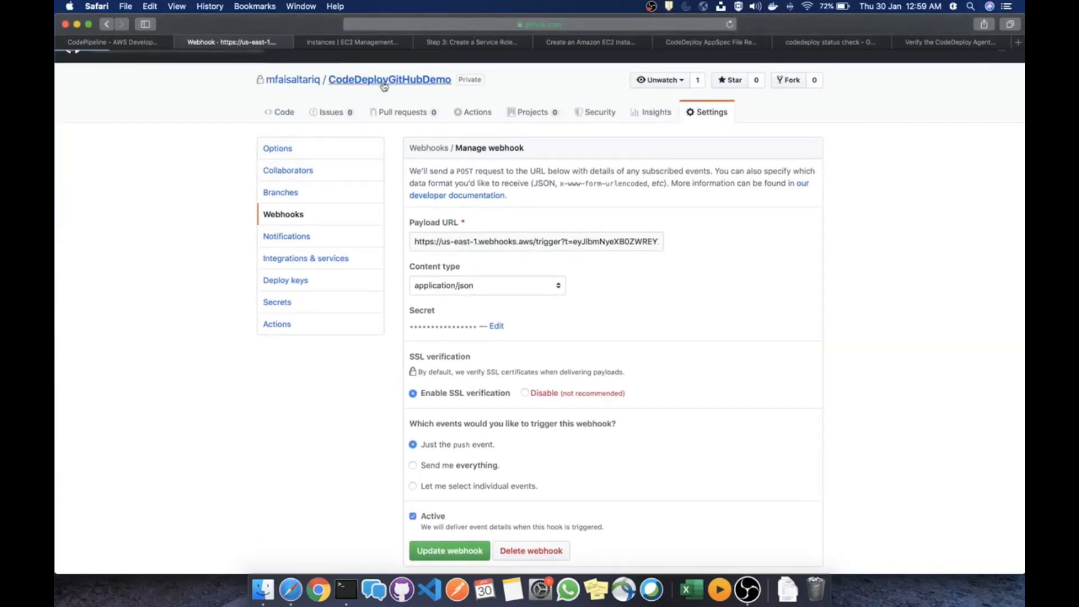
{"action": "left_click", "coordinate": [383, 83]}
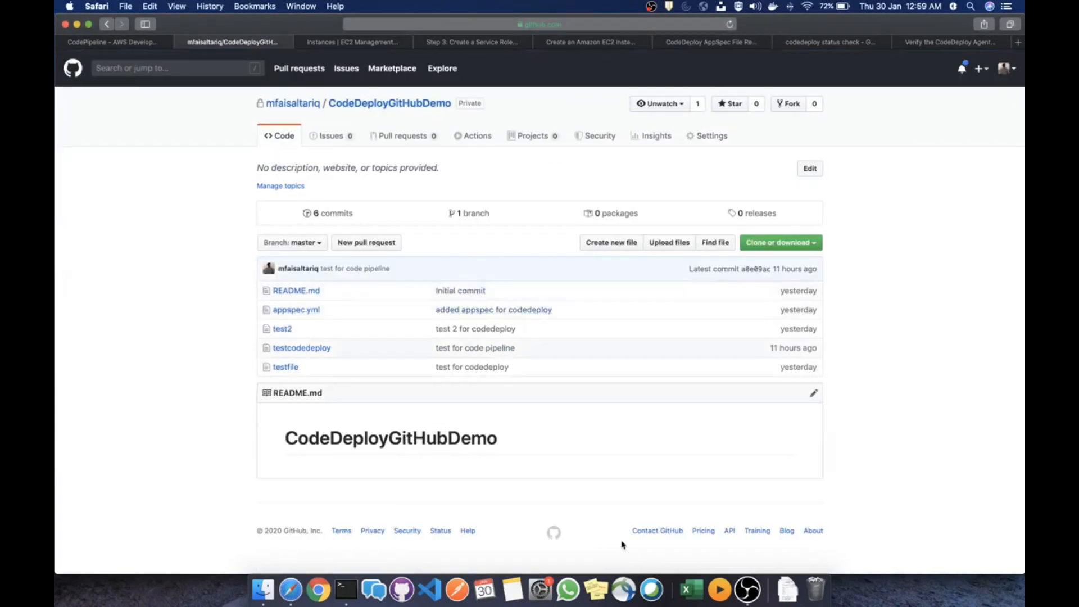
On the EC2 server, list the WordPress folder and view testfile's contents in vi
{"action": "key", "text": "ctrl+Right"}
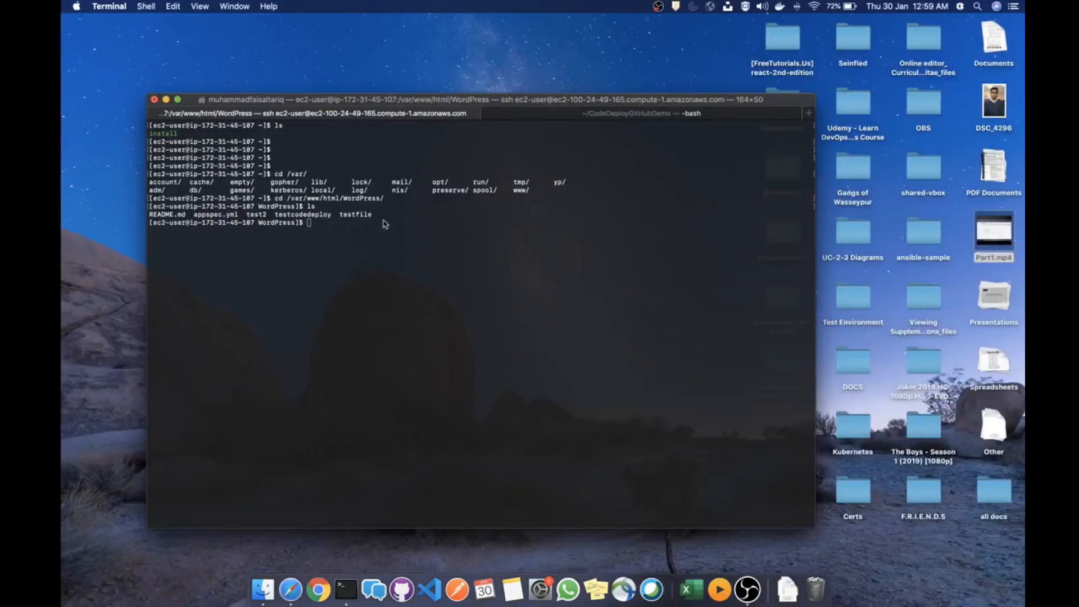
{"action": "type", "text": "ls"}
{"action": "key", "text": "Return"}
{"action": "type", "text": "vi te"}
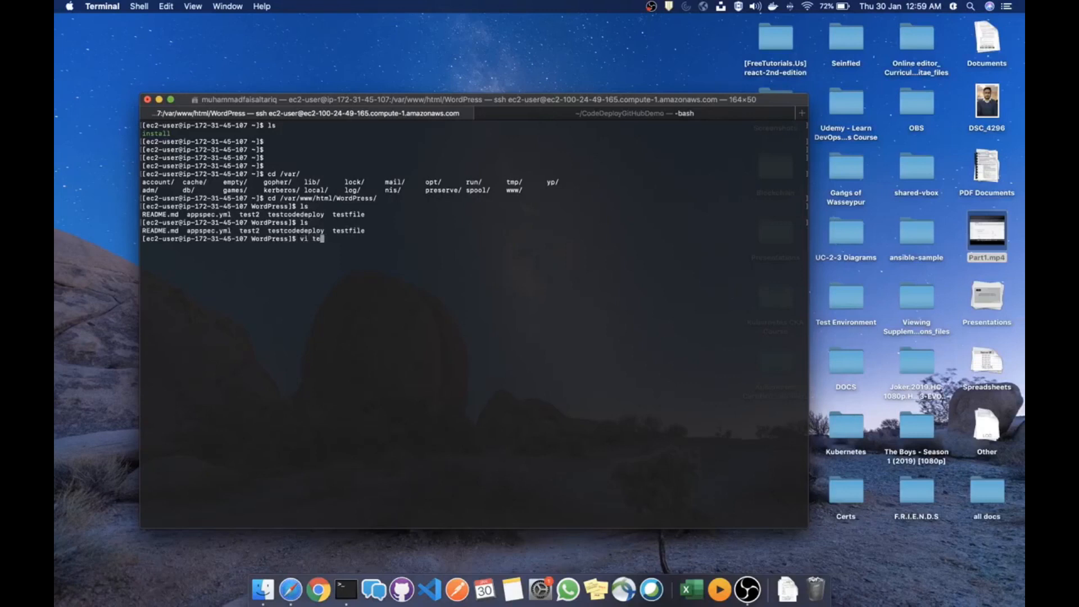
{"action": "type", "text": "st"}
{"action": "key", "text": "Return"}
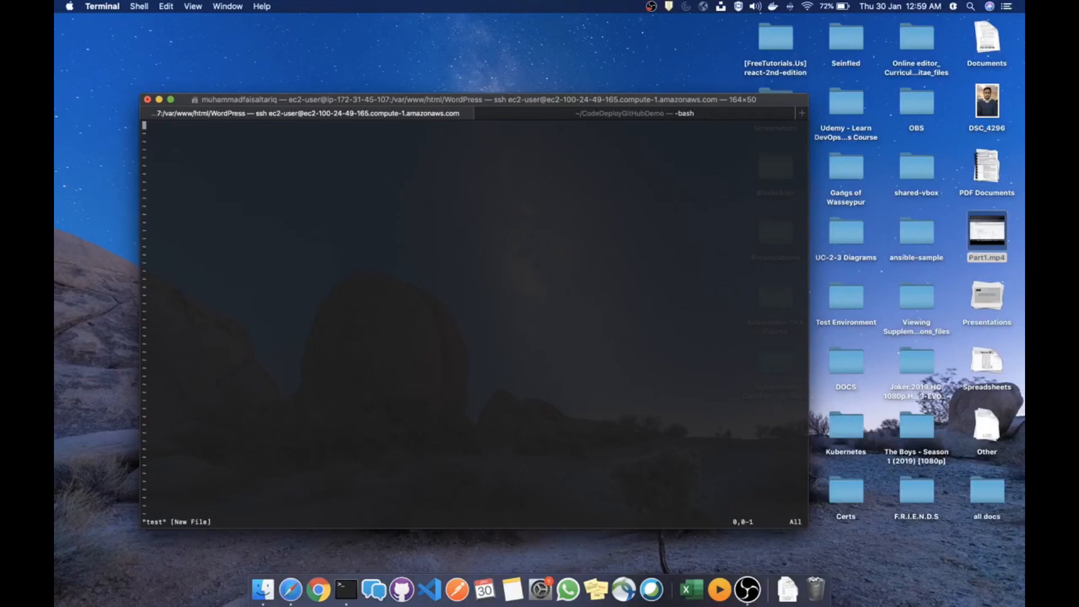
{"action": "key", "text": "shift+z"}
{"action": "type", "text": "vi testfile"}
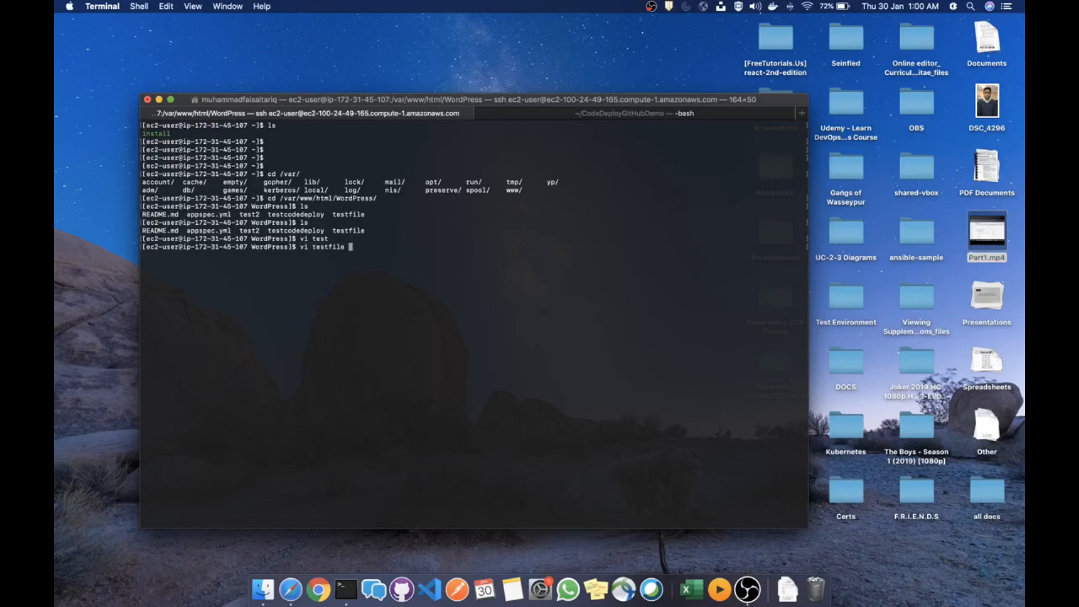
{"action": "key", "text": "Return"}
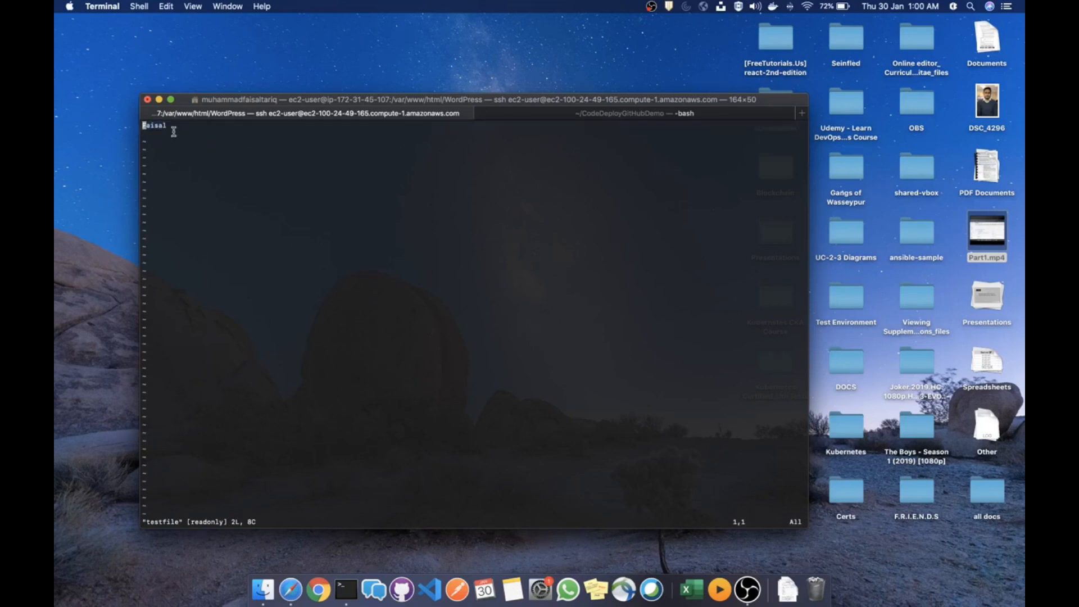
{"action": "type", "text": ":q"}
{"action": "key", "text": "Return"}
{"action": "key", "text": "super+Tab"}
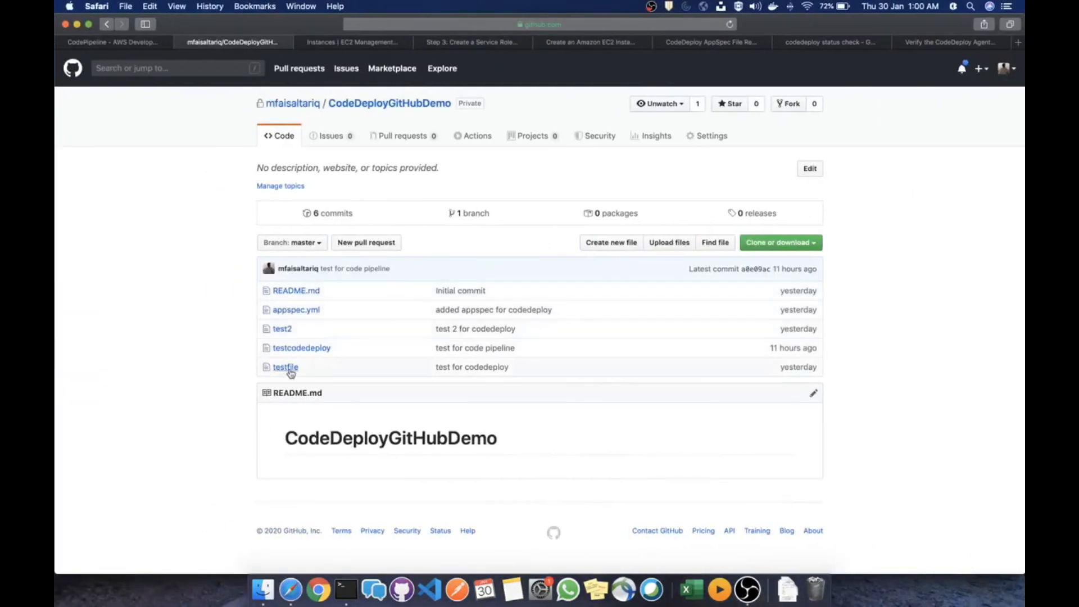
View testfile's single line in the GitHub repo, then go back to the file list
{"action": "left_click", "coordinate": [288, 368]}
{"action": "left_click_drag", "start_coordinate": [334, 267], "coordinate": [274, 266]}
{"action": "left_click", "coordinate": [357, 275]}
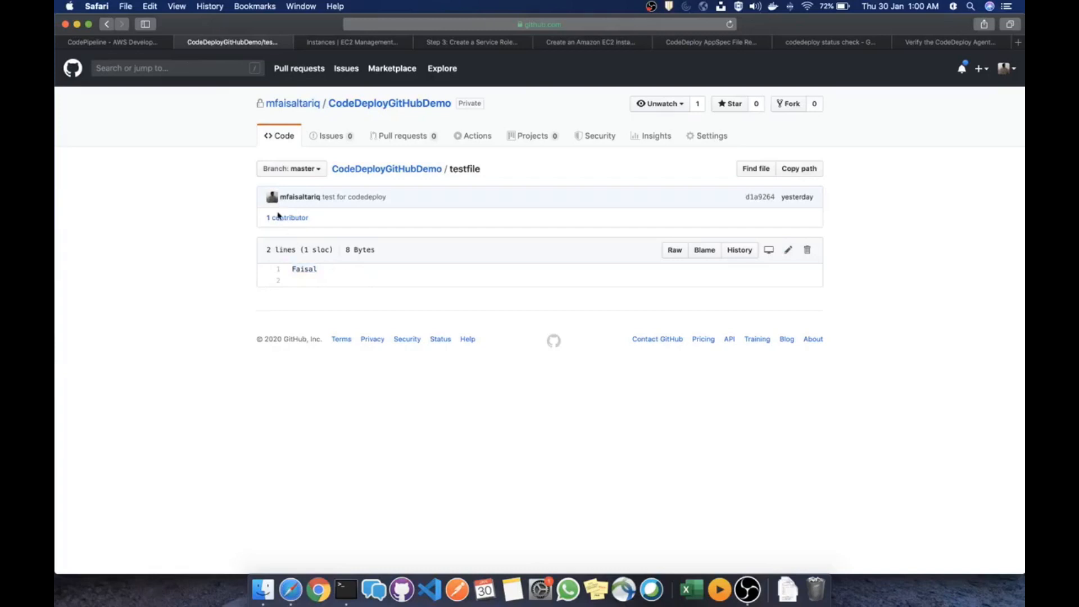
{"action": "left_click", "coordinate": [106, 24]}
{"action": "key", "text": "super+Tab"}
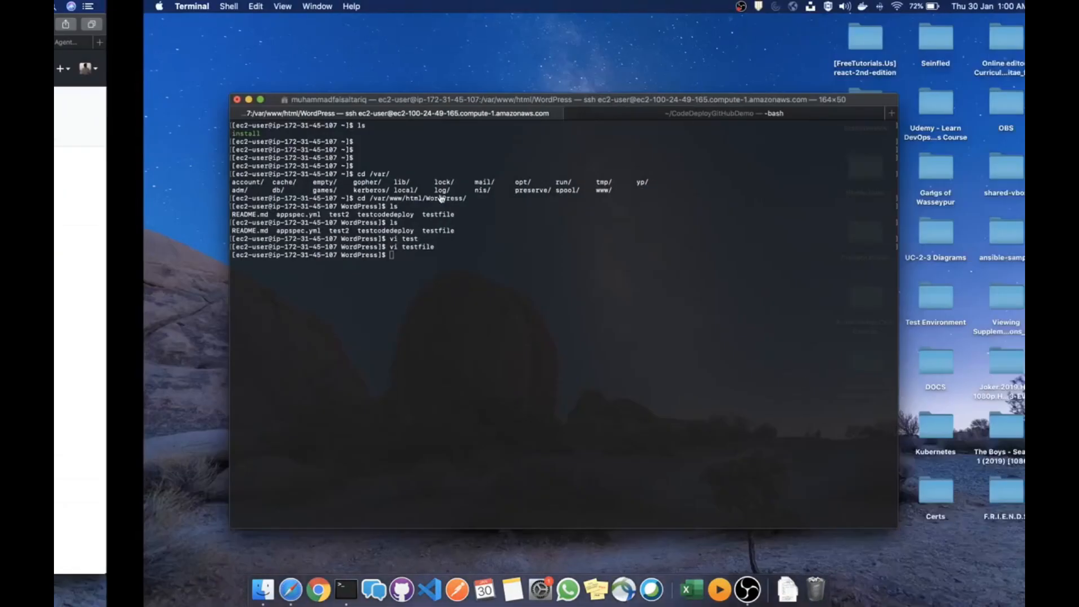
In the local repository, add the line 'test line' to testfile in vi and save it
{"action": "key", "text": "ctrl+Tab"}
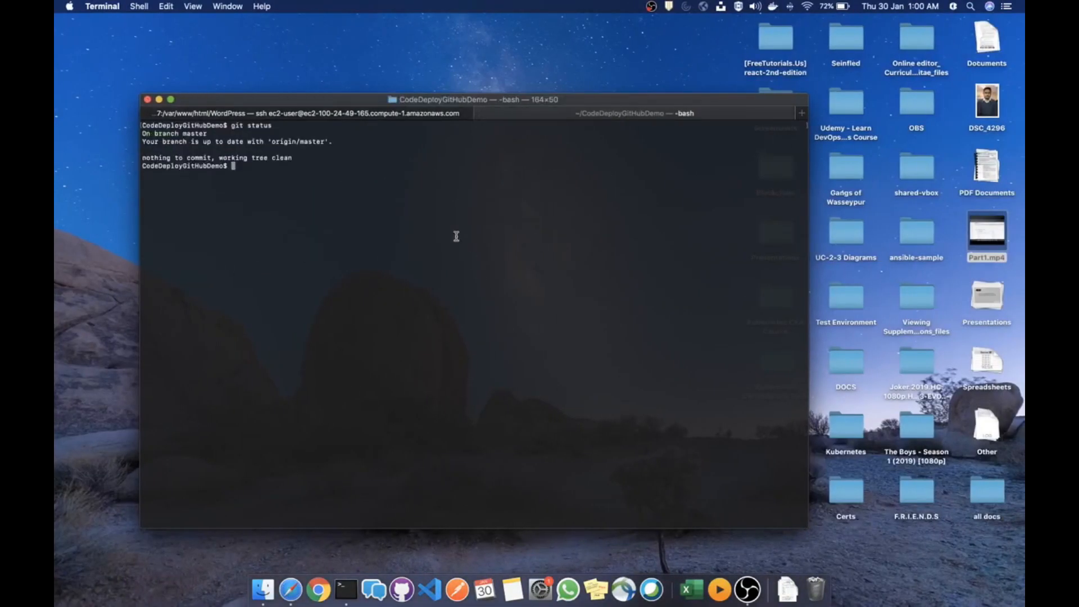
{"action": "type", "text": "ls"}
{"action": "key", "text": "Return"}
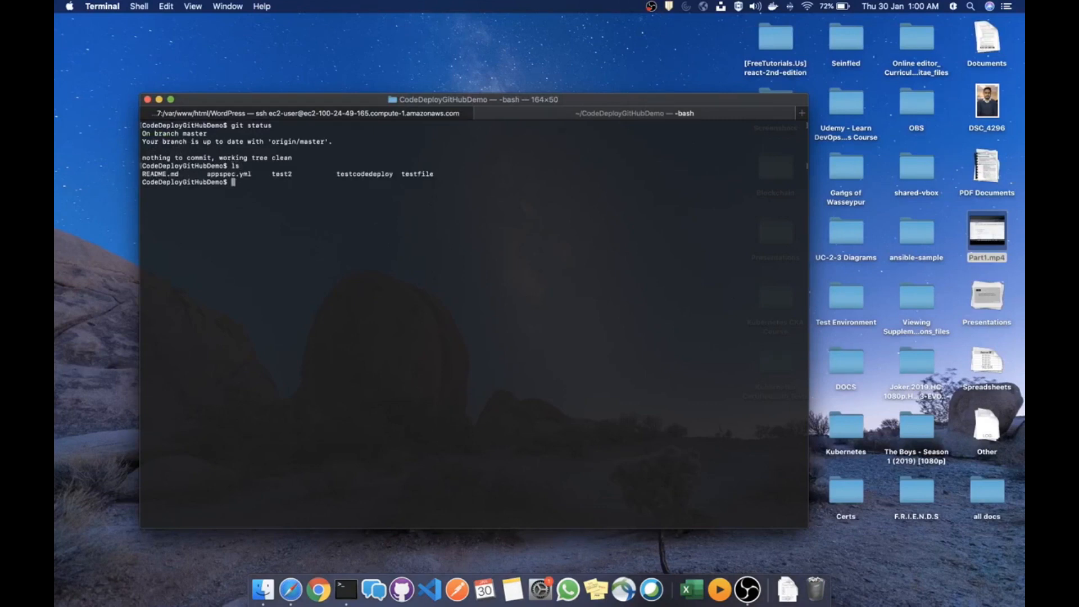
{"action": "type", "text": "vi testfi"}
{"action": "key", "text": "Tab"}
{"action": "key", "text": "Return"}
{"action": "key", "text": "i"}
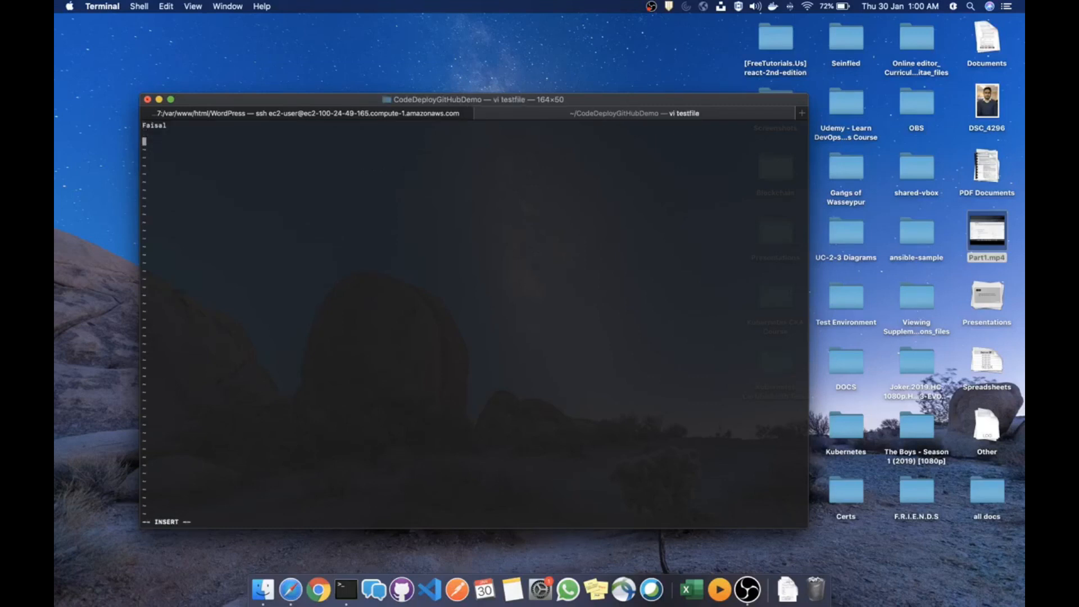
{"action": "type", "text": "test line"}
{"action": "key", "text": "Escape"}
{"action": "type", "text": ":wq"}
{"action": "key", "text": "Return"}
Stage the change, commit it as "test for code pipeline aws" and git push to GitHub
{"action": "type", "text": "git status"}
{"action": "key", "text": "Return"}
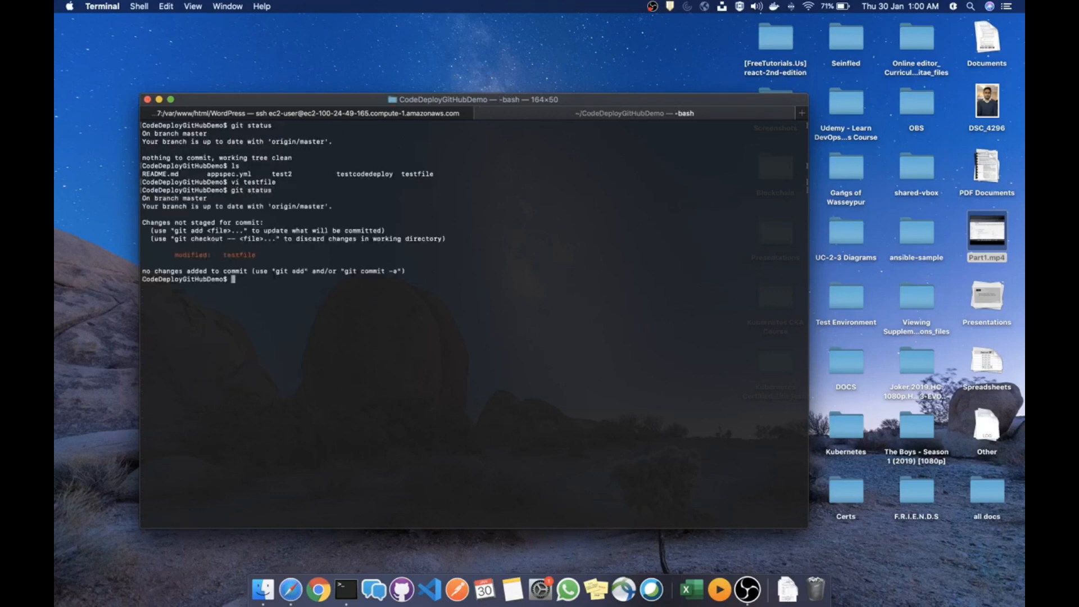
{"action": "type", "text": "git add ."}
{"action": "key", "text": "Return"}
{"action": "type", "text": "git commit -a"}
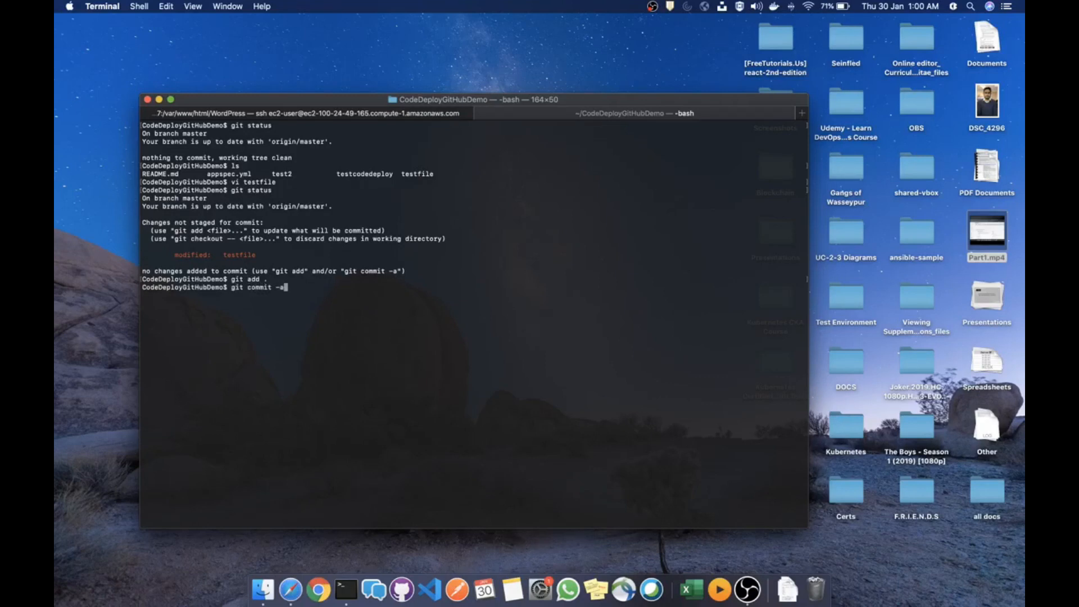
{"action": "type", "text": "m \"test for code pipeline aws"}
{"action": "key", "text": "Return"}
{"action": "key", "text": "BackSpace"}
{"action": "type", "text": "gi"}
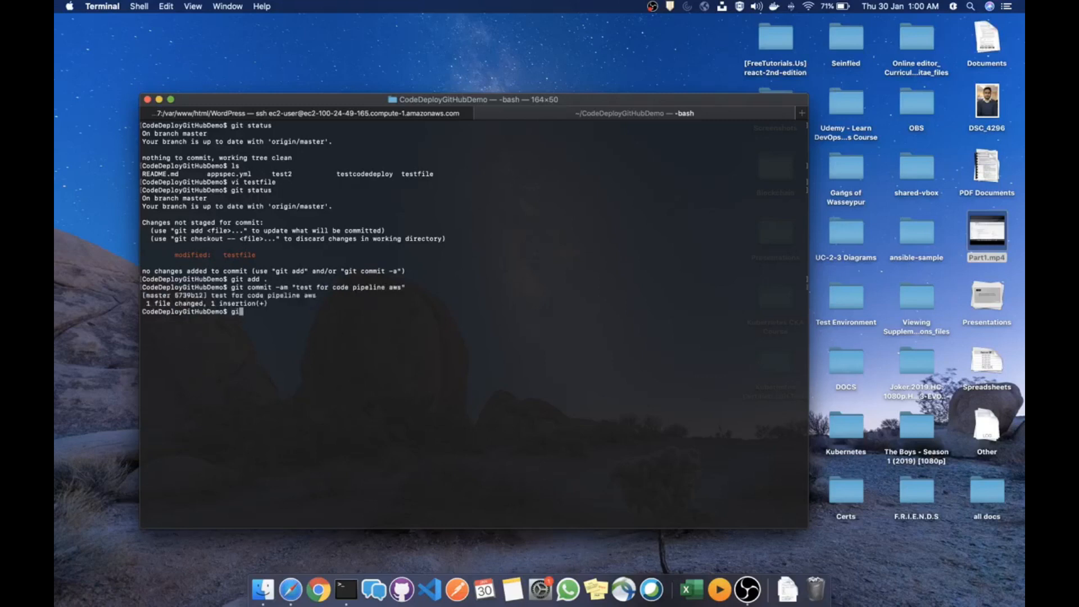
{"action": "type", "text": "t push"}
{"action": "key", "text": "Return"}
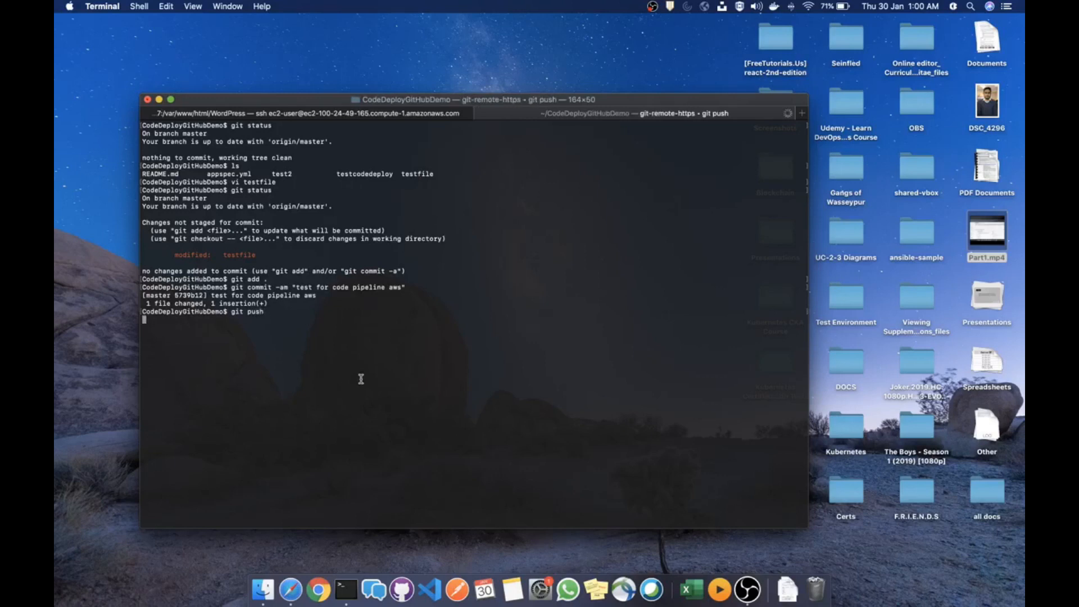
{"action": "key", "text": "ctrl+Left"}
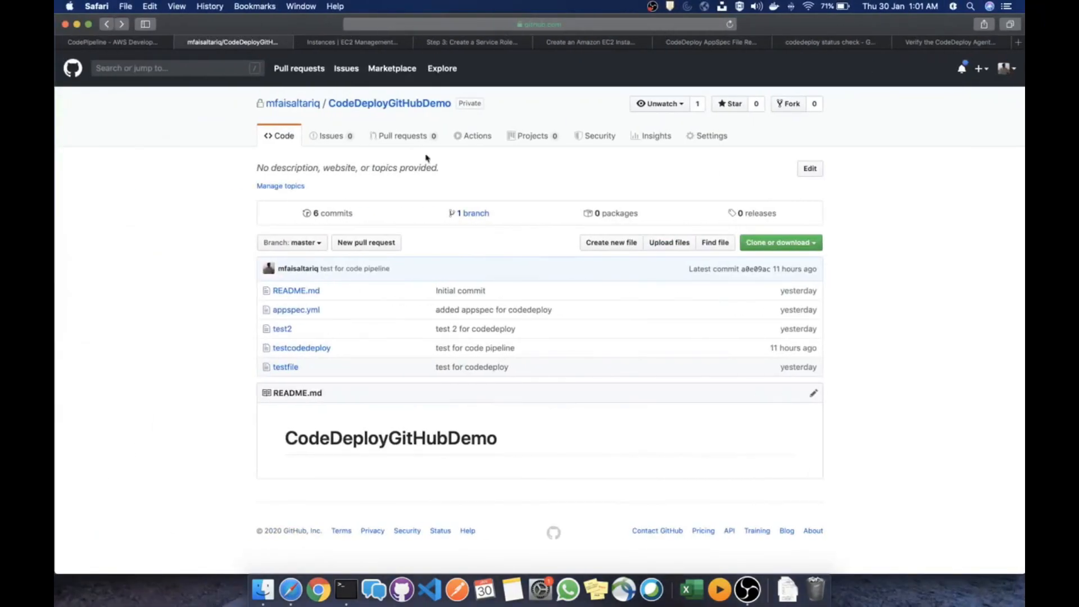
Open test-pipeline-1 in CodePipeline, then move the EC2 session to the home directory
{"action": "left_click", "coordinate": [121, 44]}
{"action": "scroll", "coordinate": [484, 274], "scroll_direction": "up", "scroll_amount": 2}
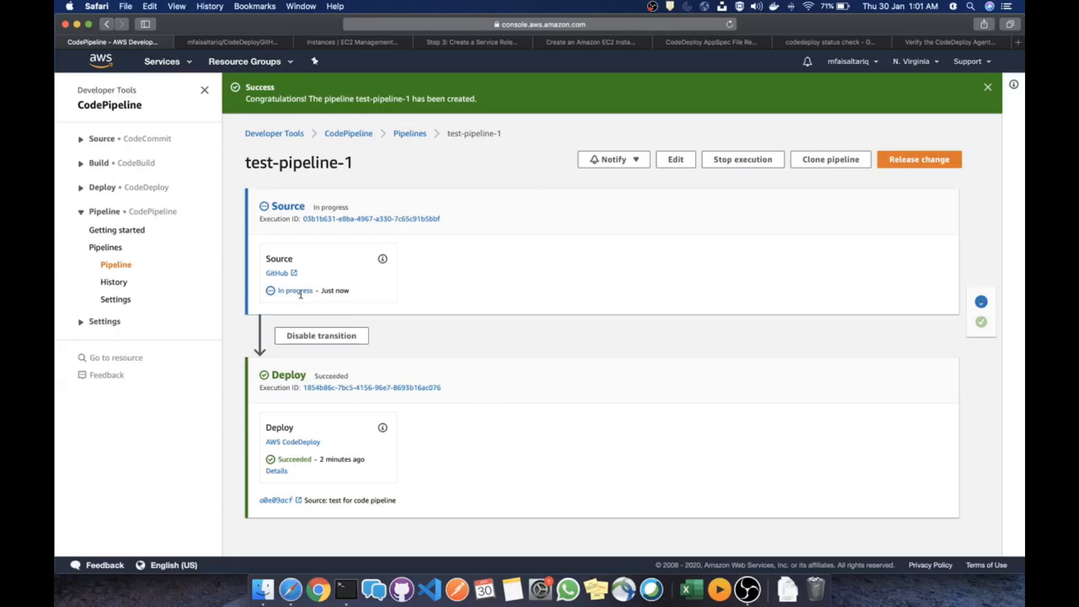
{"action": "key", "text": "ctrl+Right"}
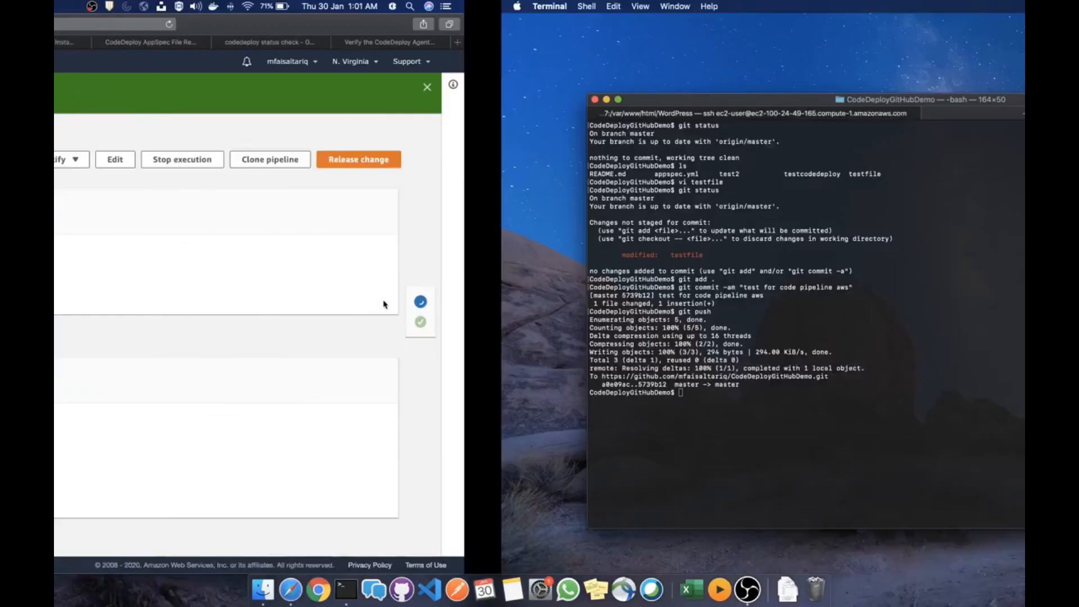
{"action": "left_click", "coordinate": [365, 114]}
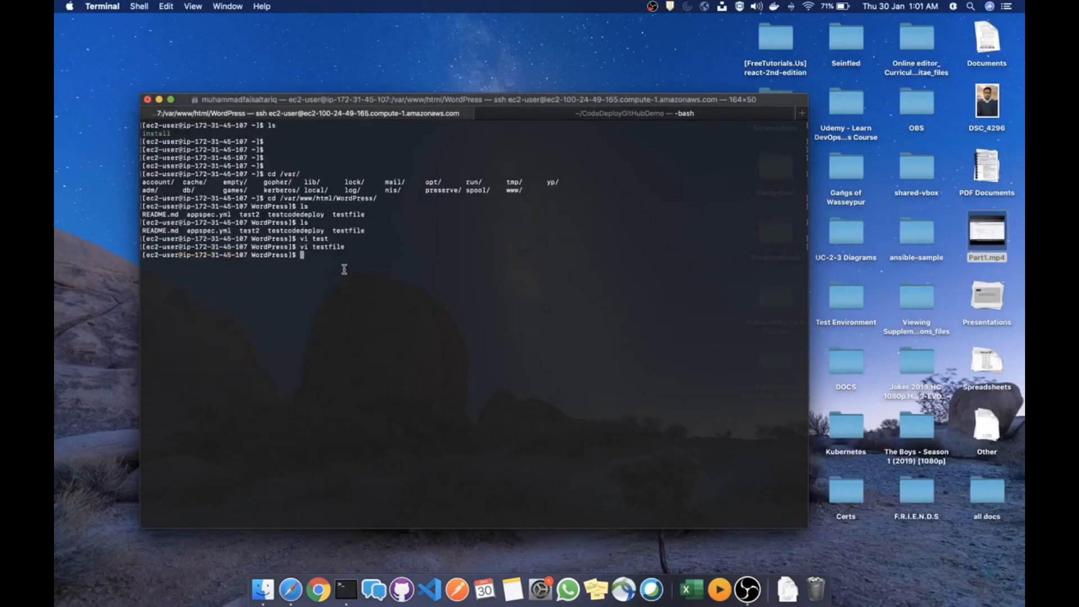
{"action": "type", "text": "cat testfi"}
{"action": "key", "text": "BackSpace"}
{"action": "key", "text": "BackSpace"}
{"action": "key", "text": "BackSpace"}
{"action": "key", "text": "BackSpace"}
{"action": "key", "text": "BackSpace"}
{"action": "key", "text": "BackSpace"}
{"action": "key", "text": "BackSpace"}
{"action": "key", "text": "BackSpace"}
{"action": "key", "text": "BackSpace"}
{"action": "key", "text": "BackSpace"}
{"action": "type", "text": "cd"}
{"action": "key", "text": "Return"}
{"action": "key", "text": "Return"}
Confirm commit 5739b12f's Deploy stage Succeeded, then cd - back to /var/www/html/WordPress
{"action": "key", "text": "ctrl+Left"}
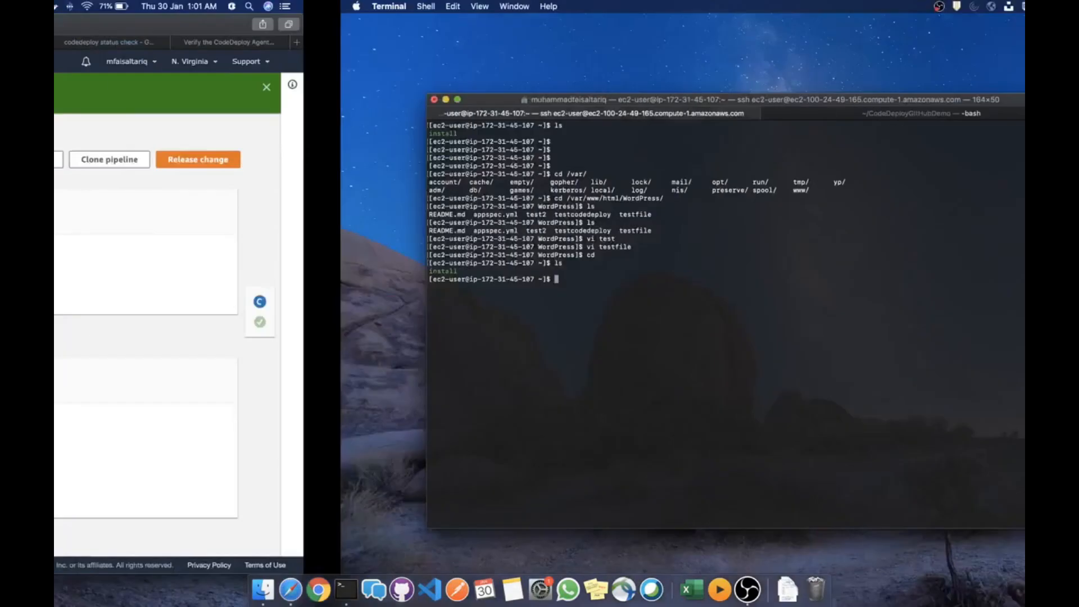
{"action": "scroll", "coordinate": [410, 354], "scroll_direction": "down", "scroll_amount": 1}
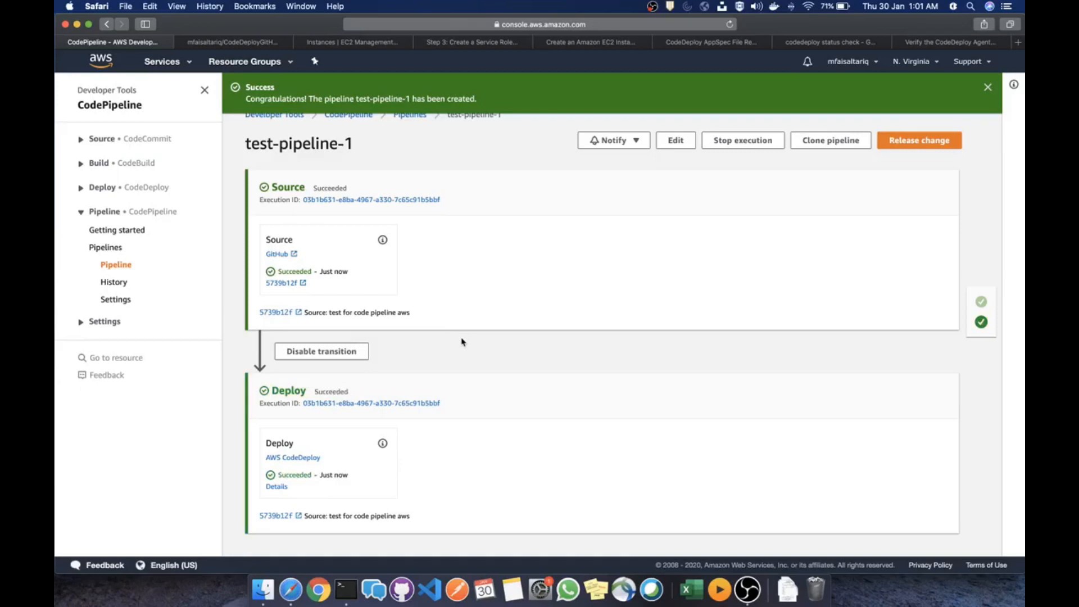
{"action": "double_click", "coordinate": [293, 476]}
{"action": "left_click", "coordinate": [599, 308]}
{"action": "key", "text": "ctrl+Right"}
{"action": "type", "text": "cd "}
{"action": "type", "text": "-"}
{"action": "key", "text": "Return"}
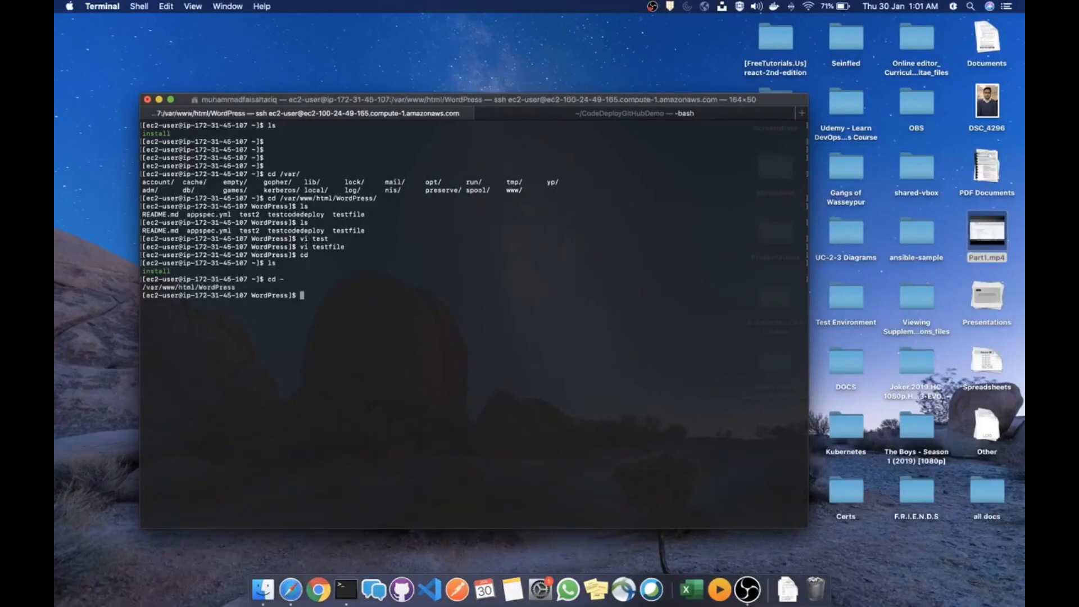
Clear the EC2 terminal, list the files and cat testfile to see the pushed 'test line'
{"action": "type", "text": "cler"}
{"action": "key", "text": "Return"}
{"action": "type", "text": "clear"}
{"action": "key", "text": "Return"}
{"action": "type", "text": "ls"}
{"action": "key", "text": "Return"}
{"action": "type", "text": "cat testfile"}
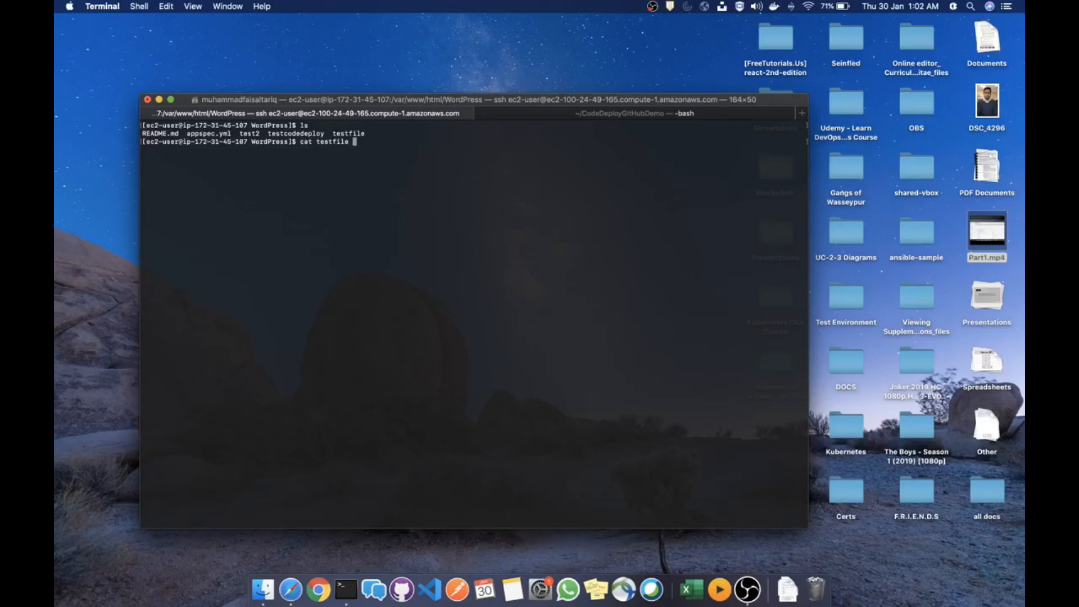
{"action": "key", "text": "Return"}
{"action": "left_click_drag", "start_coordinate": [177, 166], "coordinate": [144, 149]}
{"action": "left_click", "coordinate": [509, 138]}
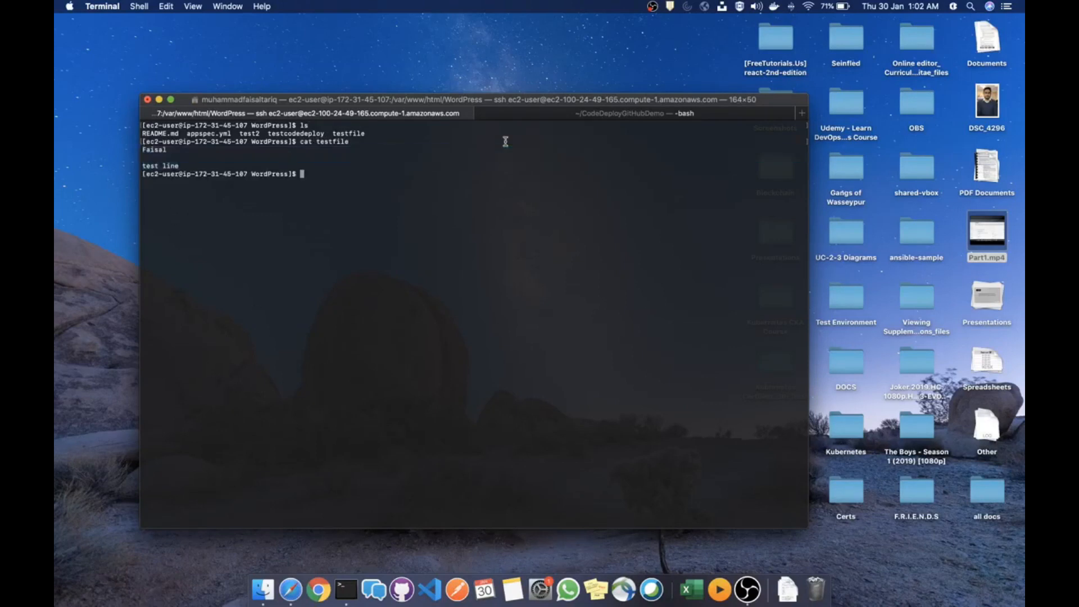
List the WordPress folder again, then bring up the succeeded test-pipeline-1 page
{"action": "left_click", "coordinate": [530, 116]}
{"action": "left_click", "coordinate": [392, 119]}
{"action": "type", "text": "ls"}
{"action": "key", "text": "Return"}
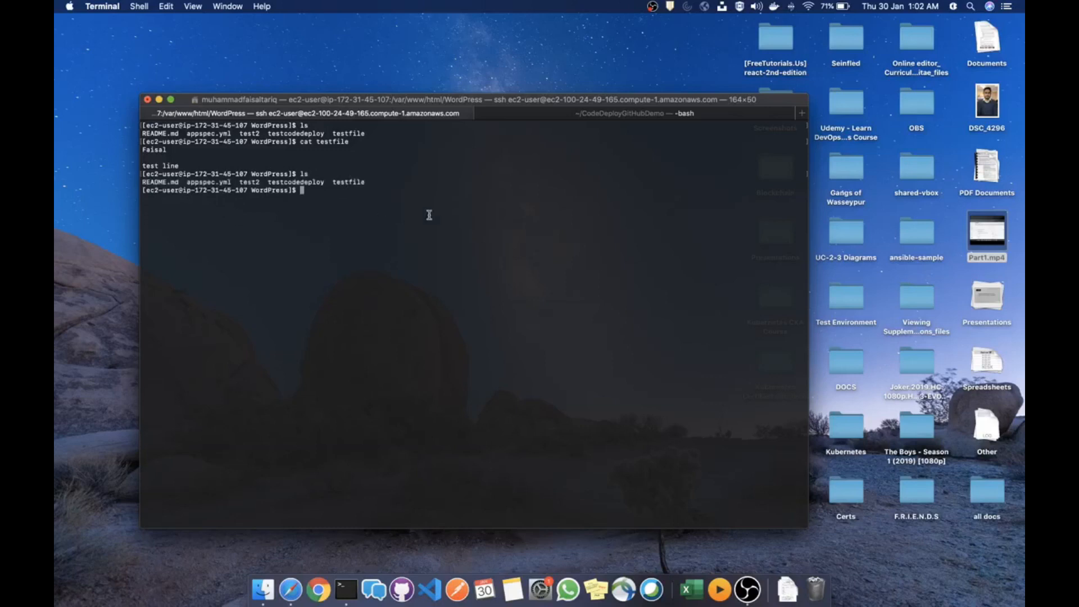
{"action": "key", "text": "ctrl+Left"}
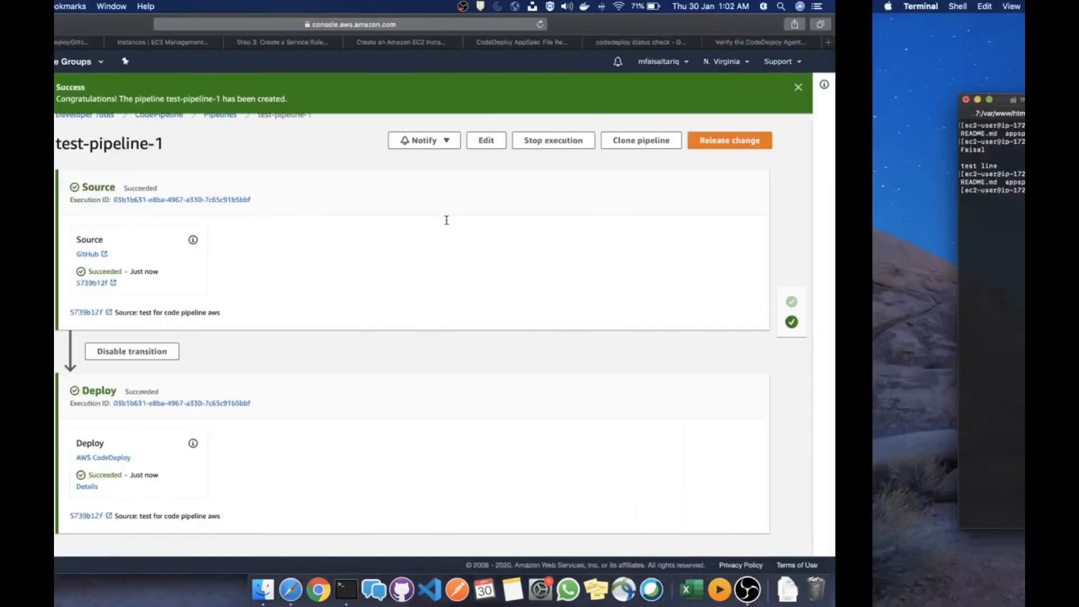
{"action": "key", "text": "ctrl+Right"}
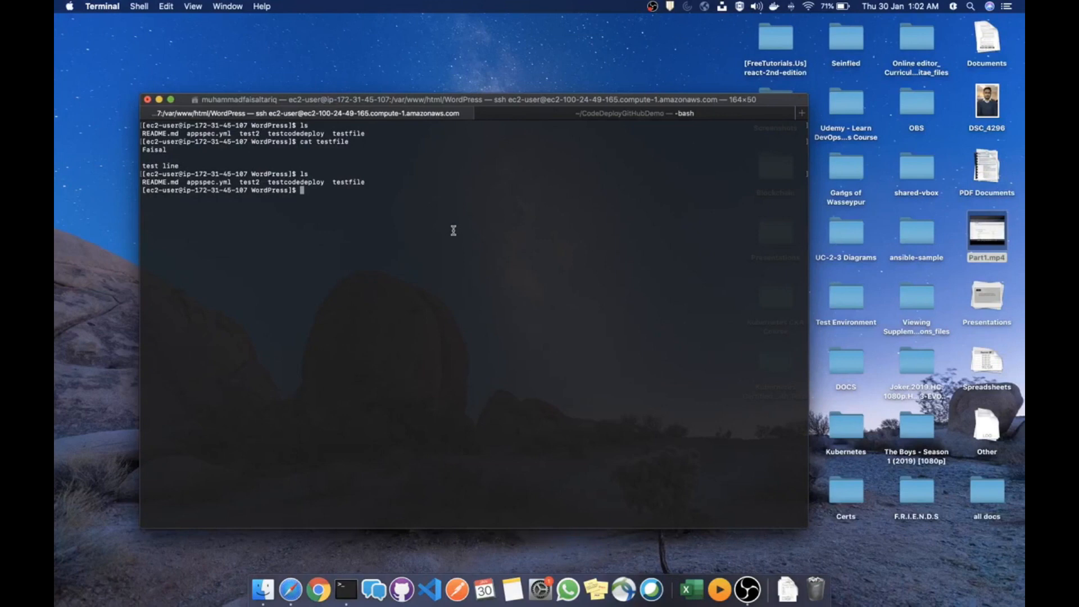
{"action": "key", "text": "ctrl+Left"}
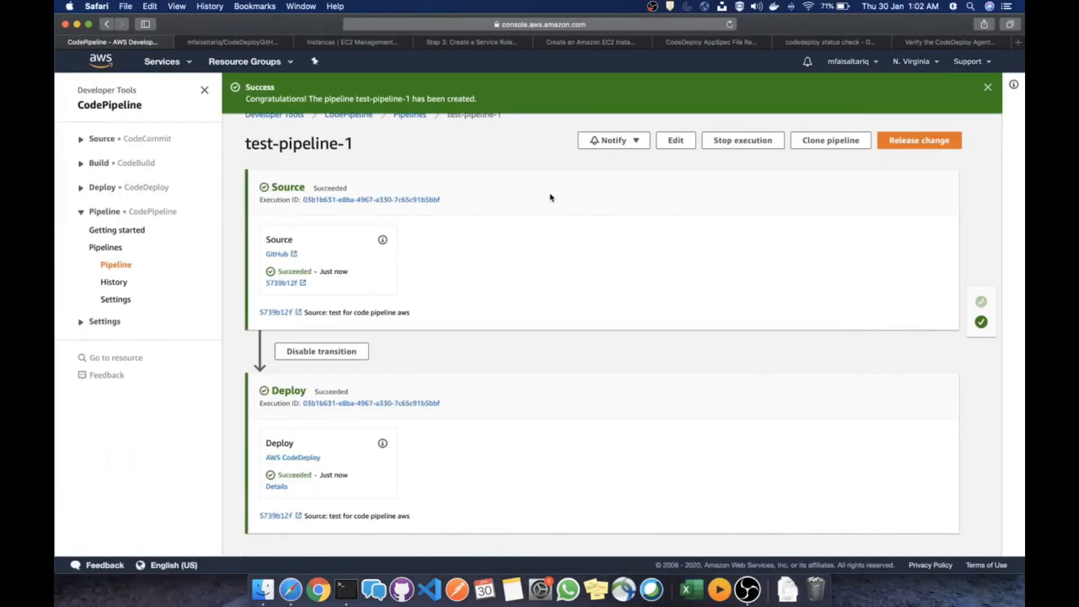
{"action": "scroll", "coordinate": [572, 179], "scroll_direction": "up", "scroll_amount": 1}
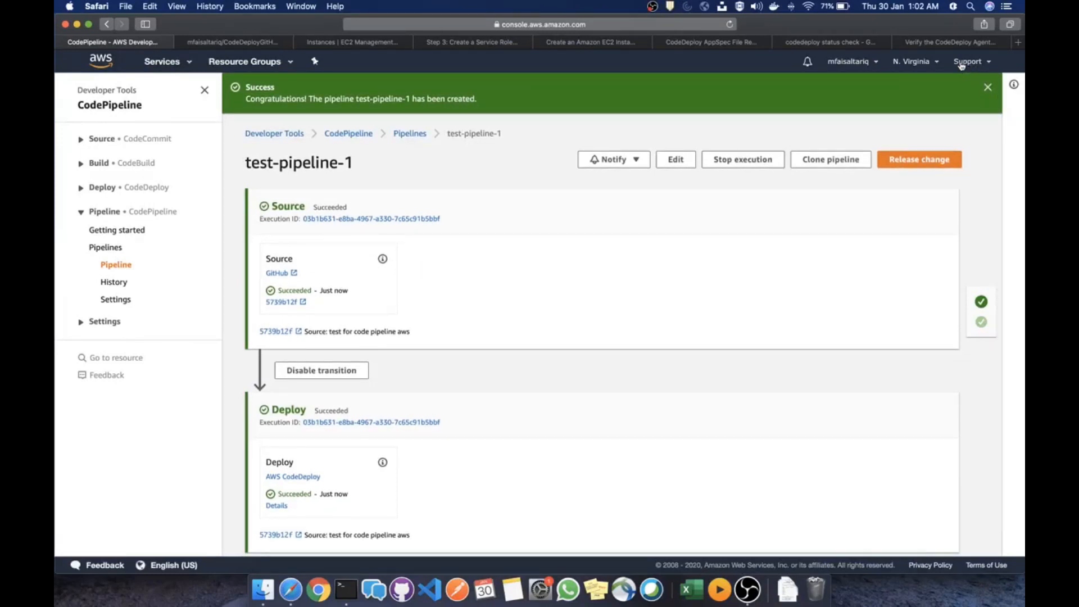
{"action": "left_click", "coordinate": [747, 591]}
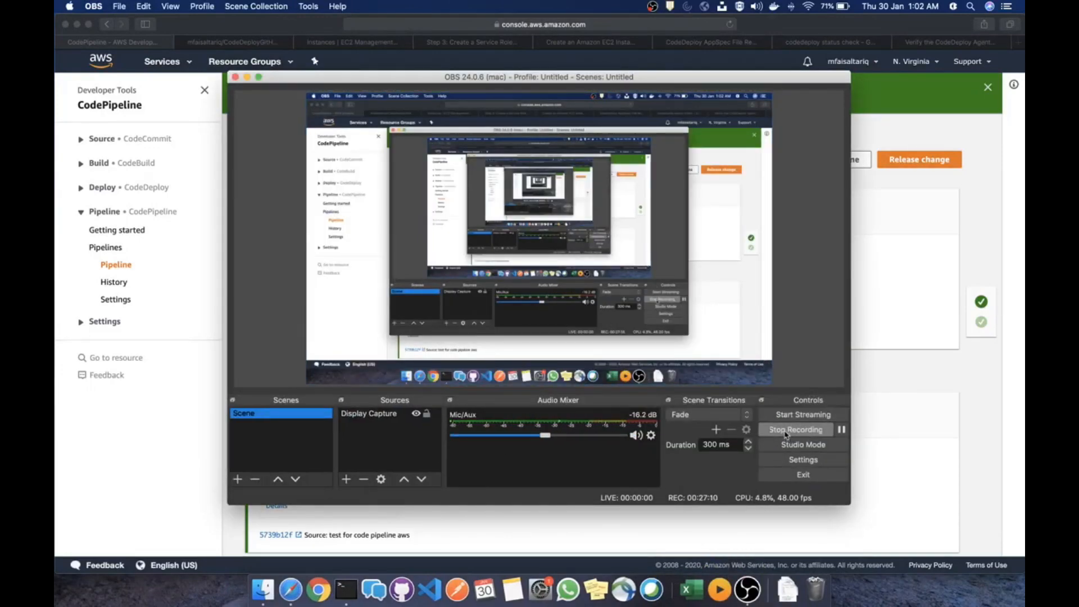